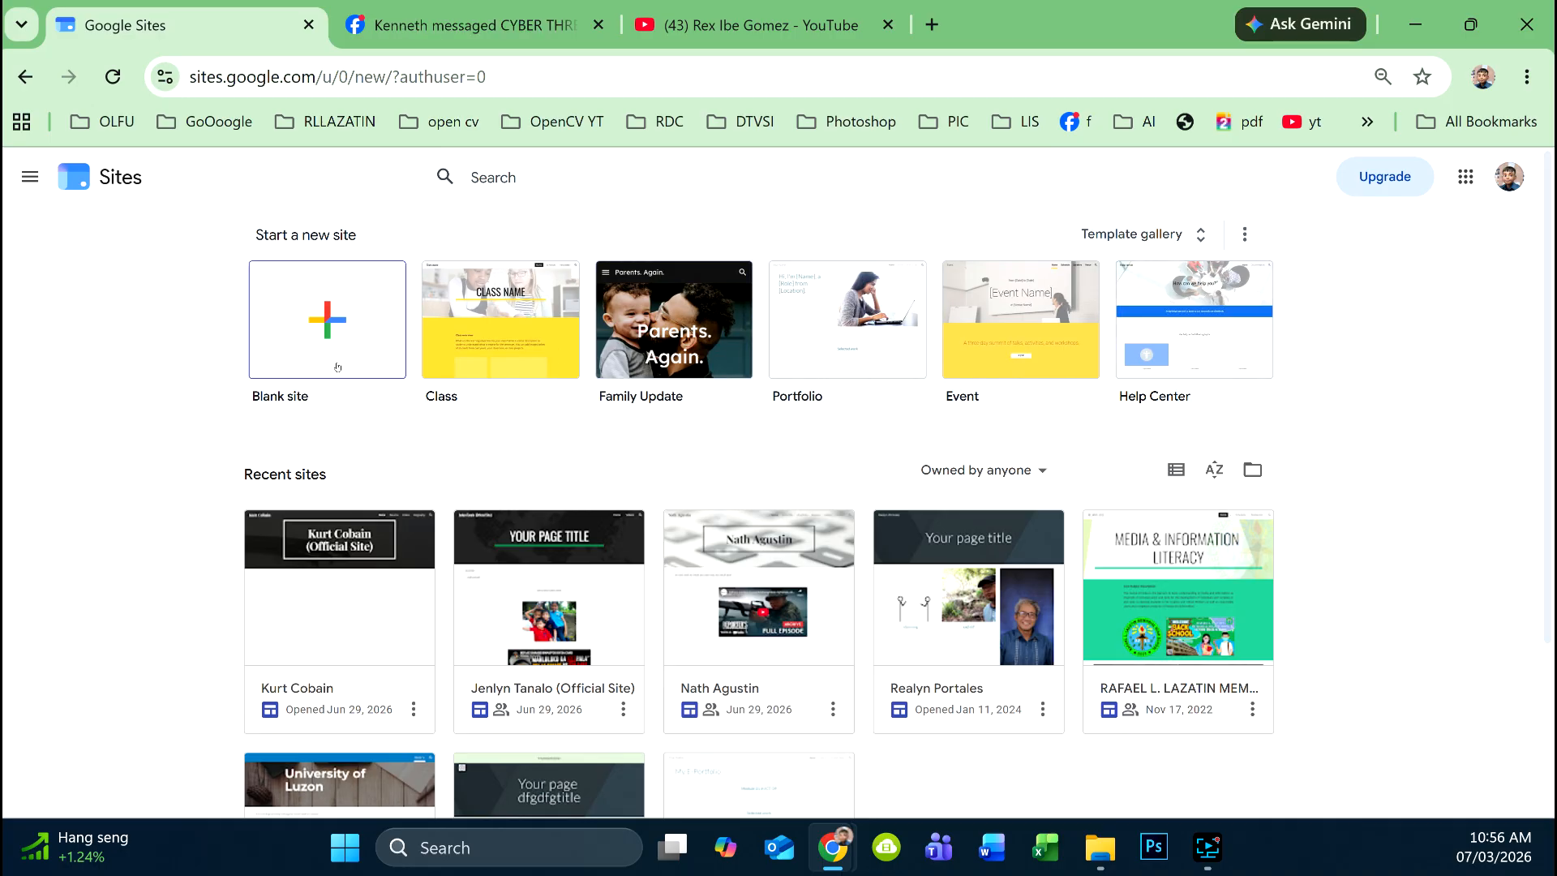
# - Create a new blank site from the Start a new site section
pyautogui.click(316, 320)
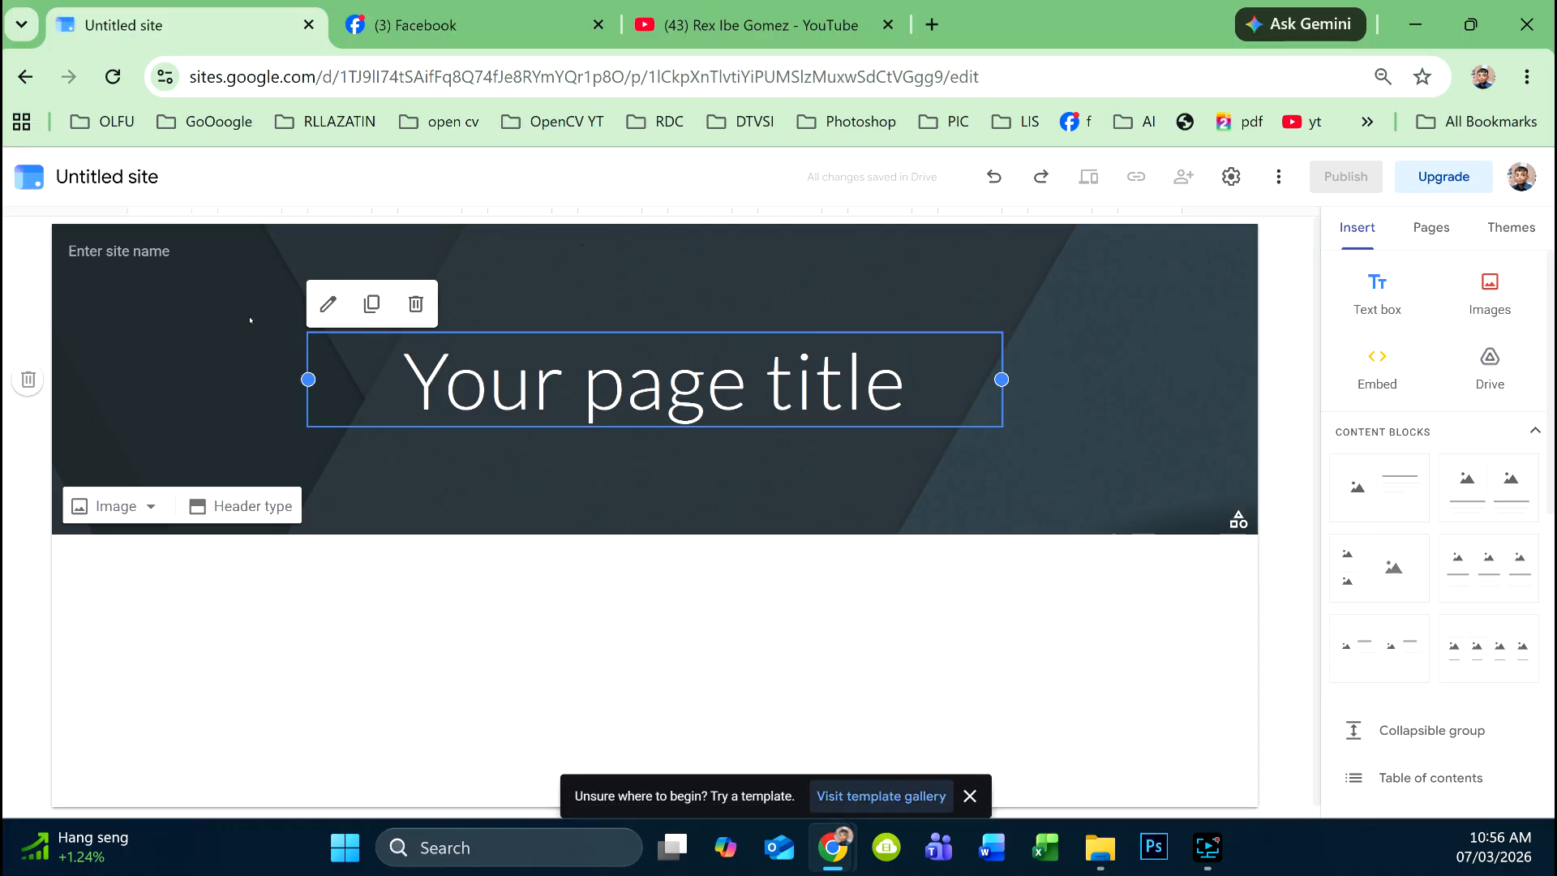
pyautogui.click(107, 177)
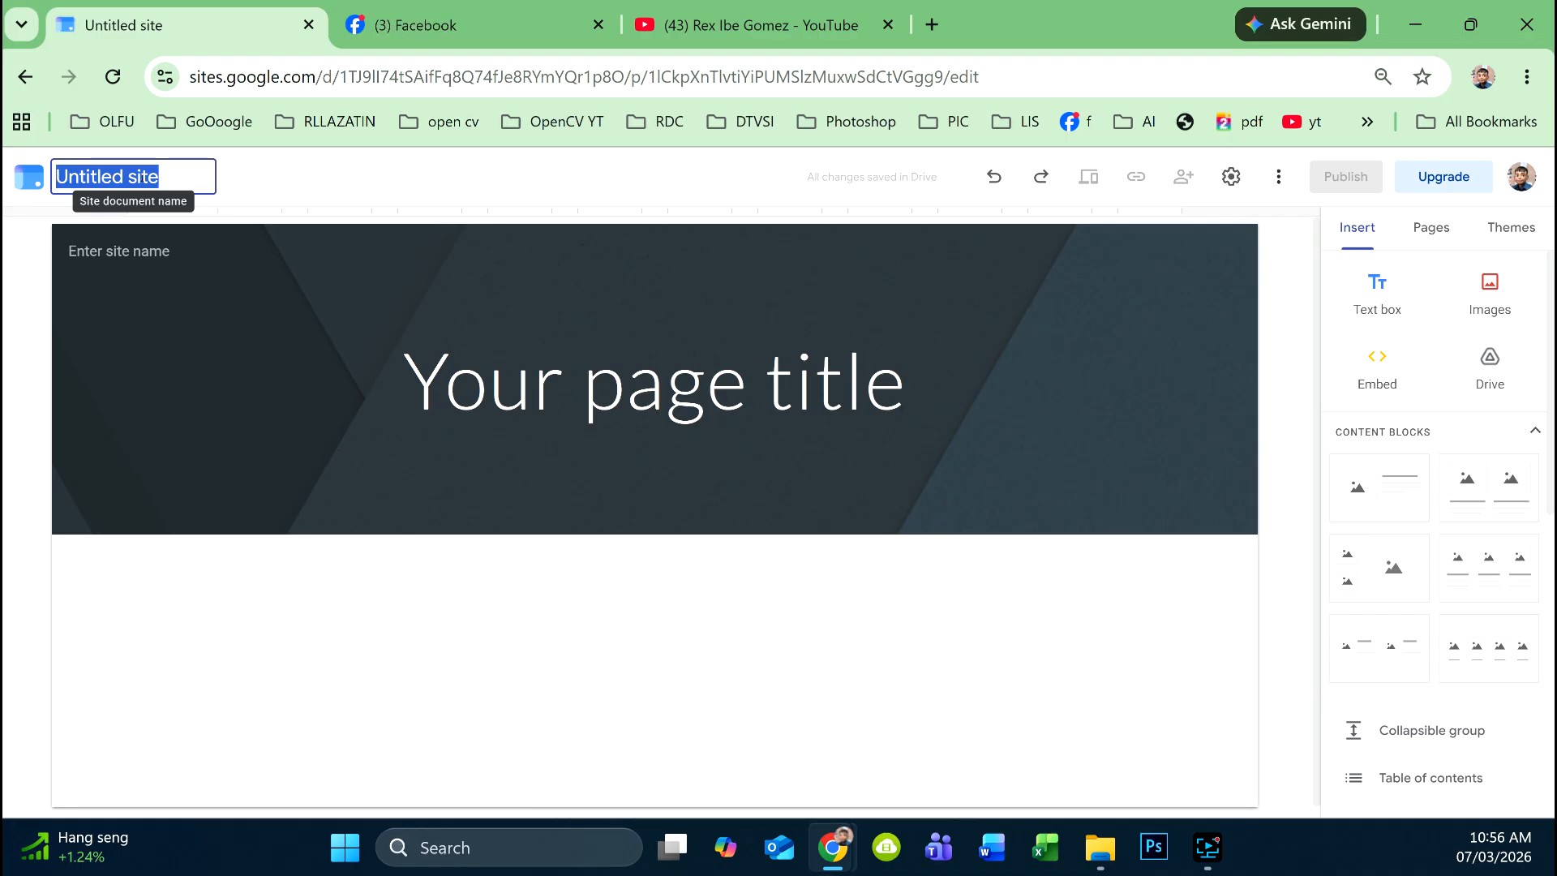
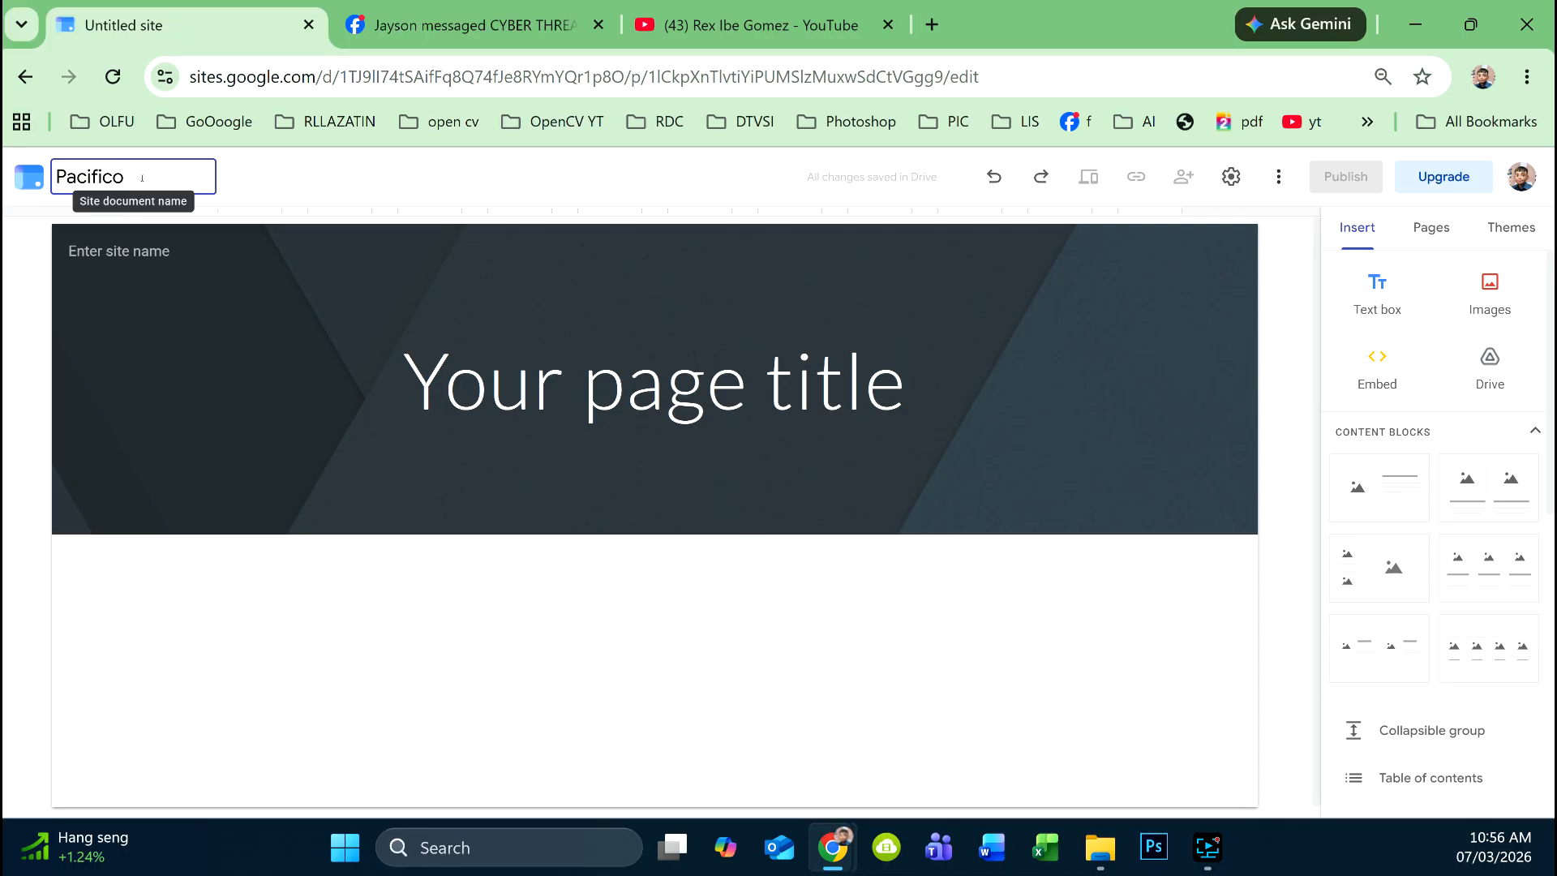
pyautogui.moveTo(189, 179); pyautogui.dragTo(55, 178)
pyautogui.hotkey('ctrl', 'c')
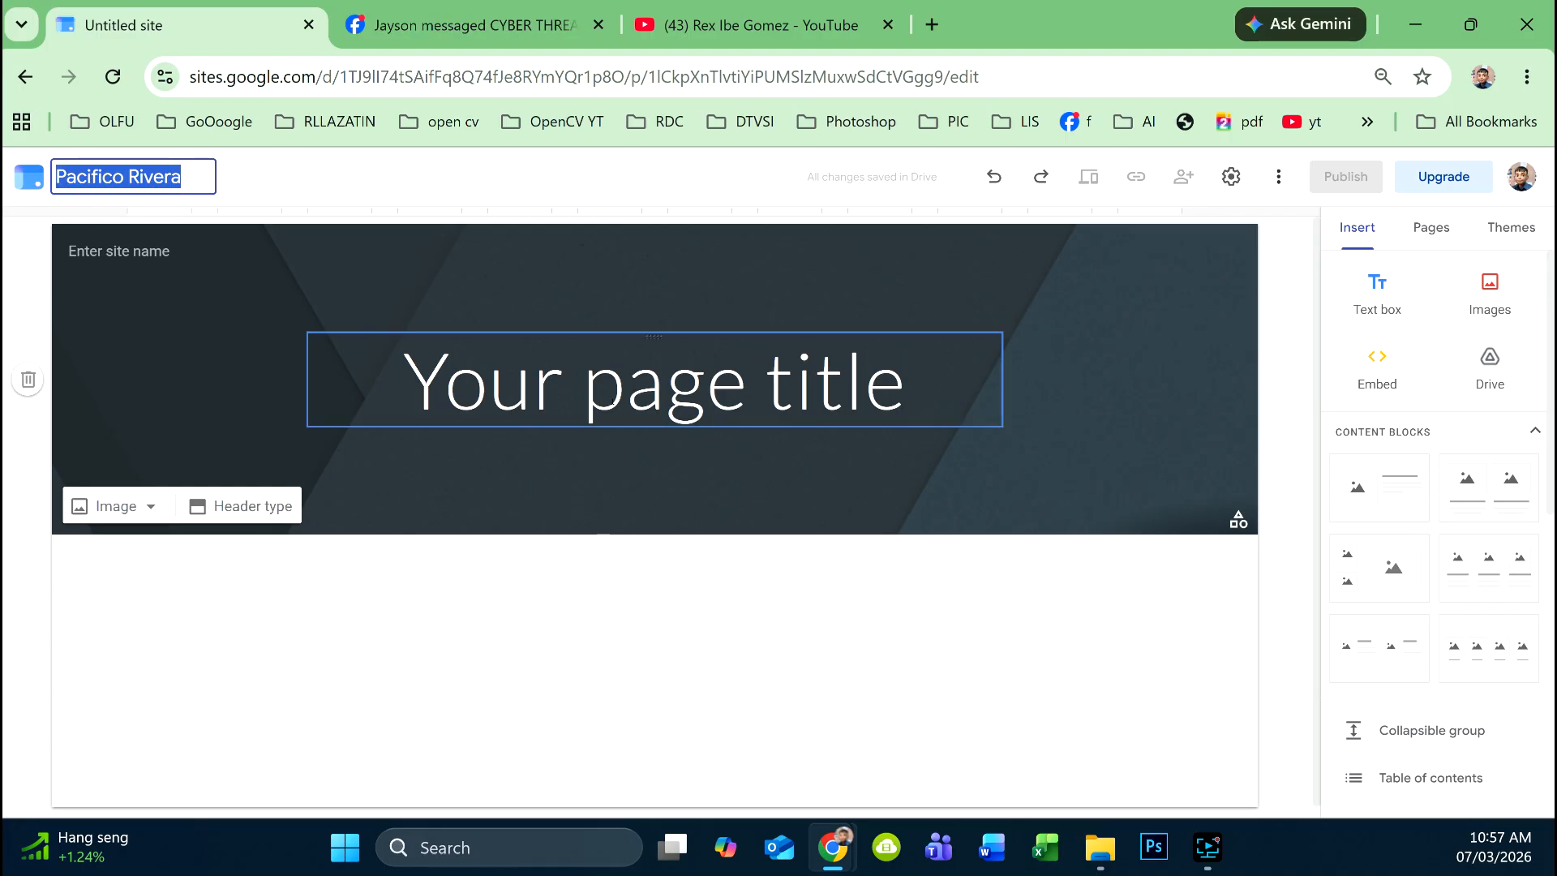
pyautogui.click(625, 381)
pyautogui.moveTo(445, 381); pyautogui.dragTo(815, 381)
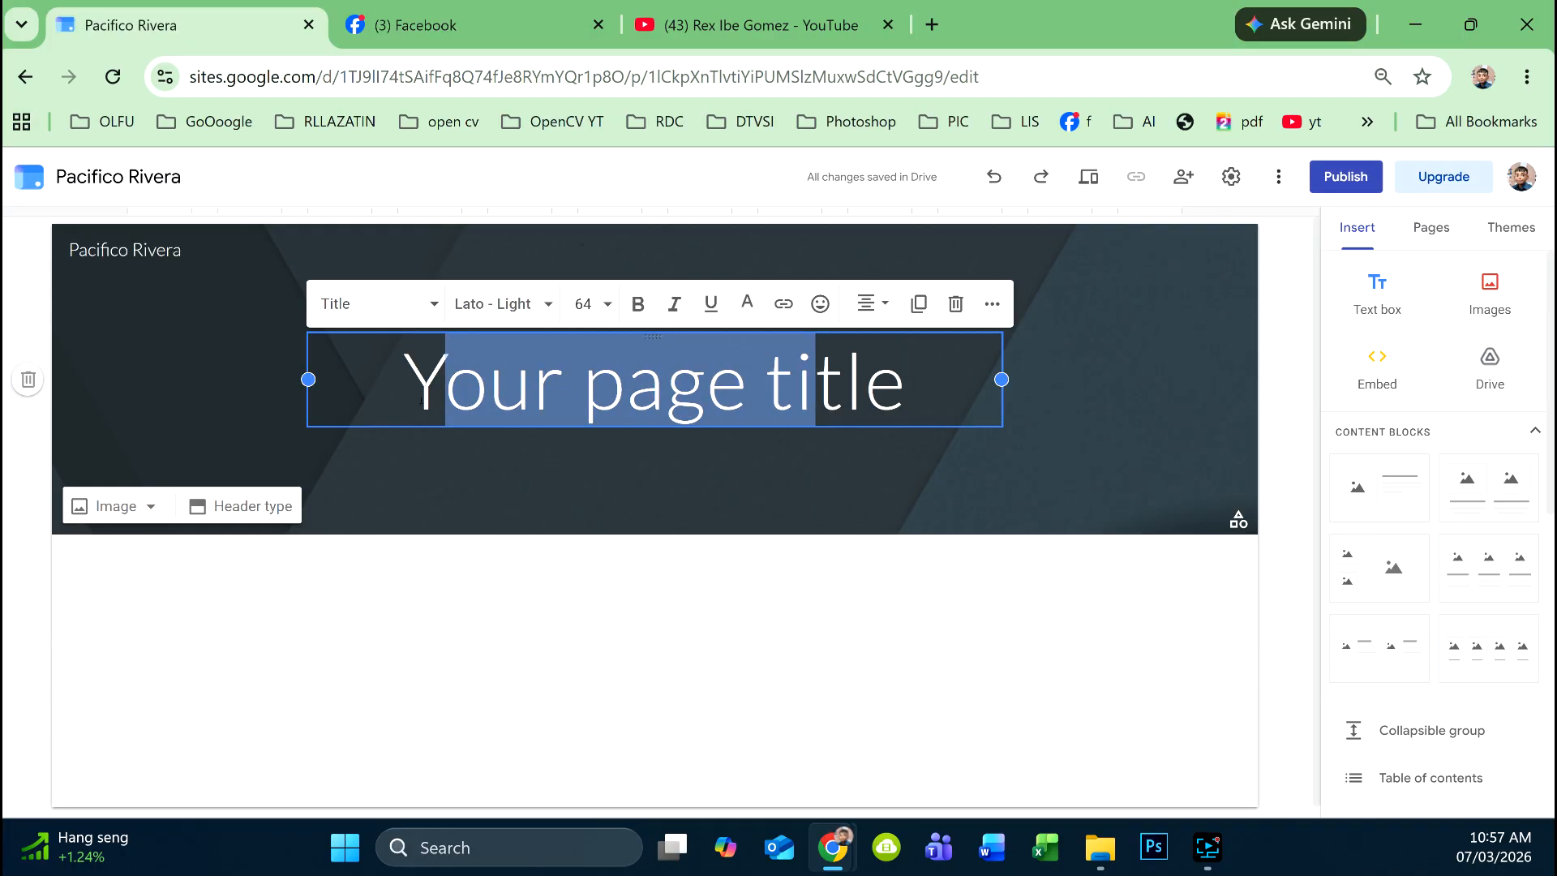
pyautogui.moveTo(403, 381); pyautogui.dragTo(919, 397)
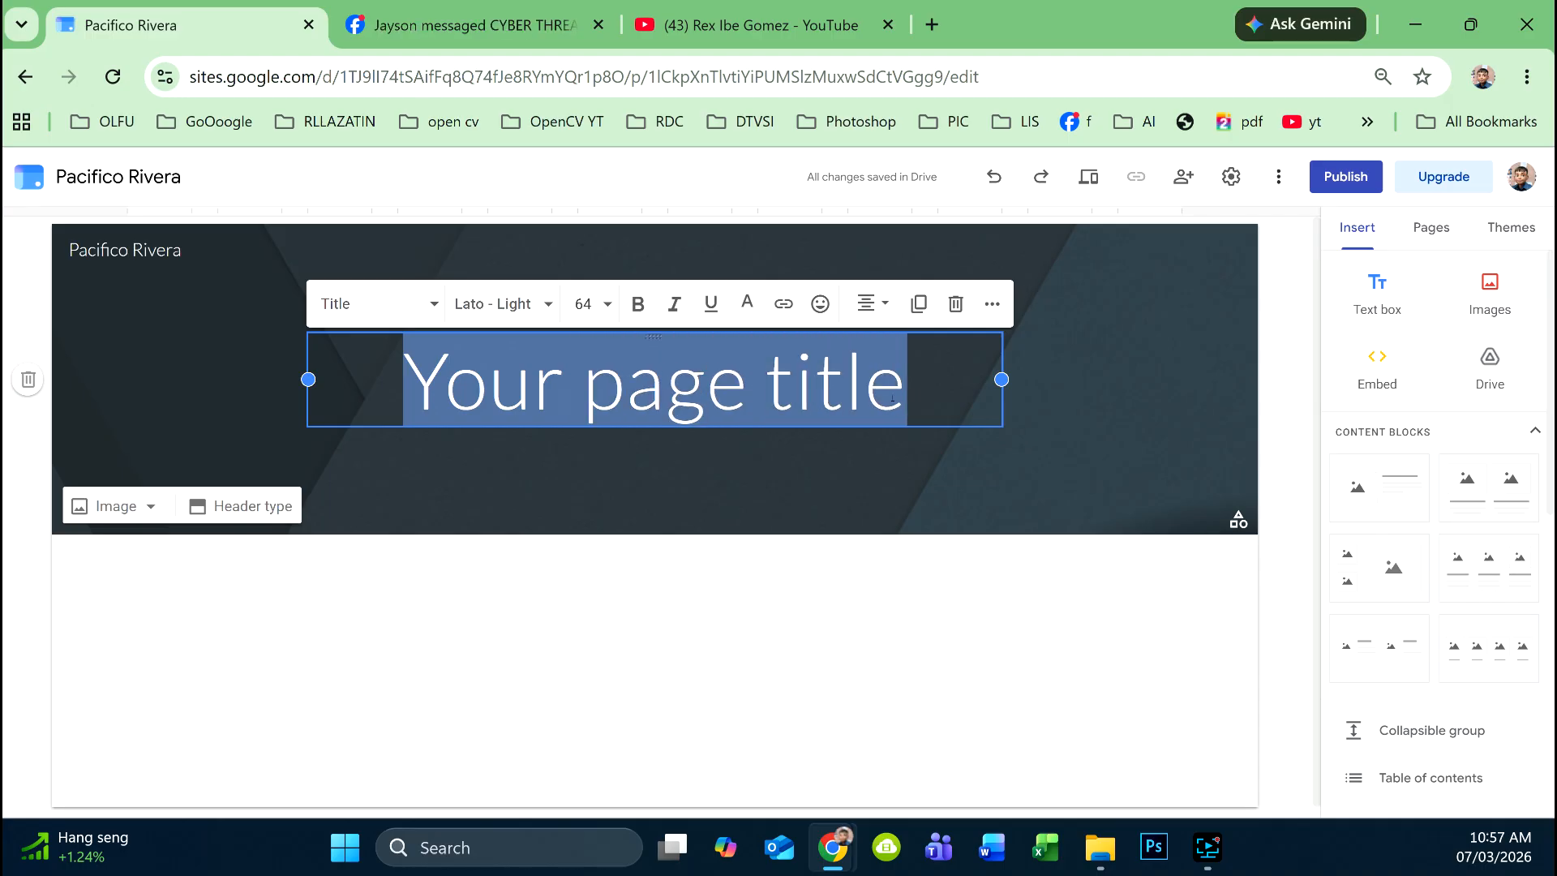
pyautogui.hotkey('ctrl', 'v')
pyautogui.click(987, 565)
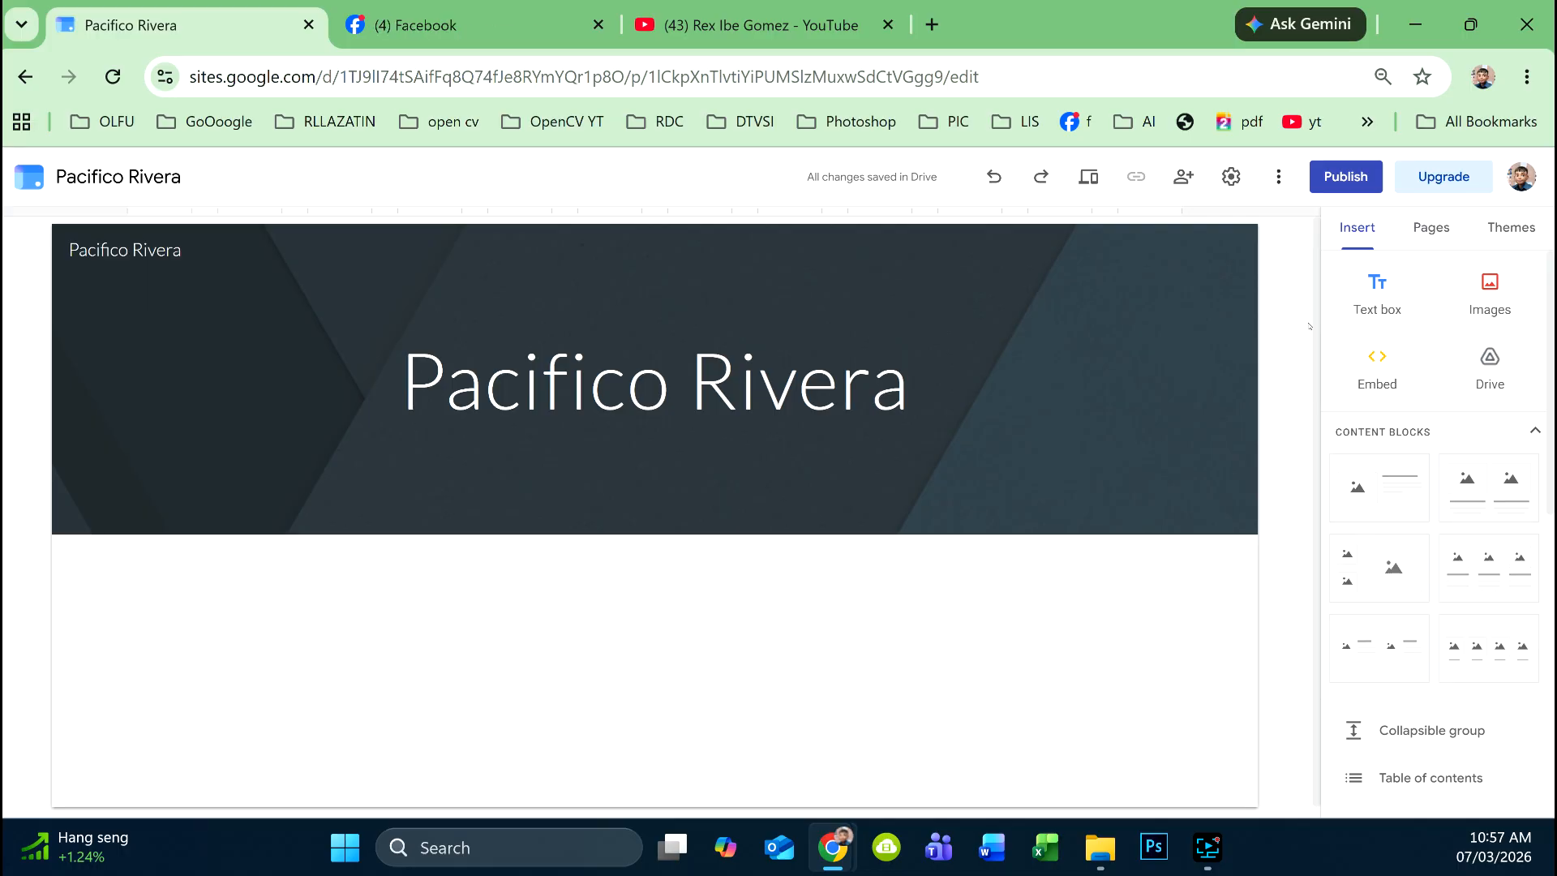
# - Apply the Vision theme to the site and bring up the header's Image options
pyautogui.moveTo(1130, 341)
pyautogui.click(1085, 292)
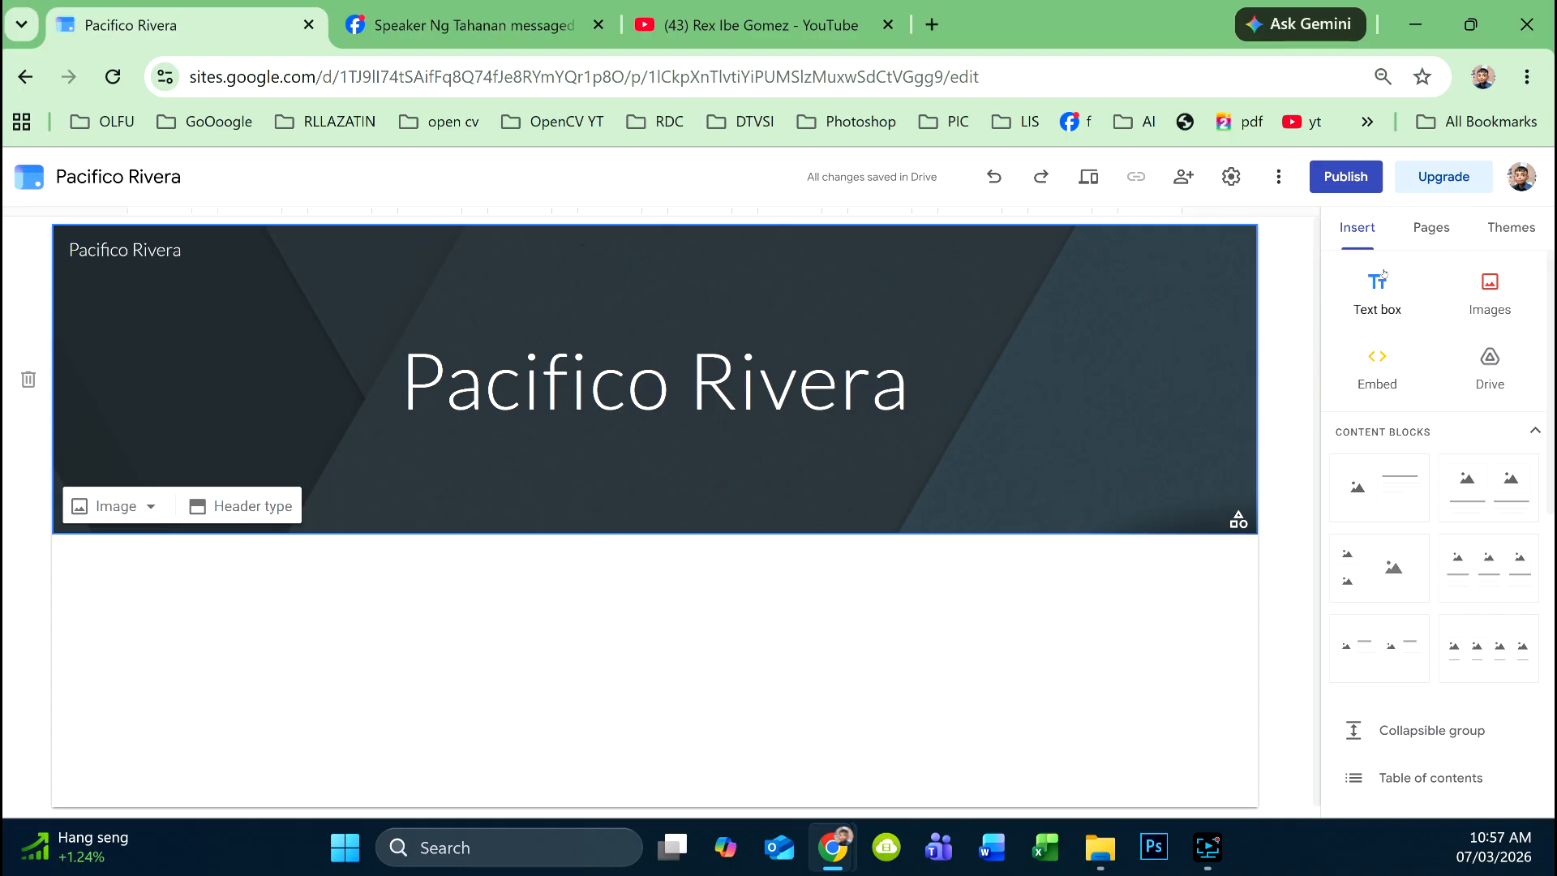
pyautogui.click(1437, 230)
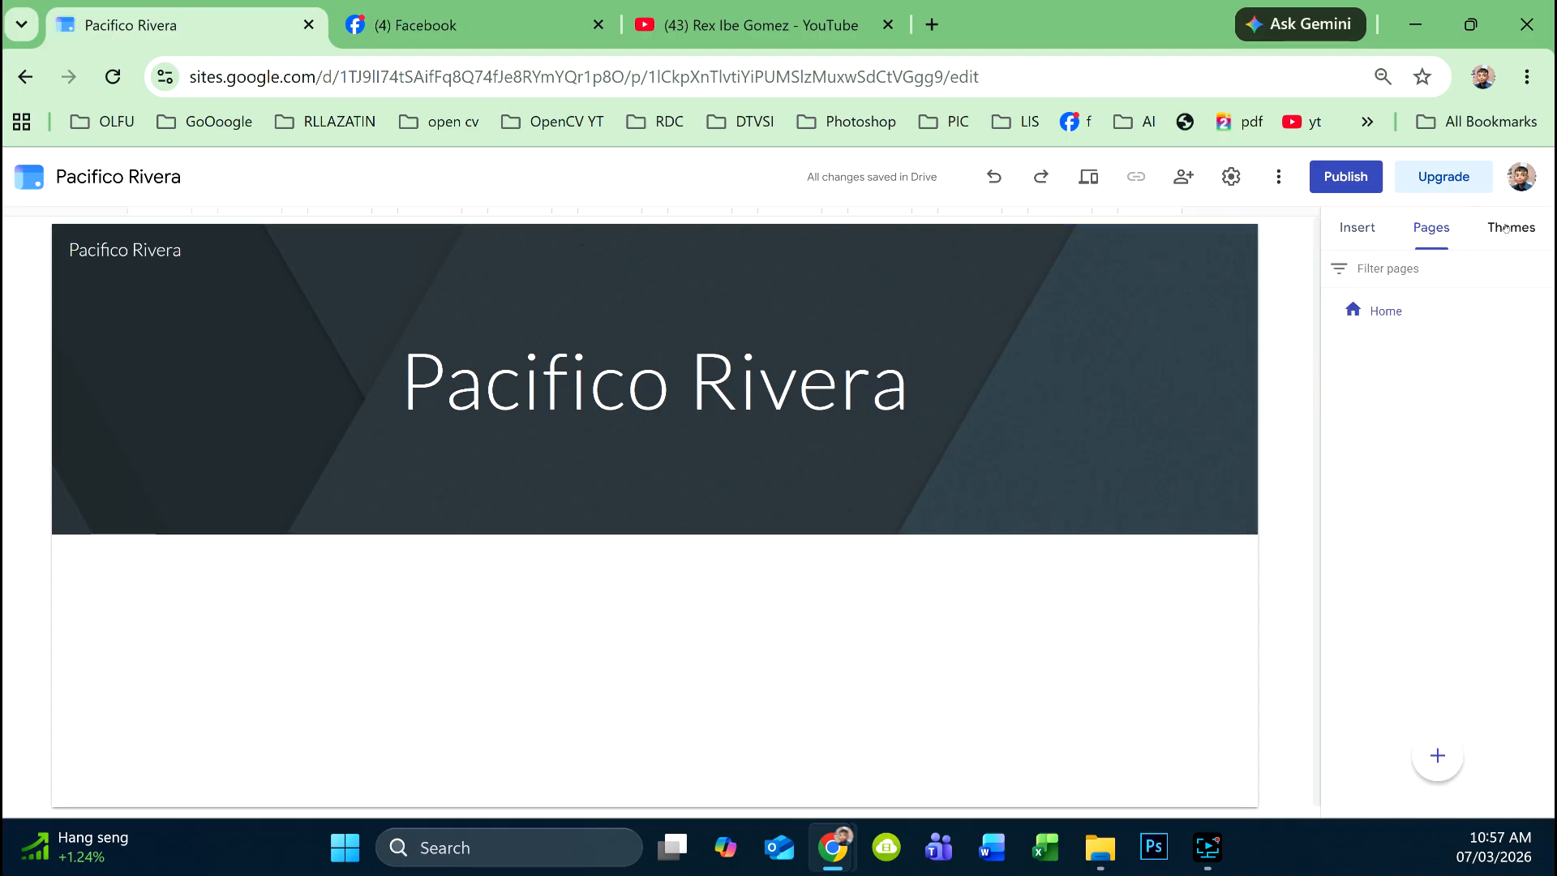
pyautogui.click(1511, 228)
pyautogui.scroll(-1, 1419, 400)
pyautogui.scroll(-3, 1419, 400)
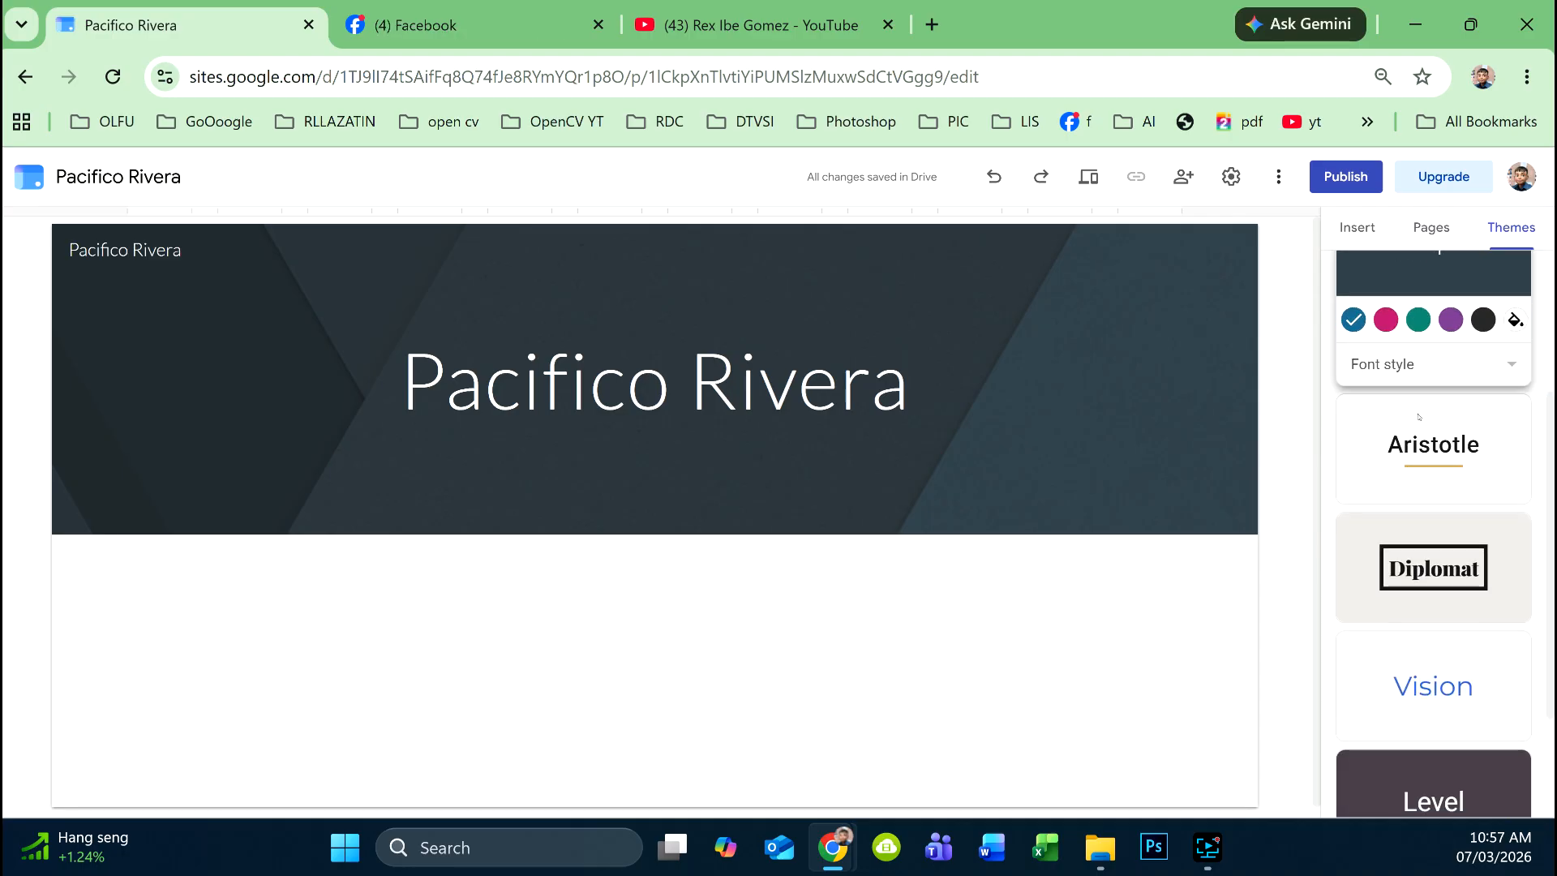
pyautogui.click(1419, 558)
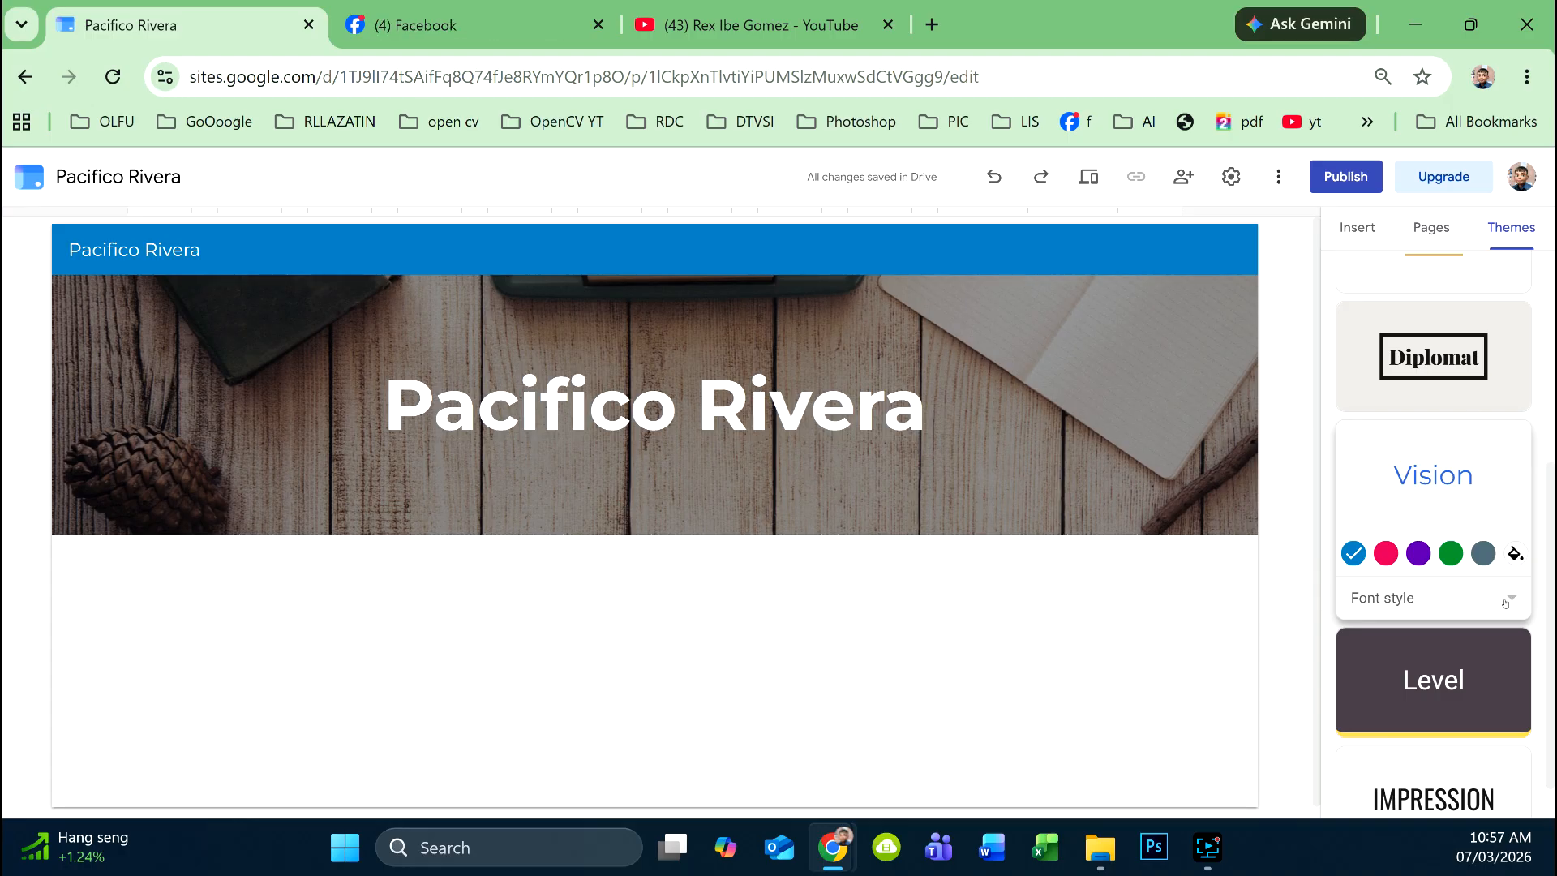
pyautogui.moveTo(224, 422)
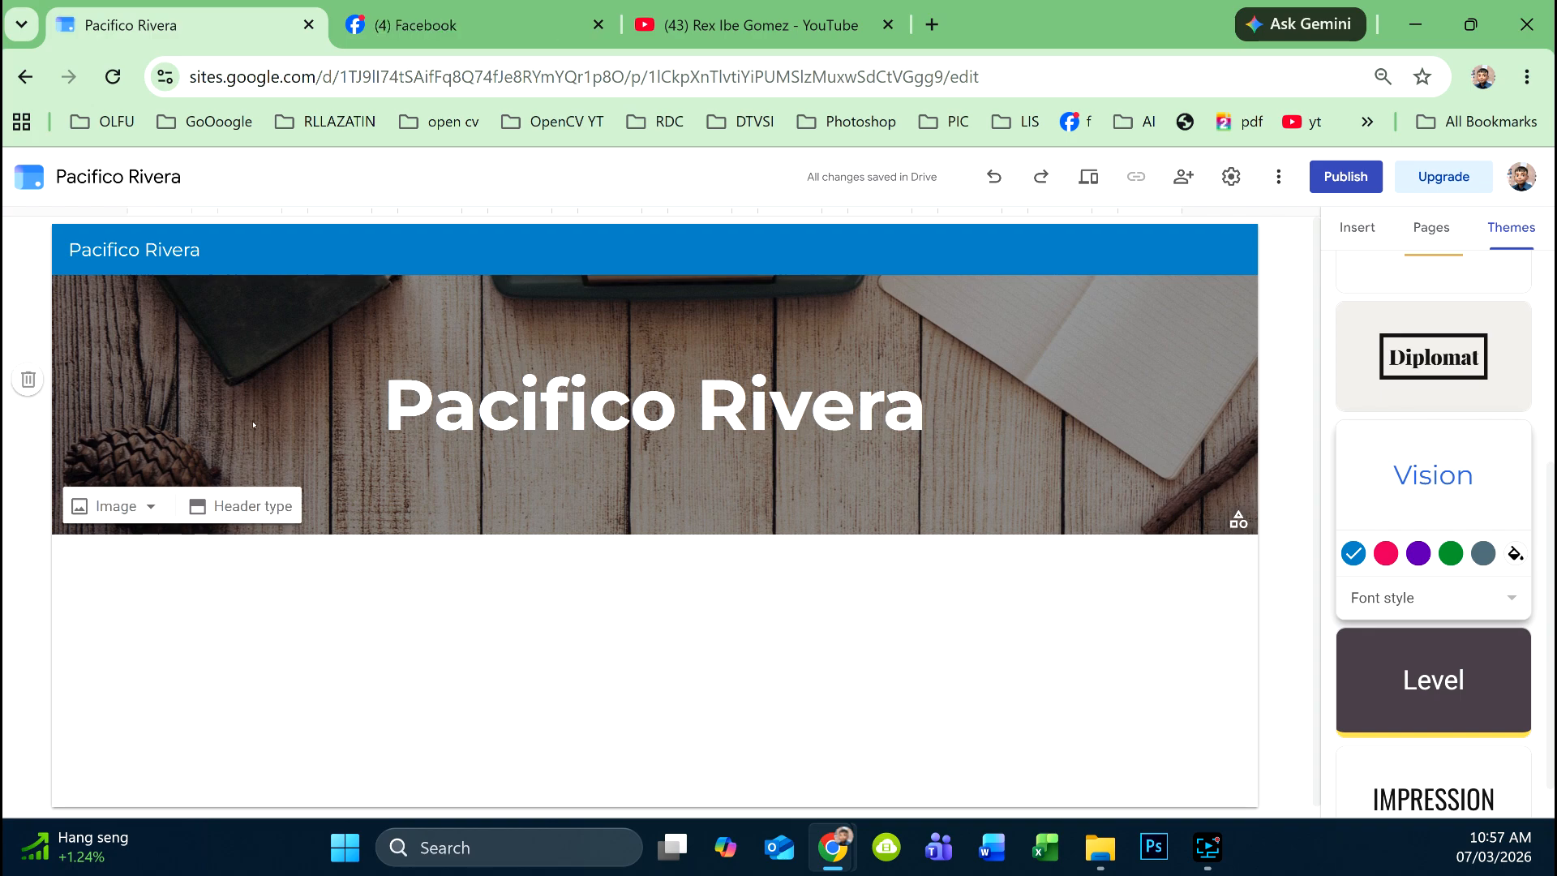
pyautogui.click(146, 510)
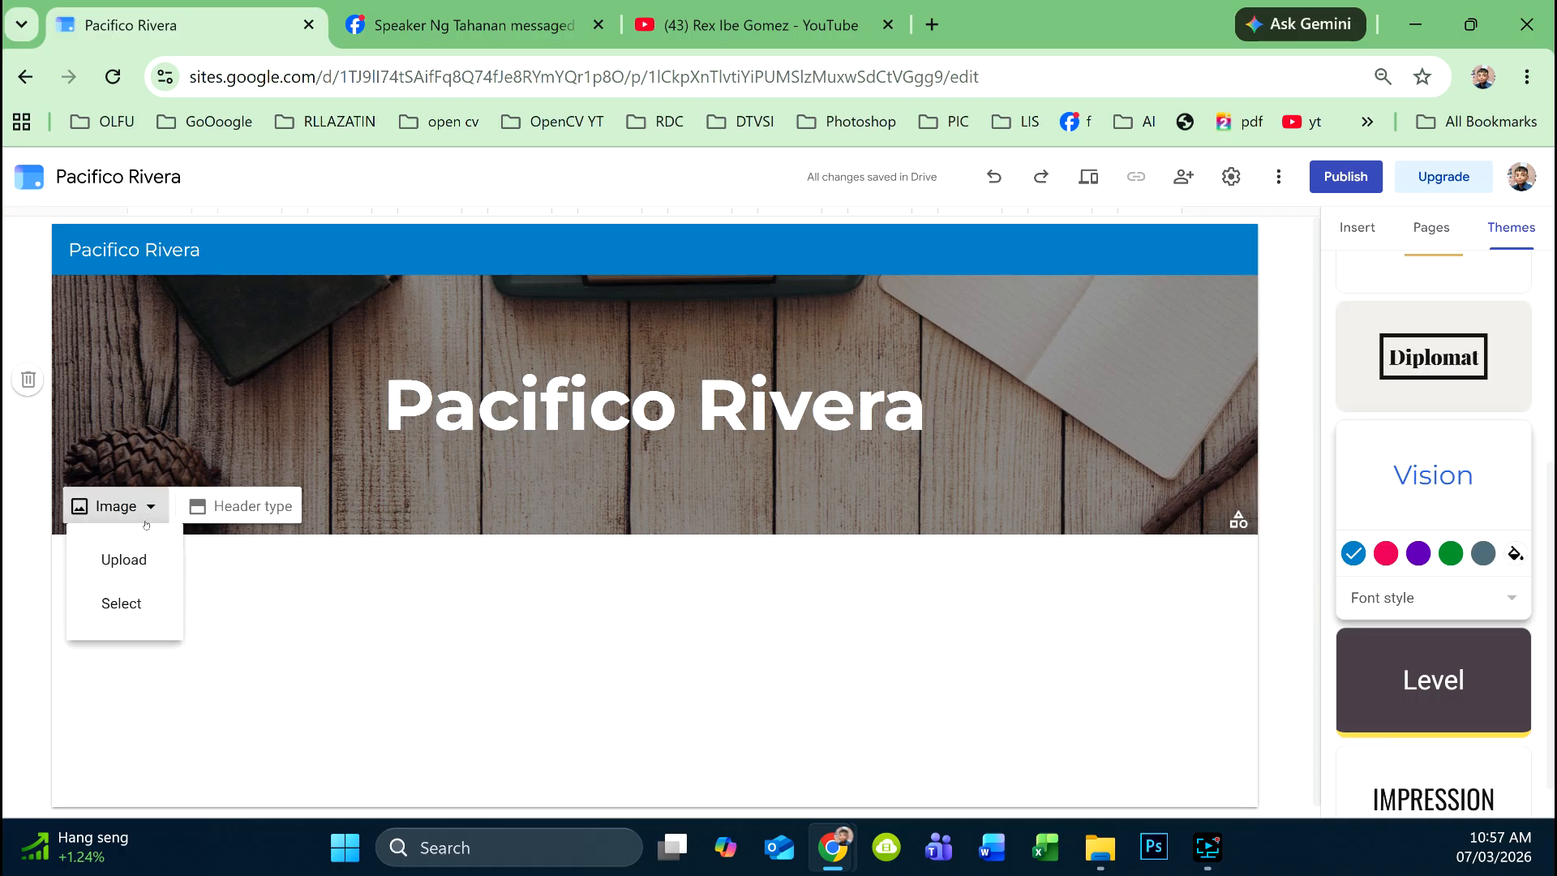
pyautogui.click(144, 555)
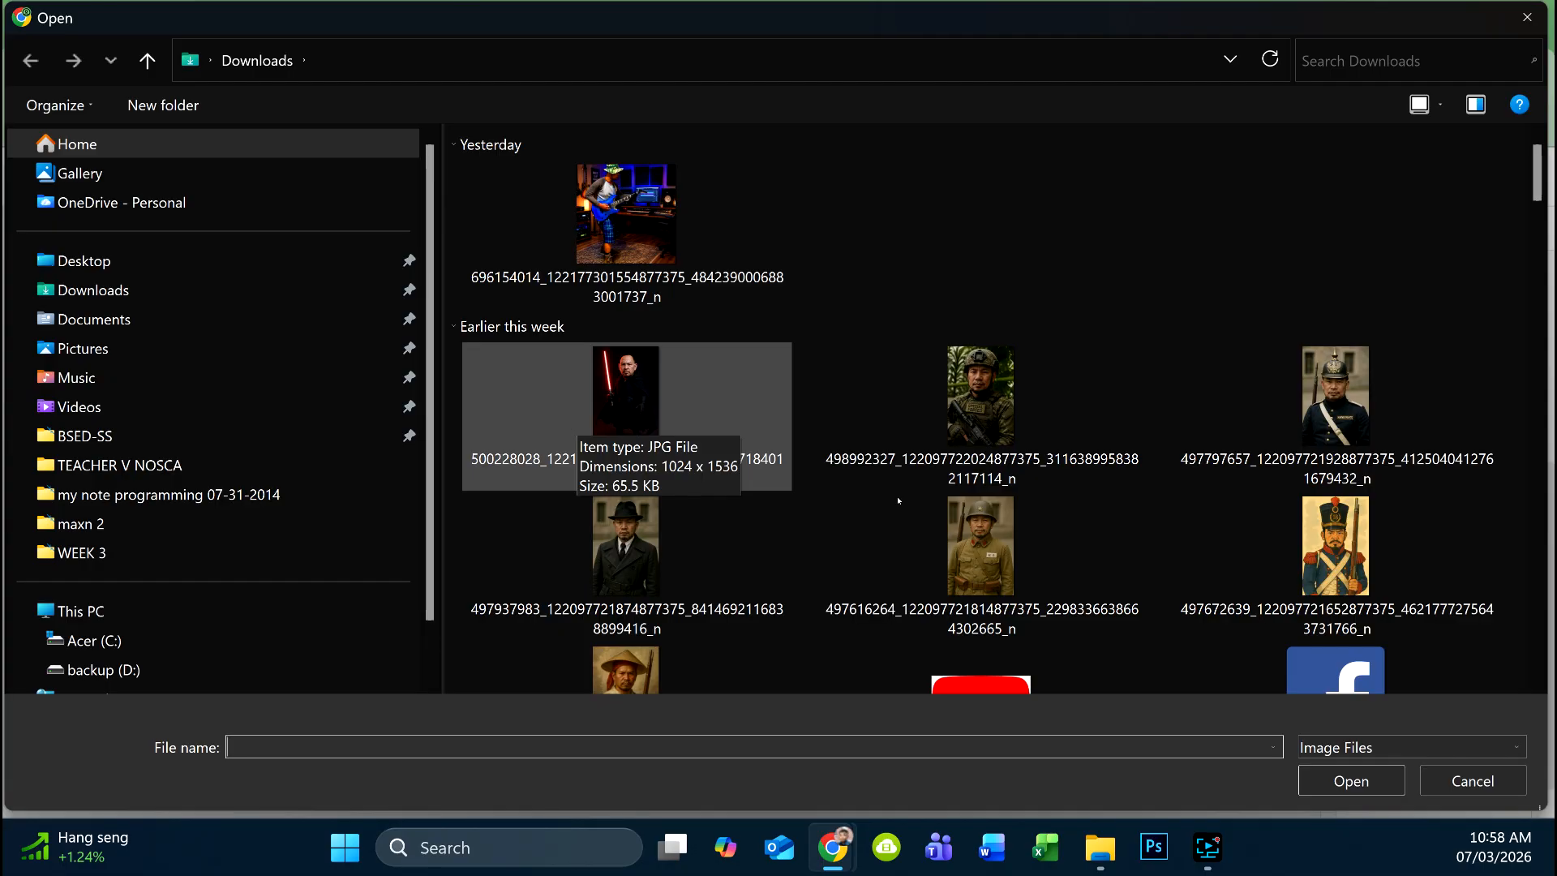
pyautogui.click(1491, 791)
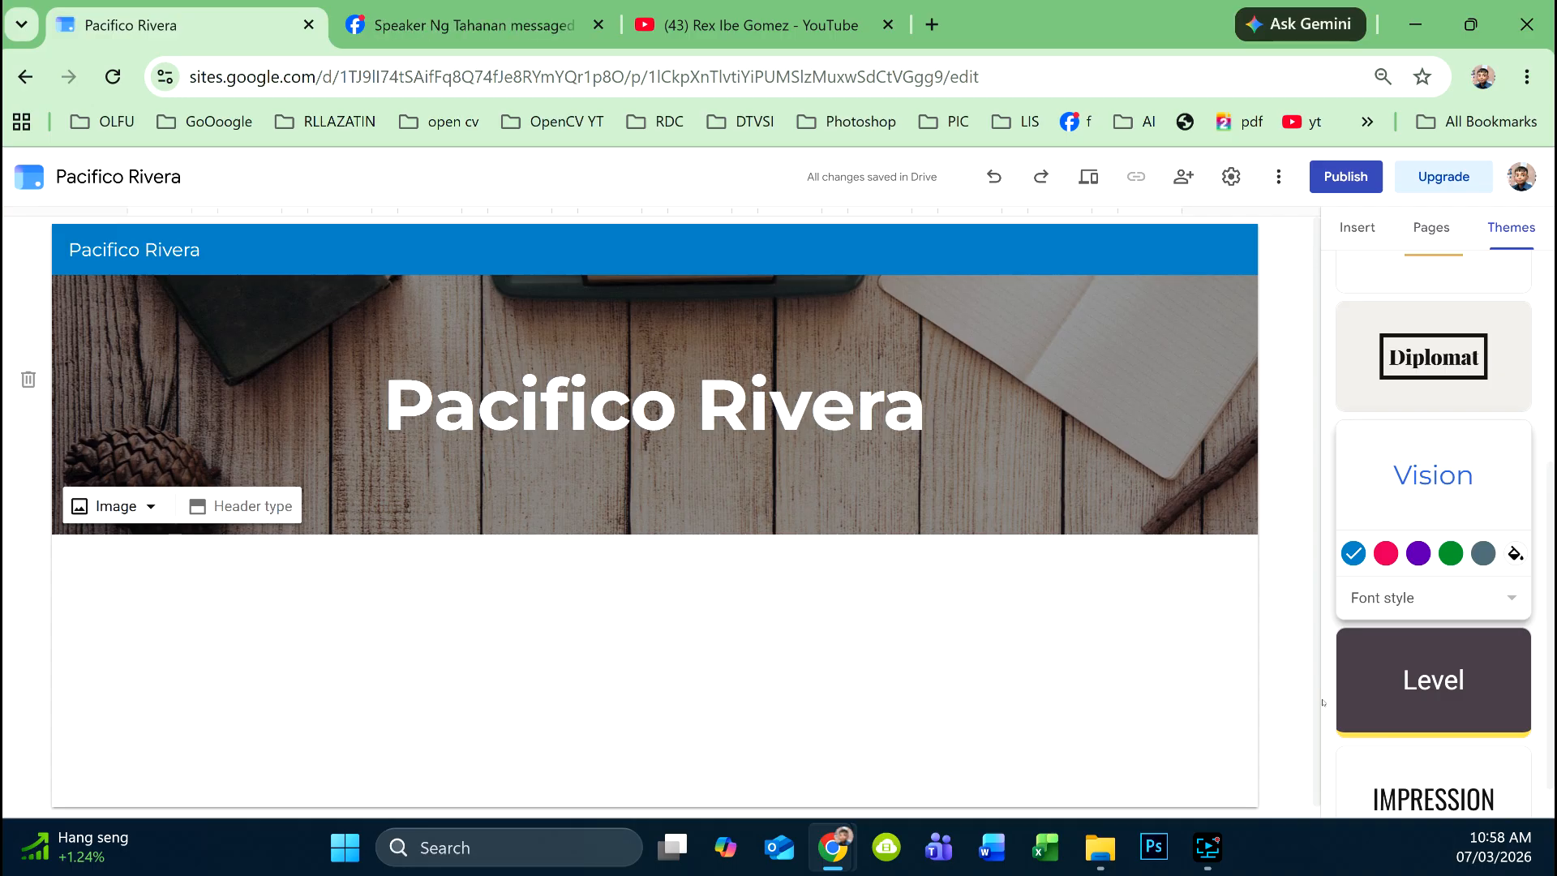
pyautogui.click(153, 509)
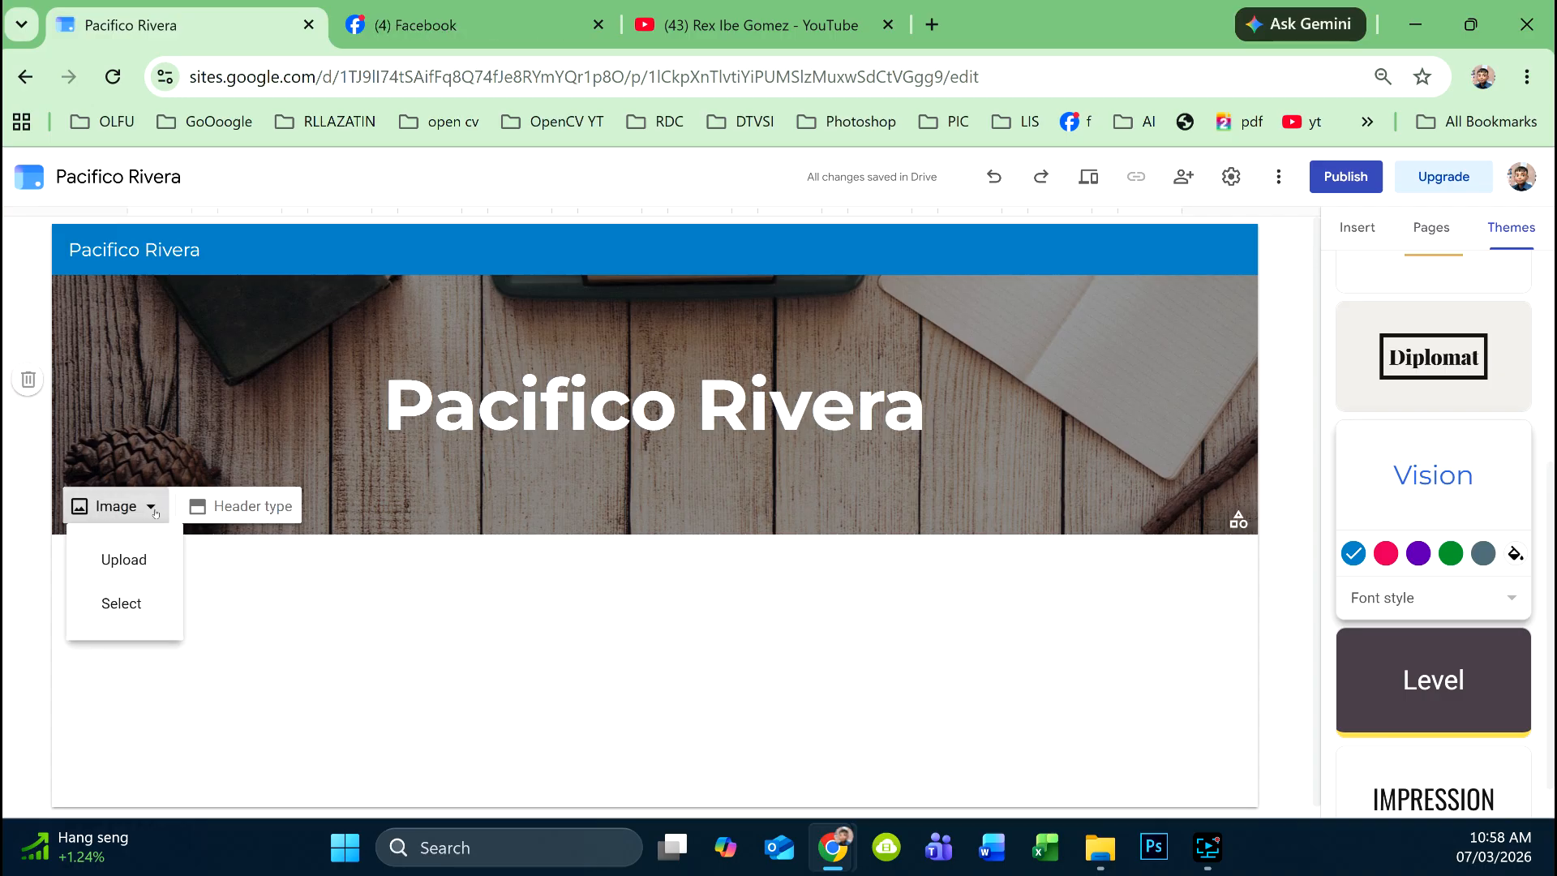
pyautogui.click(141, 607)
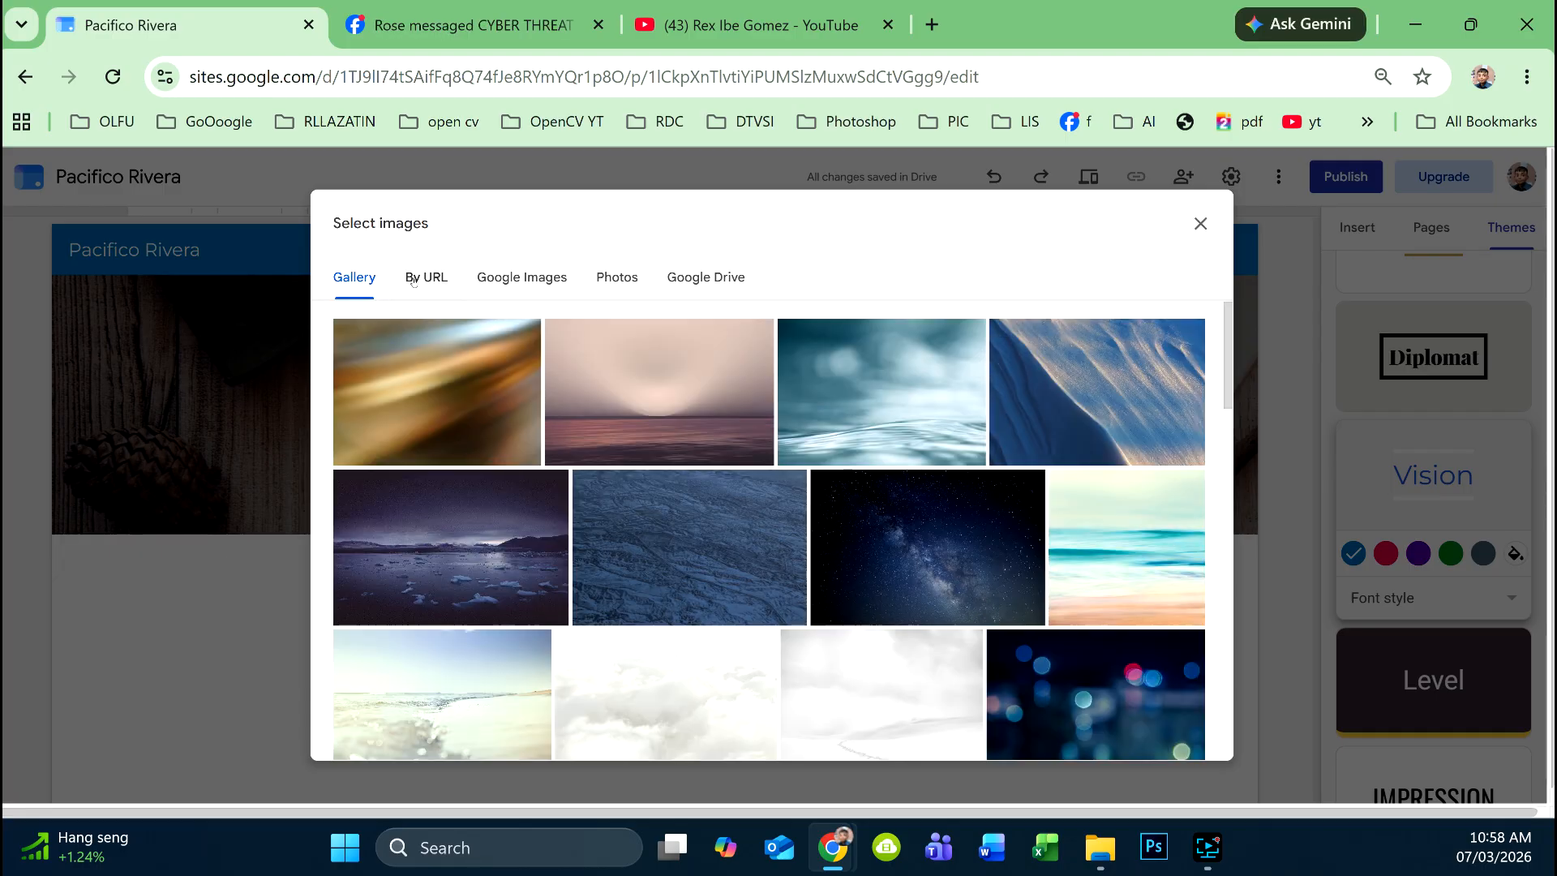
pyautogui.click(552, 278)
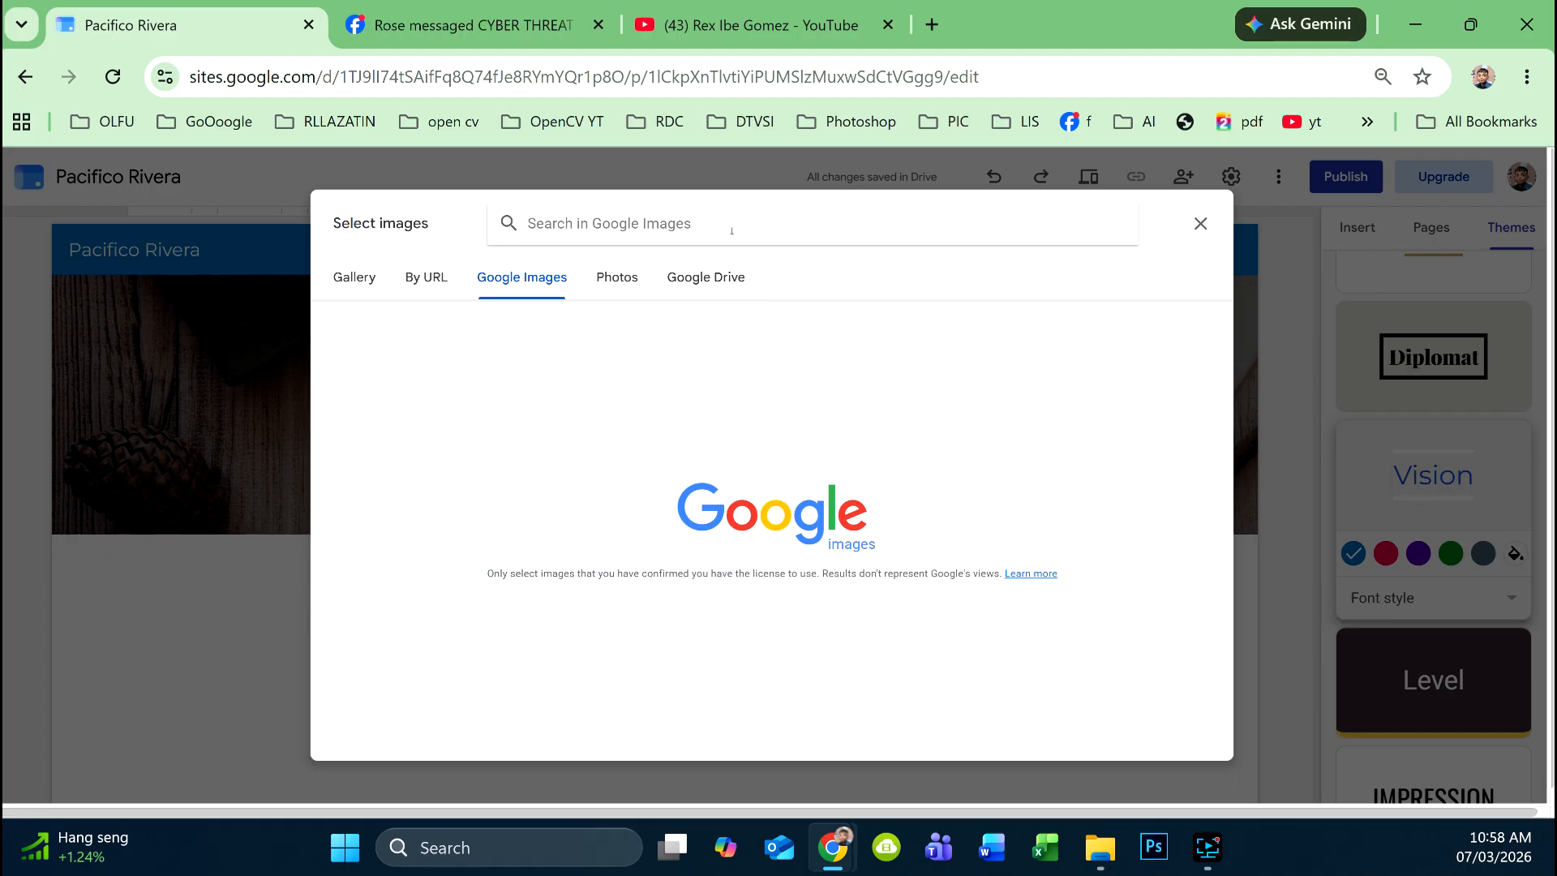
pyautogui.write('ba')
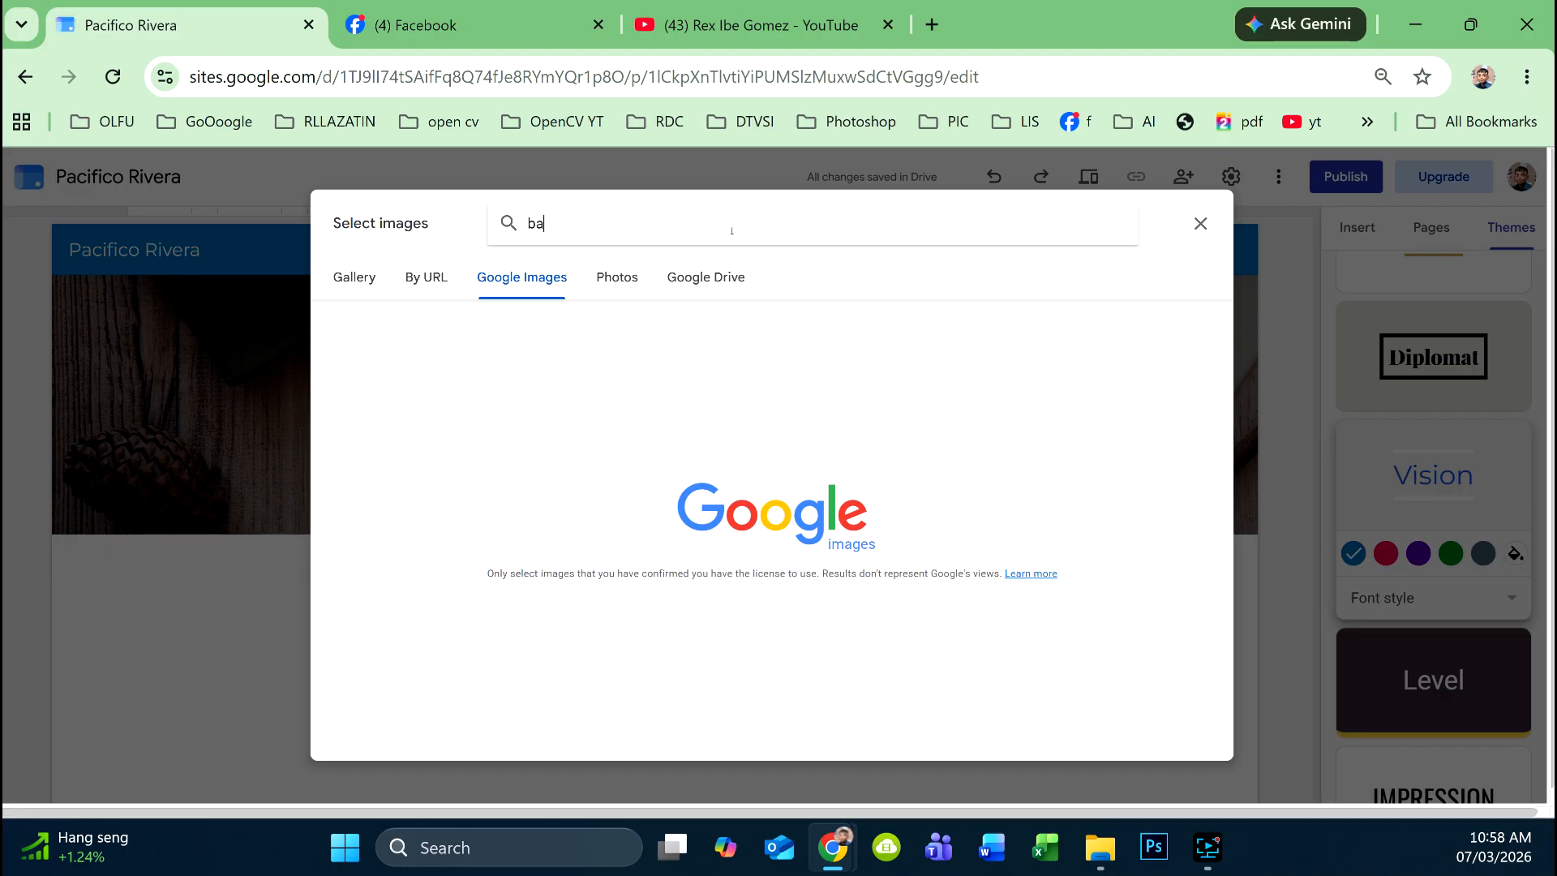
pyautogui.write('sketball')
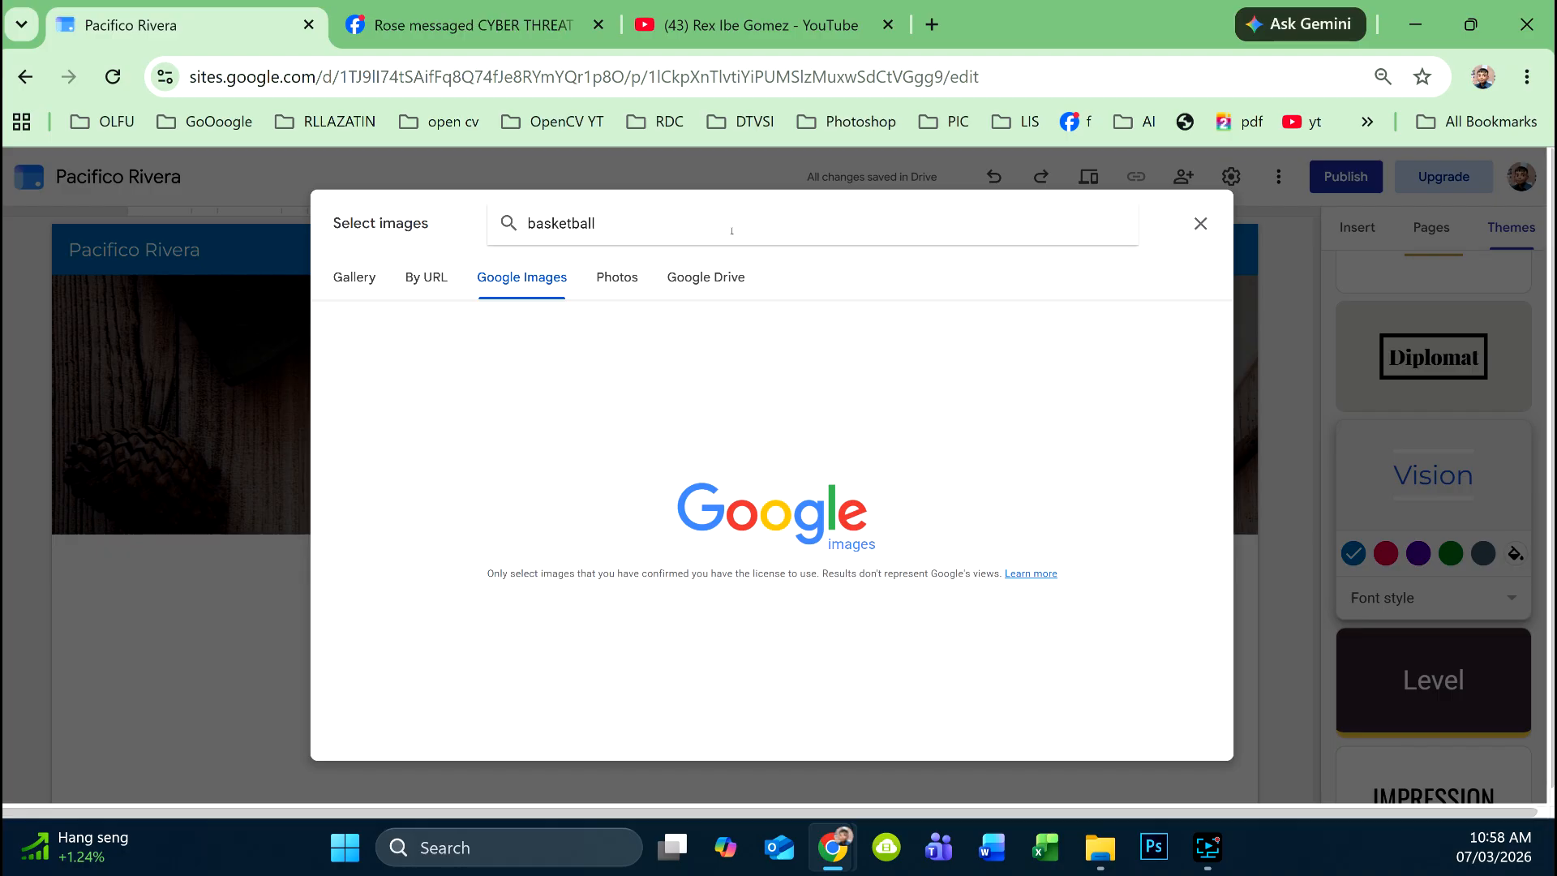
pyautogui.press('Return')
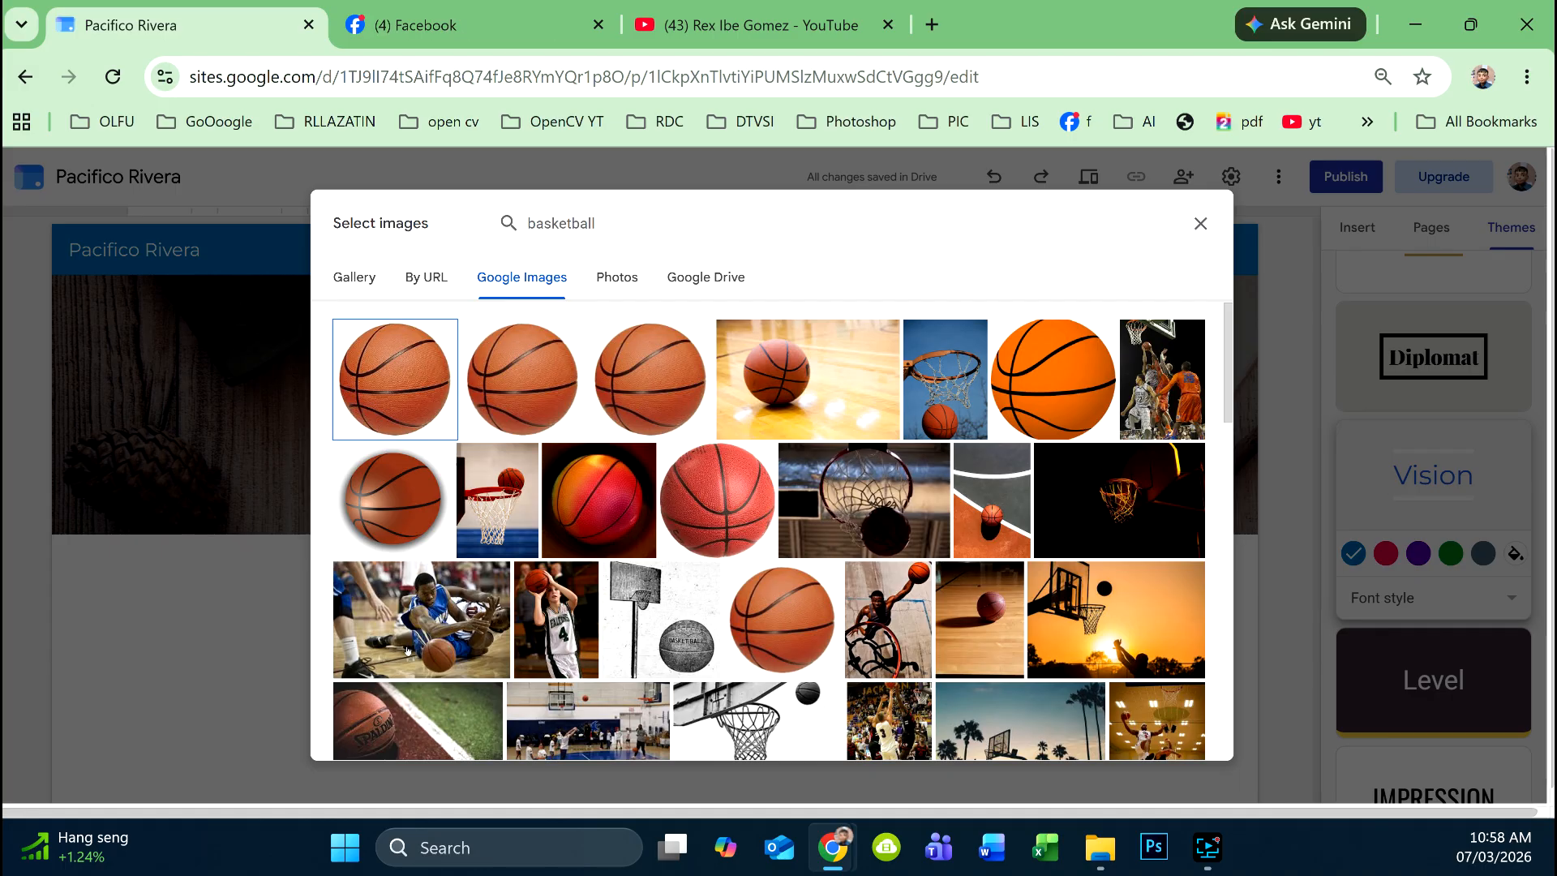
pyautogui.click(499, 650)
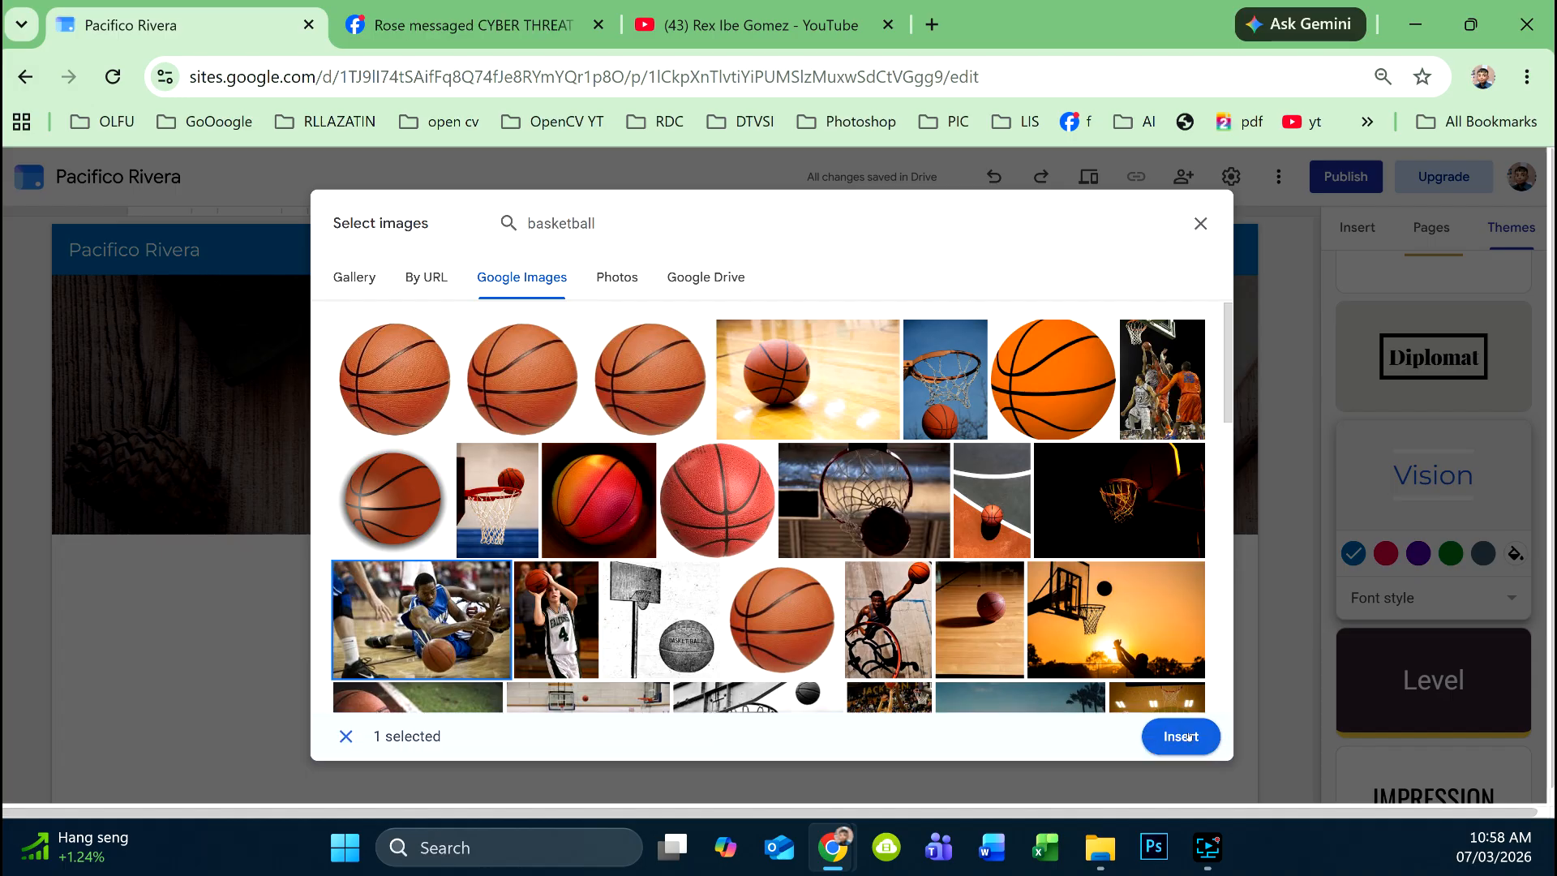
pyautogui.click(1177, 736)
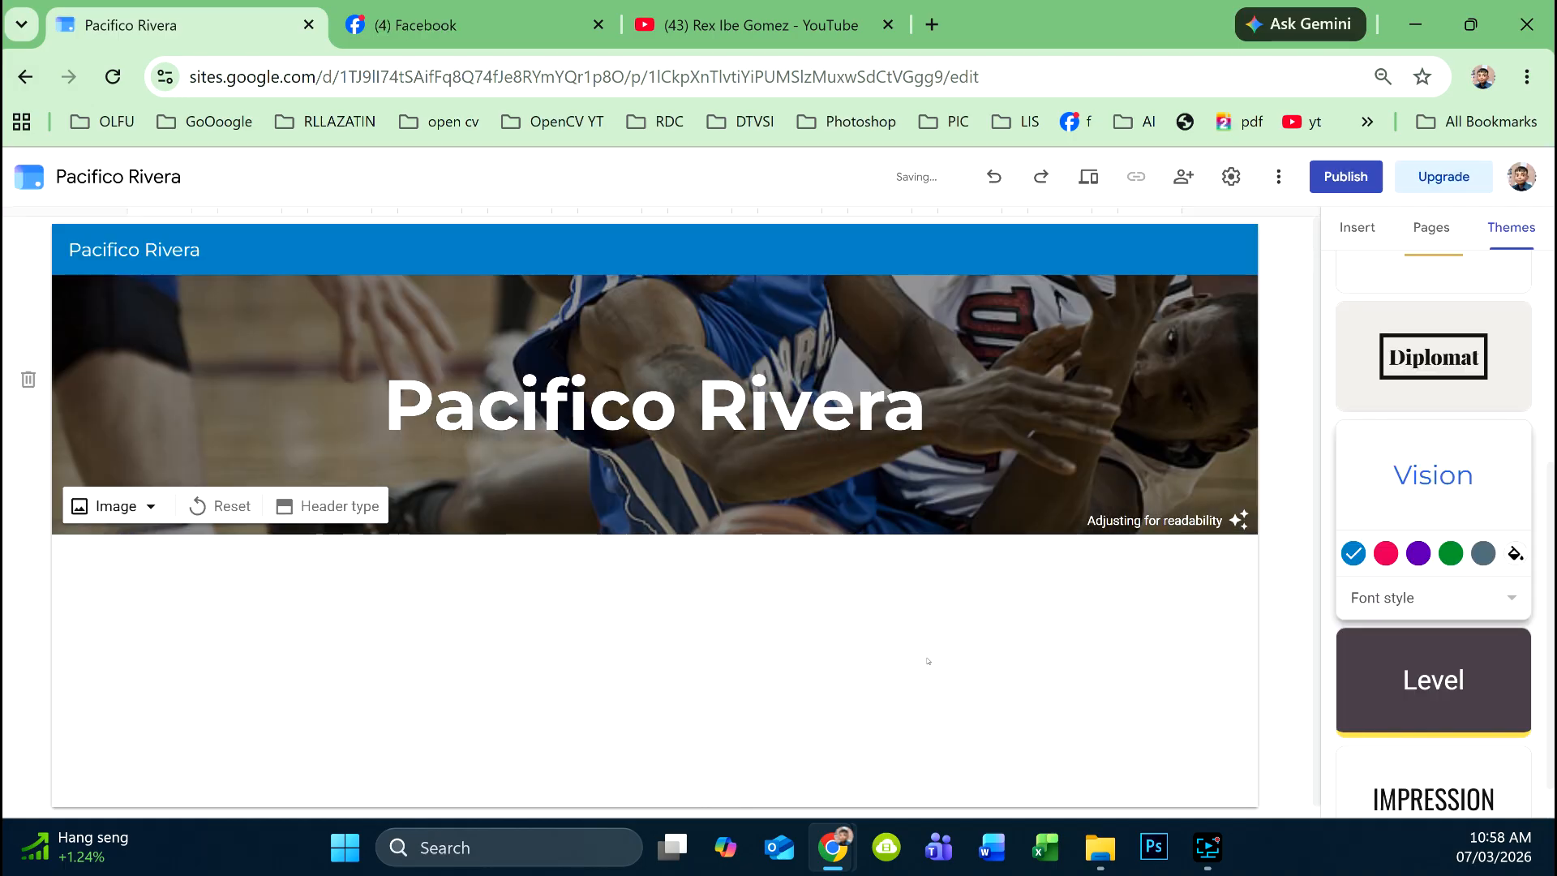
pyautogui.click(212, 506)
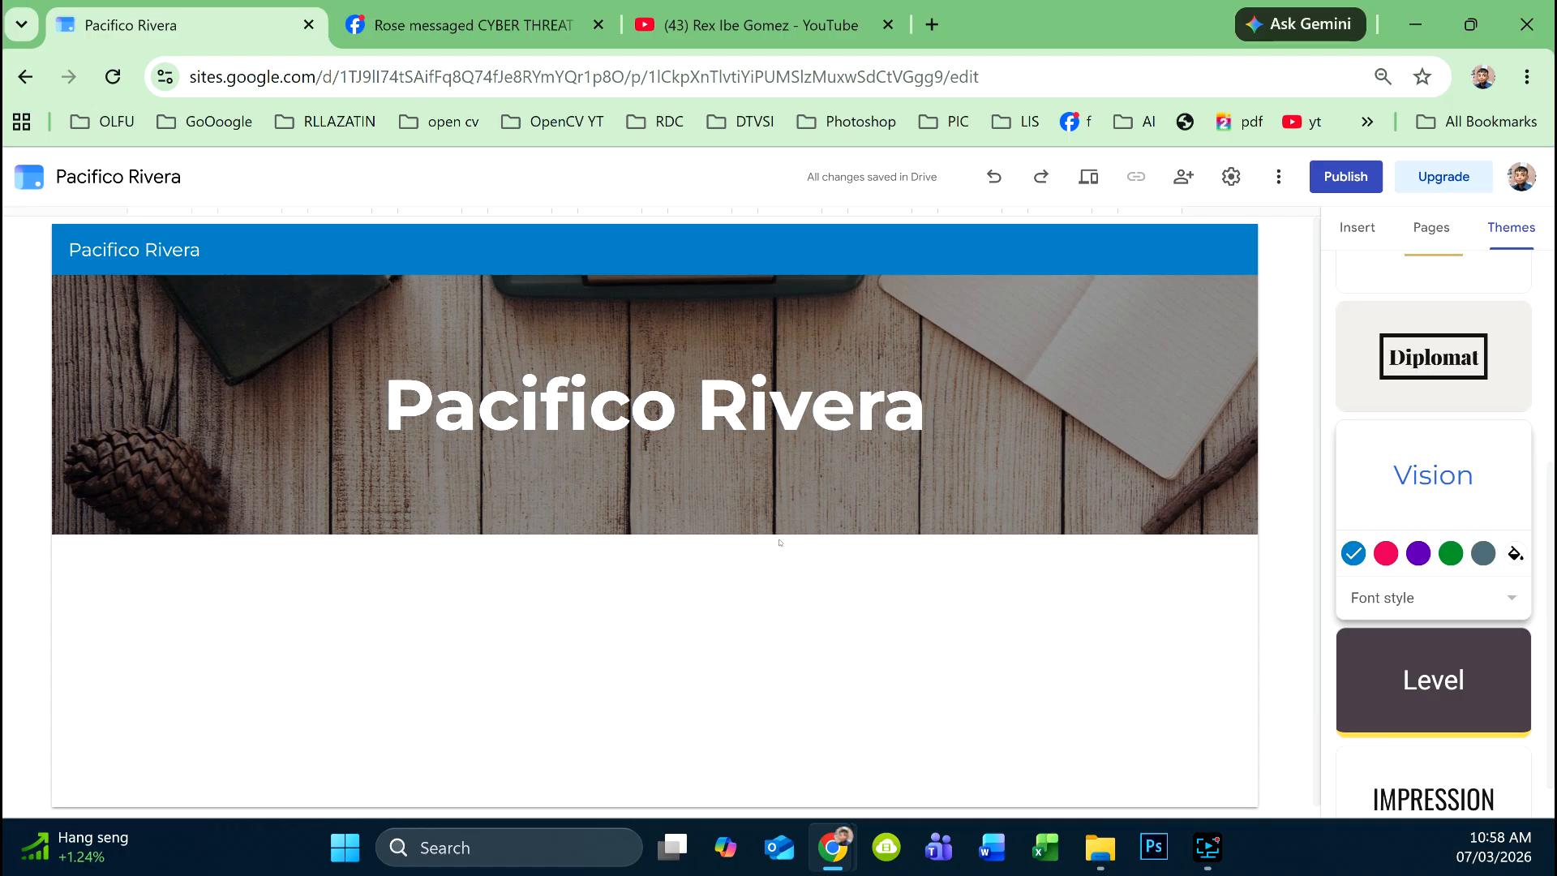
# - Add an empty text box below the header, then open a new browser tab for searching
pyautogui.click(1346, 237)
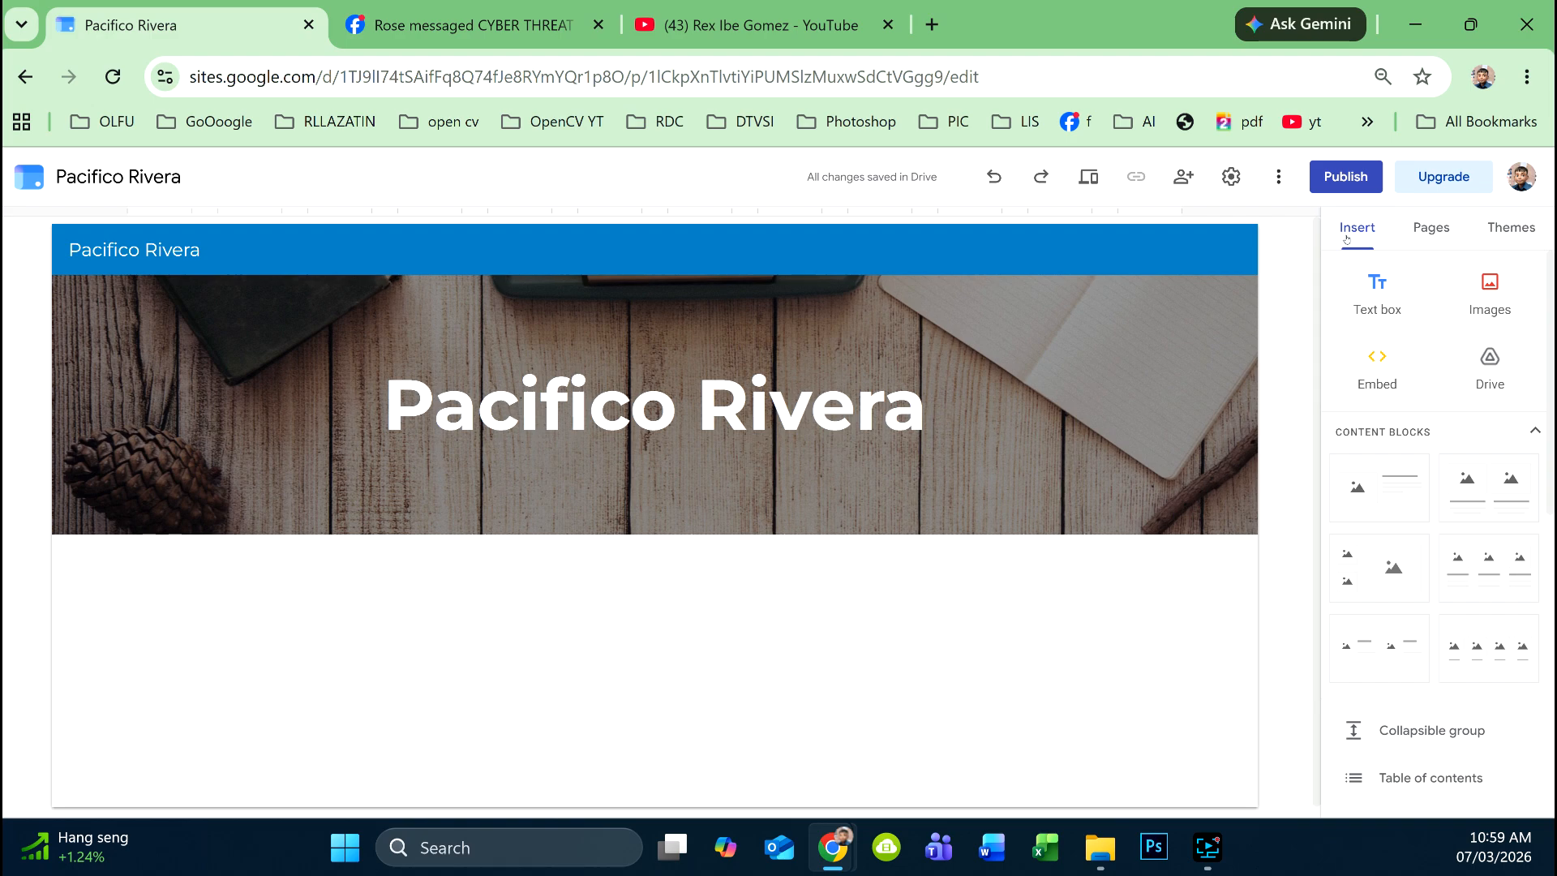
pyautogui.click(1377, 306)
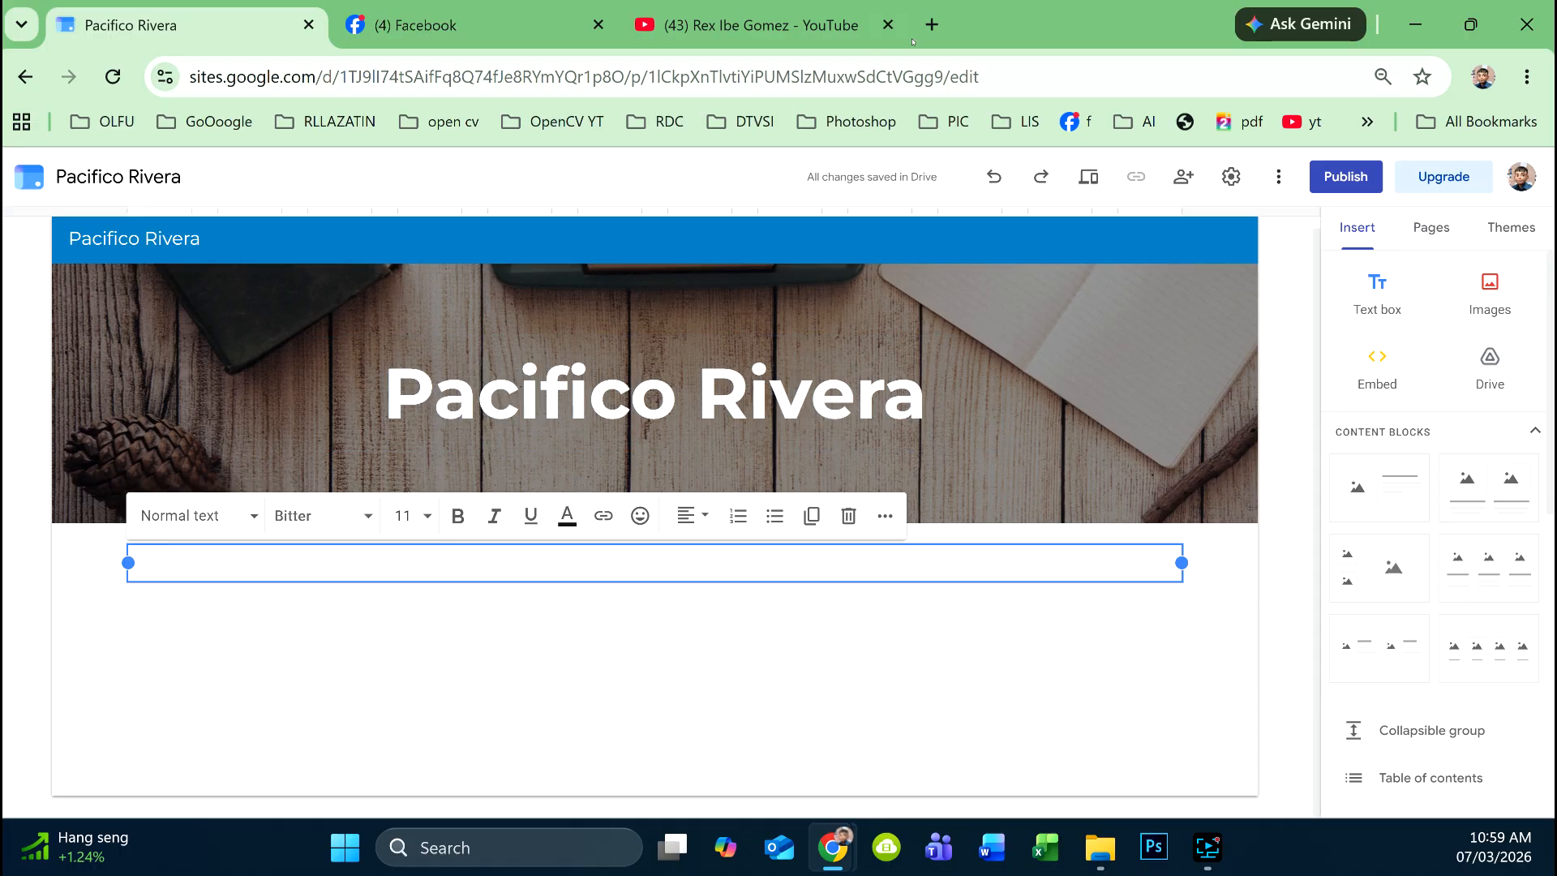
pyautogui.click(931, 25)
pyautogui.click(837, 80)
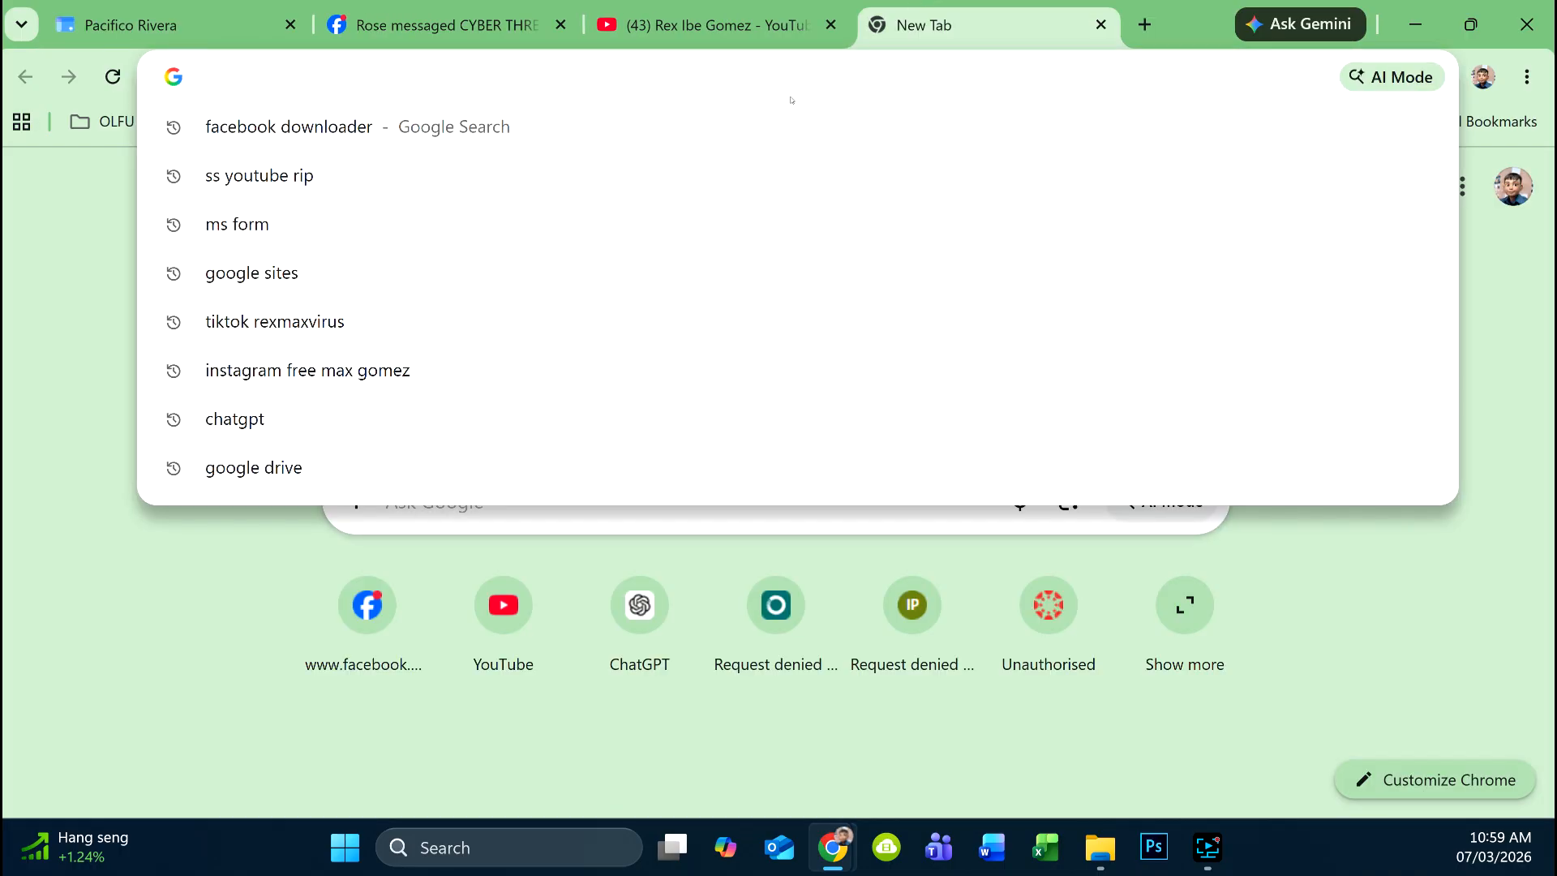
# - Search Google for 'educational q' and browse the expanded AI Overview results
pyautogui.write('e')
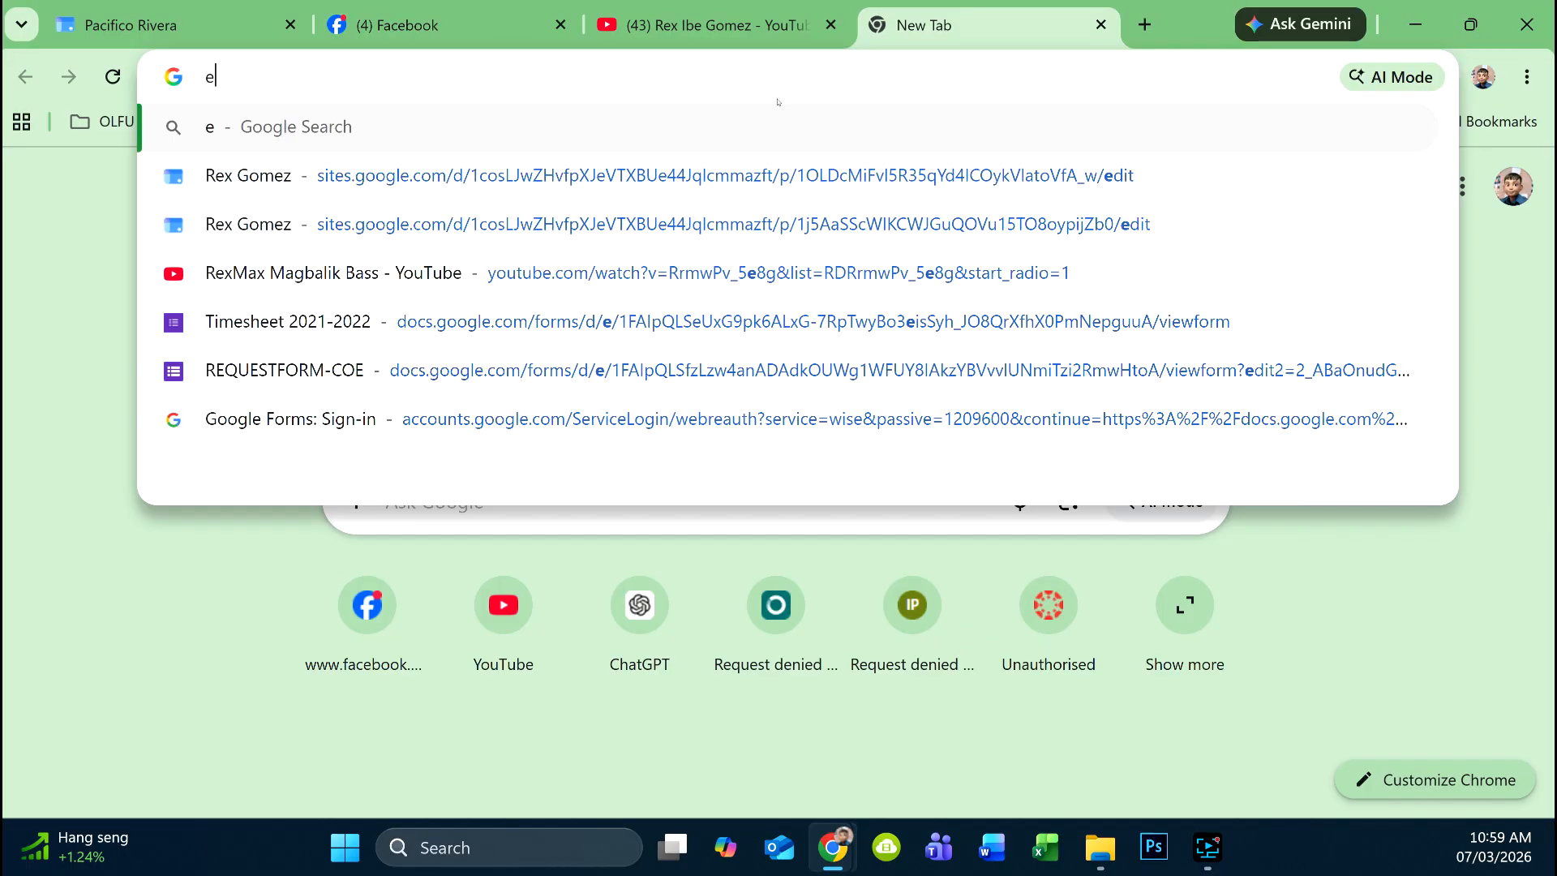
pyautogui.write('ducational q')
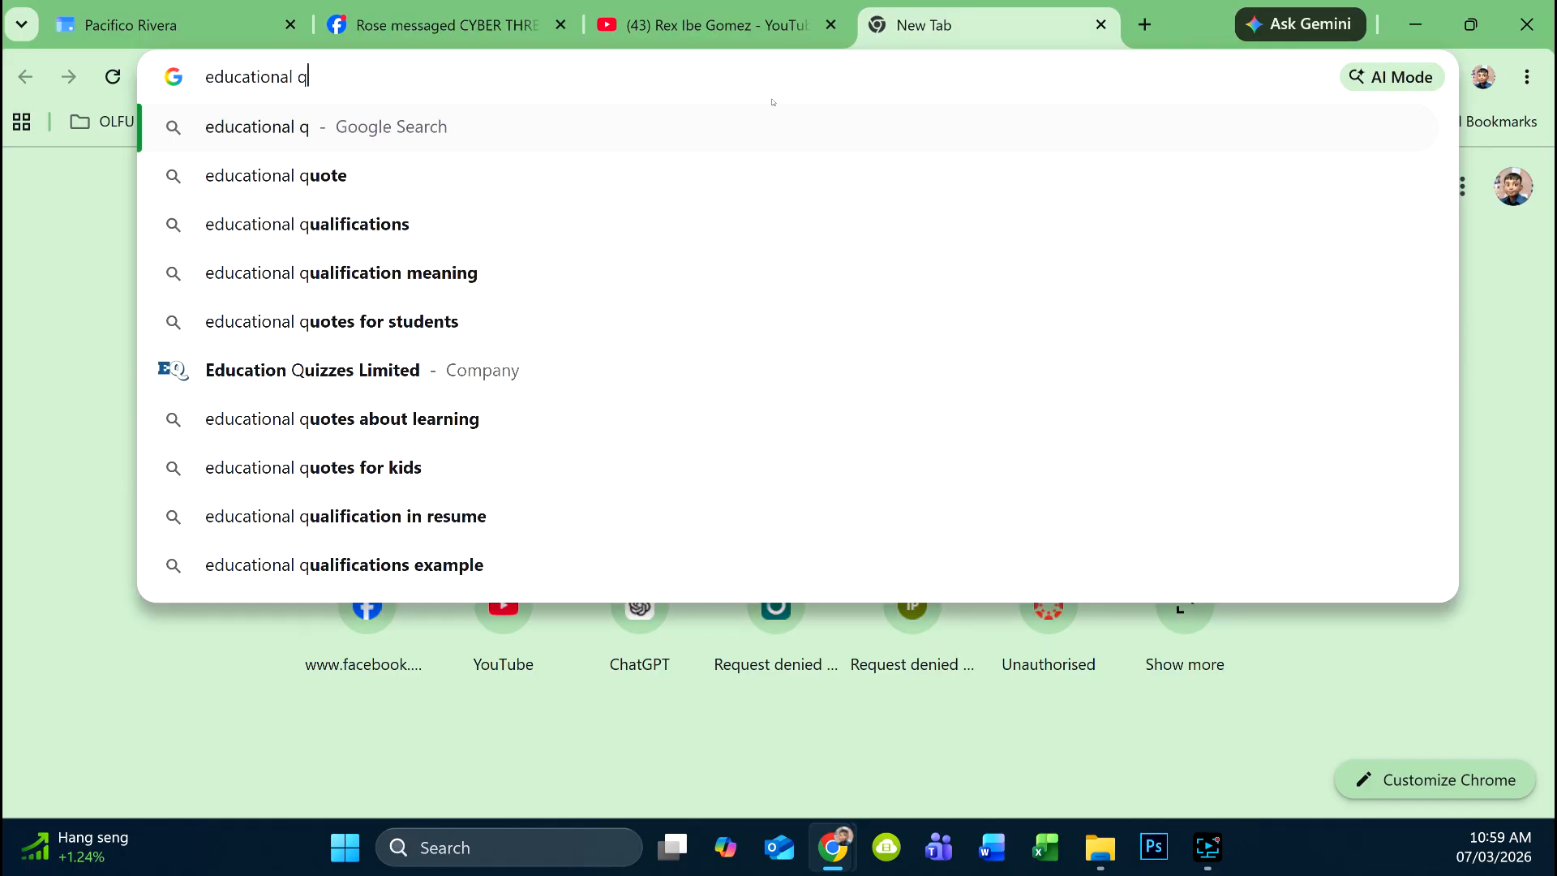
pyautogui.press('Return')
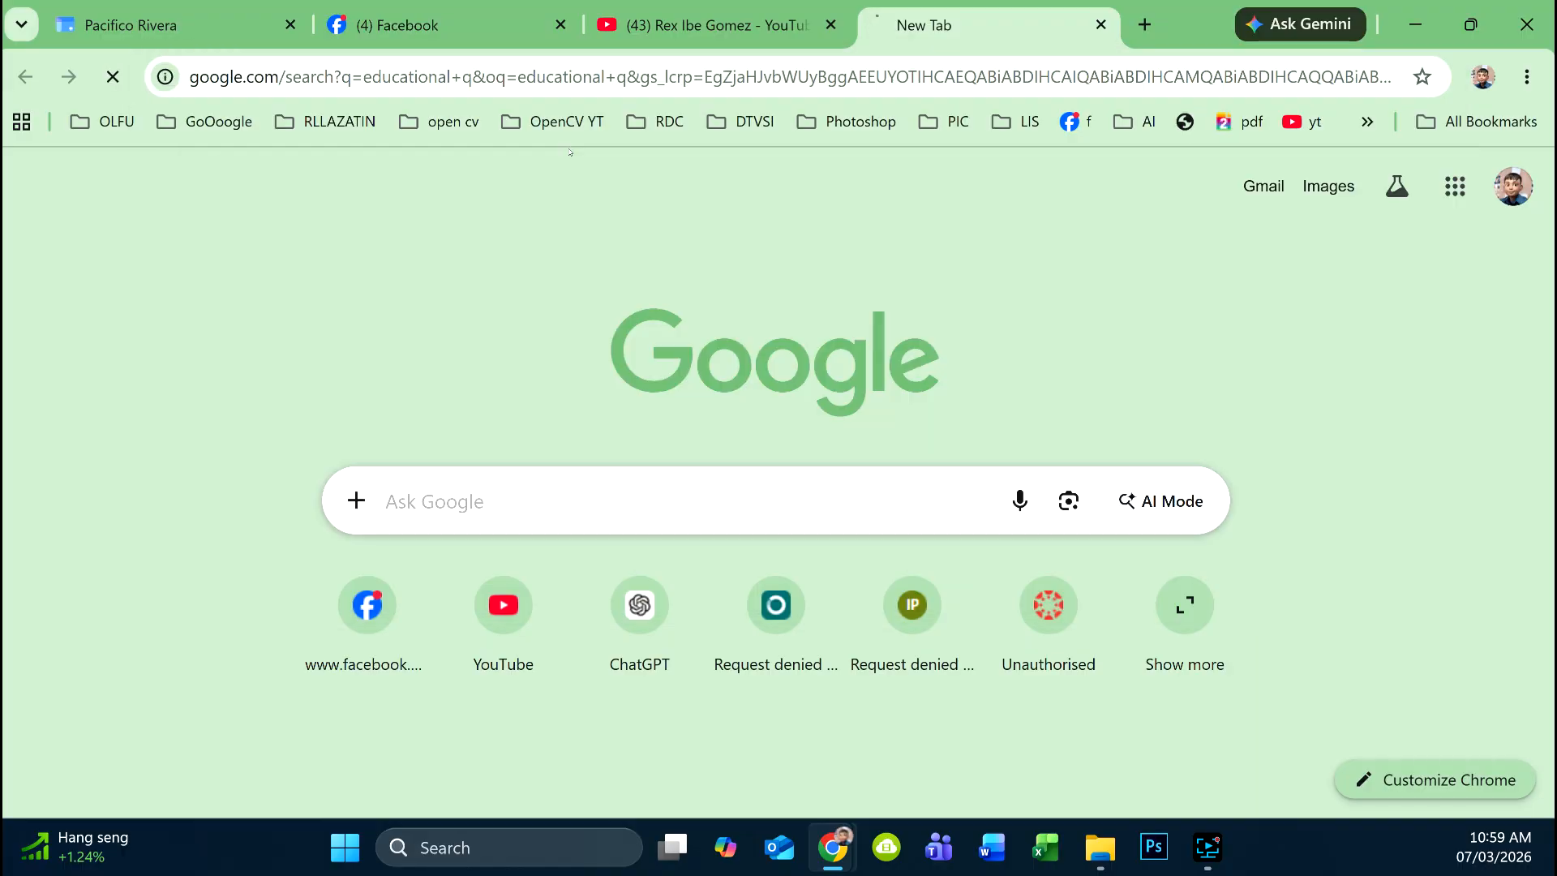
pyautogui.scroll(-6, 532, 178)
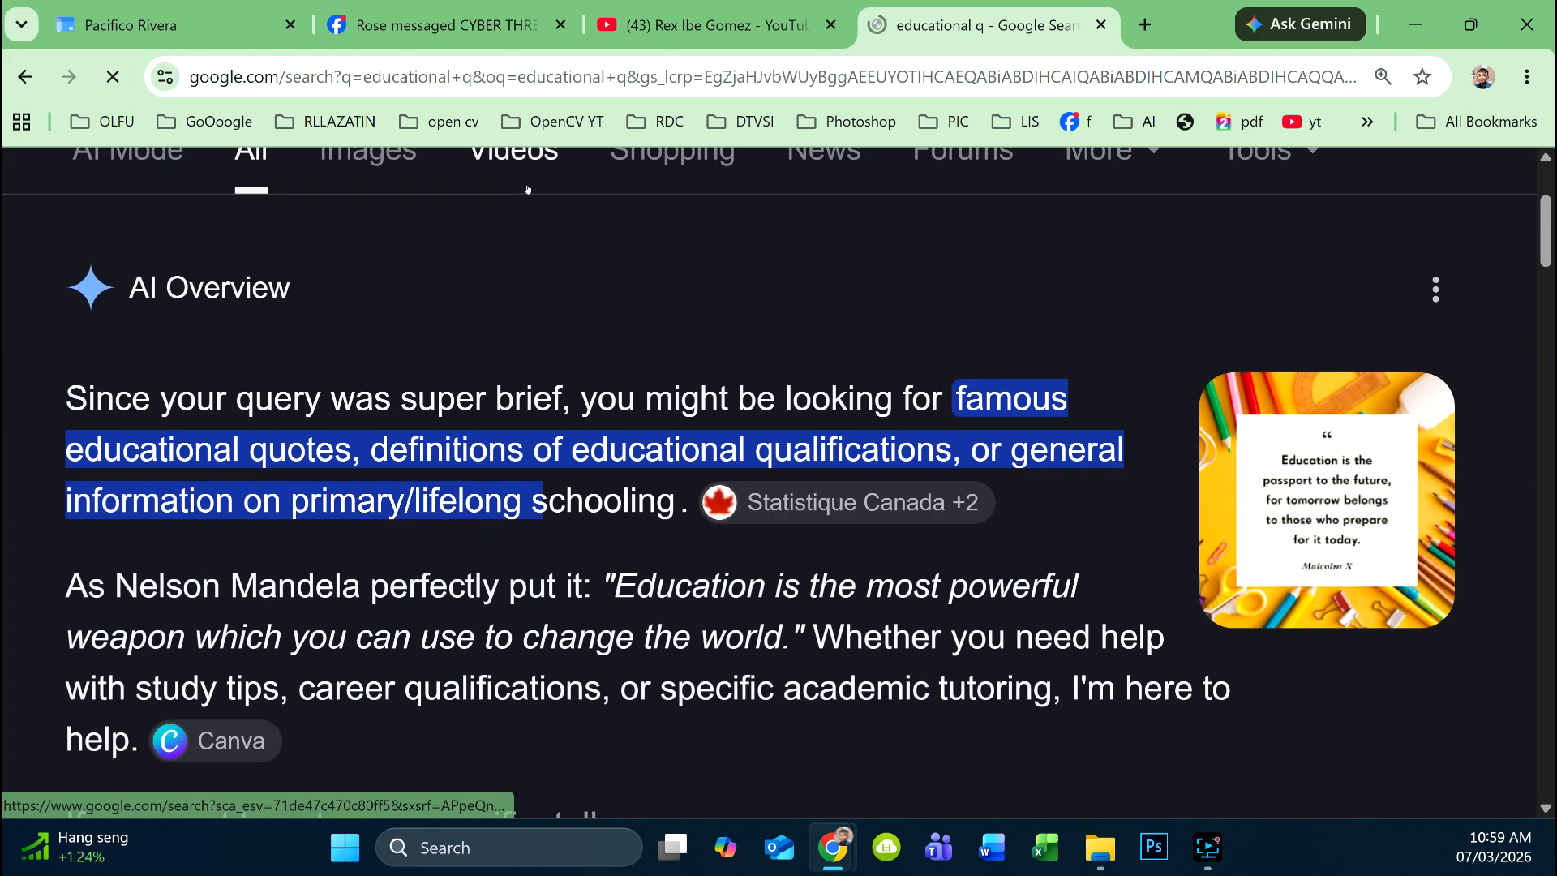
pyautogui.scroll(-1, 533, 188)
pyautogui.click(537, 606)
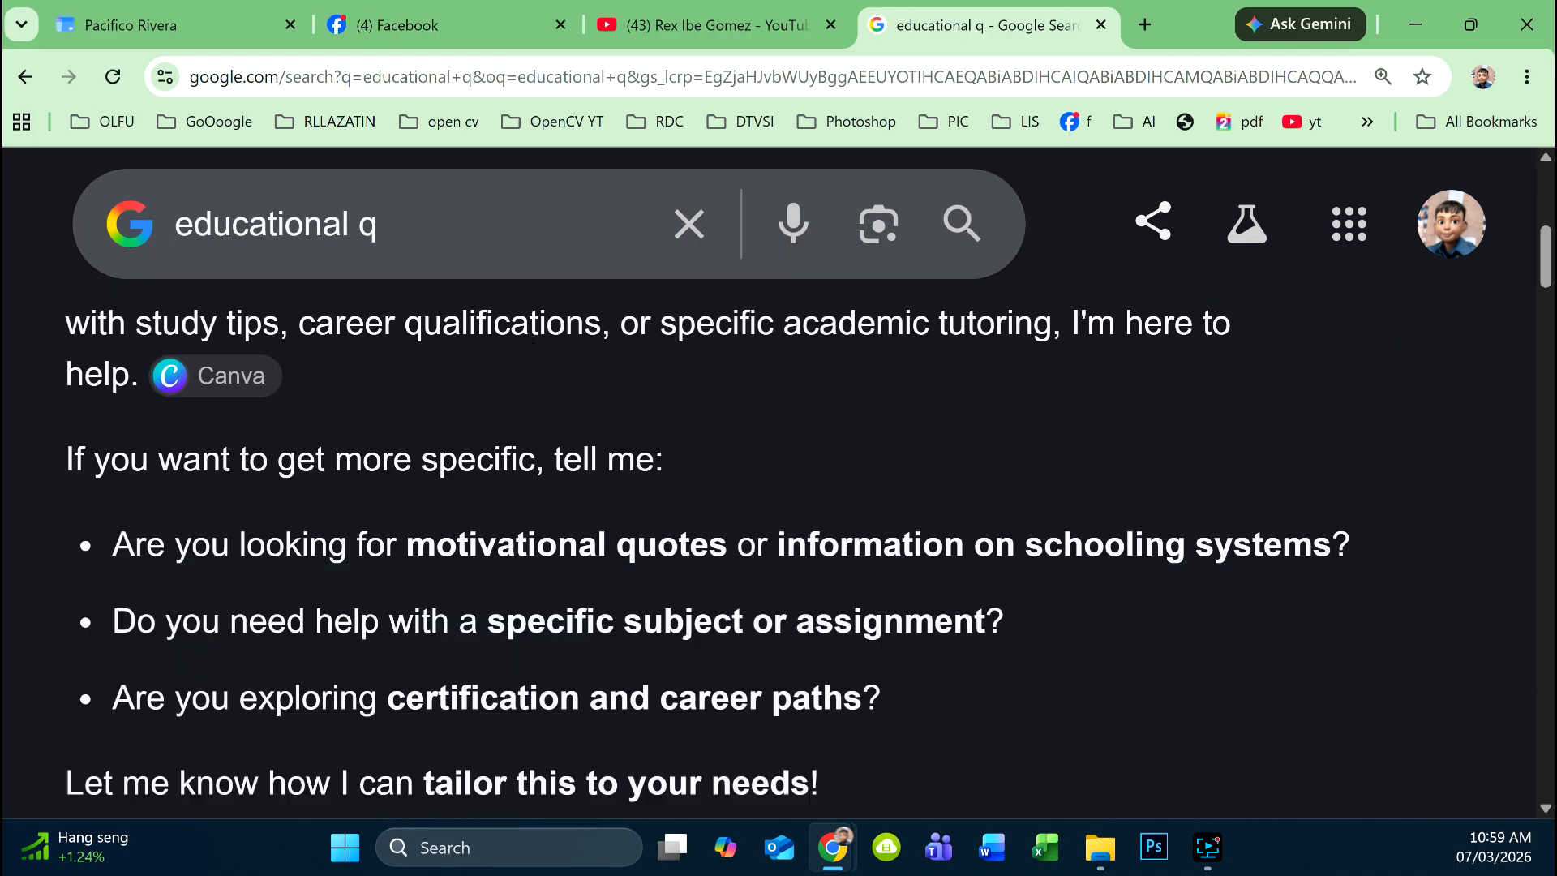
pyautogui.scroll(-1, 522, 299)
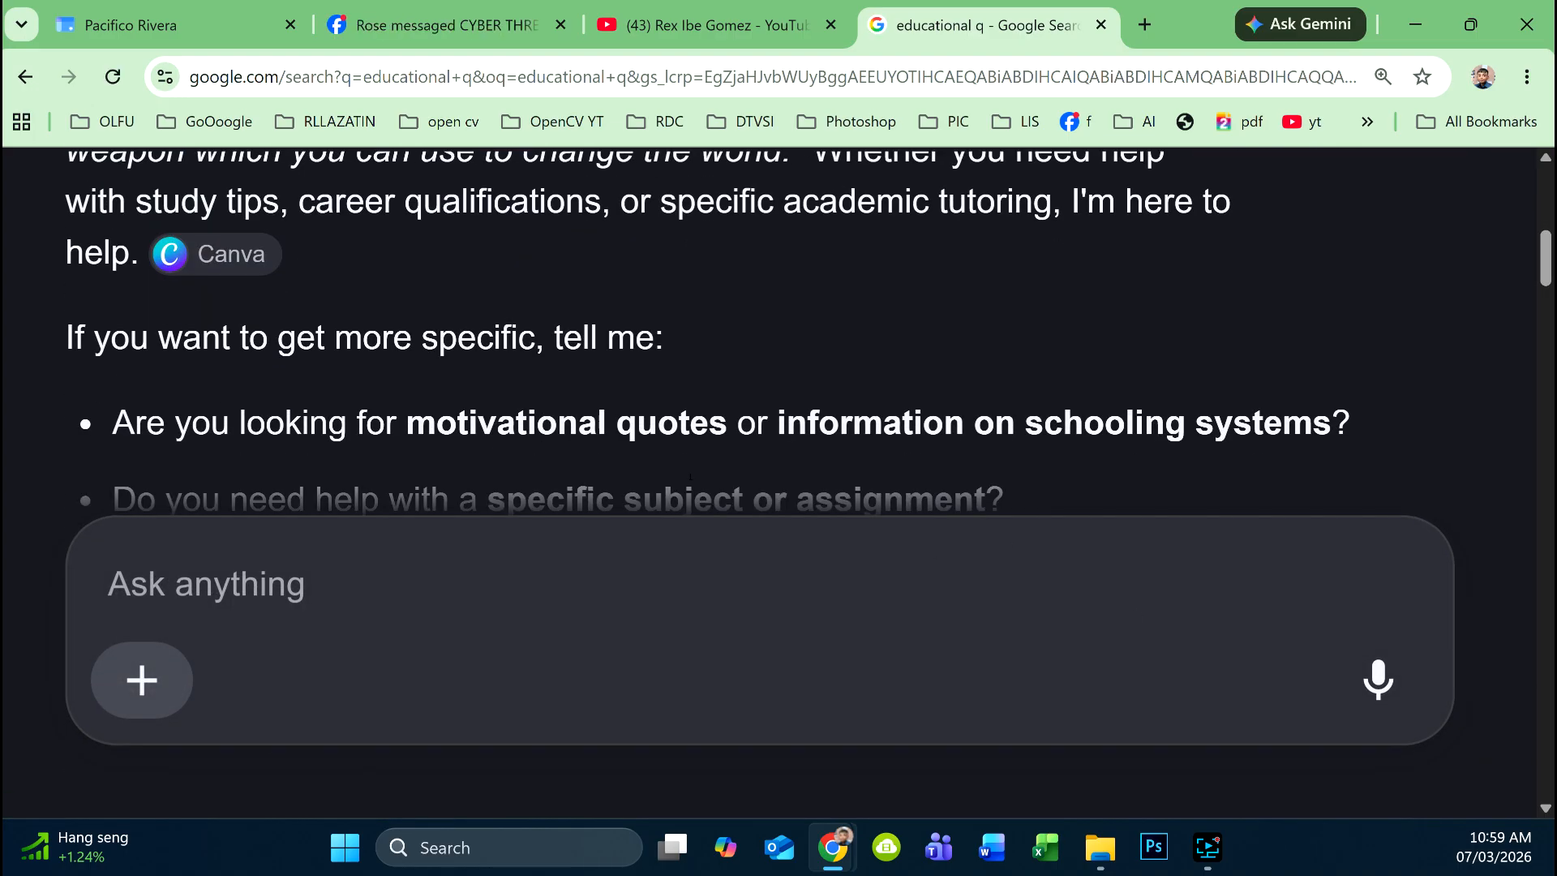
pyautogui.scroll(-2, 691, 476)
pyautogui.hotkey('ctrl', '-')
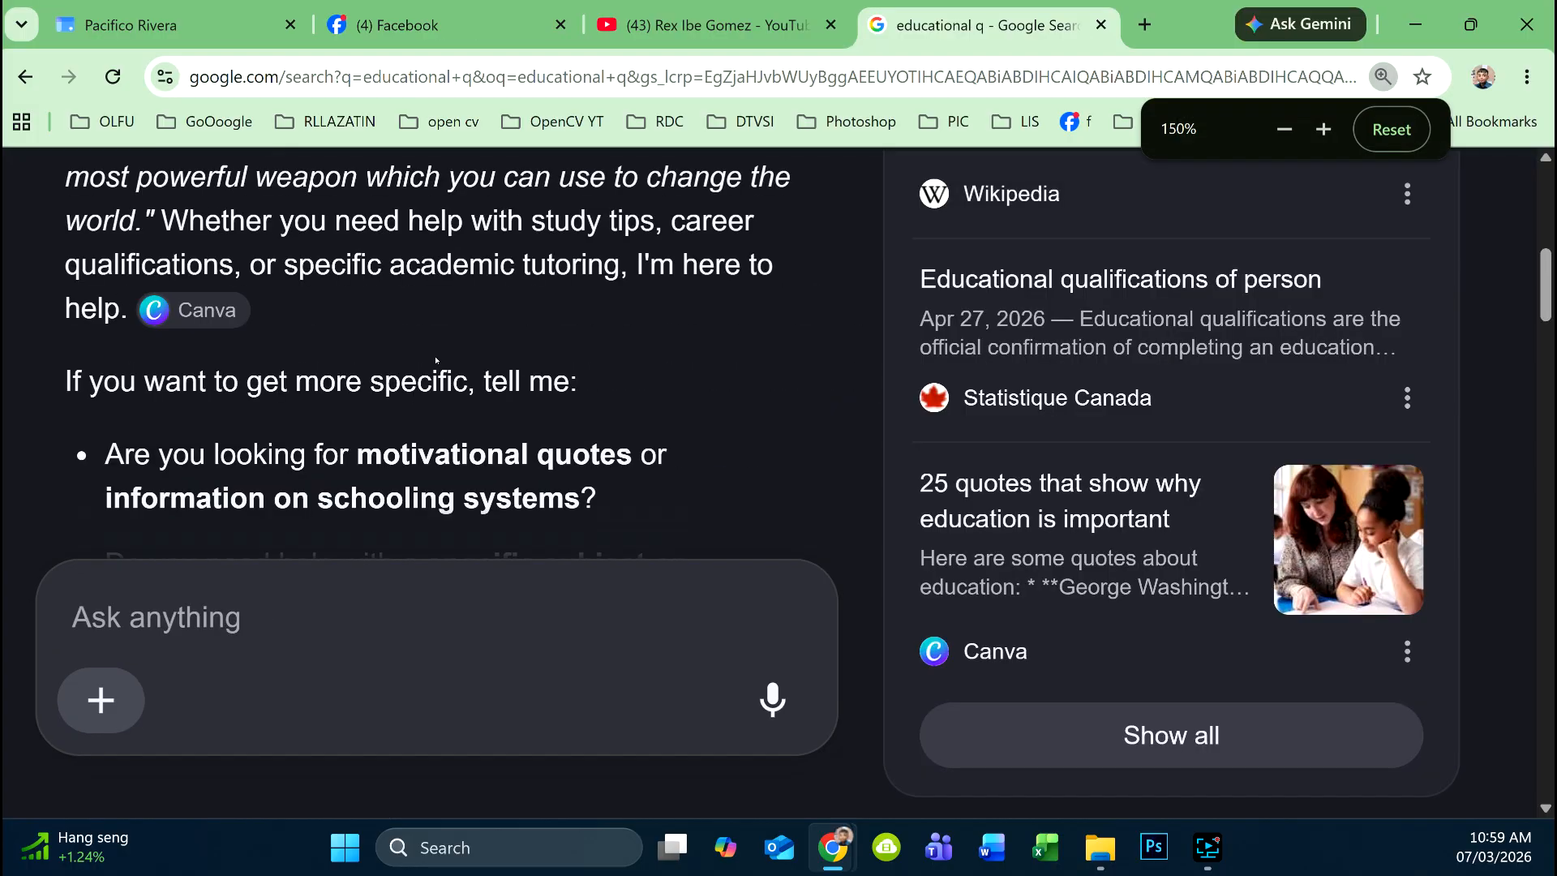
pyautogui.scroll(-3, 436, 361)
pyautogui.scroll(1, 395, 305)
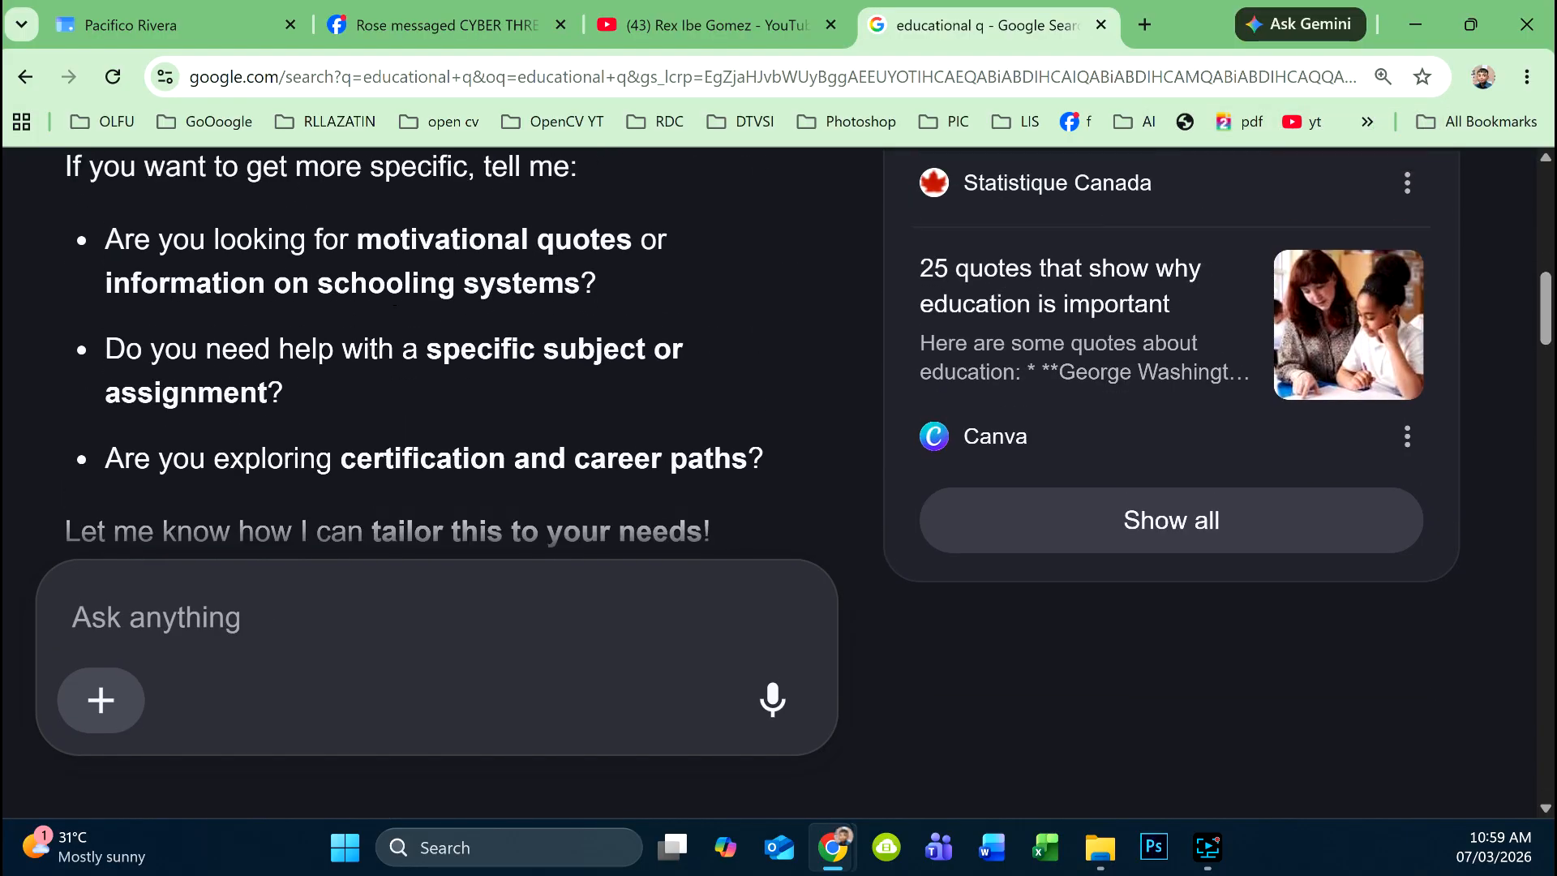
pyautogui.scroll(10, 395, 305)
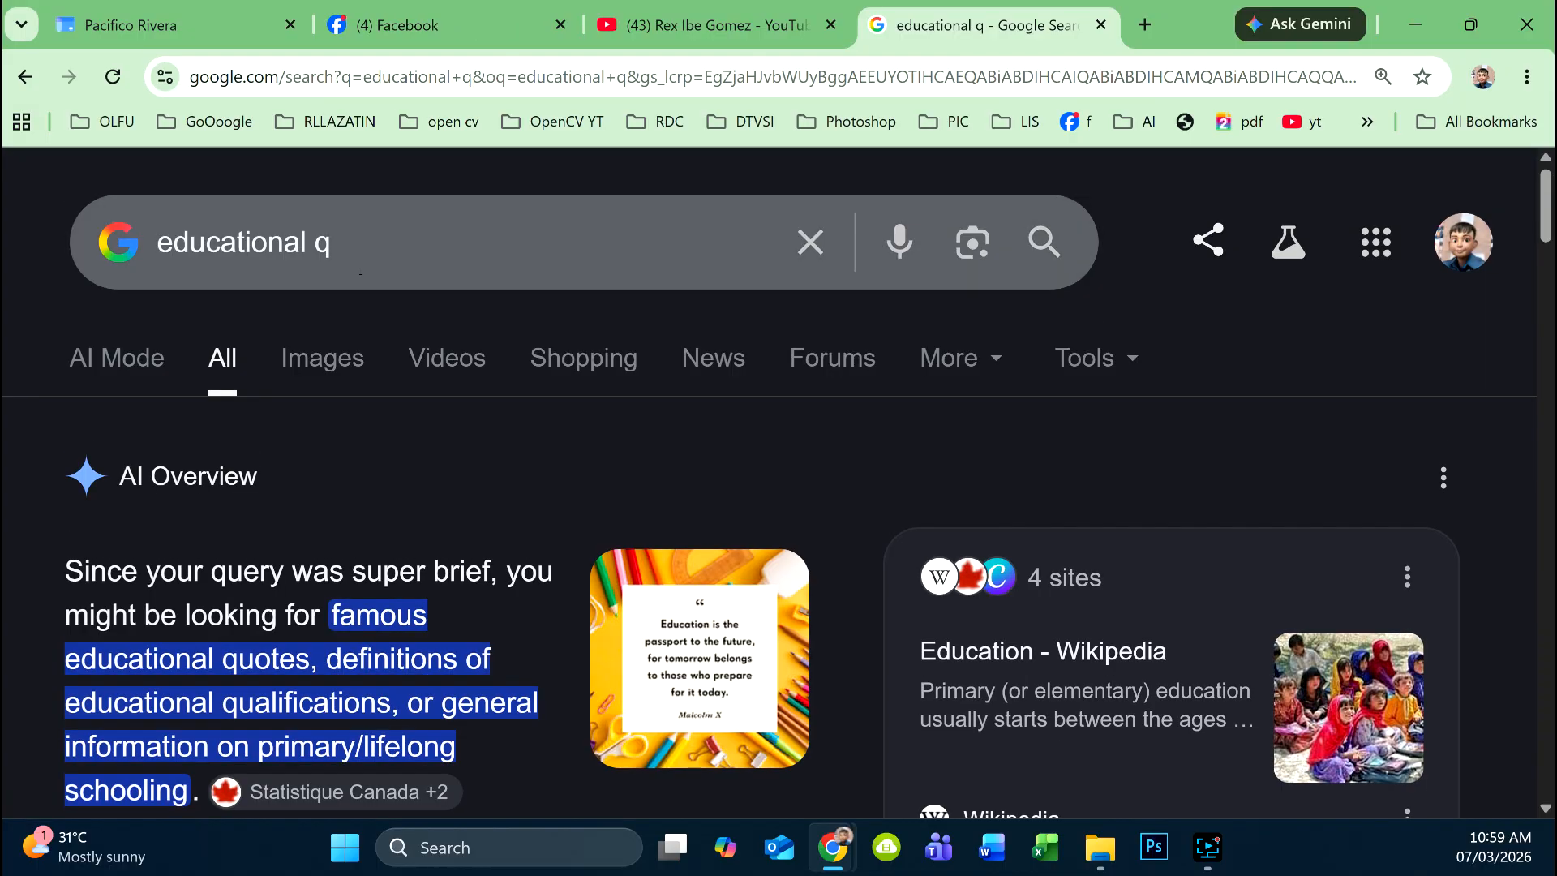
# - Refine the search to 'educational quotes sample' and paste the Yeats quote into the site's text box
pyautogui.click(359, 254)
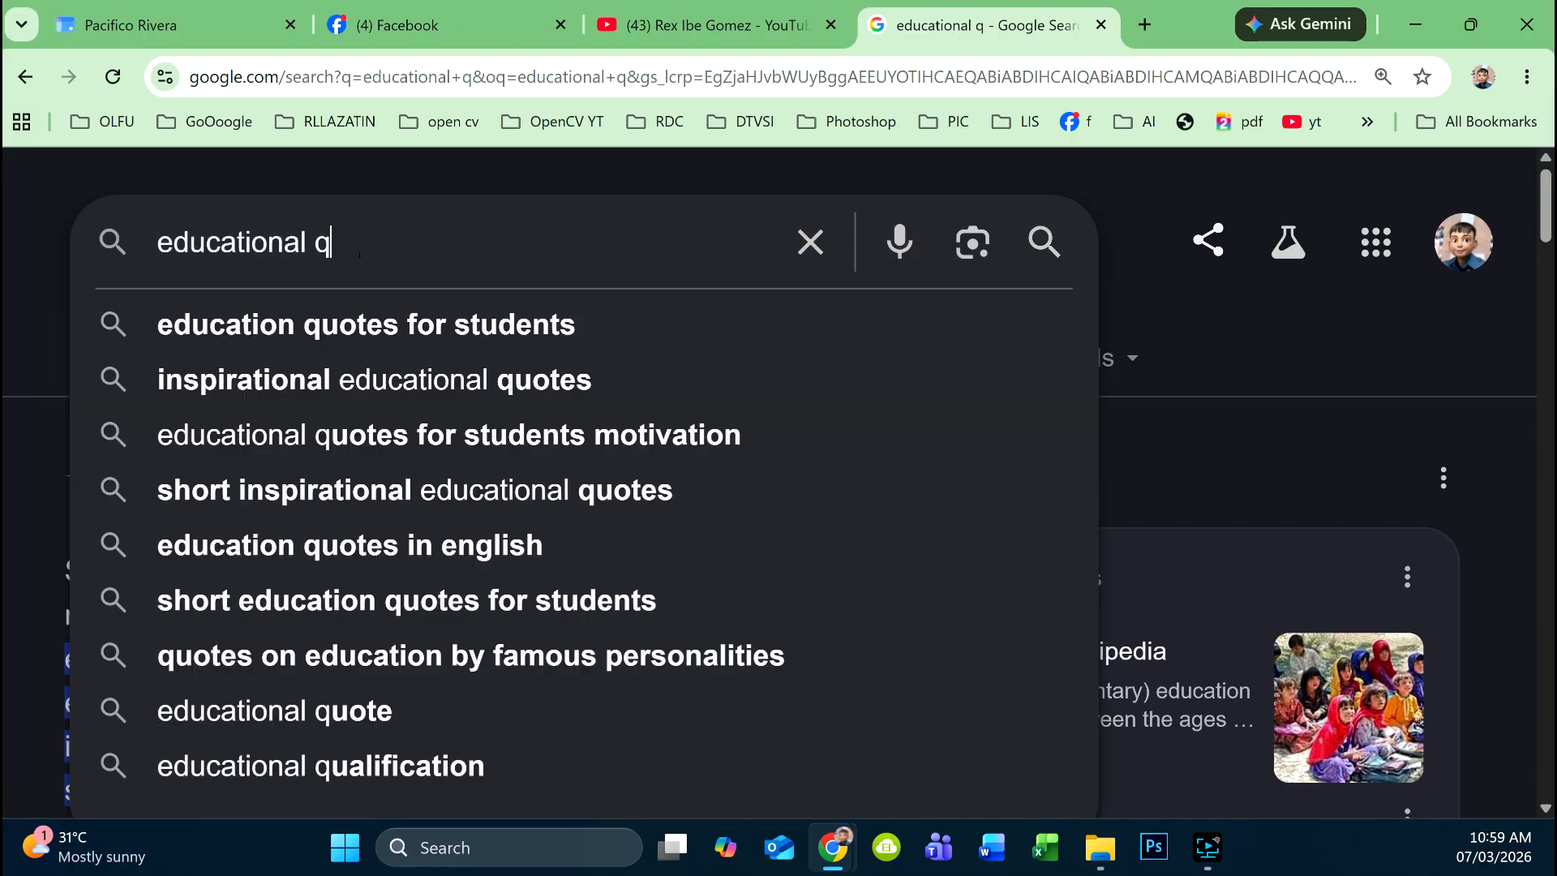
pyautogui.write('otes')
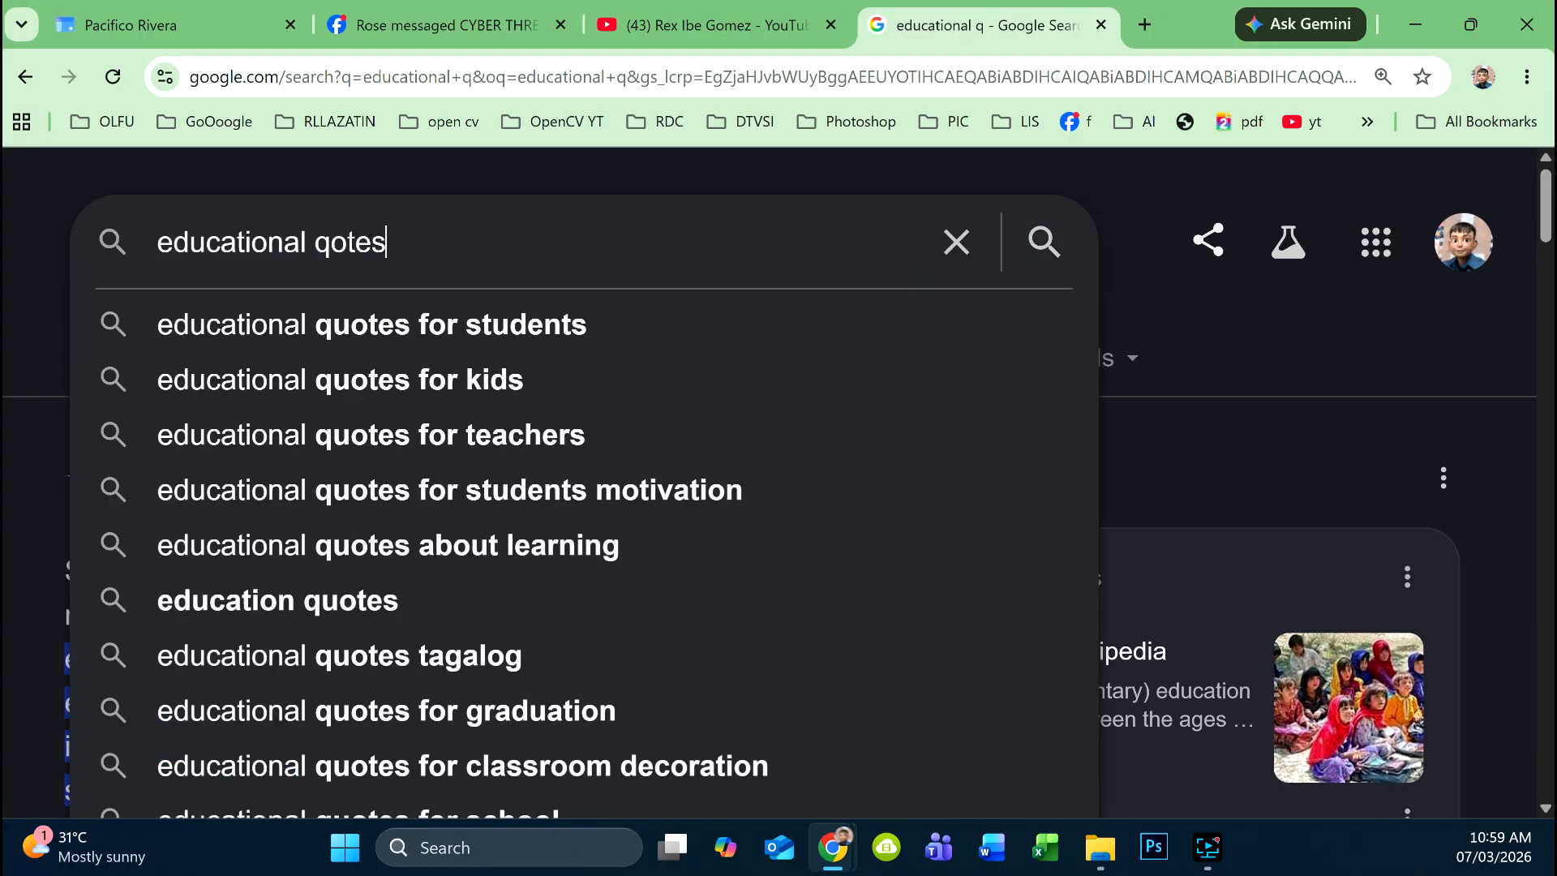
pyautogui.press('BackSpace')
pyautogui.press('BackSpace')
pyautogui.press('BackSpace')
pyautogui.write('utes')
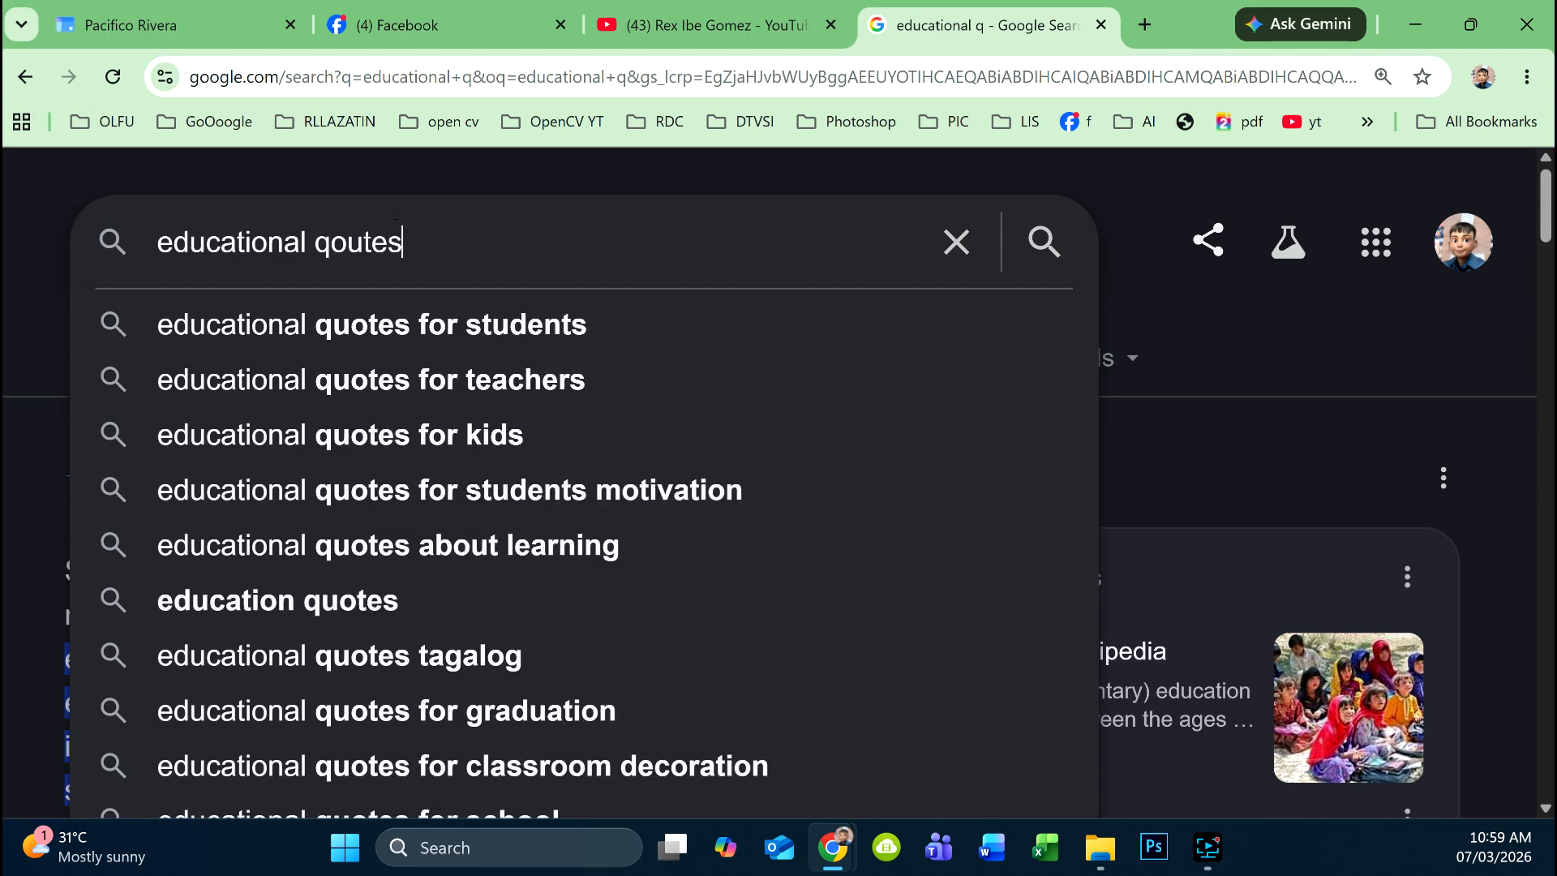
pyautogui.write(' samples')
pyautogui.press('BackSpace')
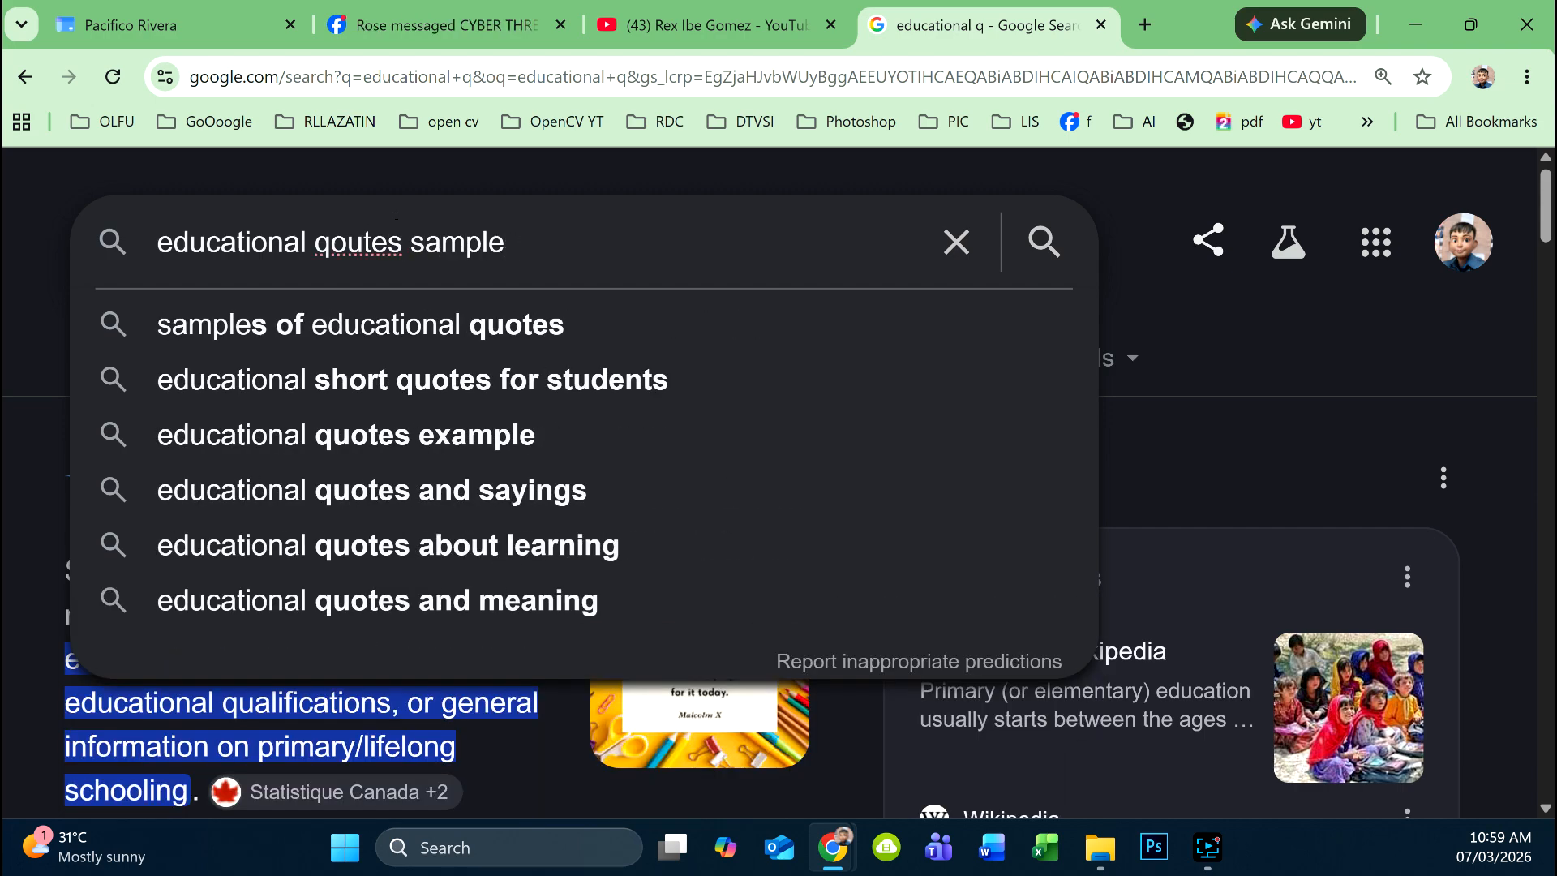
pyautogui.press('Return')
pyautogui.scroll(-3, 301, 337)
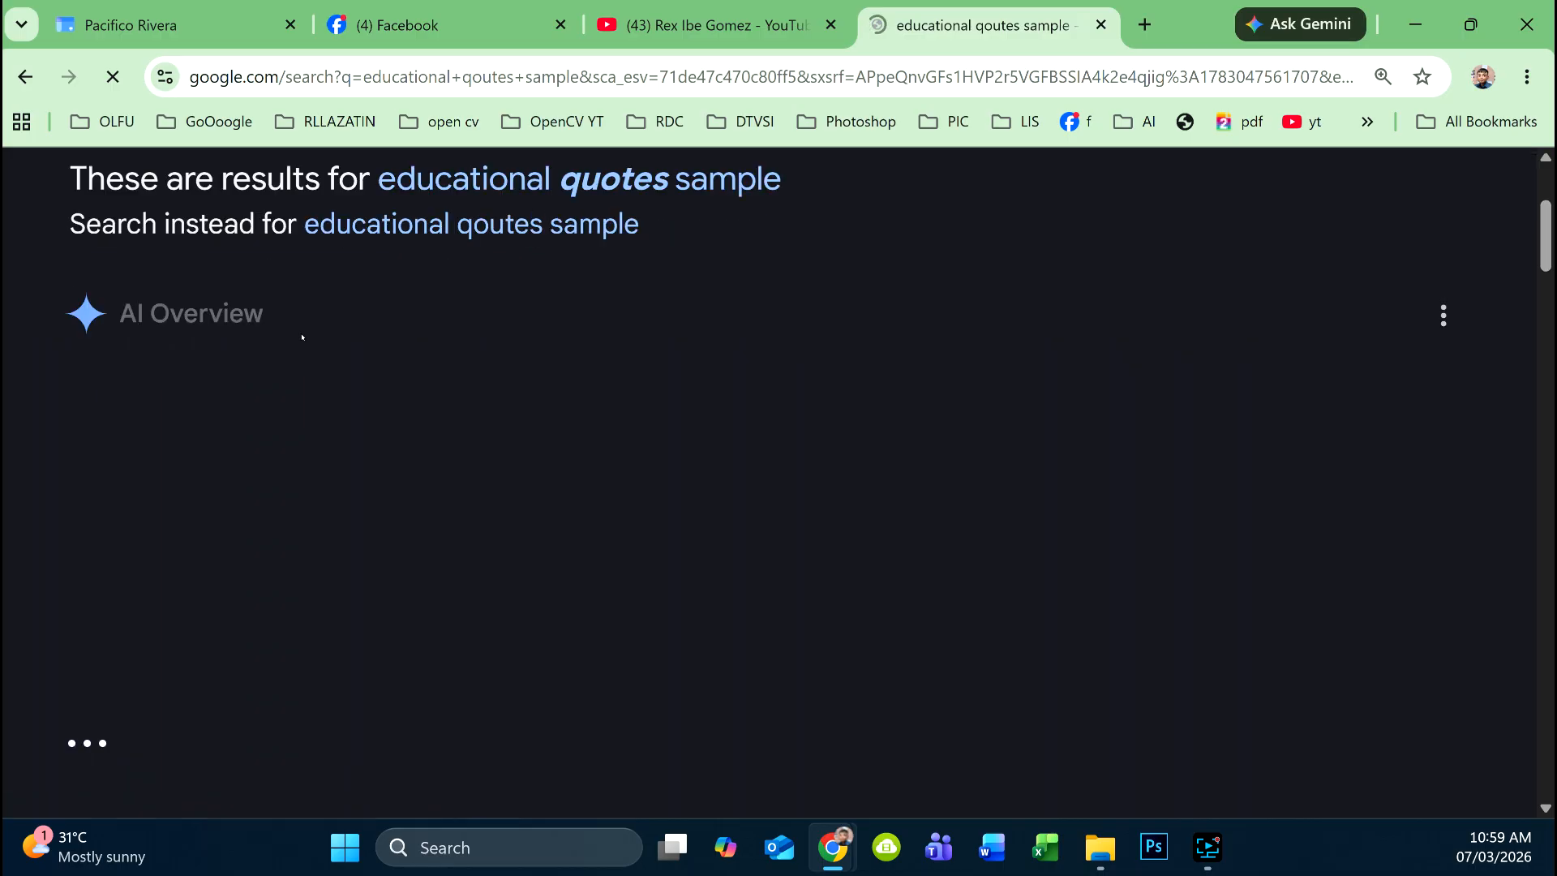
pyautogui.scroll(-1, 308, 444)
pyautogui.scroll(2, 310, 445)
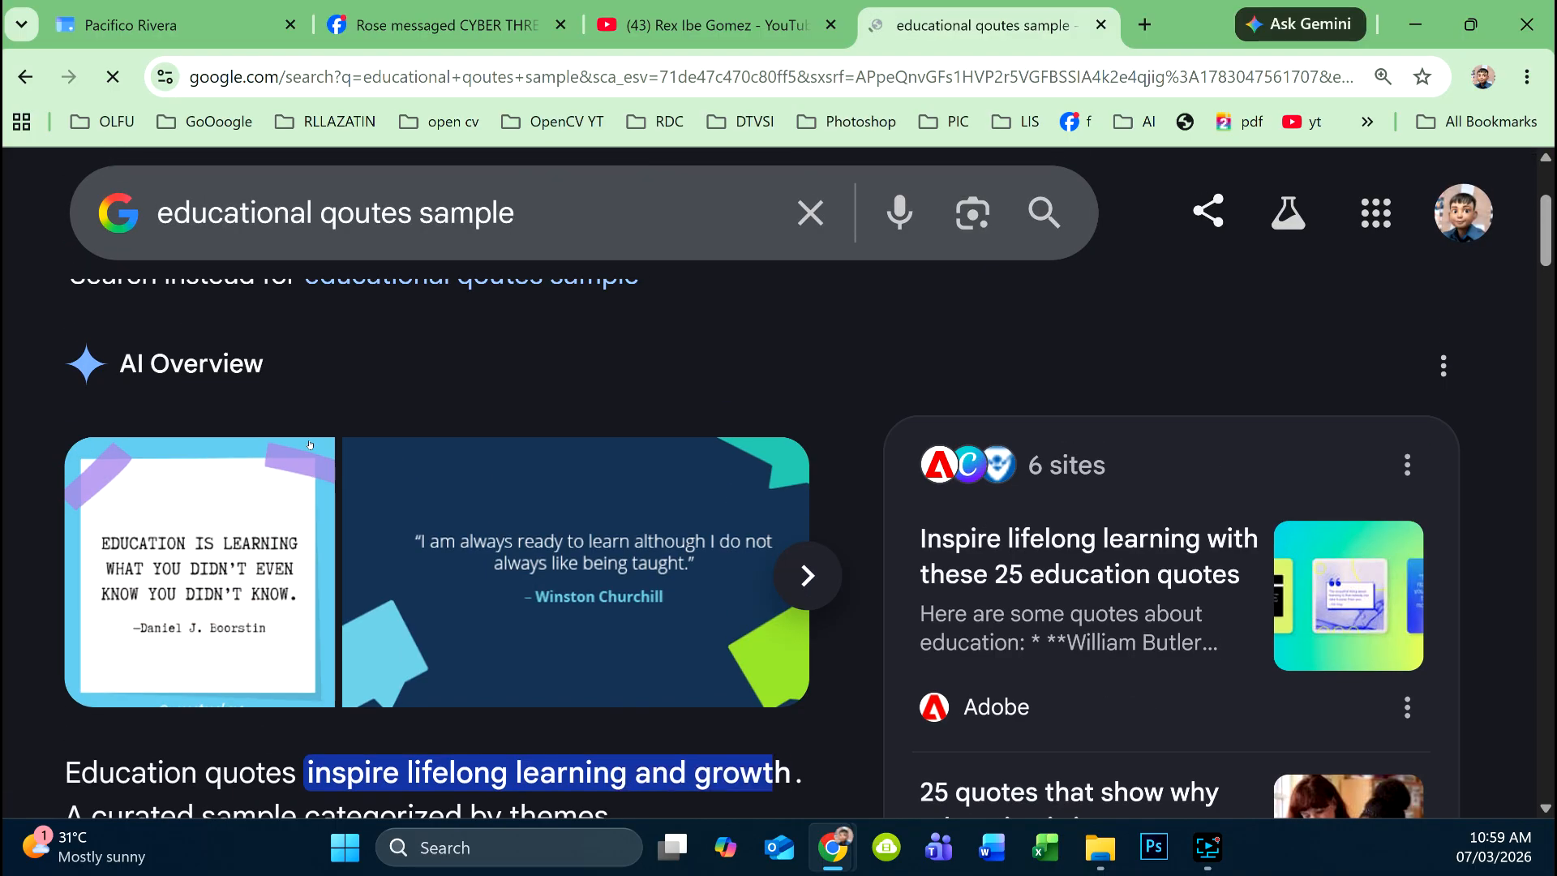
pyautogui.scroll(-4, 310, 445)
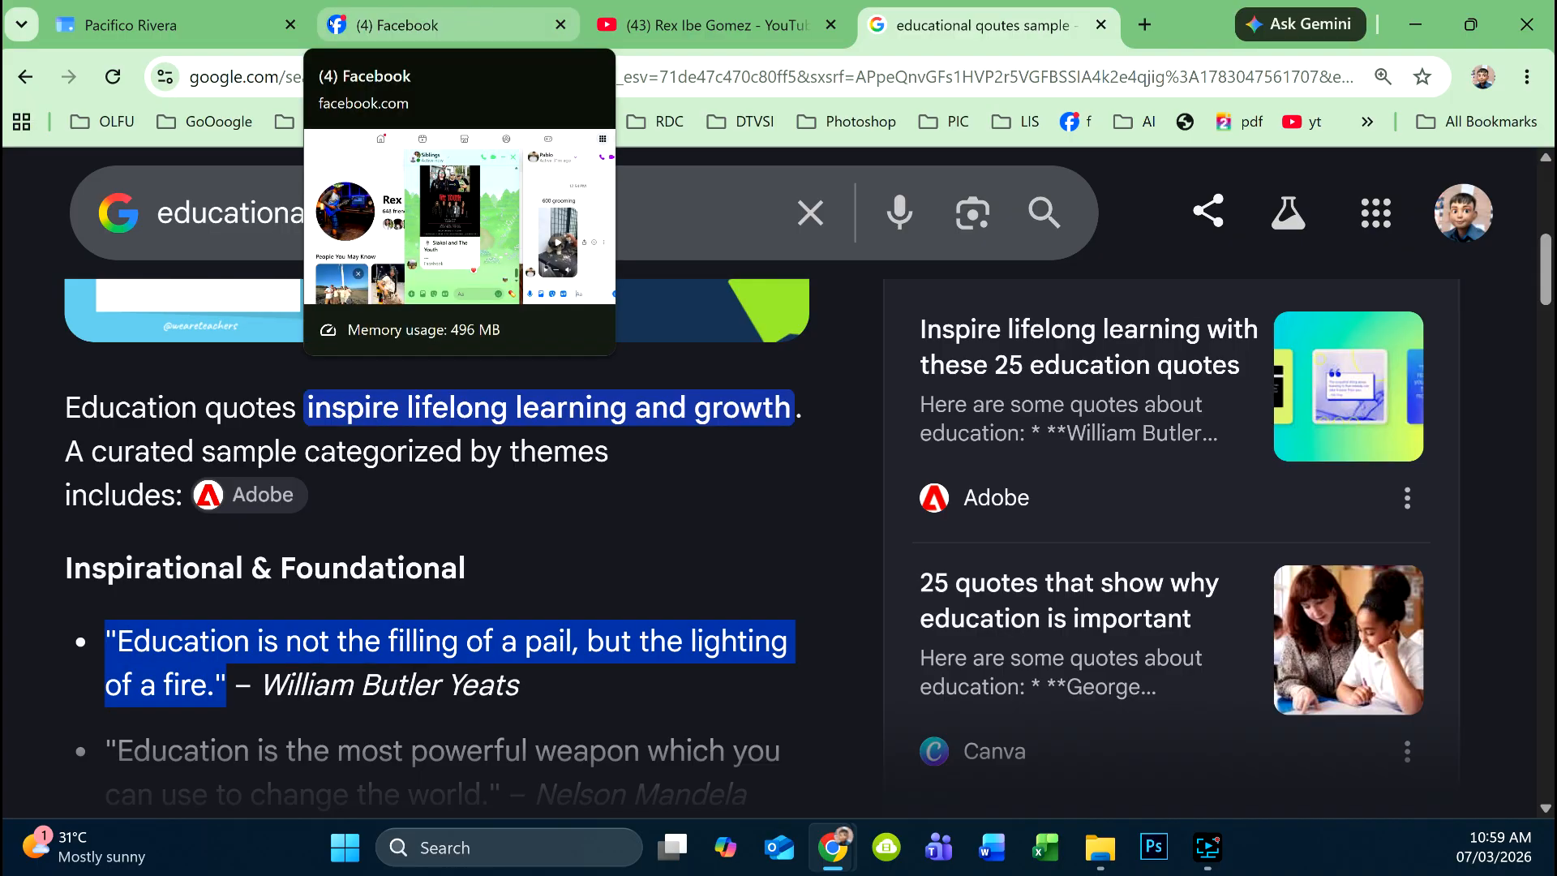
pyautogui.click(207, 29)
pyautogui.write('"Education is not the filling of a pail, but the lighting of a fire"')
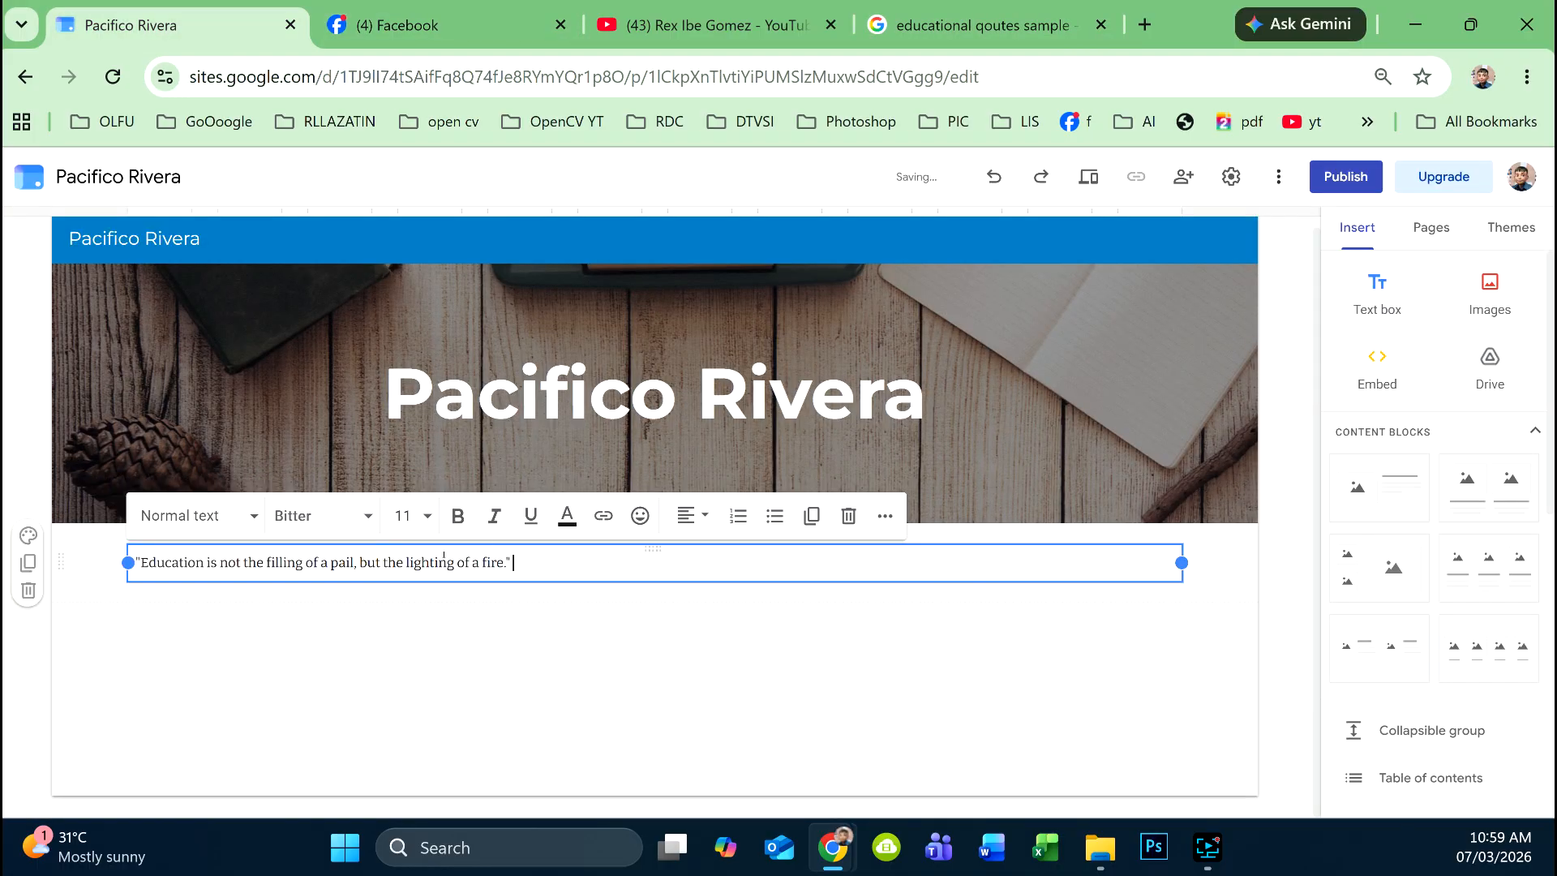
# - End the quote with a period and make it a Subheading
pyautogui.write('.')
pyautogui.moveTo(514, 561); pyautogui.dragTo(116, 550)
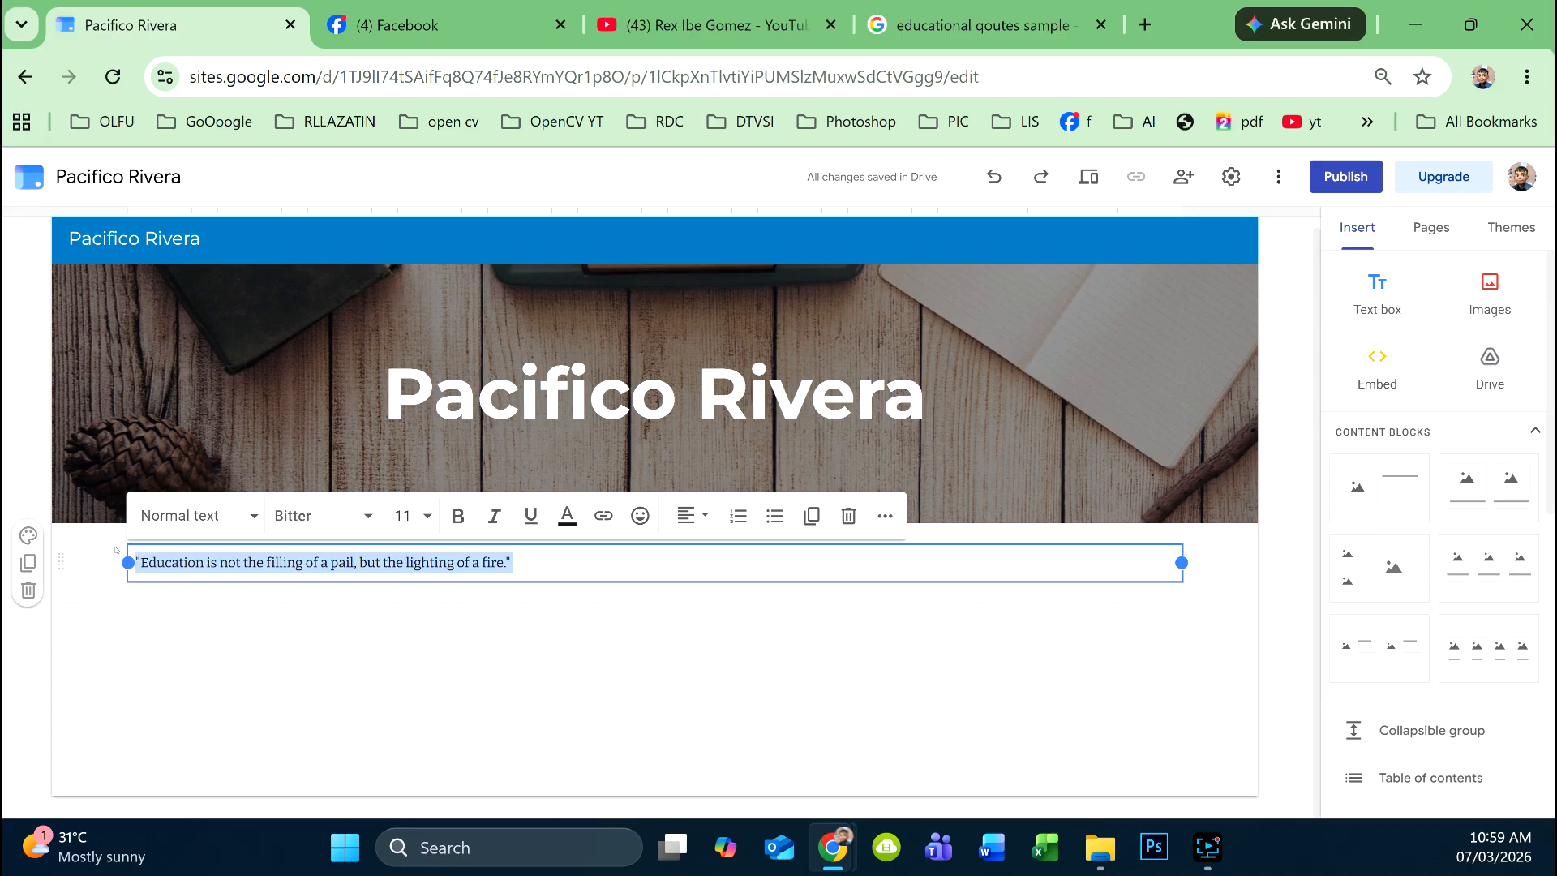
pyautogui.click(256, 527)
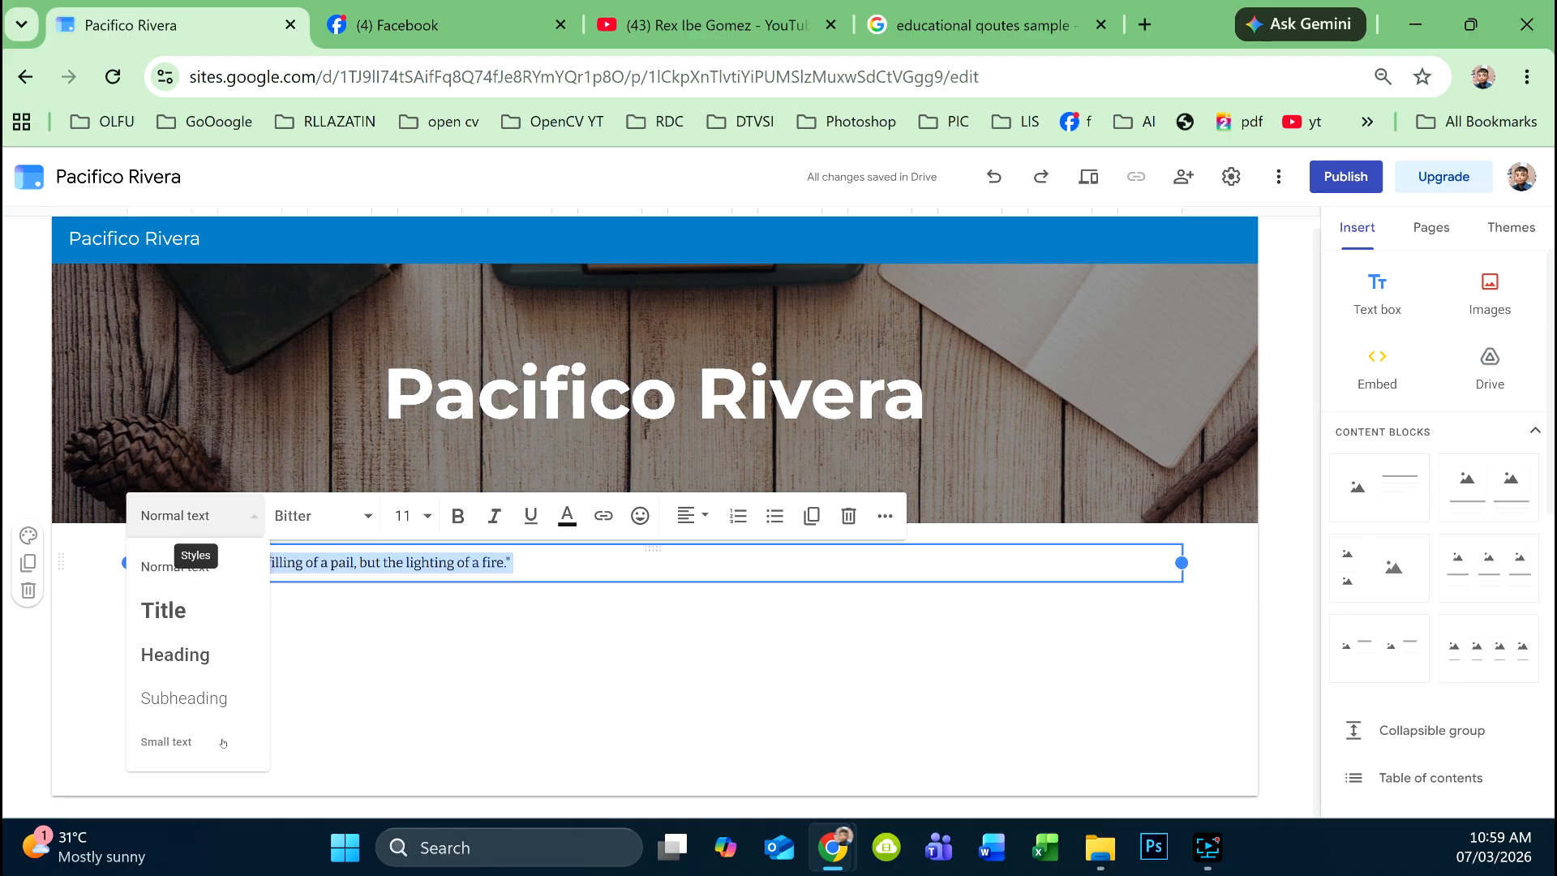
pyautogui.click(227, 699)
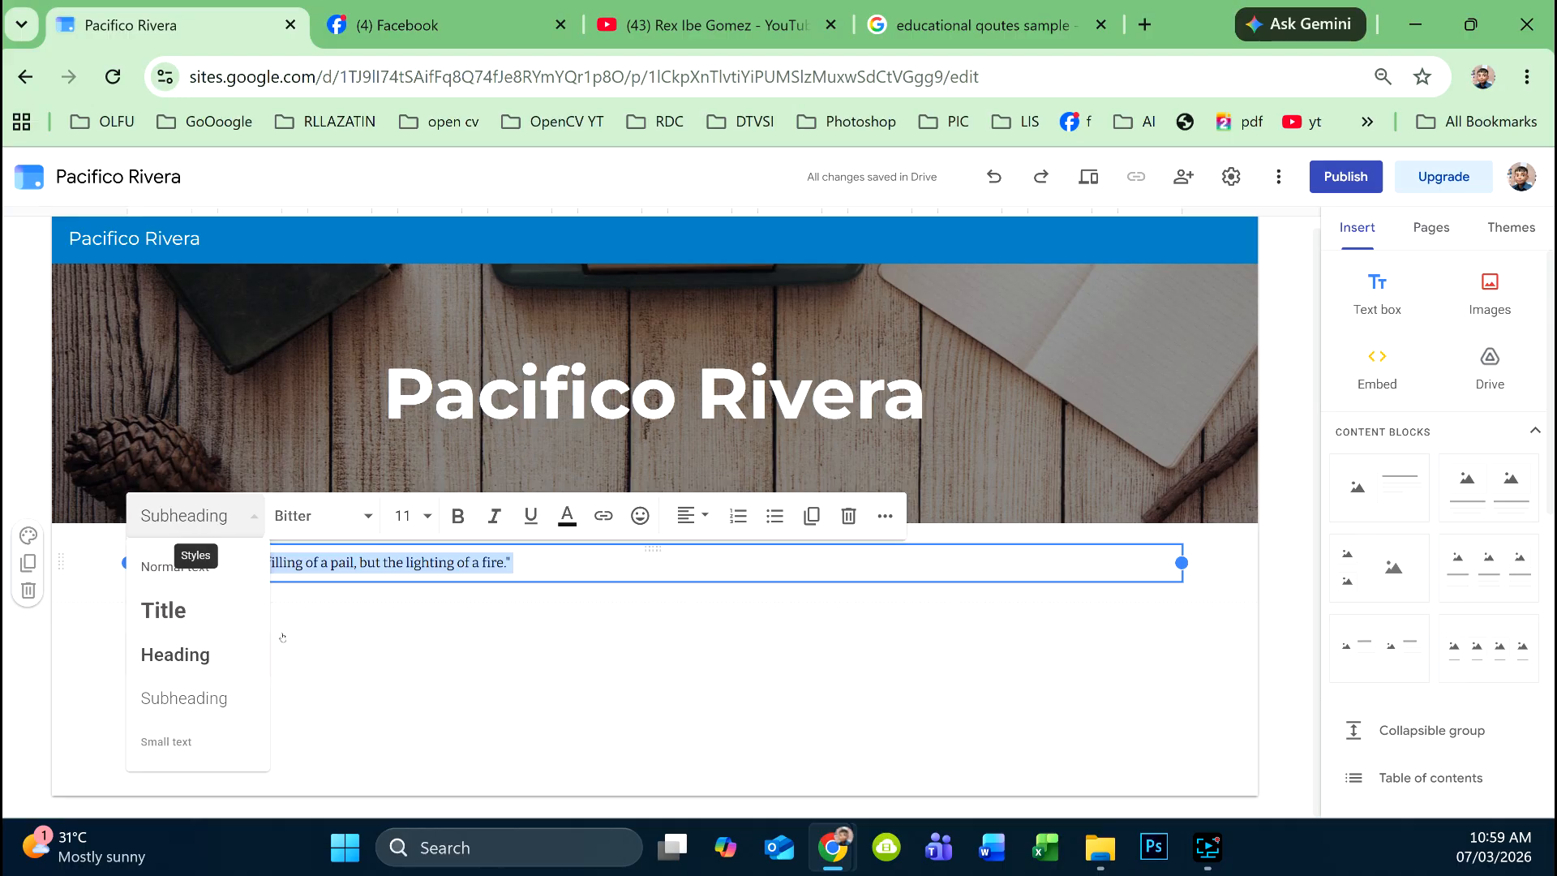
# - Set the quote's font to Caveat Semi Bold
pyautogui.click(308, 516)
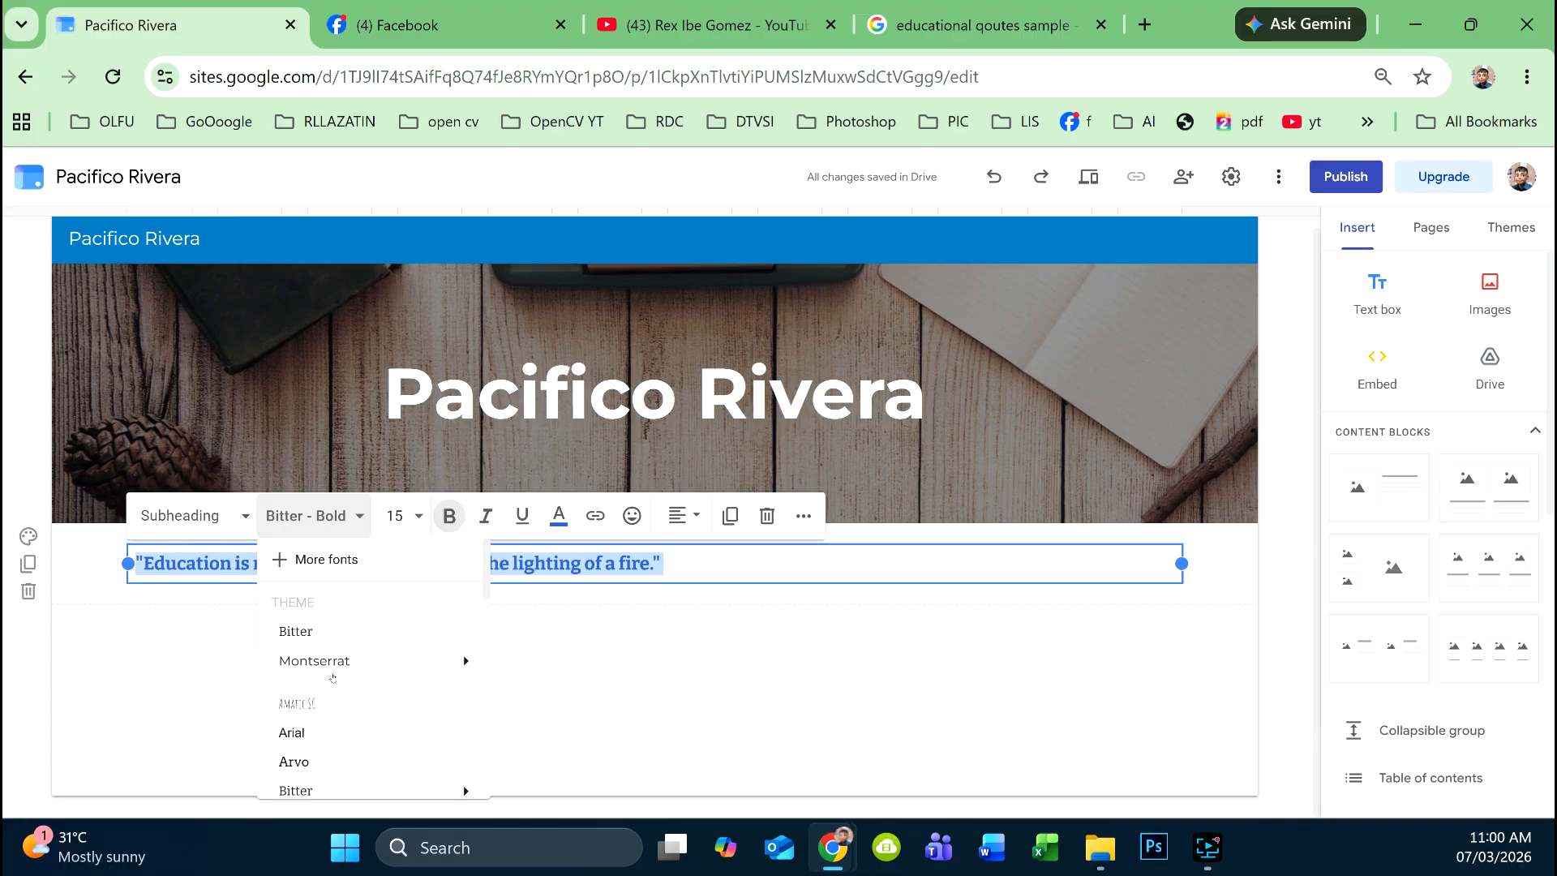
pyautogui.scroll(-2, 377, 649)
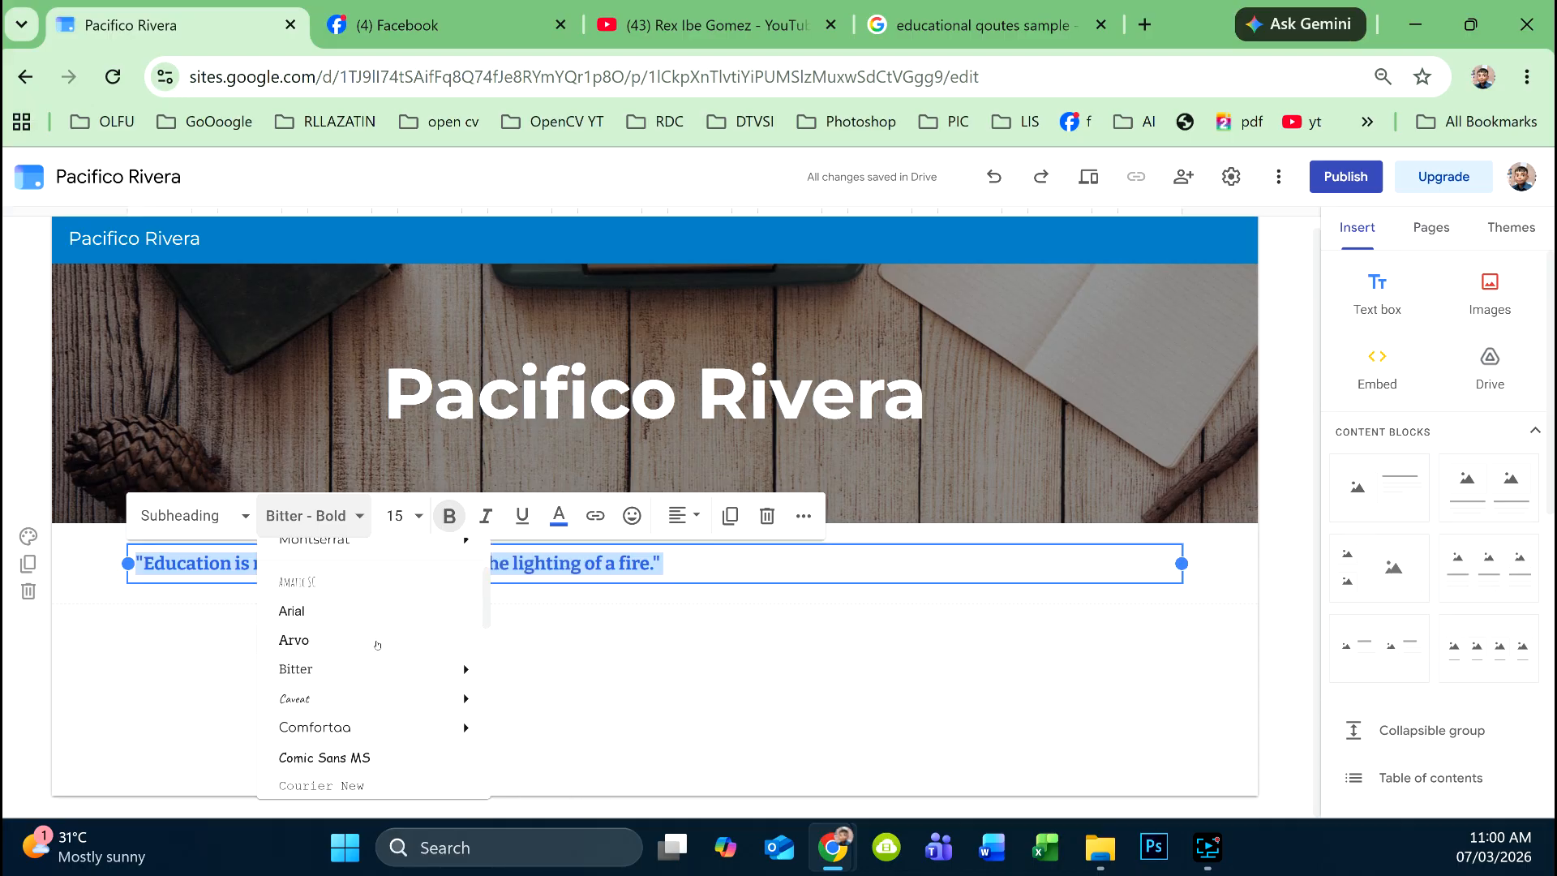
pyautogui.moveTo(359, 694)
pyautogui.click(540, 739)
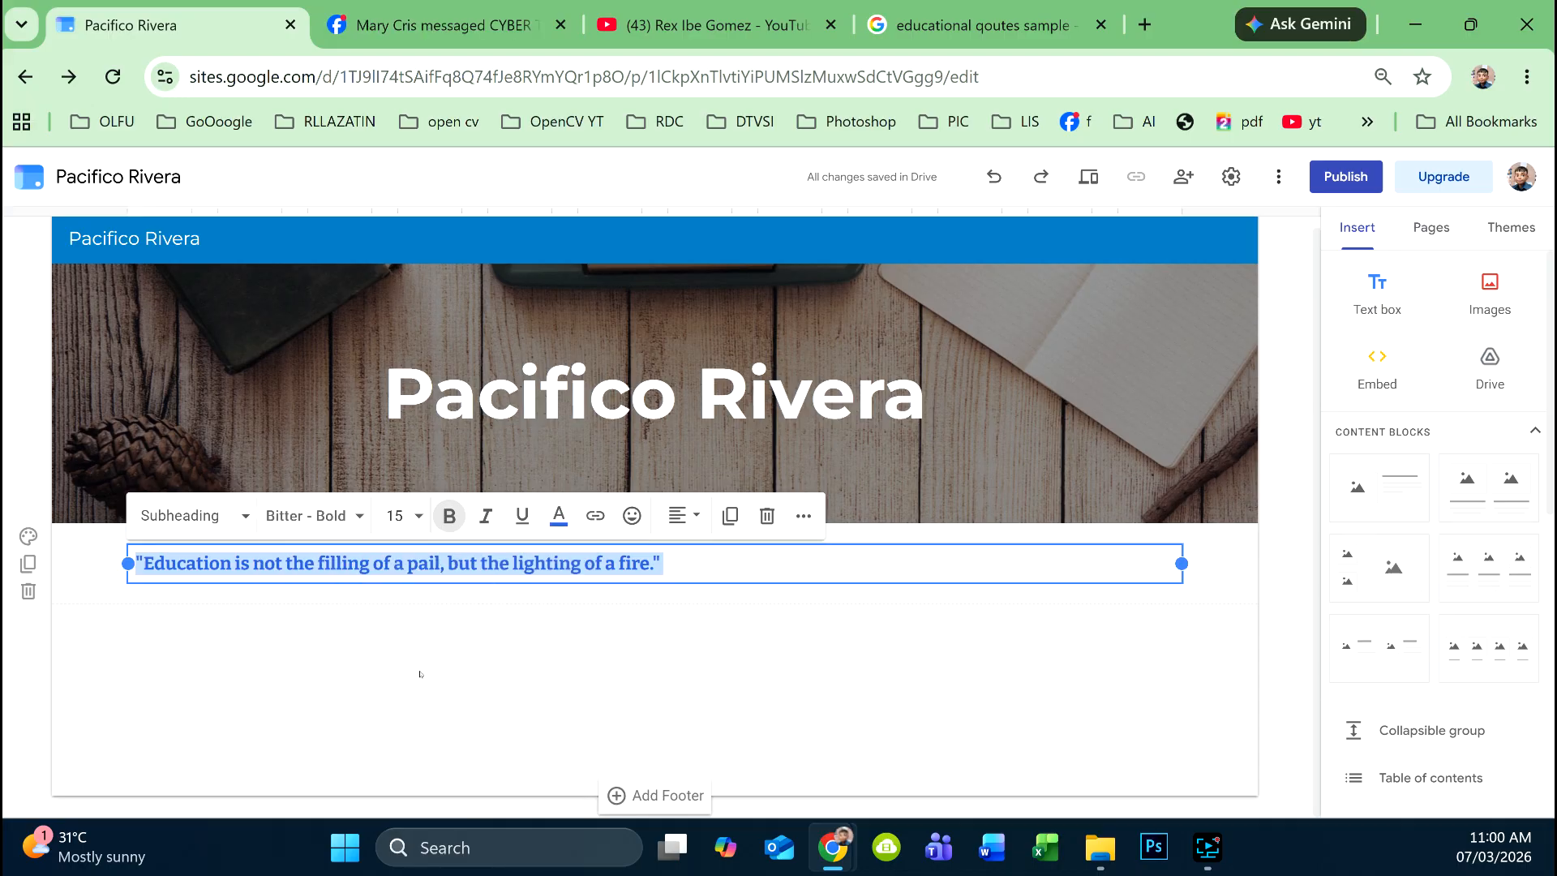
pyautogui.click(356, 519)
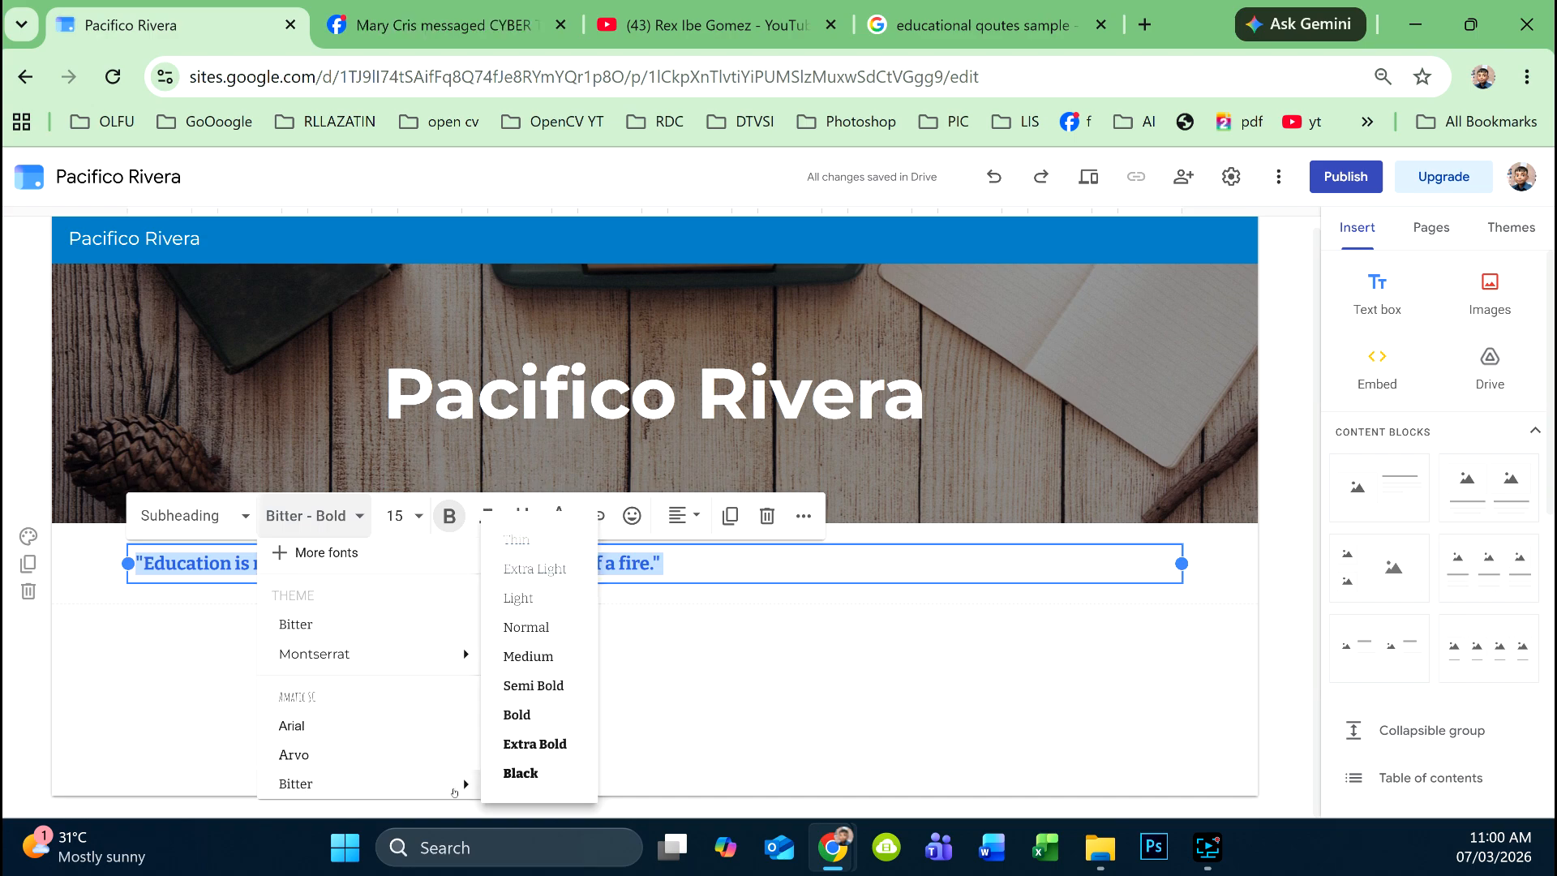
pyautogui.scroll(-2, 451, 738)
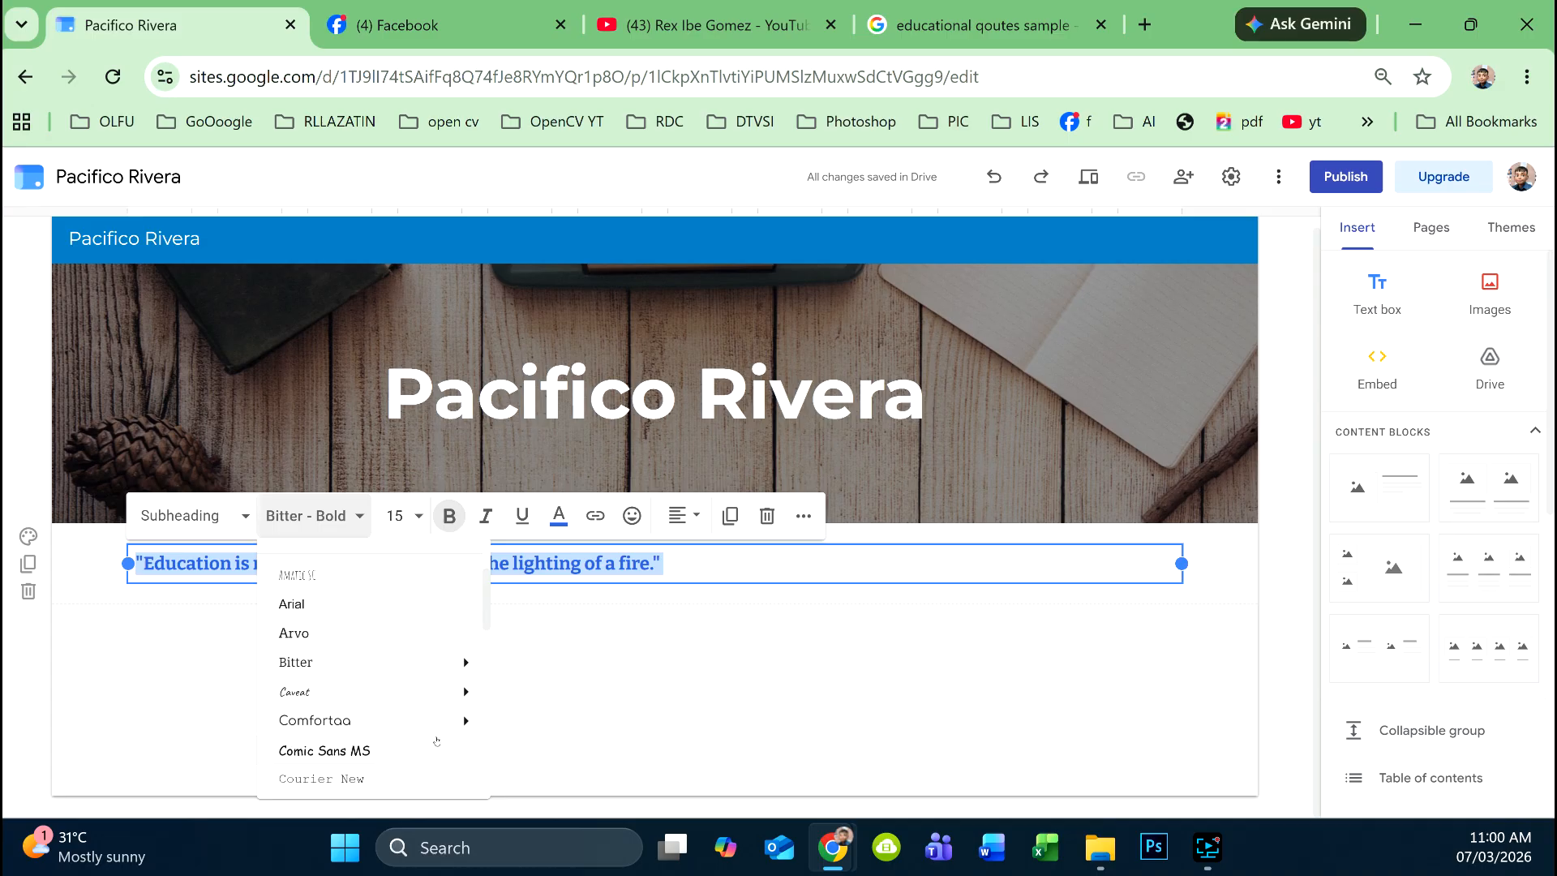
pyautogui.moveTo(448, 707)
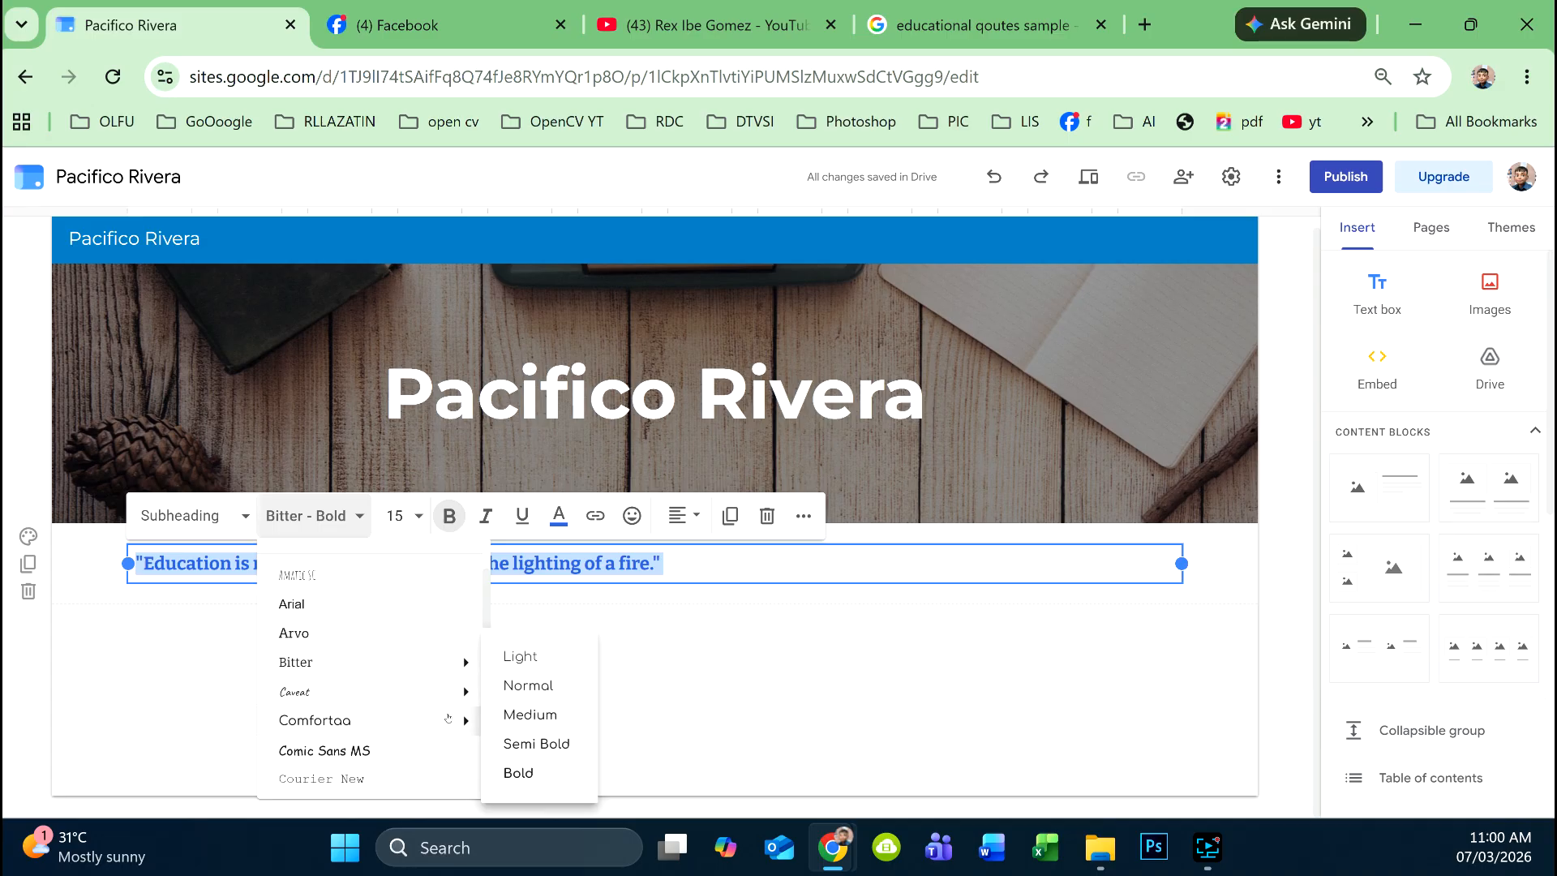
pyautogui.click(527, 742)
# - Set the quote size to 24 and center it
pyautogui.click(395, 515)
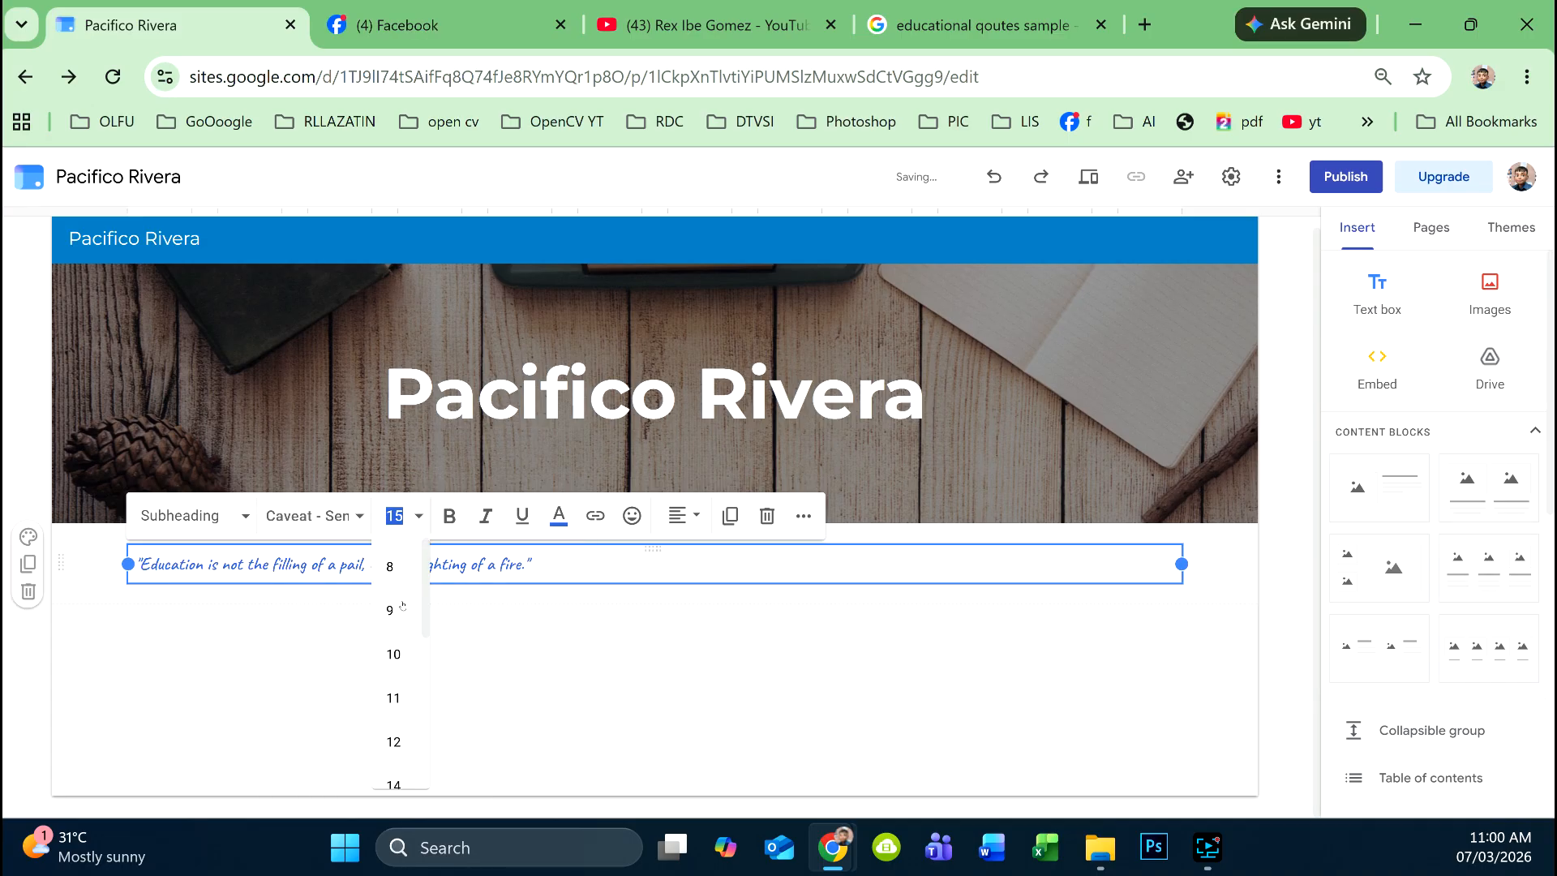
pyautogui.scroll(-2, 399, 766)
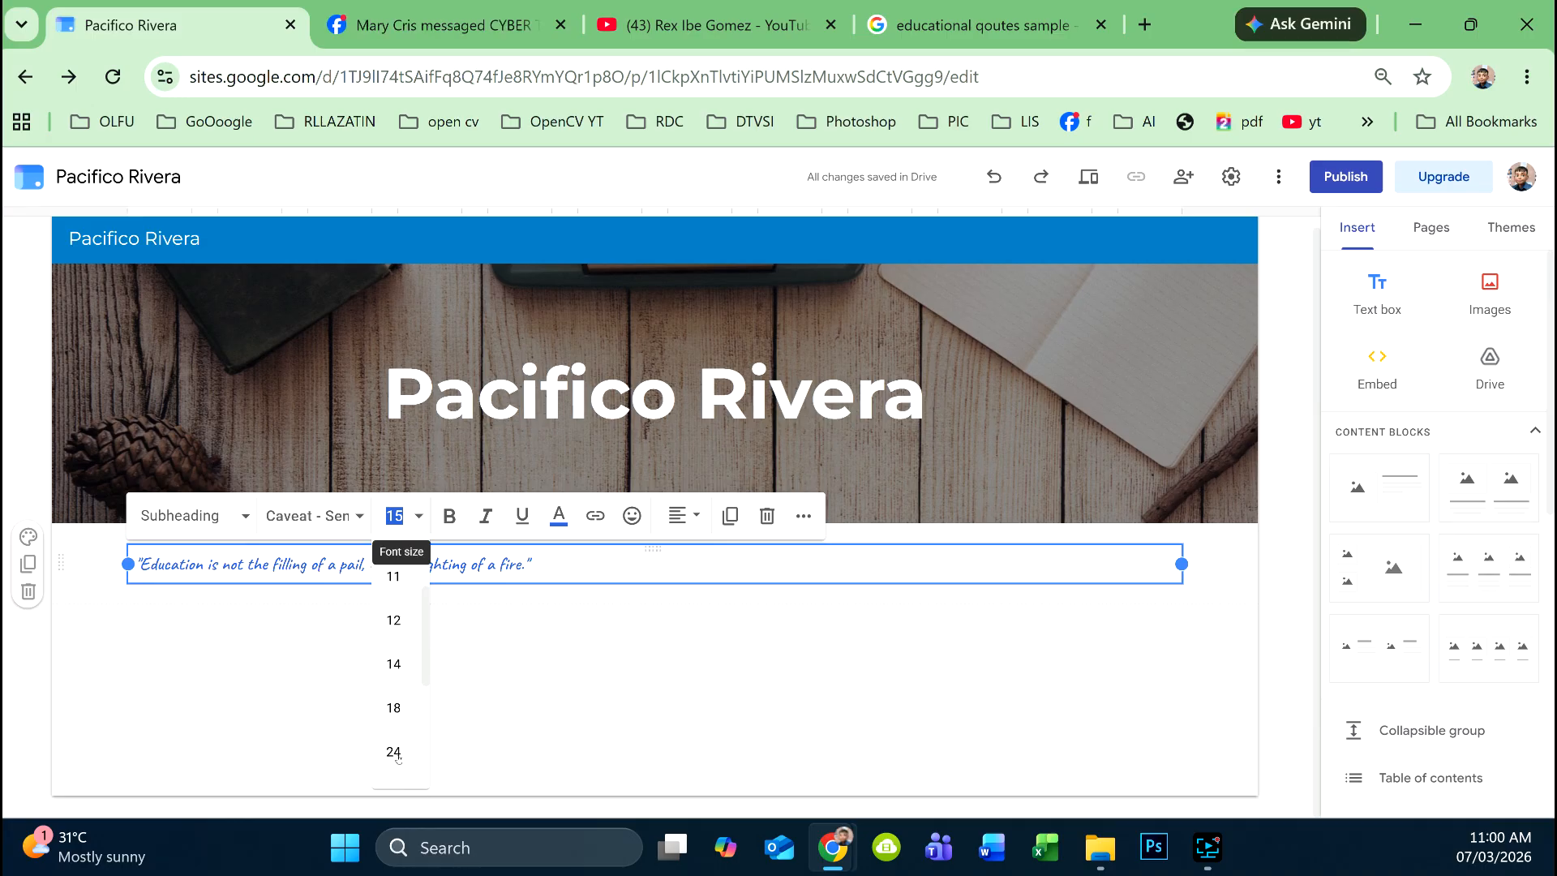
pyautogui.click(389, 750)
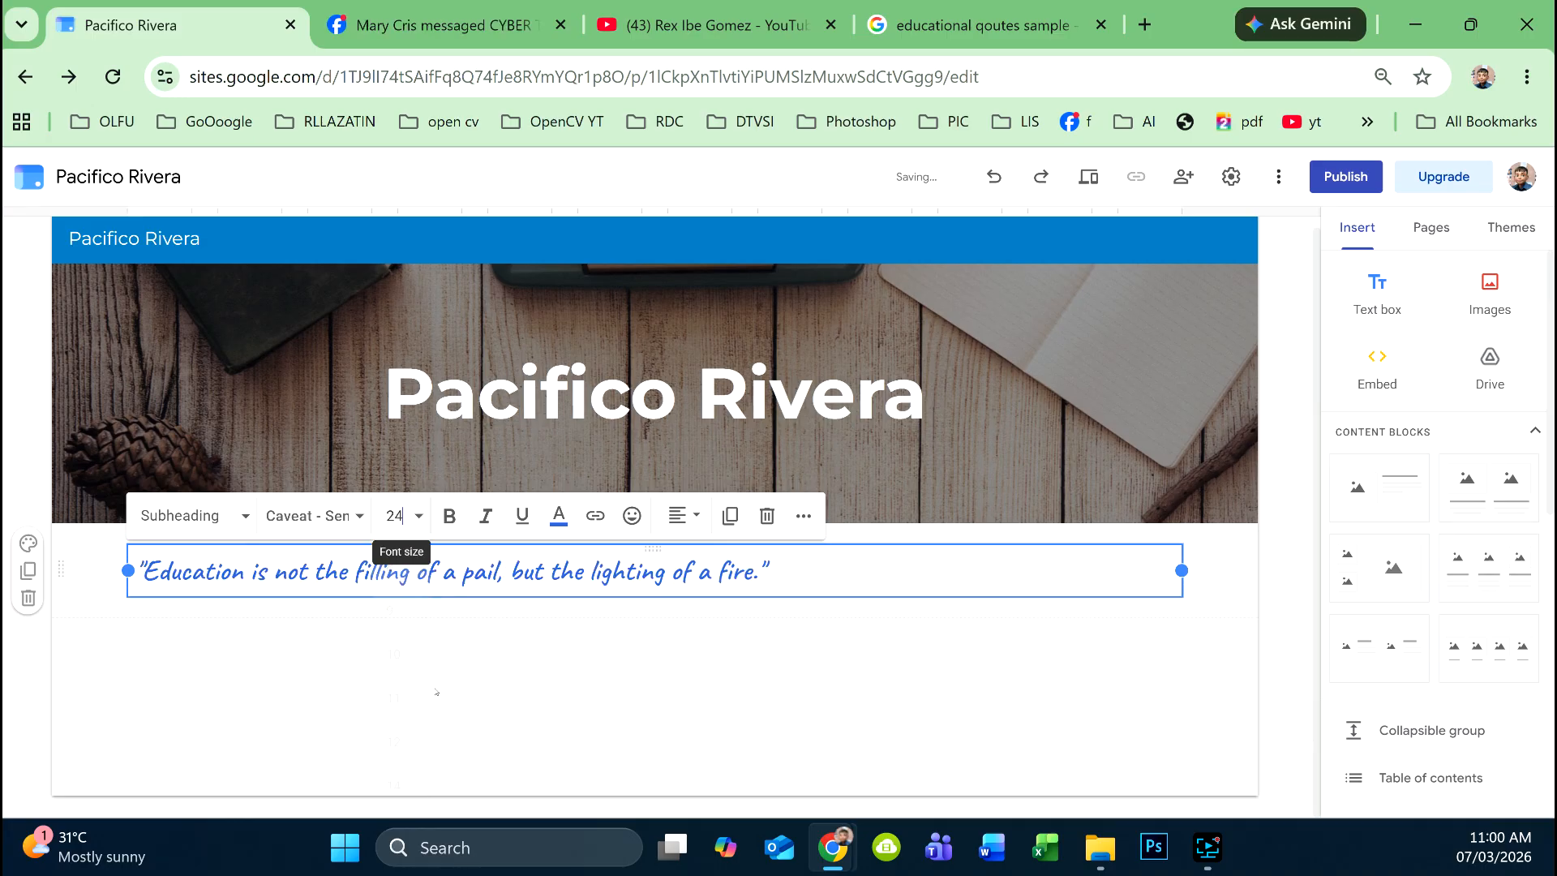
pyautogui.click(699, 527)
pyautogui.click(679, 611)
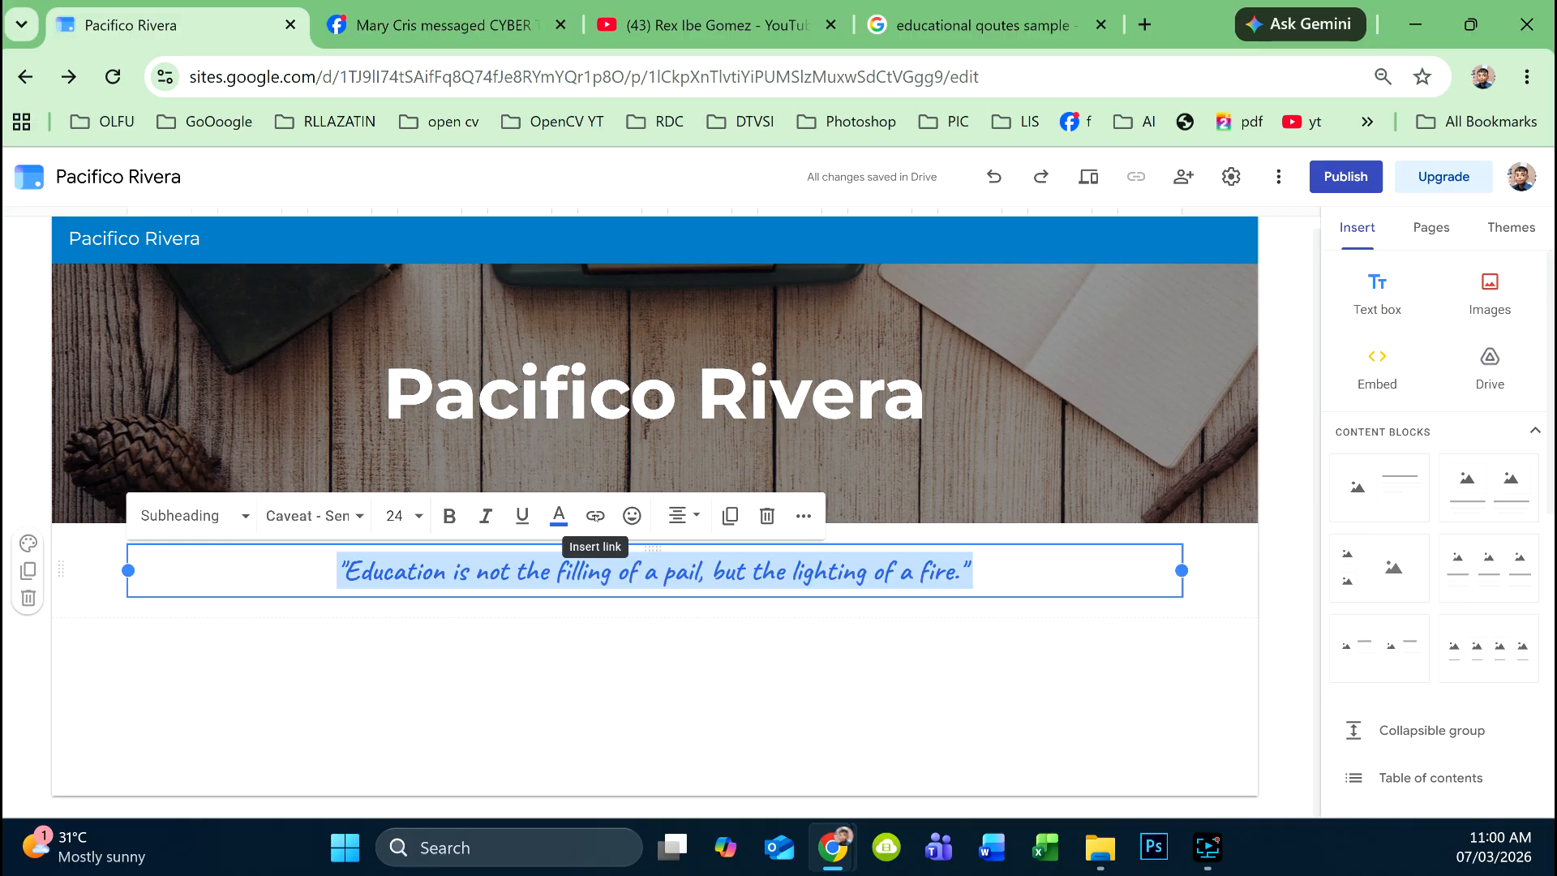
pyautogui.click(1144, 24)
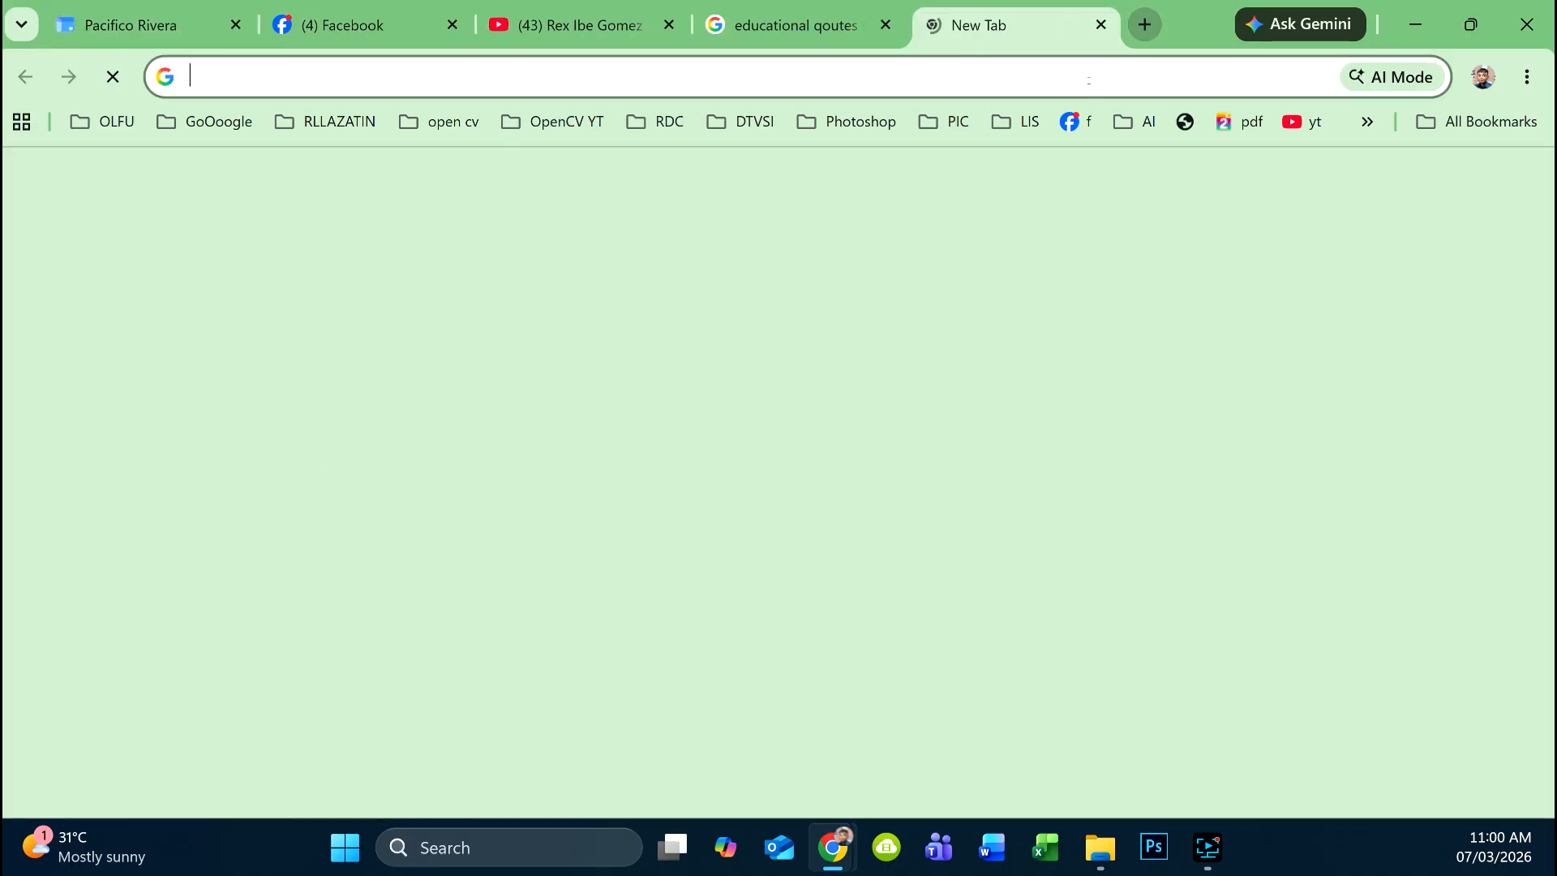
pyautogui.click(1070, 121)
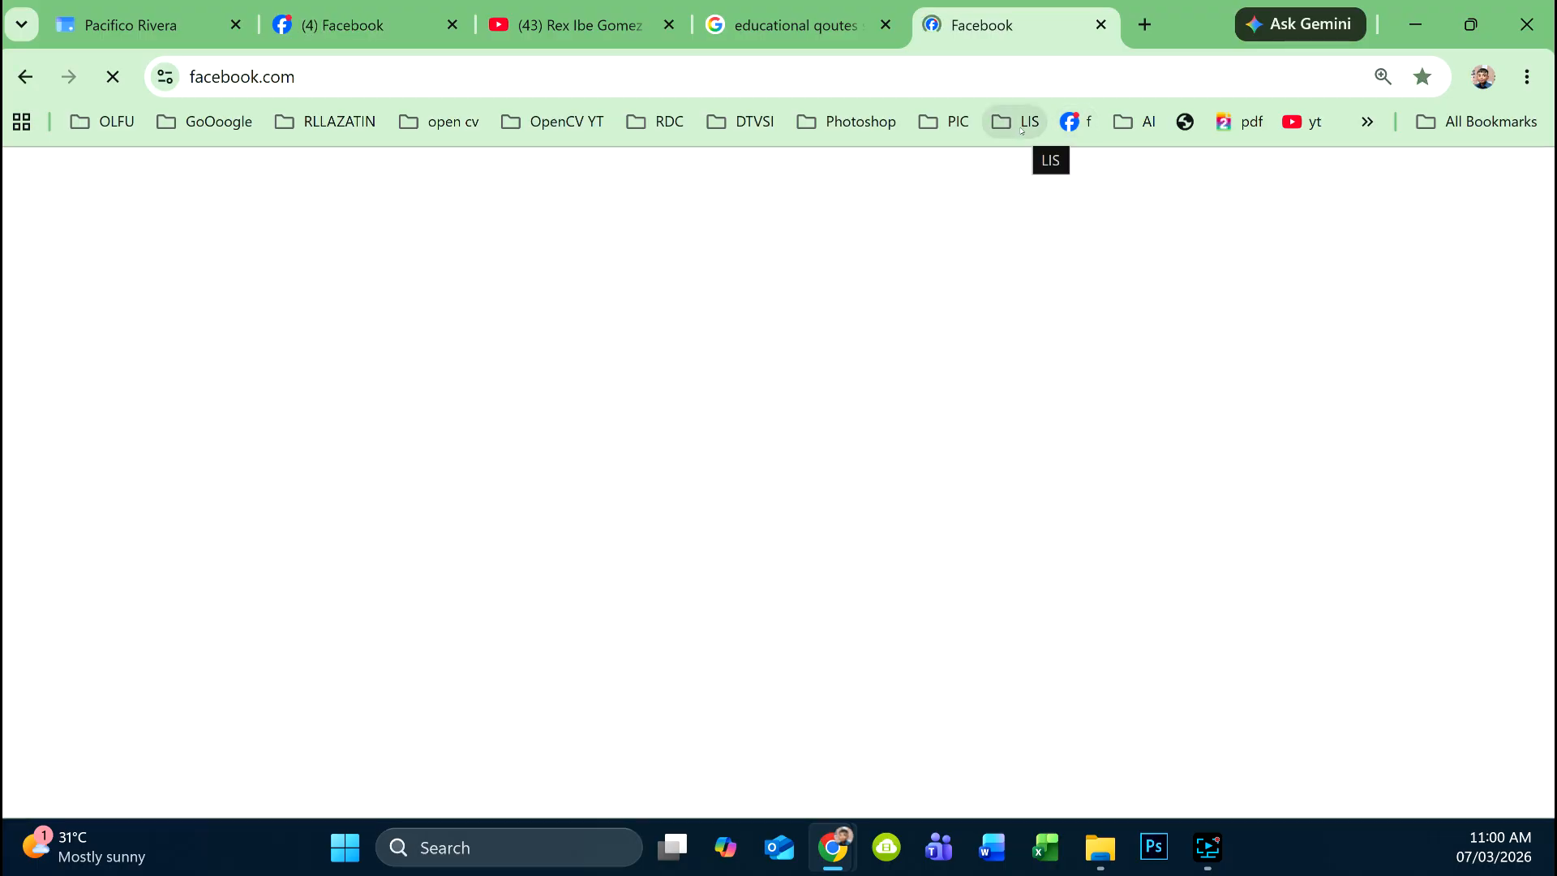
pyautogui.click(355, 76)
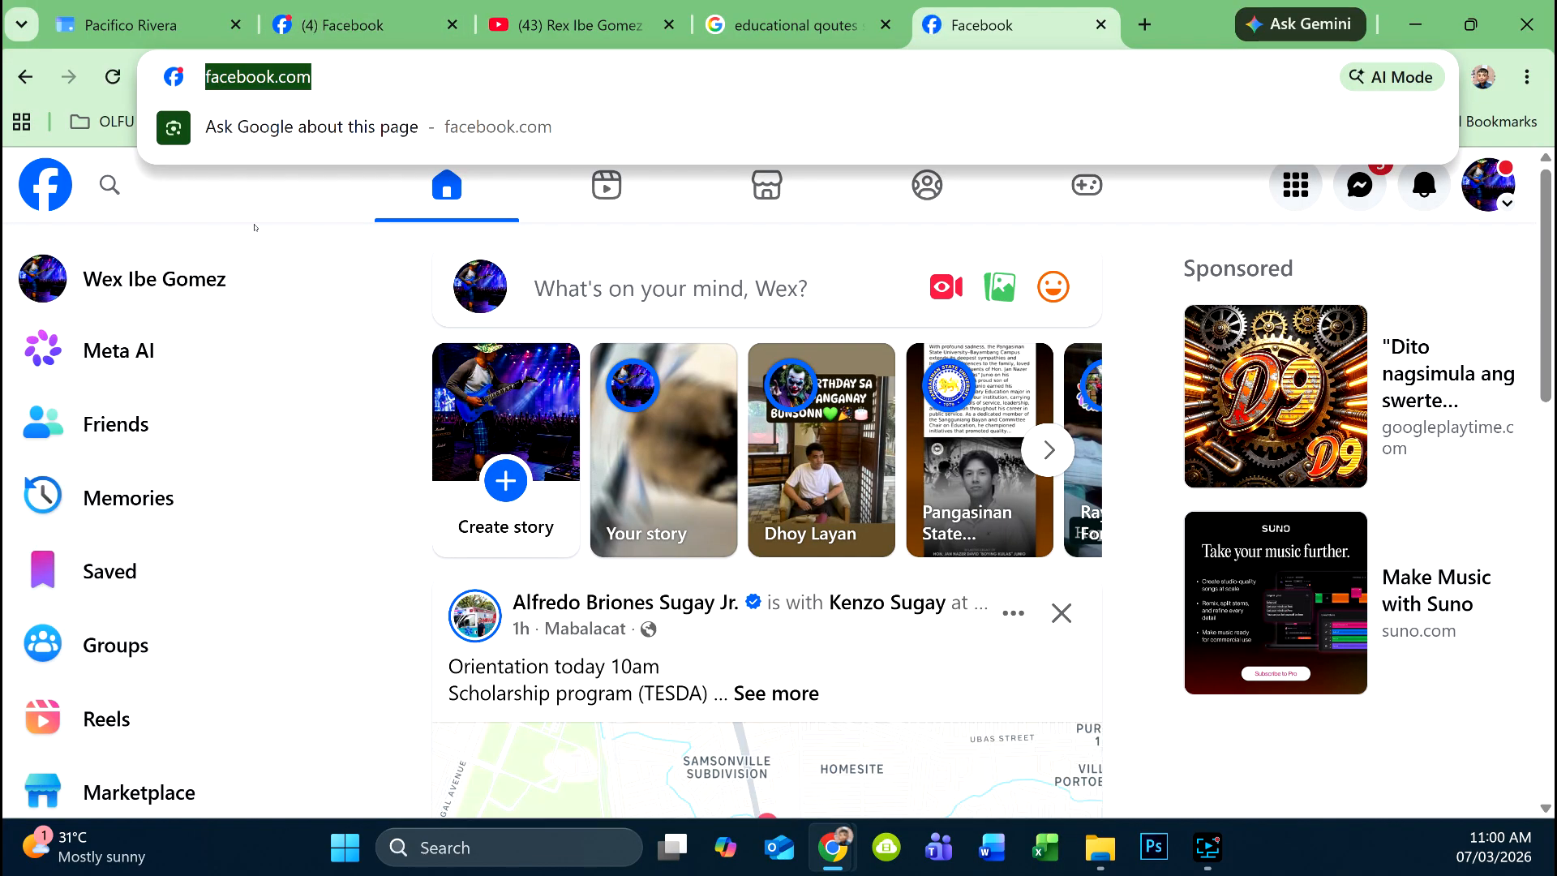
pyautogui.click(49, 284)
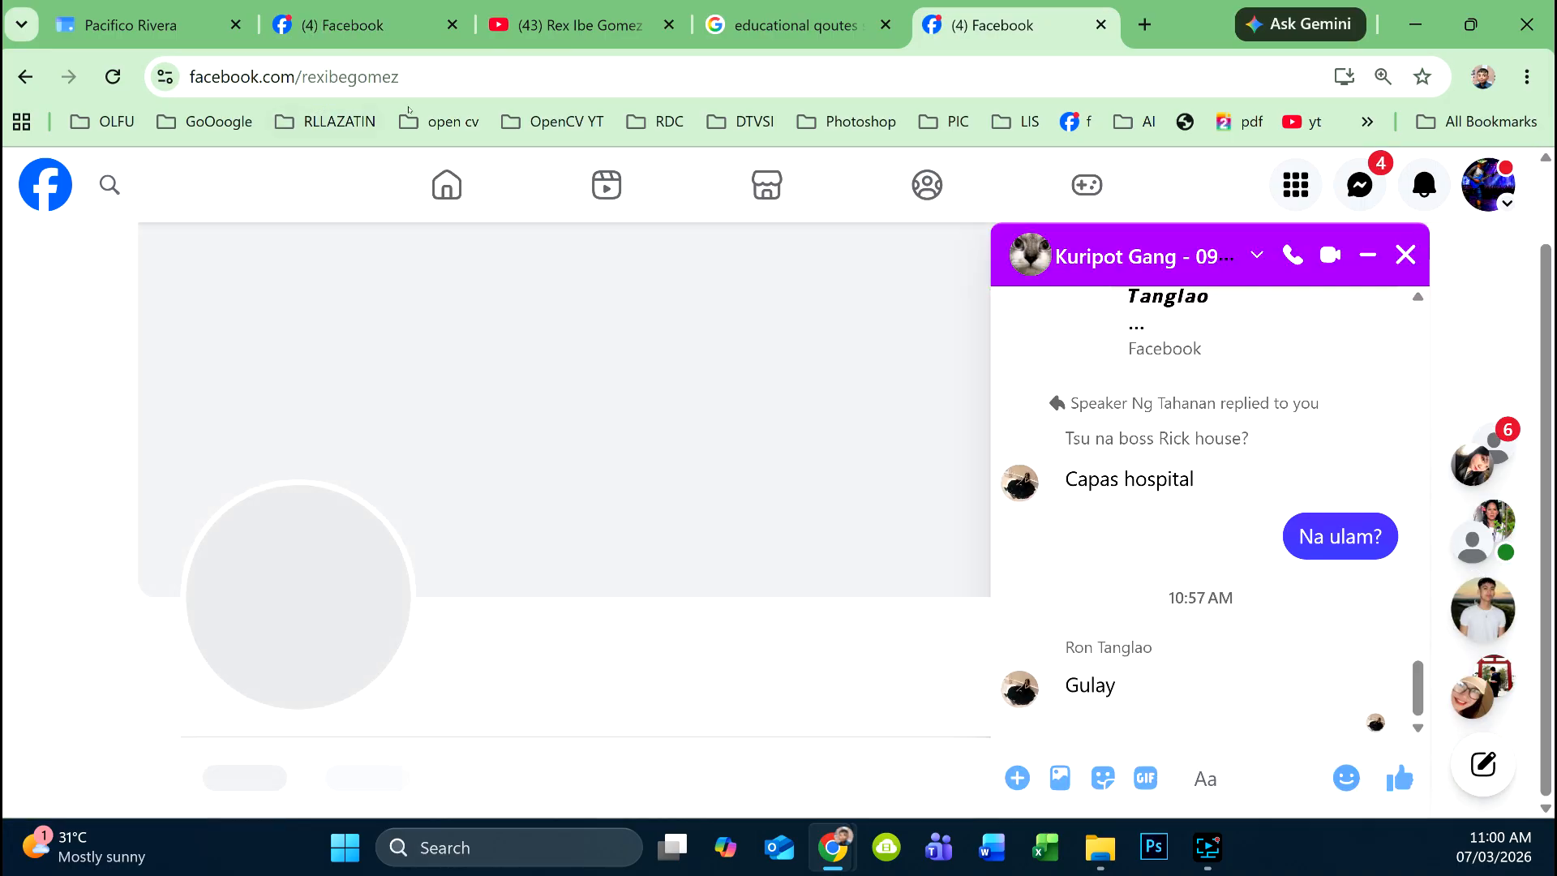
pyautogui.click(471, 77)
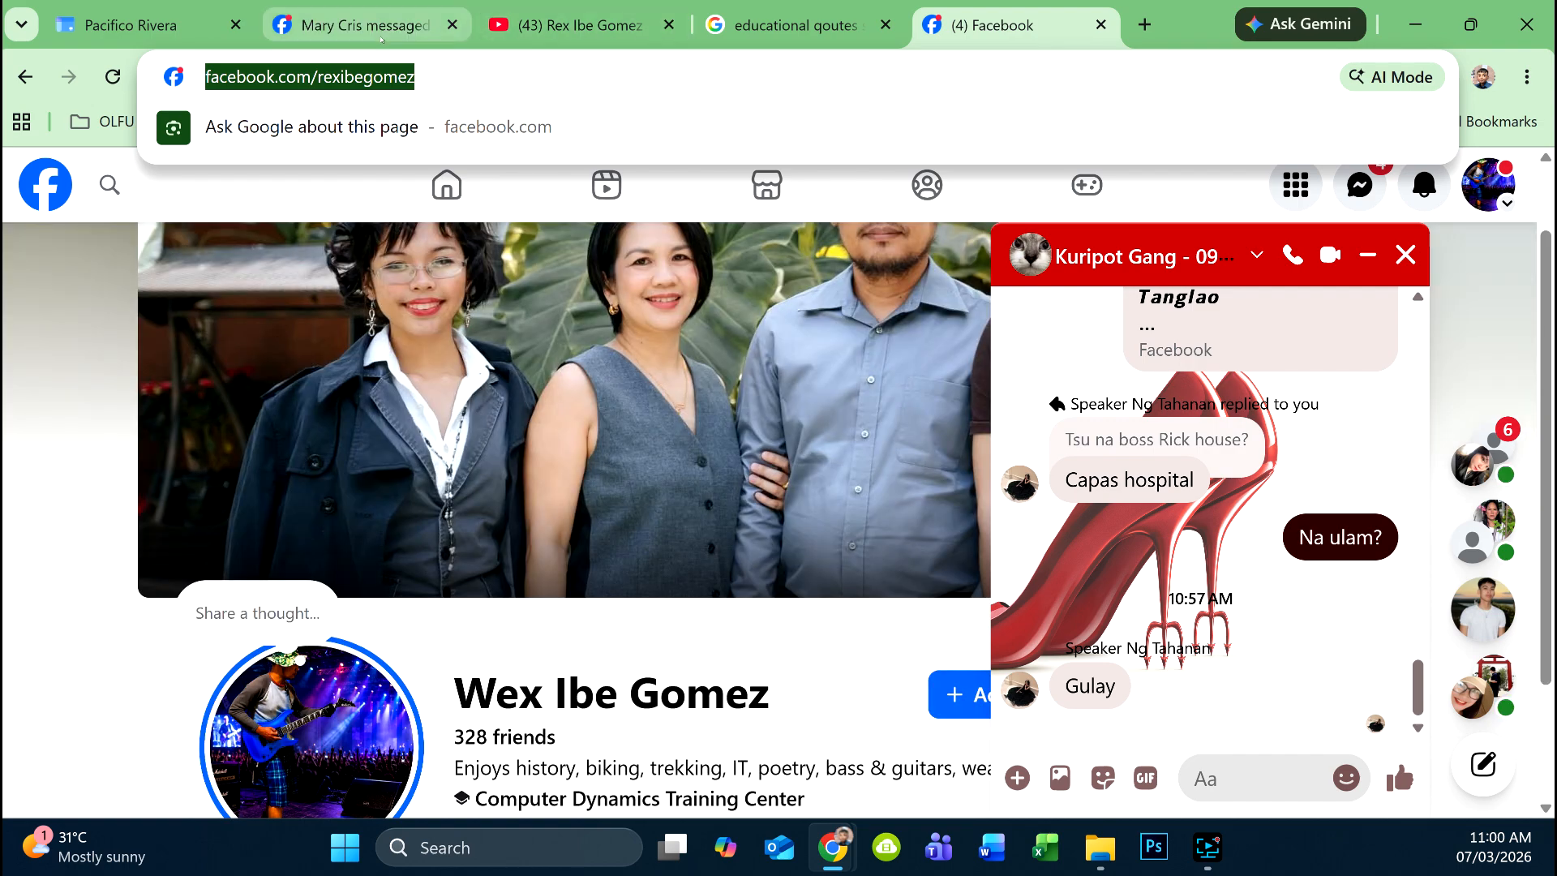
pyautogui.click(375, 28)
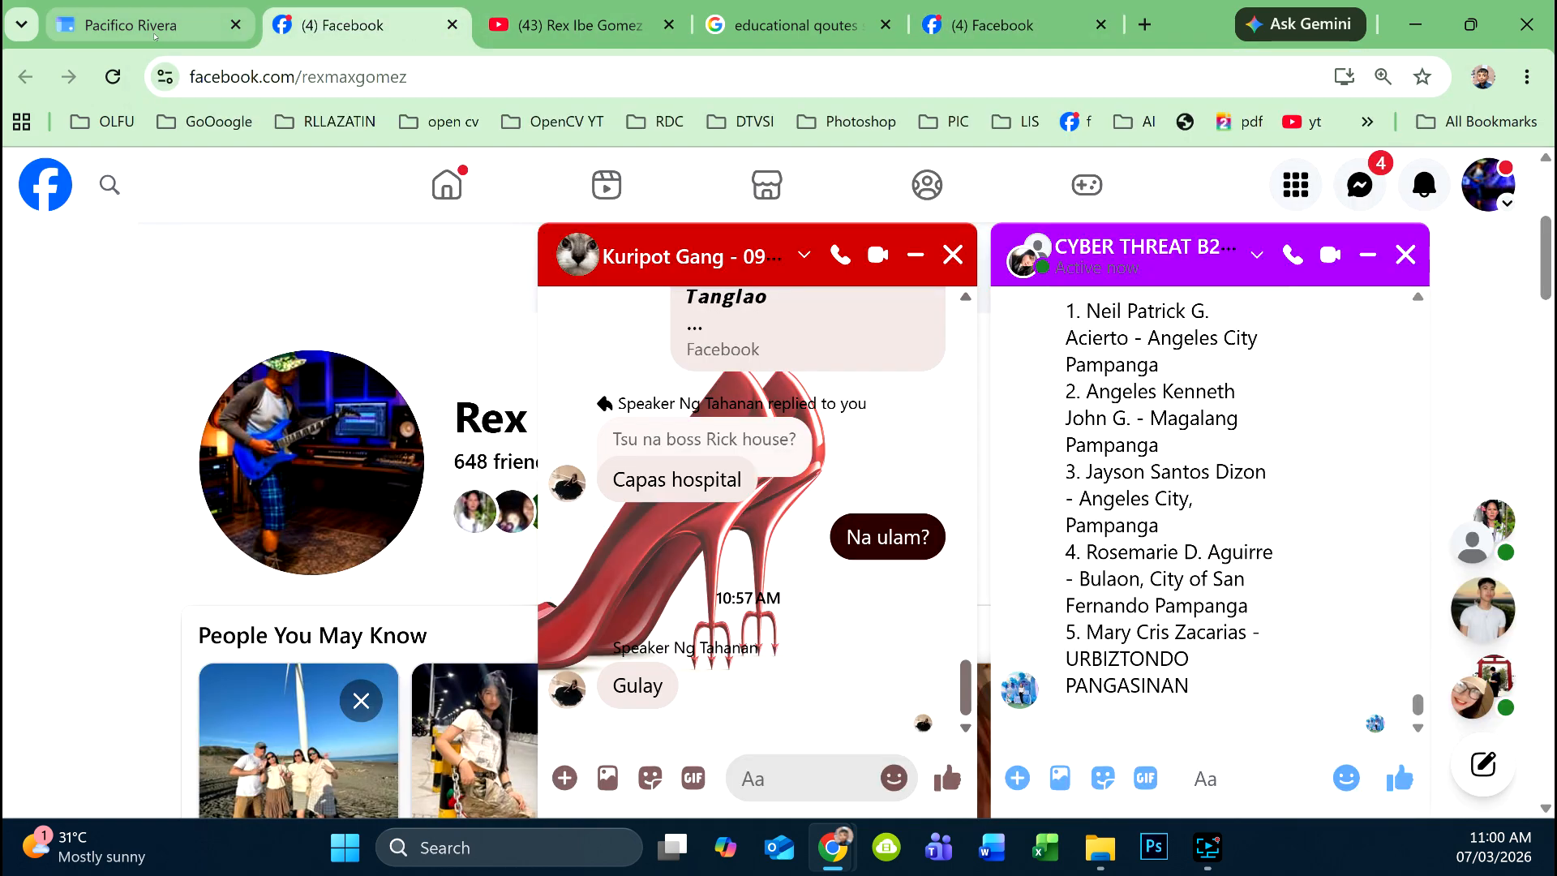
pyautogui.click(149, 25)
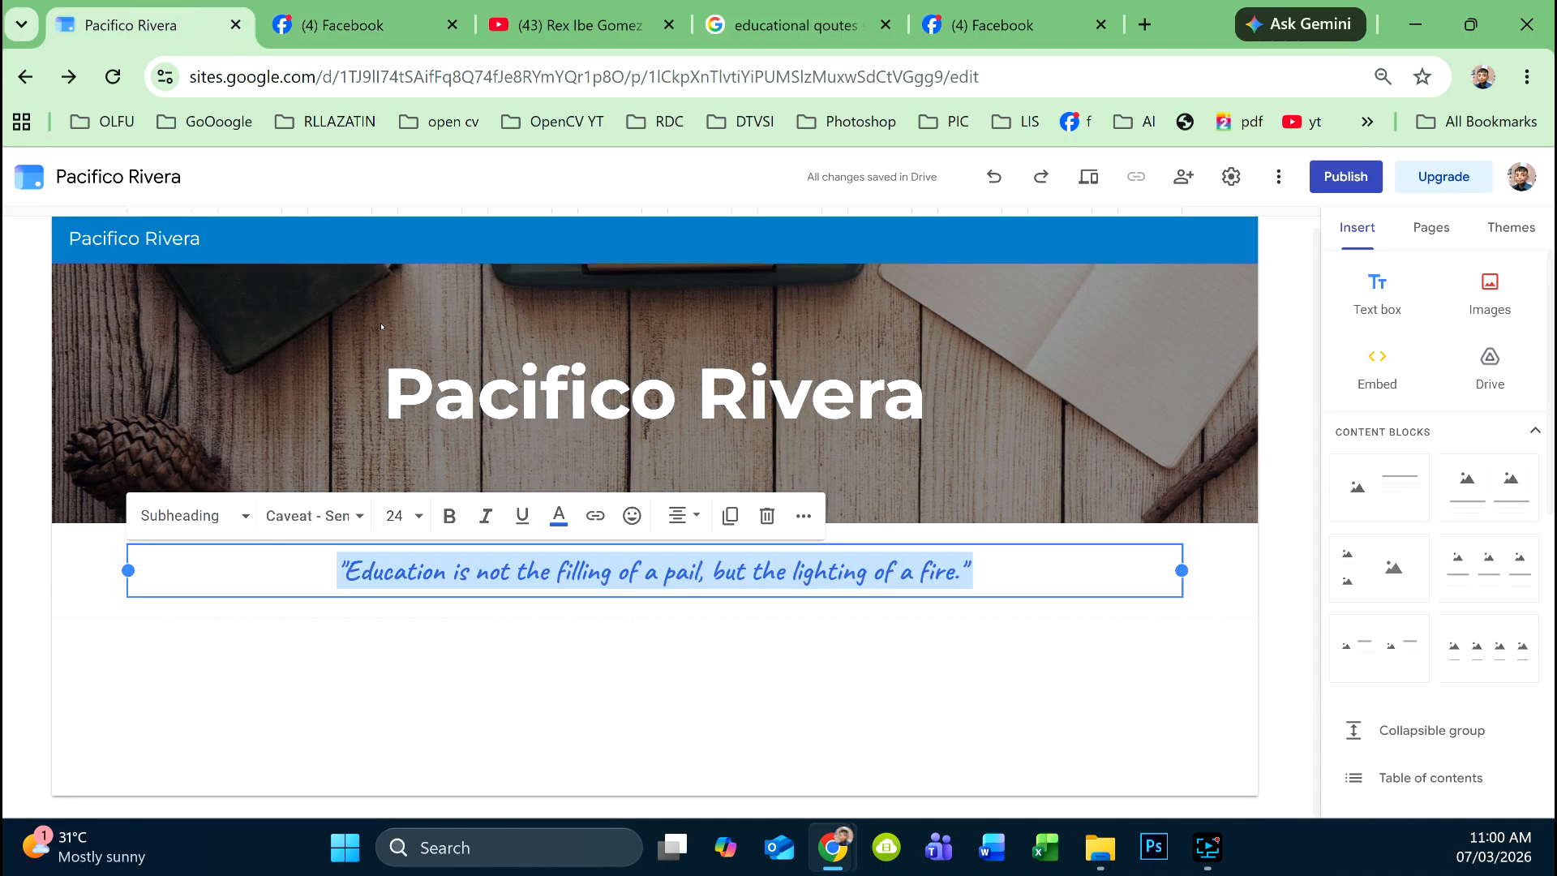
# - Link the quote to the copied Facebook profile URL and preview the site
pyautogui.click(599, 521)
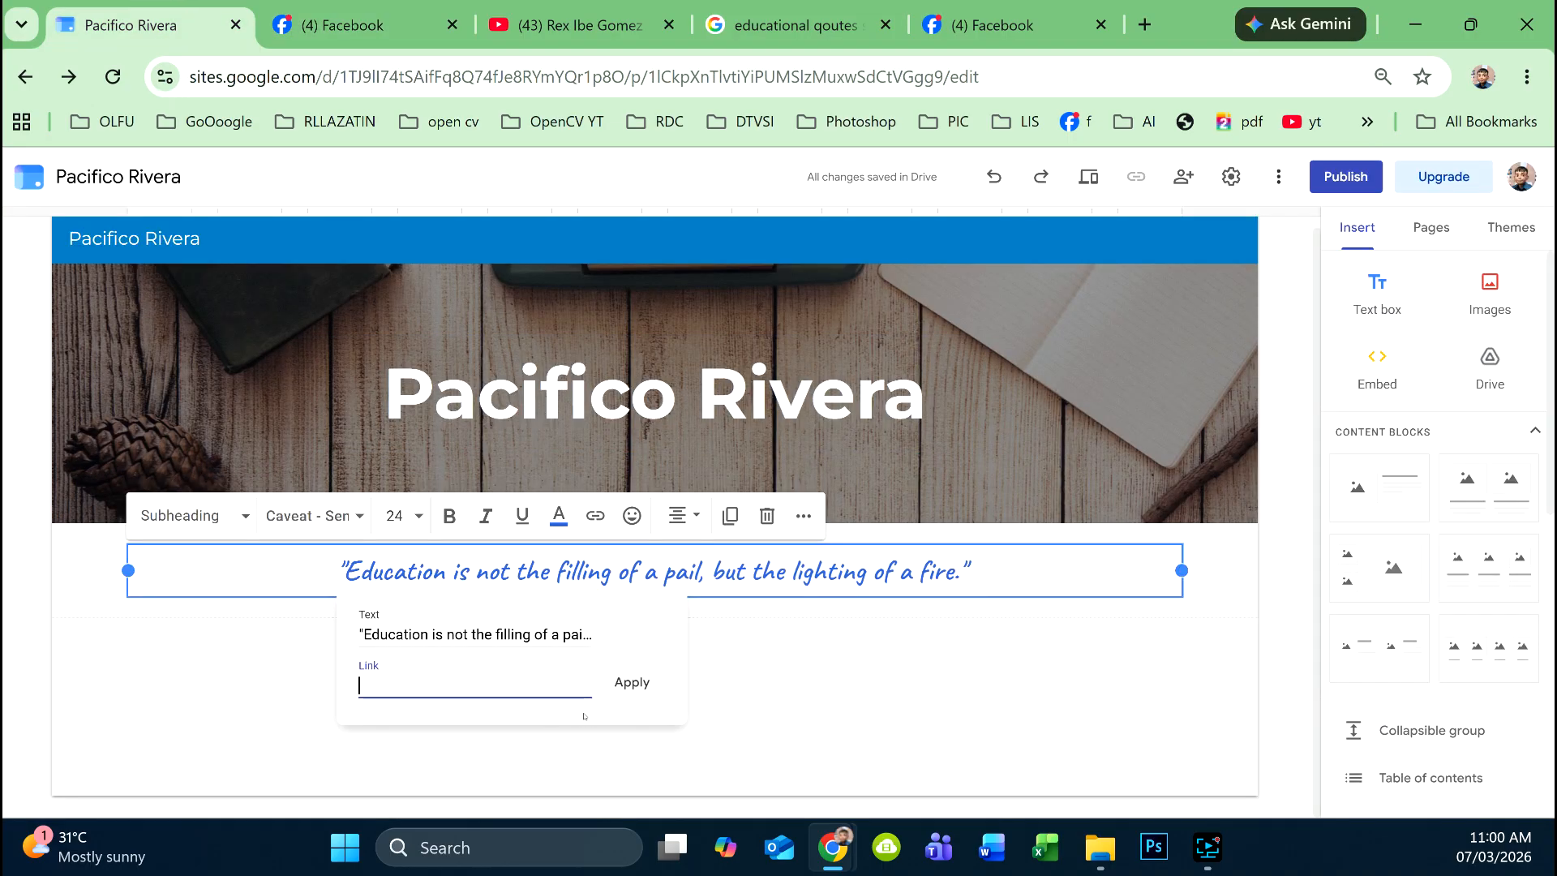
pyautogui.hotkey('ctrl', 'v')
pyautogui.click(634, 682)
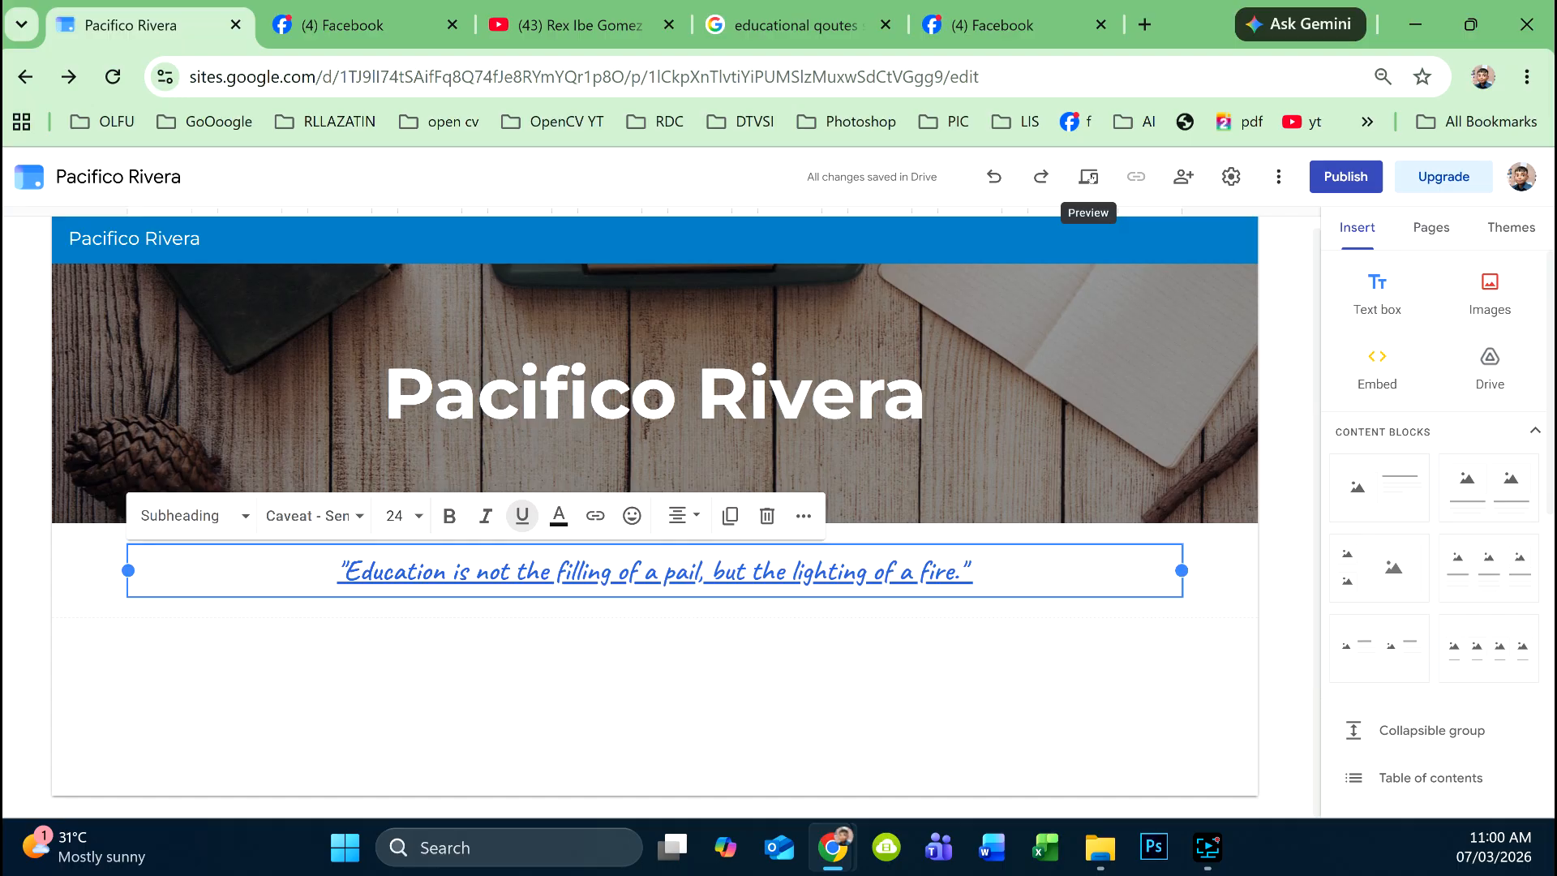
pyautogui.click(1089, 176)
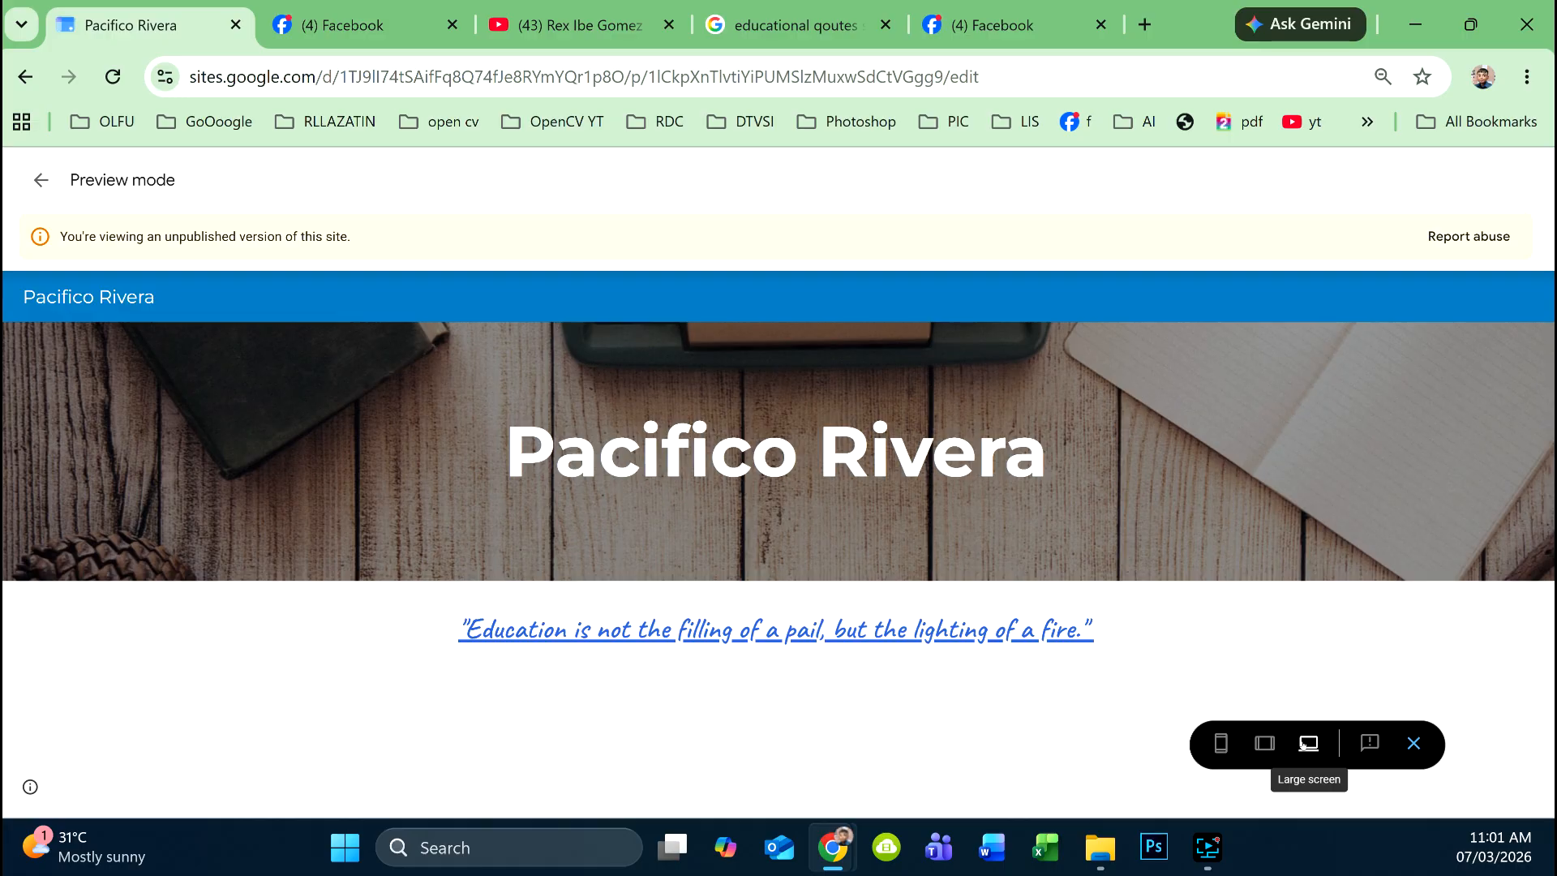
# - Test the quote's Facebook link in phone preview, close the opened tab, and exit preview
pyautogui.click(1220, 743)
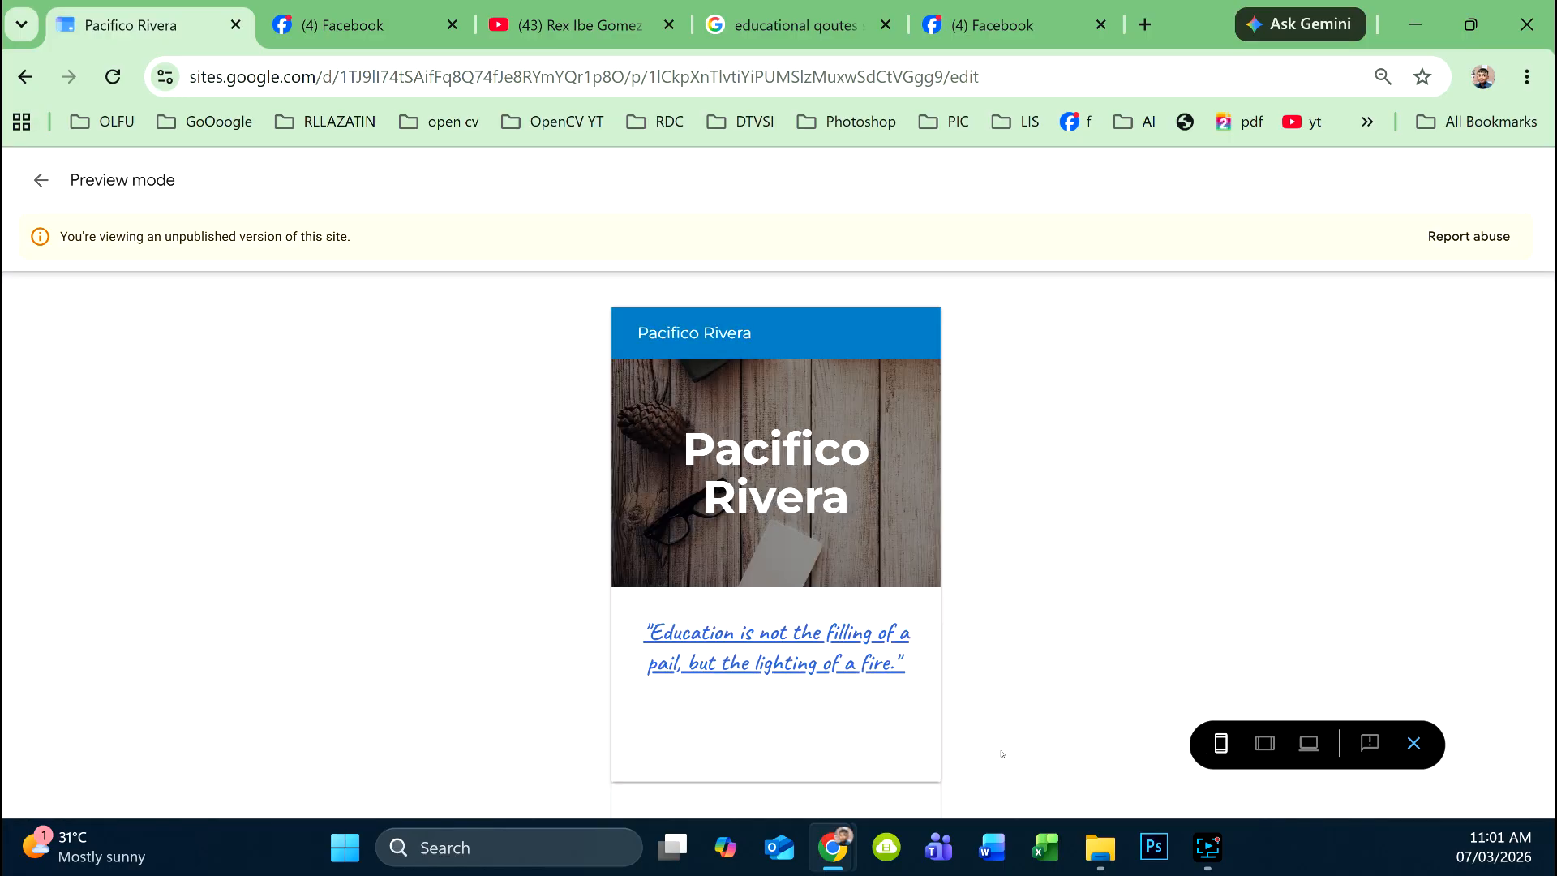
pyautogui.click(823, 631)
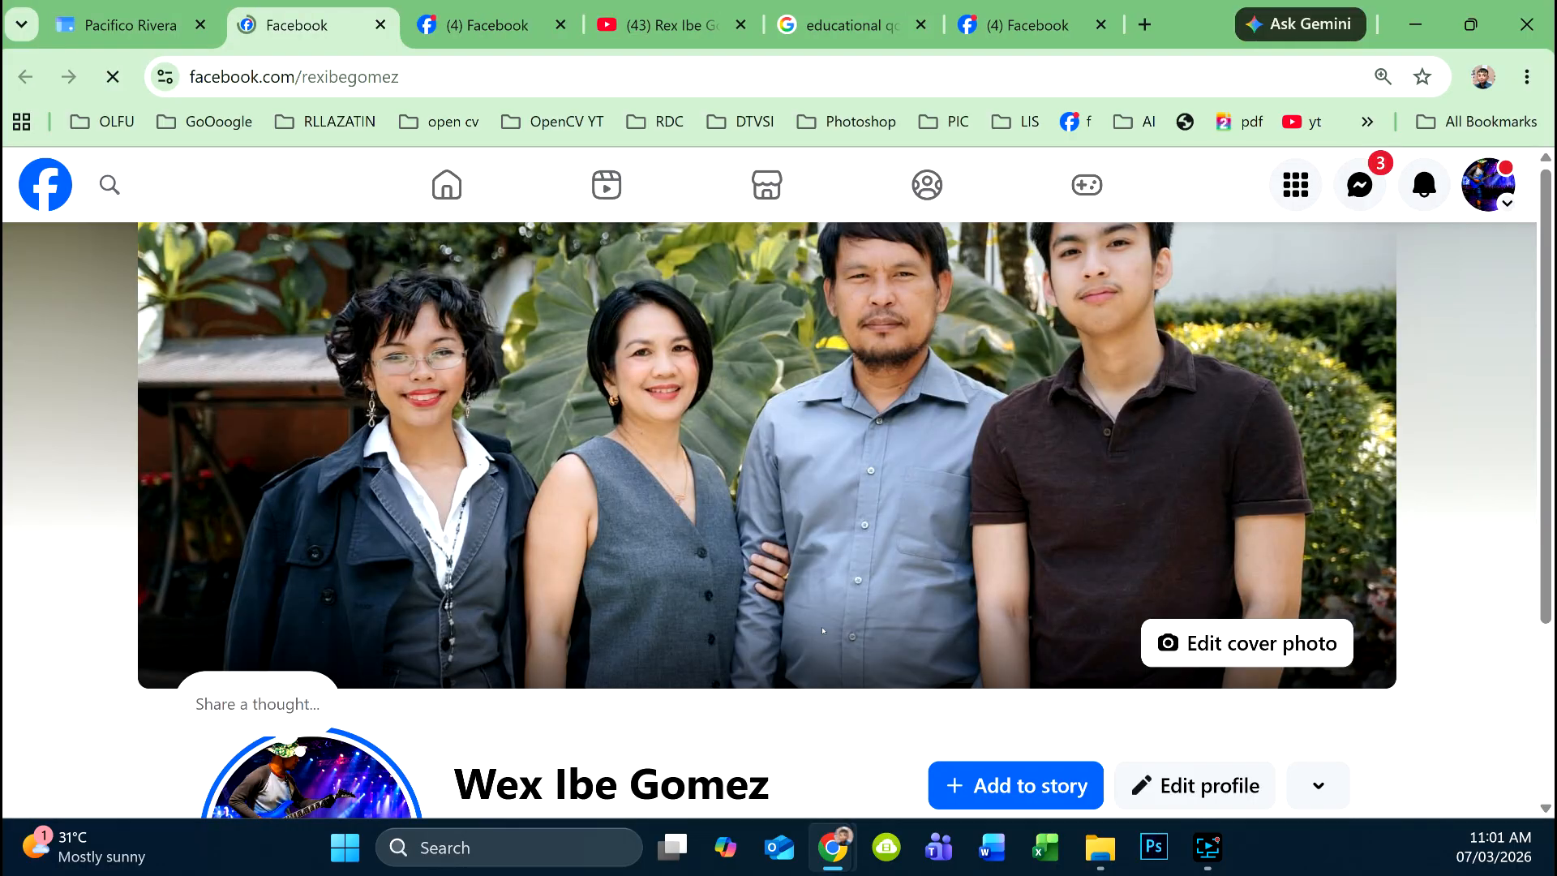
pyautogui.scroll(-3, 532, 339)
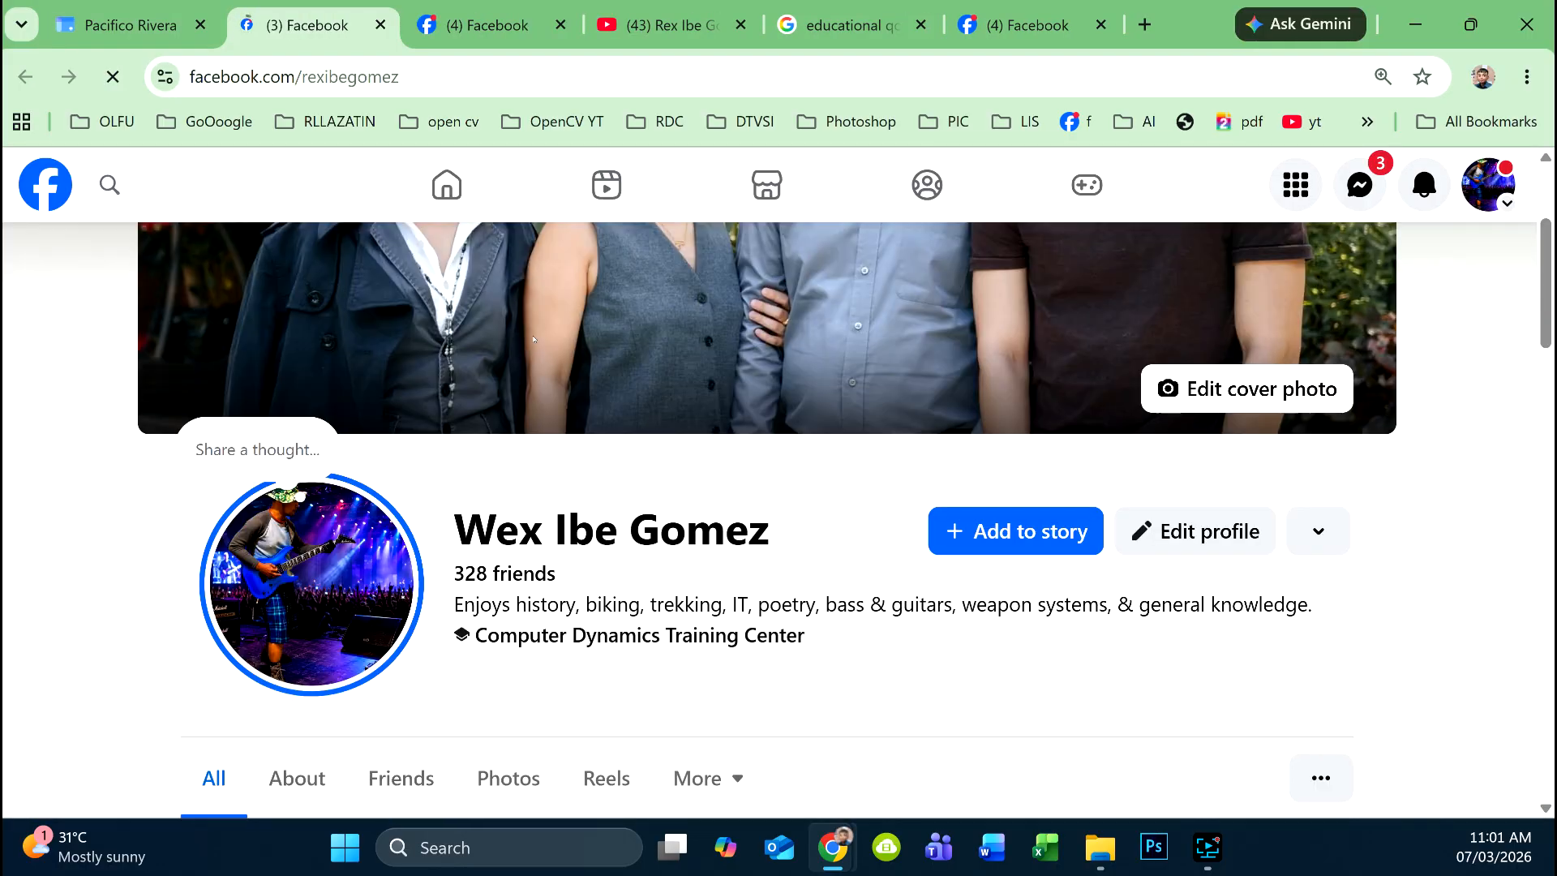
pyautogui.click(381, 25)
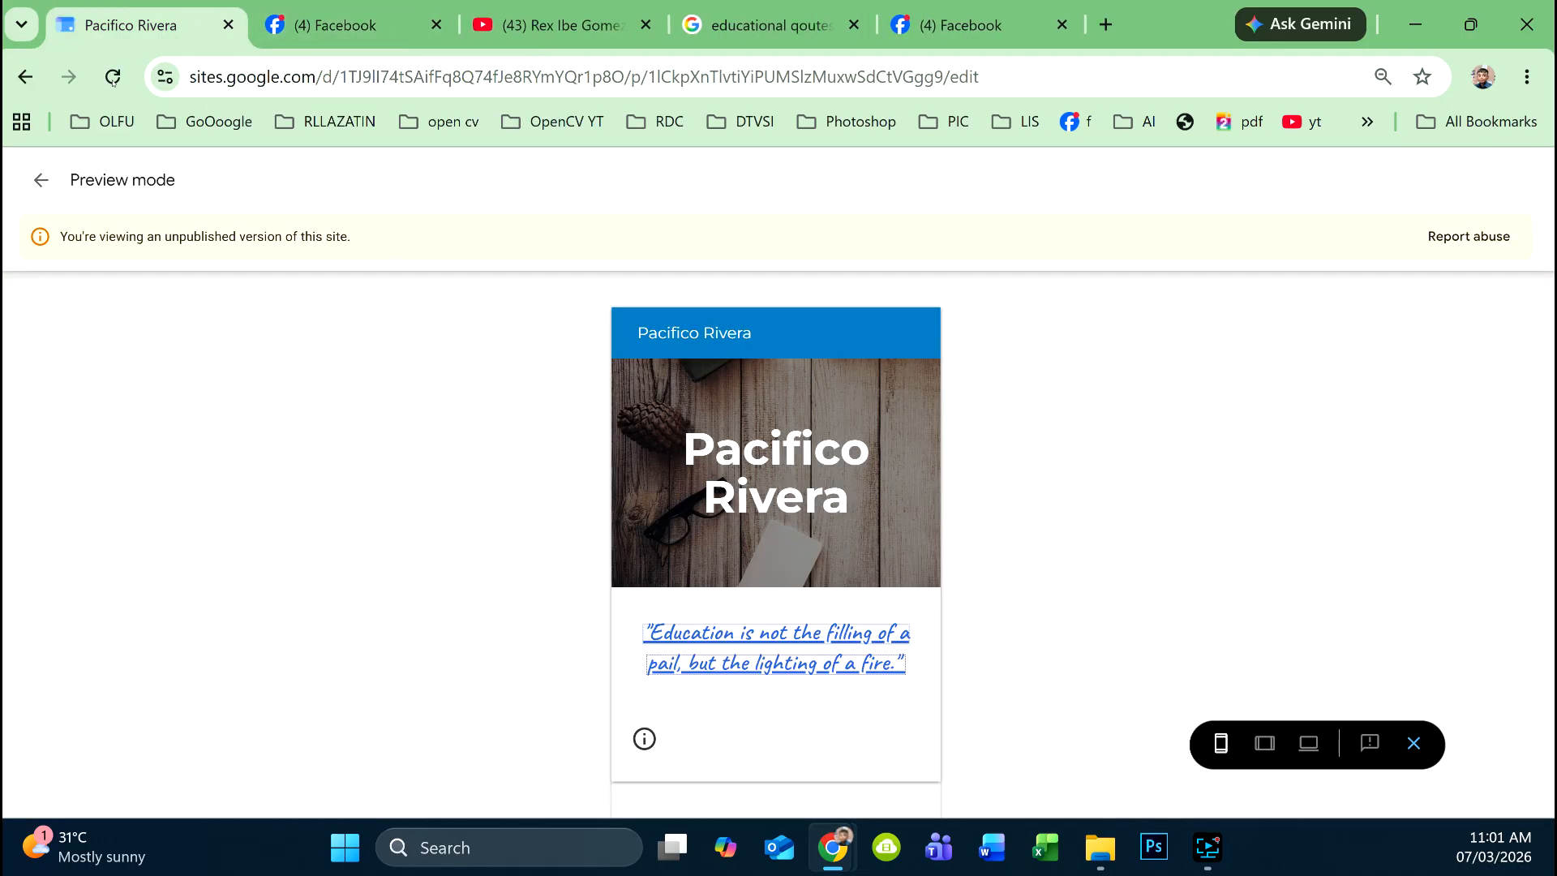
pyautogui.click(44, 183)
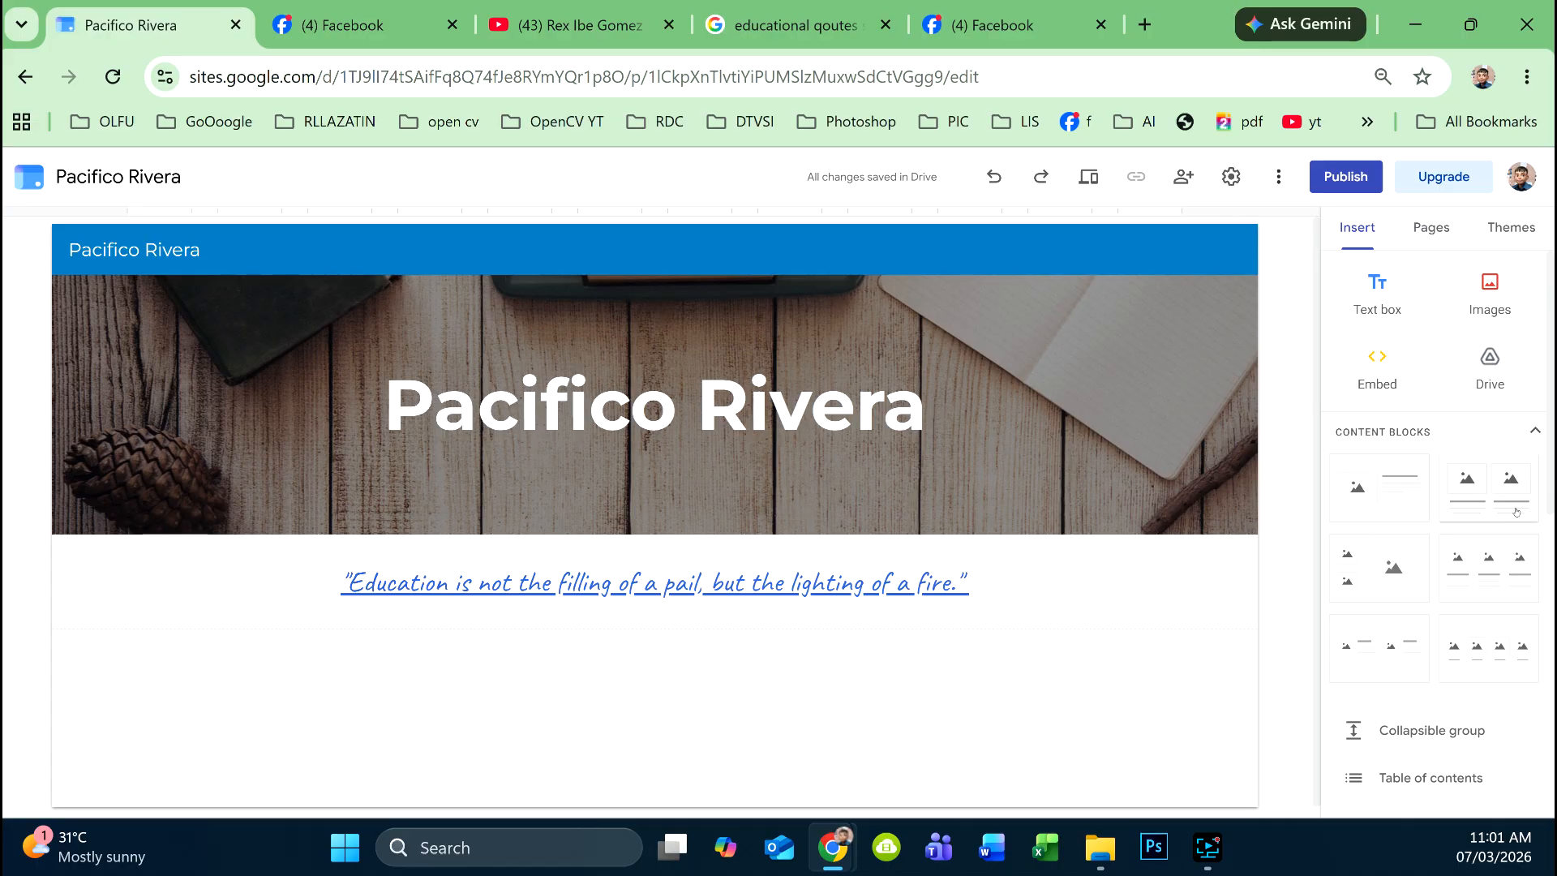
# - Insert an image carousel and choose to upload its images from the computer
pyautogui.scroll(-3, 1494, 519)
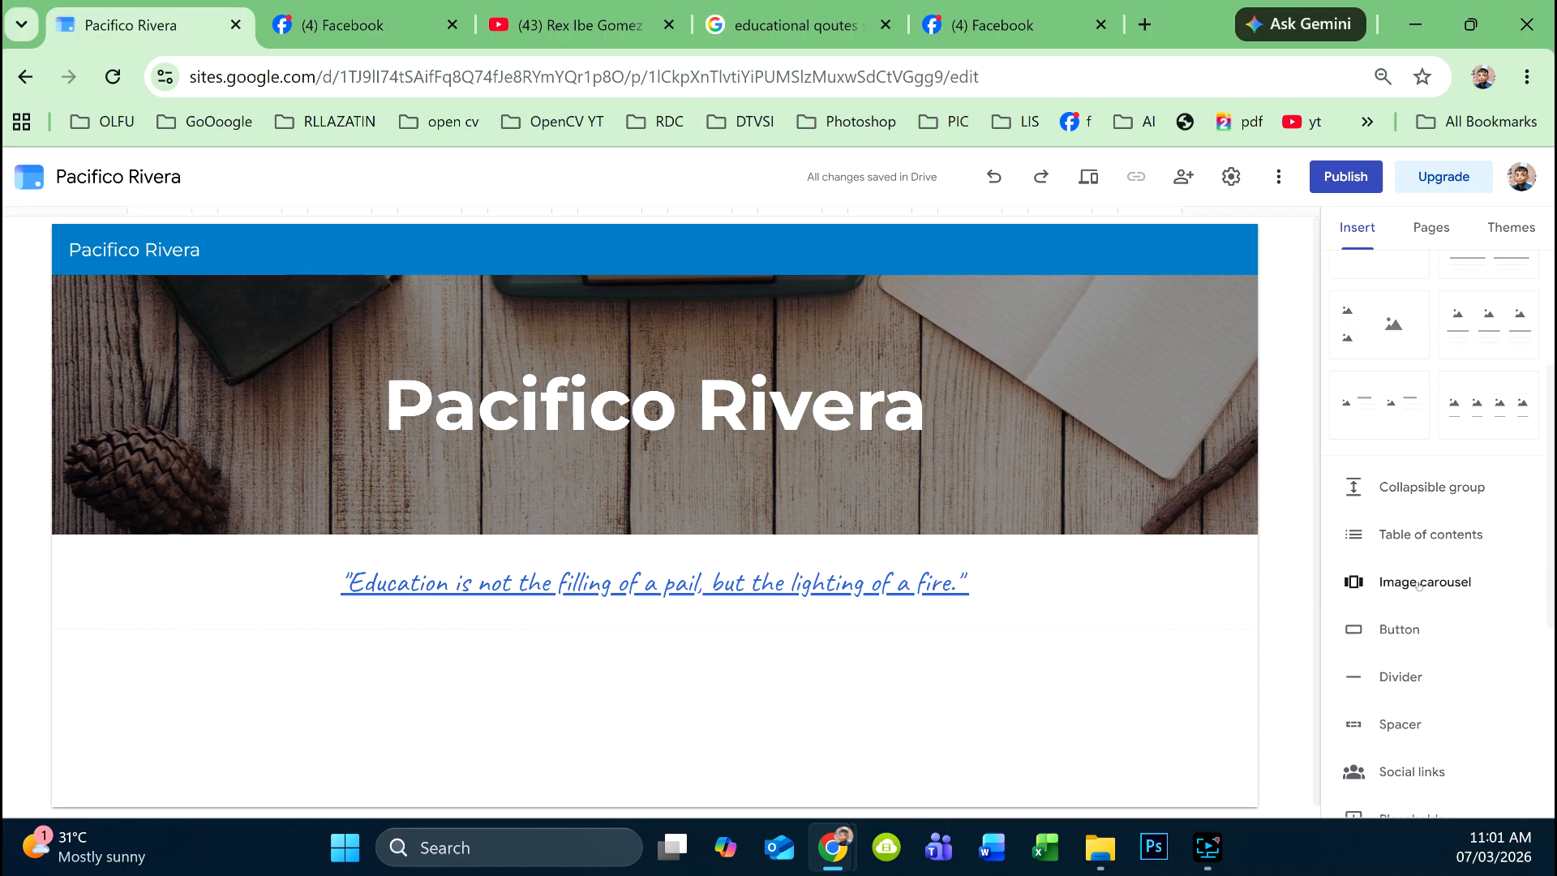
pyautogui.click(1418, 584)
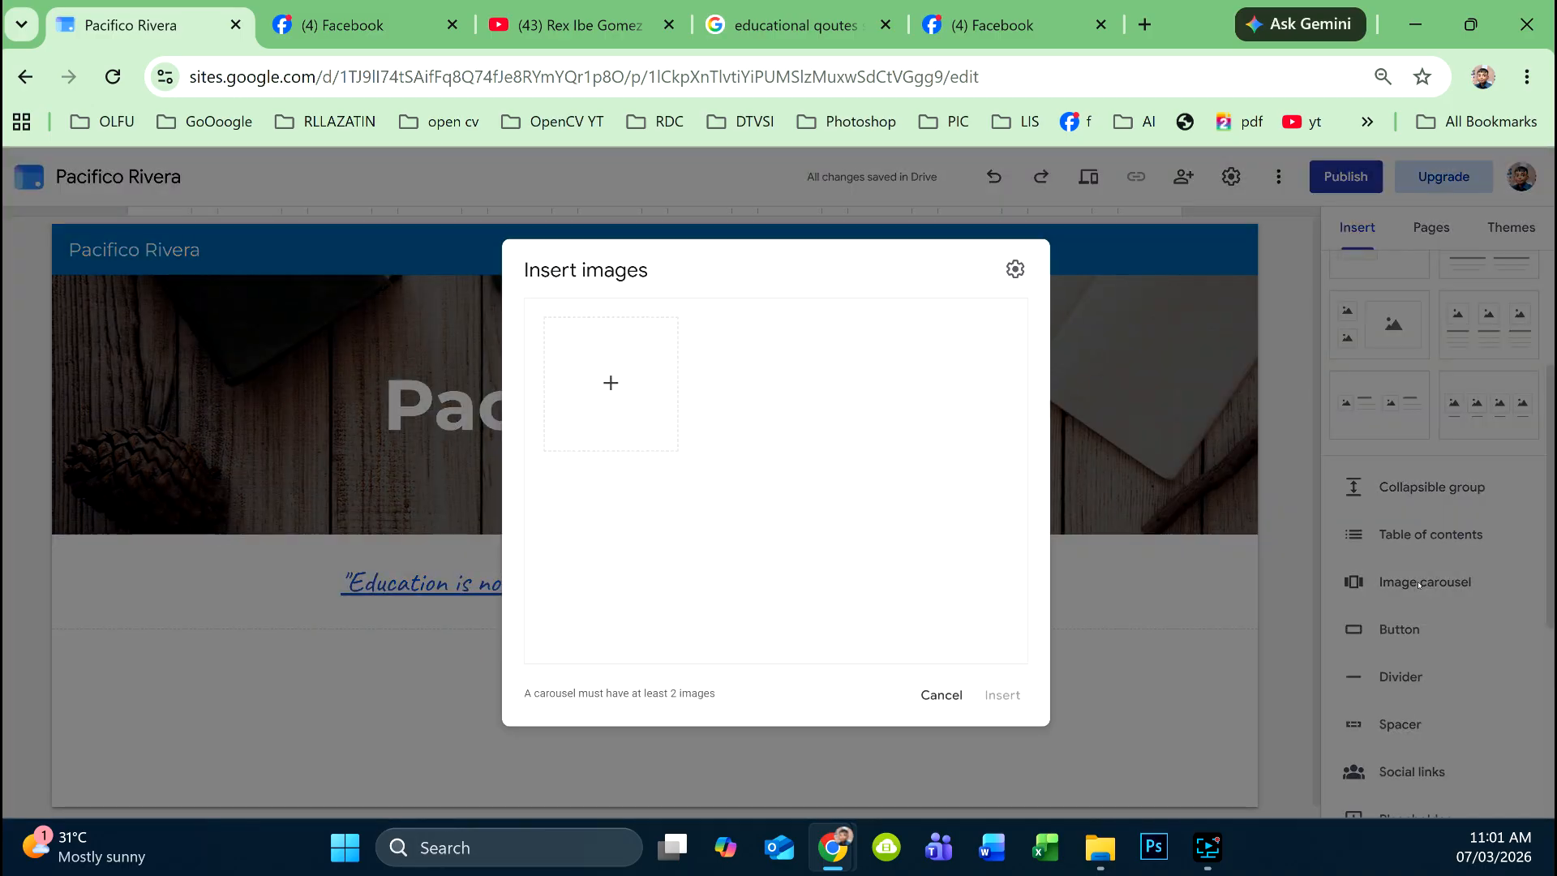
pyautogui.click(618, 391)
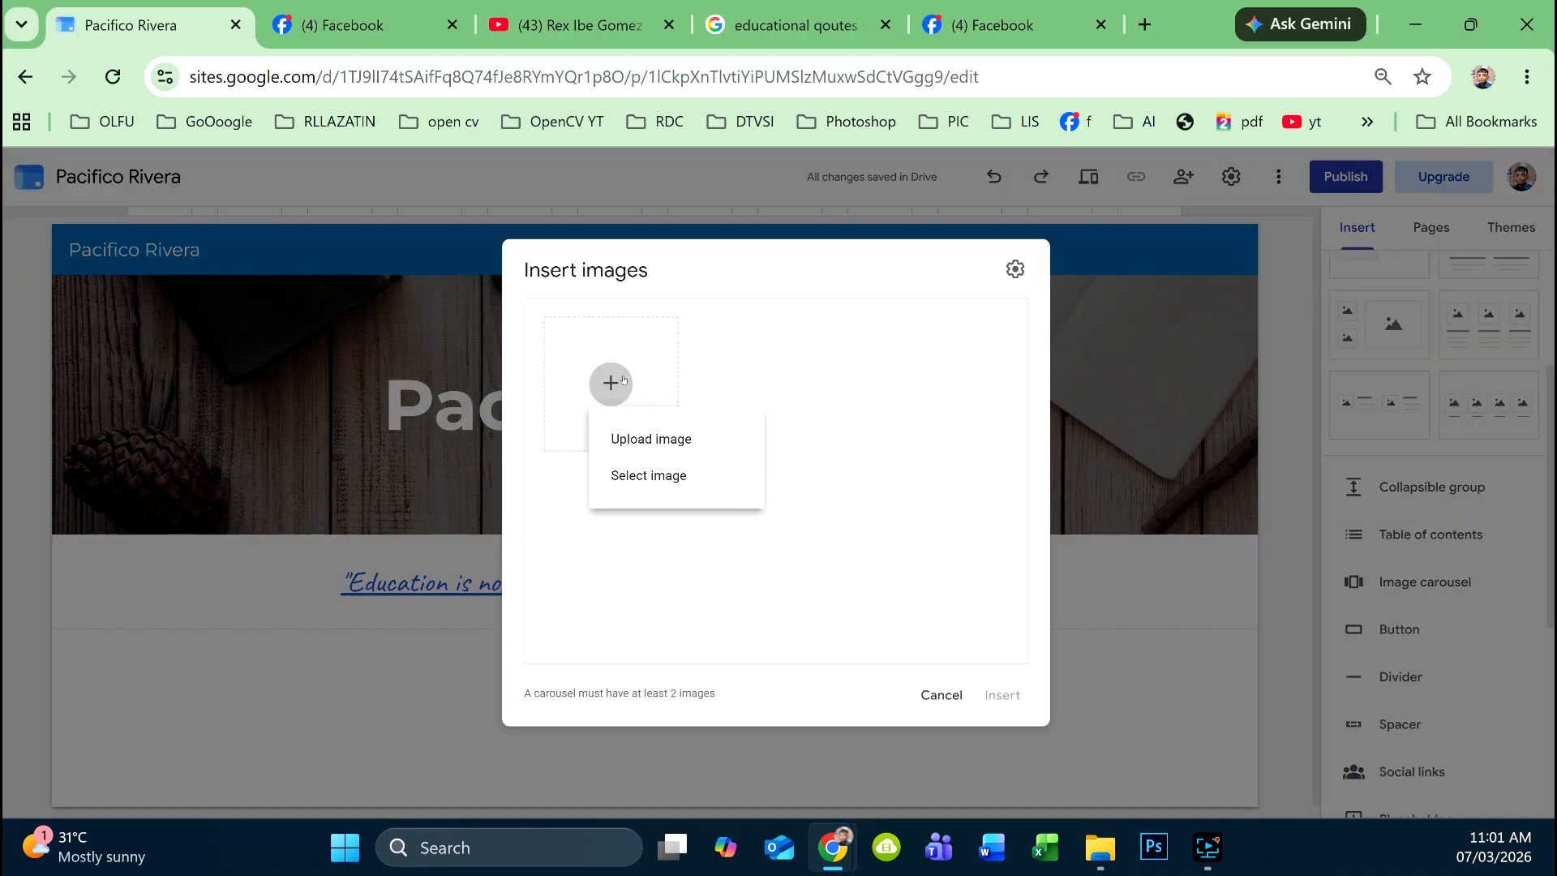
pyautogui.click(667, 436)
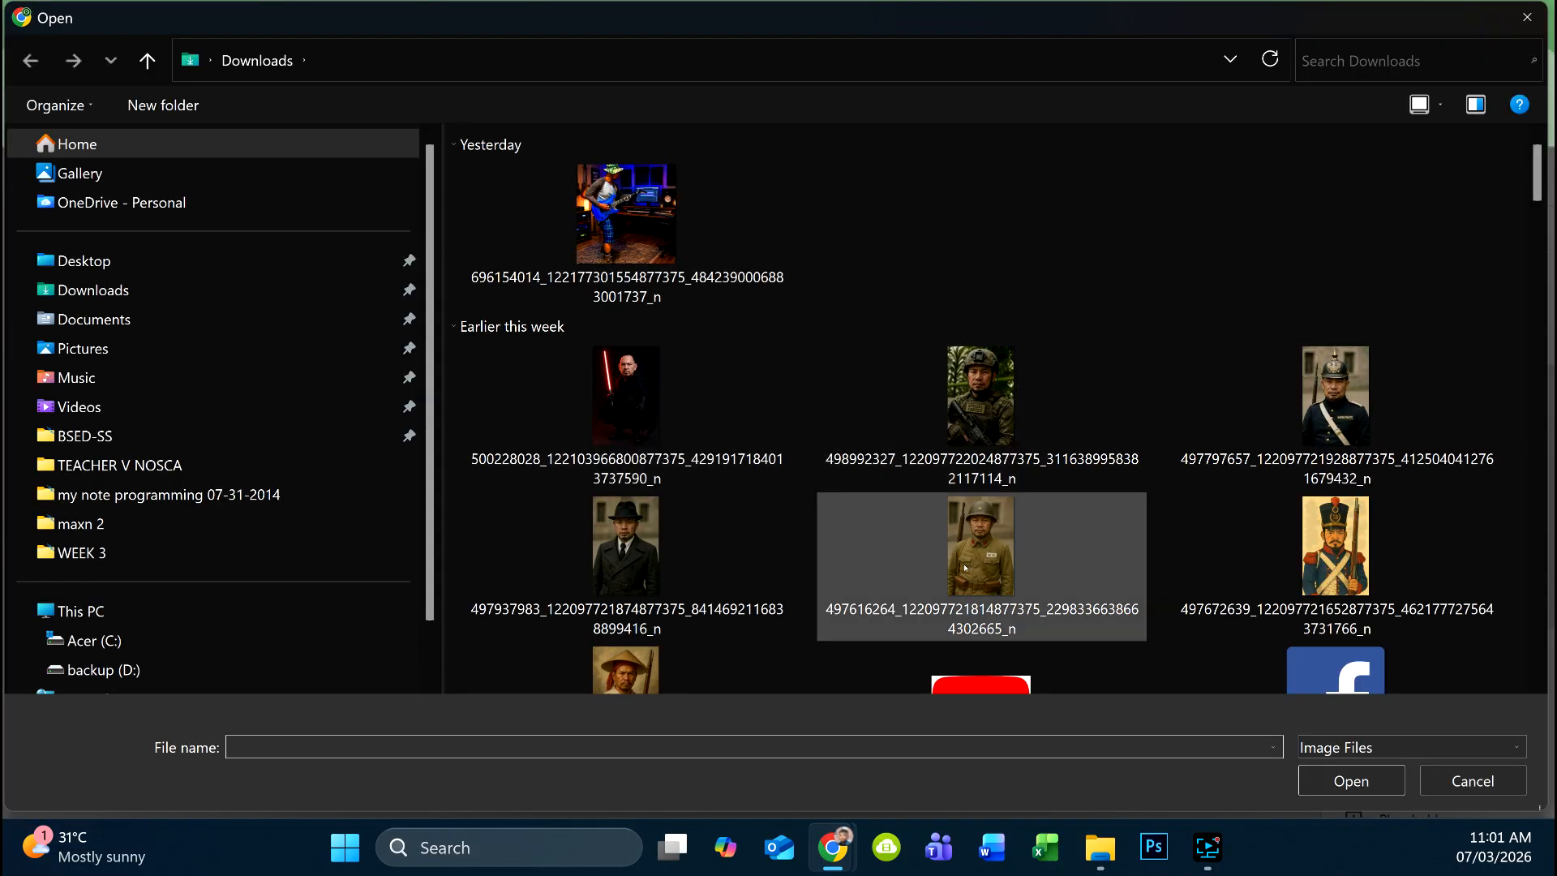
# - Select the seven soldier portraits in Downloads and load them into the carousel image list
pyautogui.click(965, 568)
pyautogui.keyDown('ctrl'); pyautogui.click(697, 567); pyautogui.keyUp('ctrl')
pyautogui.keyDown('ctrl'); pyautogui.click(739, 438); pyautogui.keyUp('ctrl')
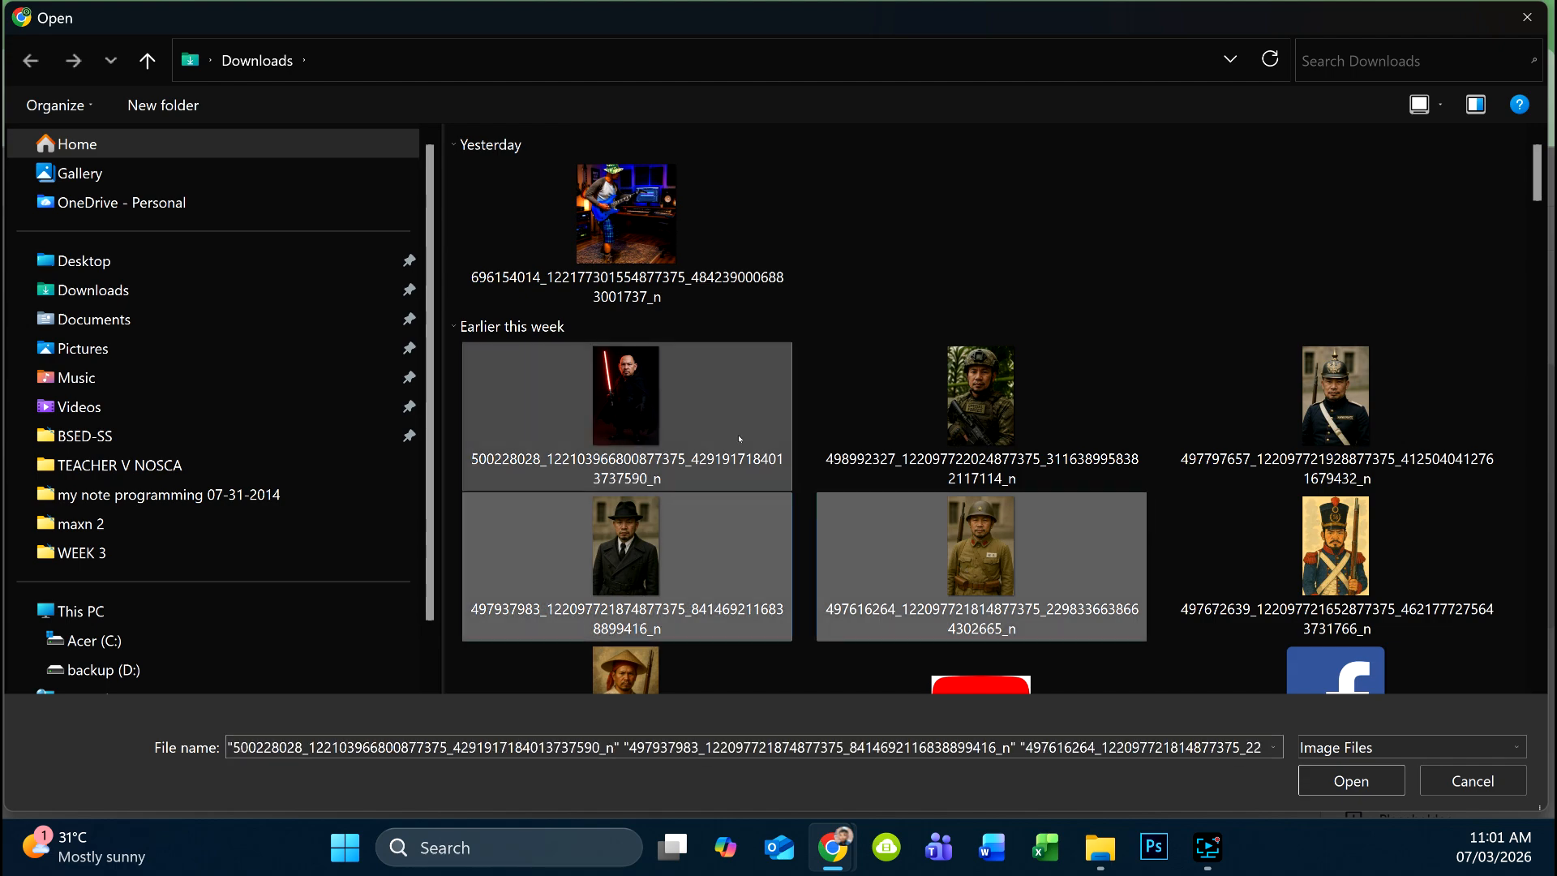
pyautogui.keyDown('ctrl'); pyautogui.click(981, 406); pyautogui.keyUp('ctrl')
pyautogui.keyDown('ctrl'); pyautogui.click(1335, 406); pyautogui.keyUp('ctrl')
pyautogui.keyDown('ctrl'); pyautogui.click(1297, 573); pyautogui.keyUp('ctrl')
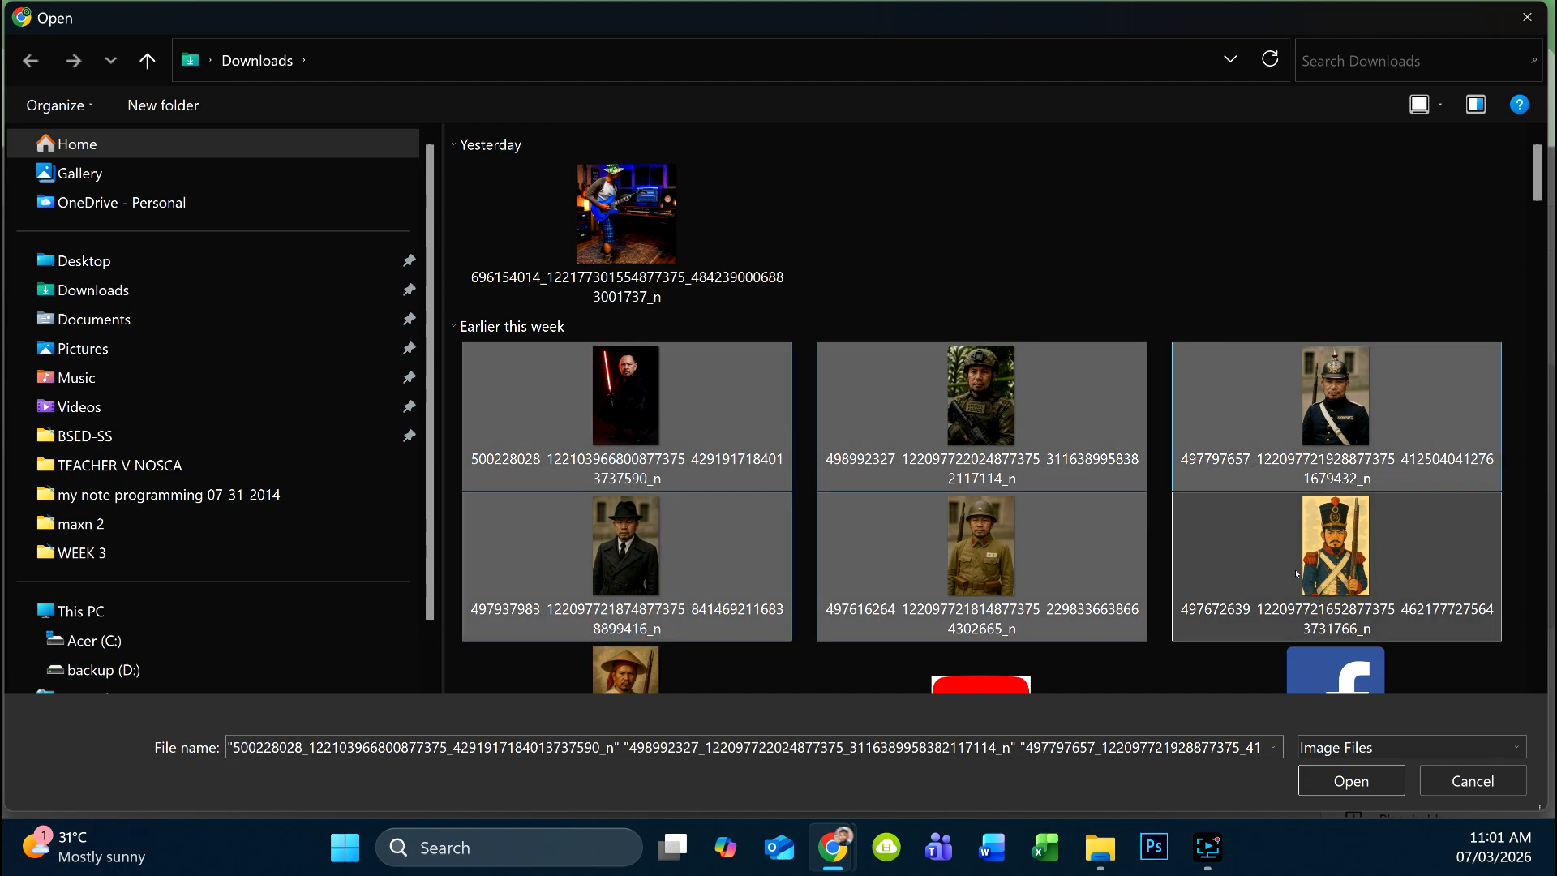
pyautogui.keyDown('ctrl'); pyautogui.click(697, 673); pyautogui.keyUp('ctrl')
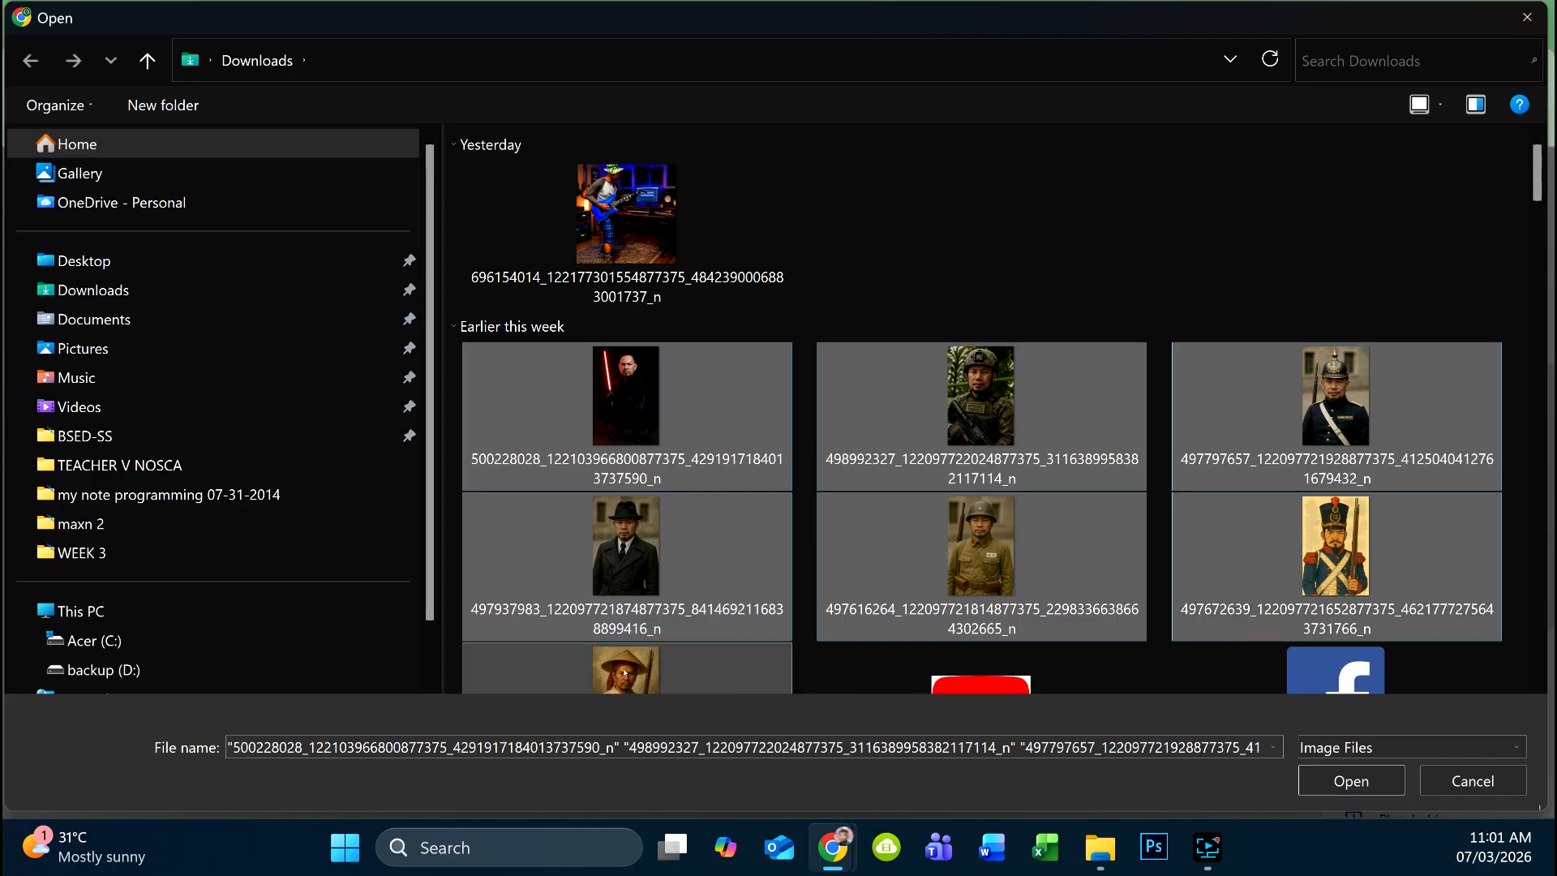
pyautogui.click(1350, 780)
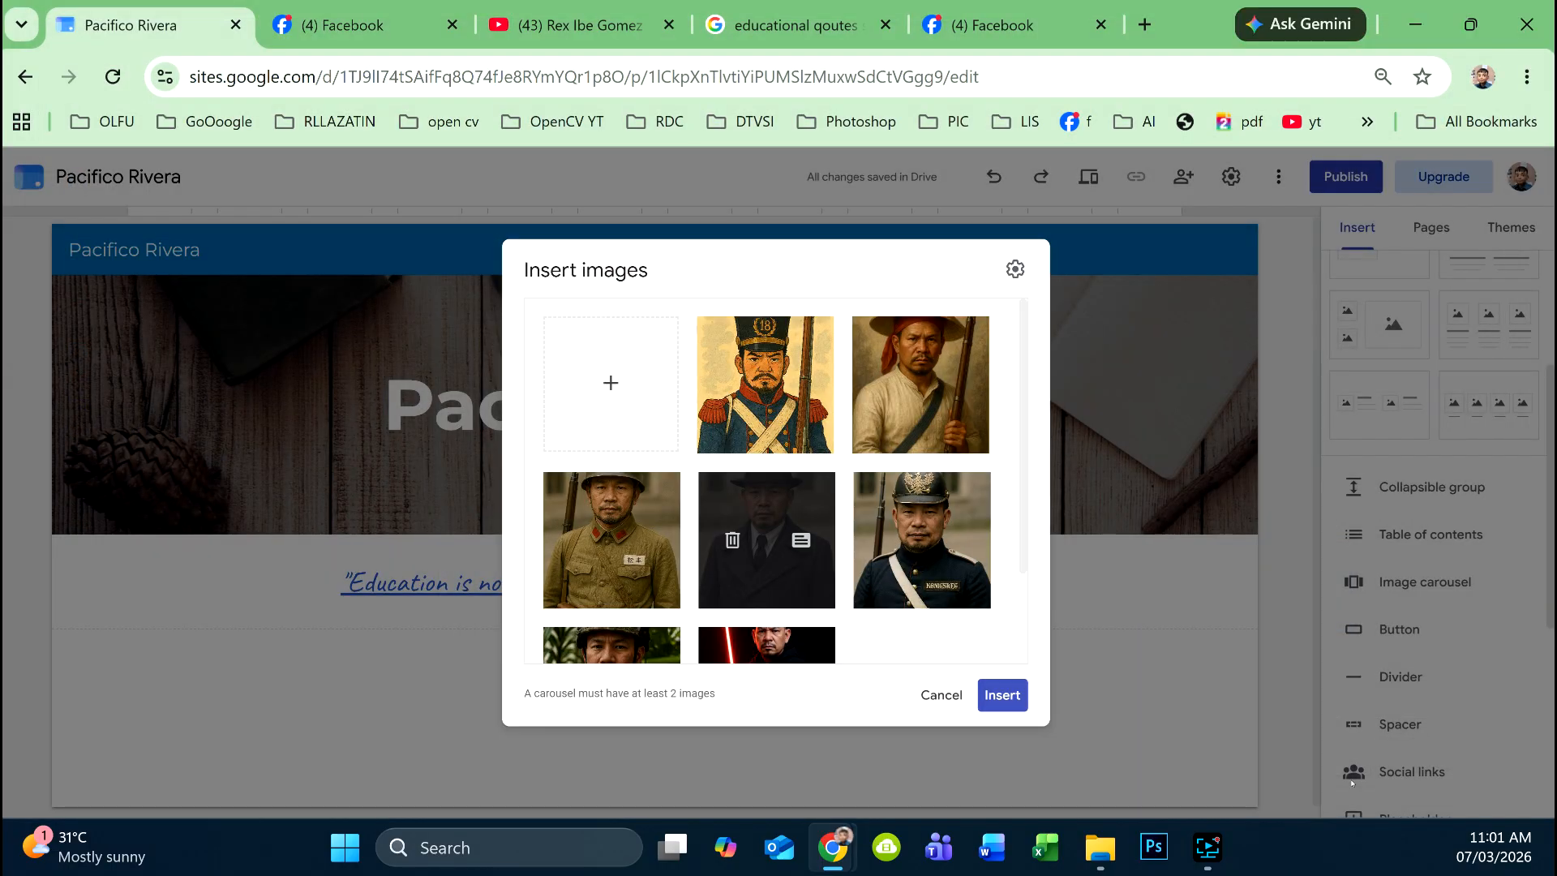
# - Insert the seven-photo carousel, centre it above the quote, and start a social links block
pyautogui.click(1017, 695)
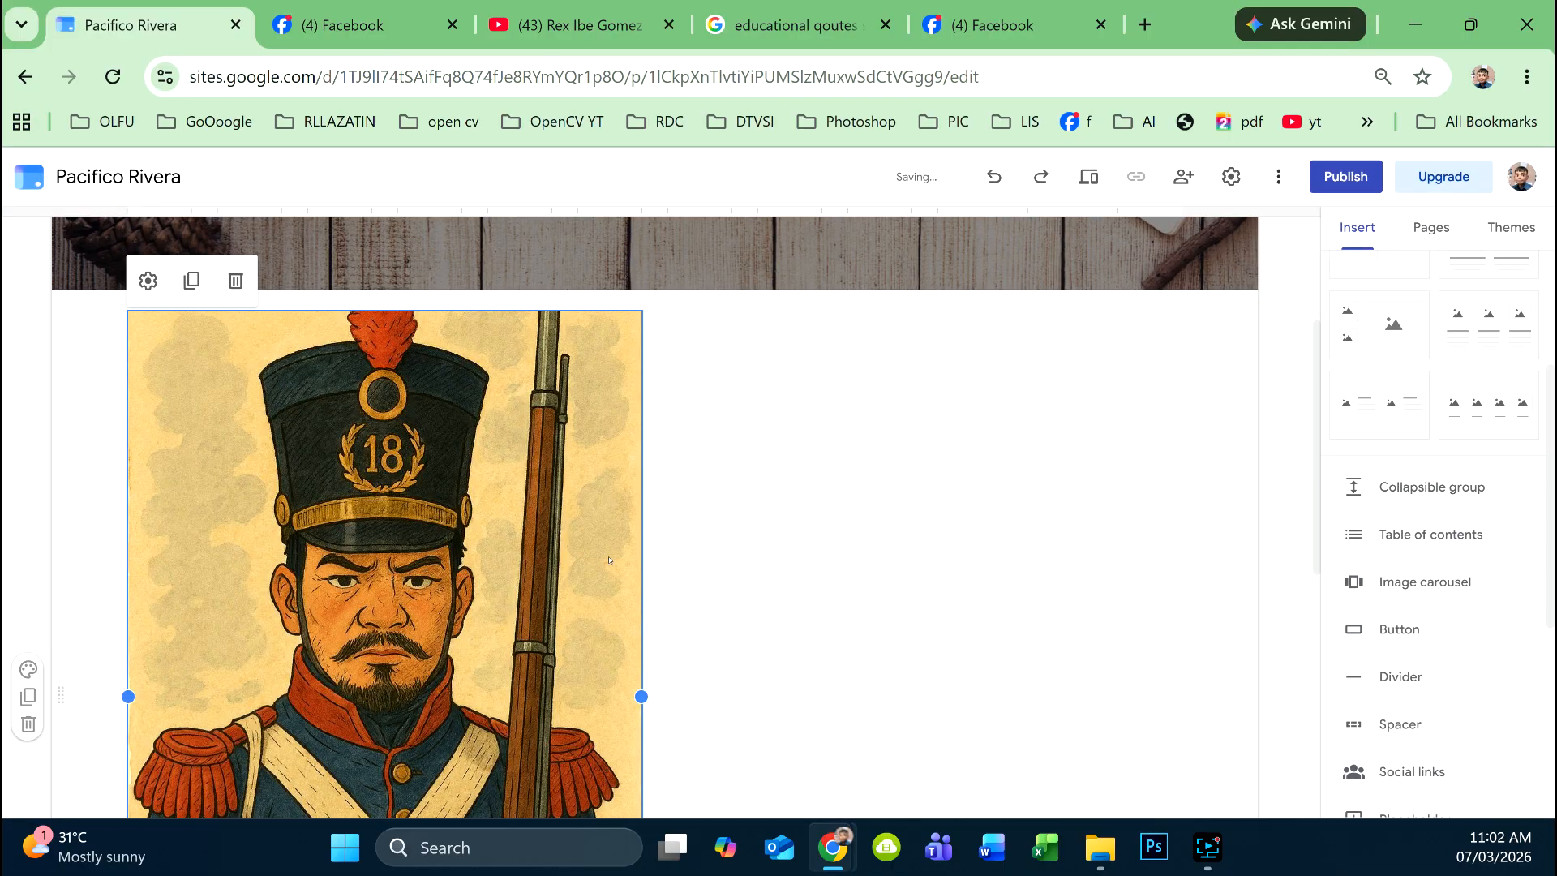
pyautogui.moveTo(571, 557); pyautogui.dragTo(806, 505)
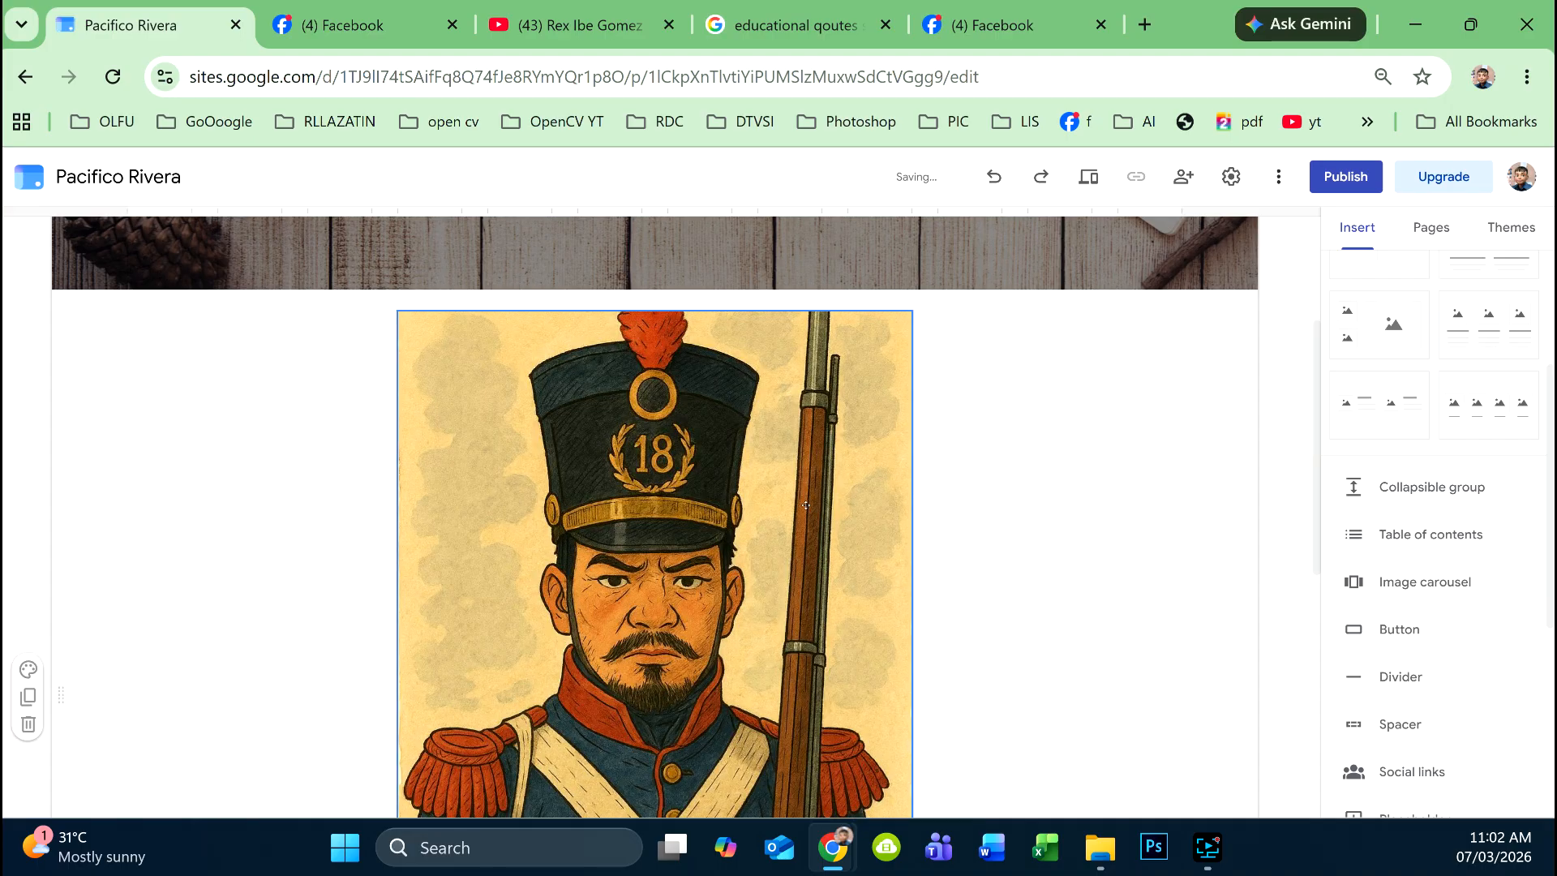
pyautogui.scroll(-6, 826, 490)
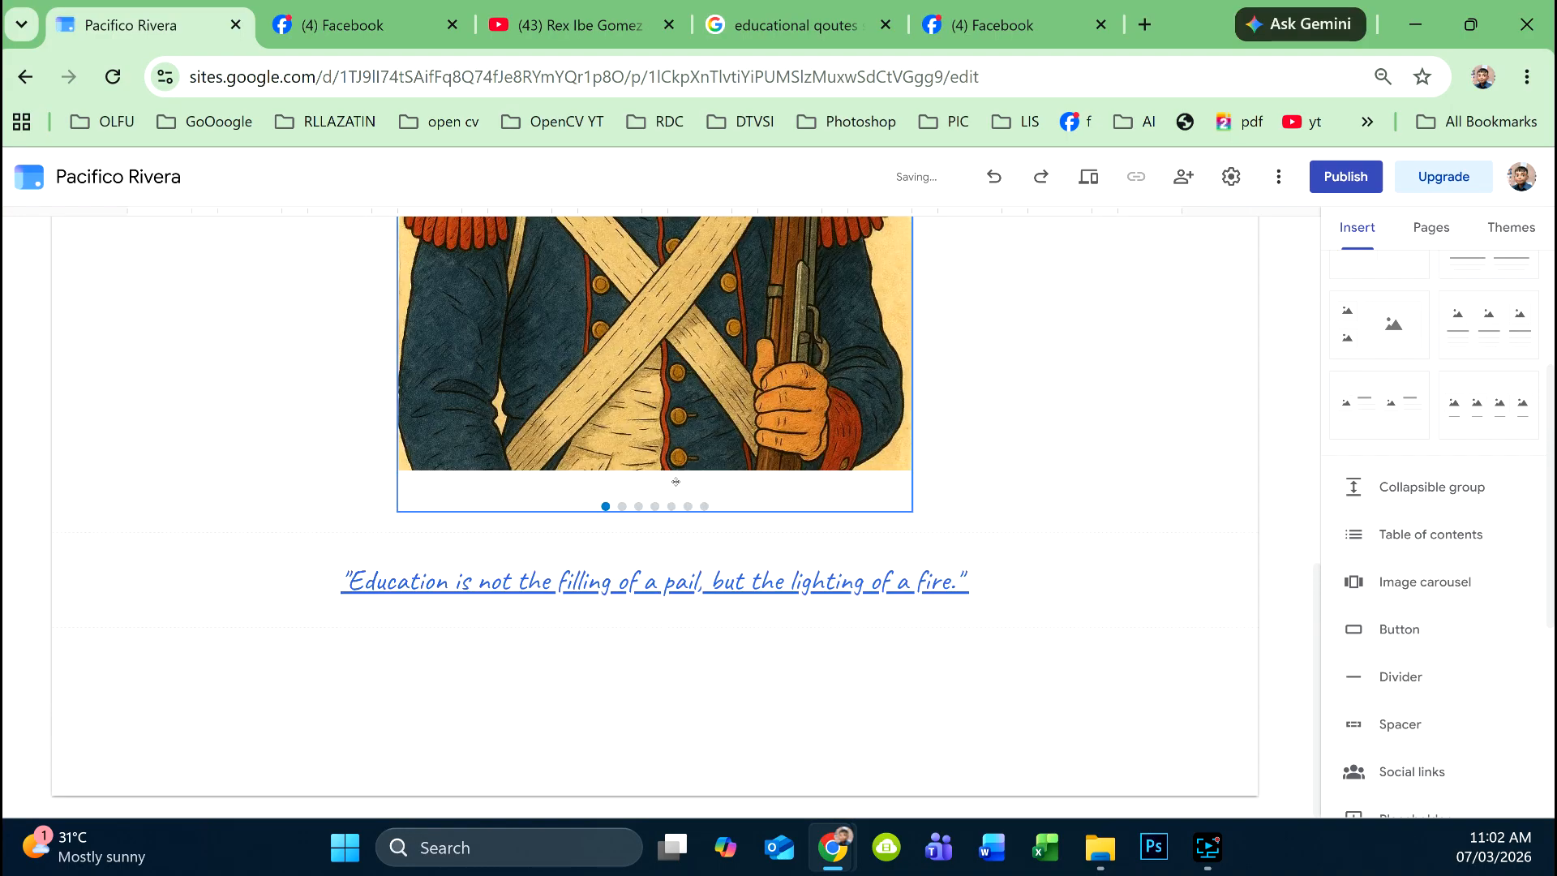
pyautogui.scroll(2, 664, 484)
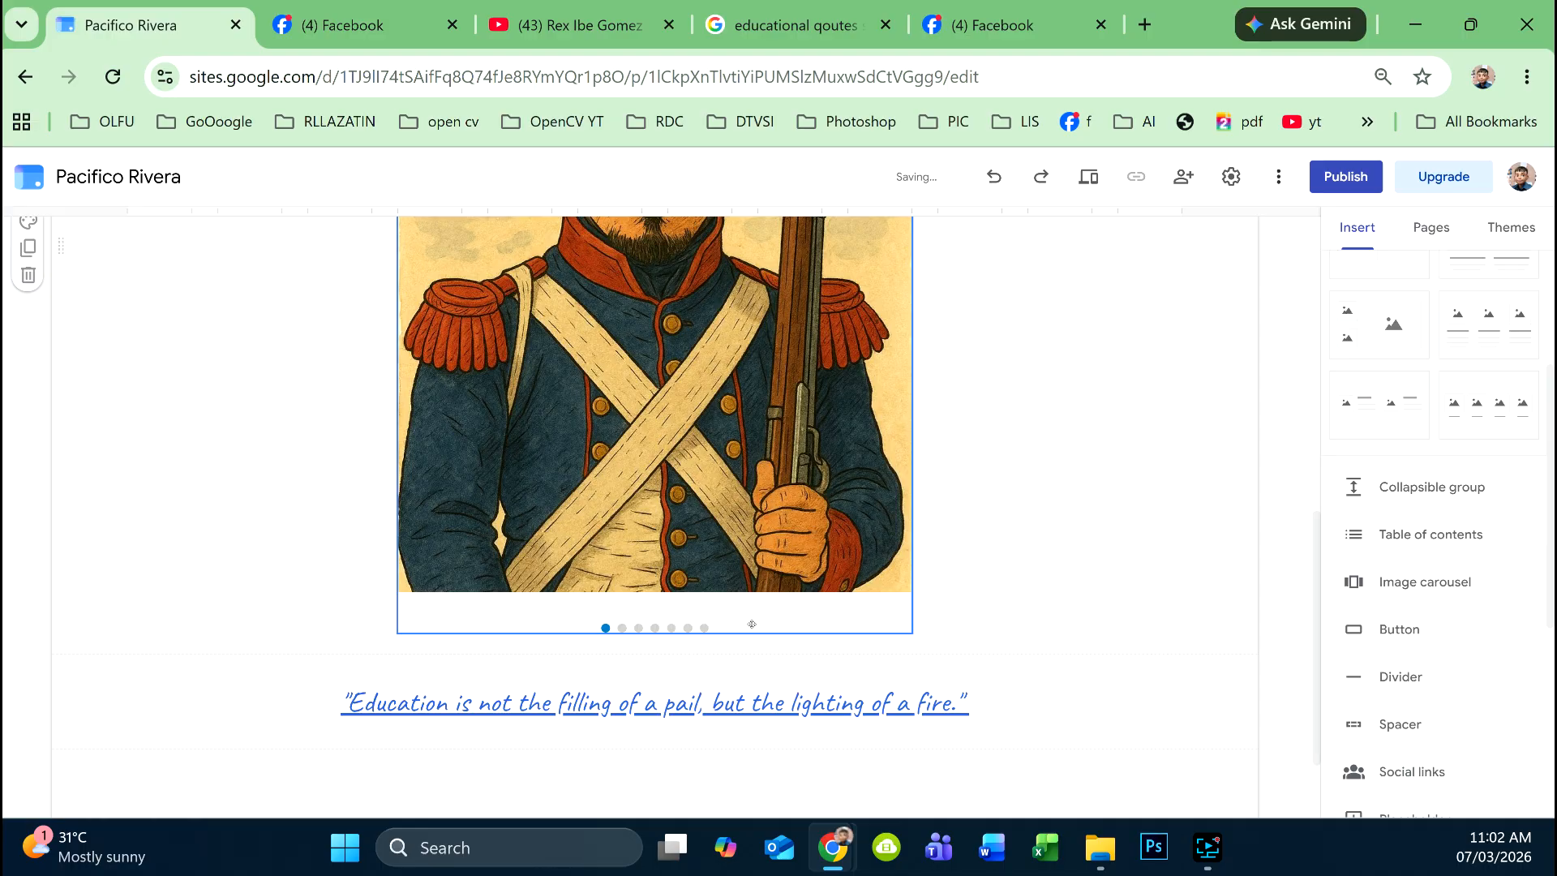
pyautogui.scroll(-2, 913, 597)
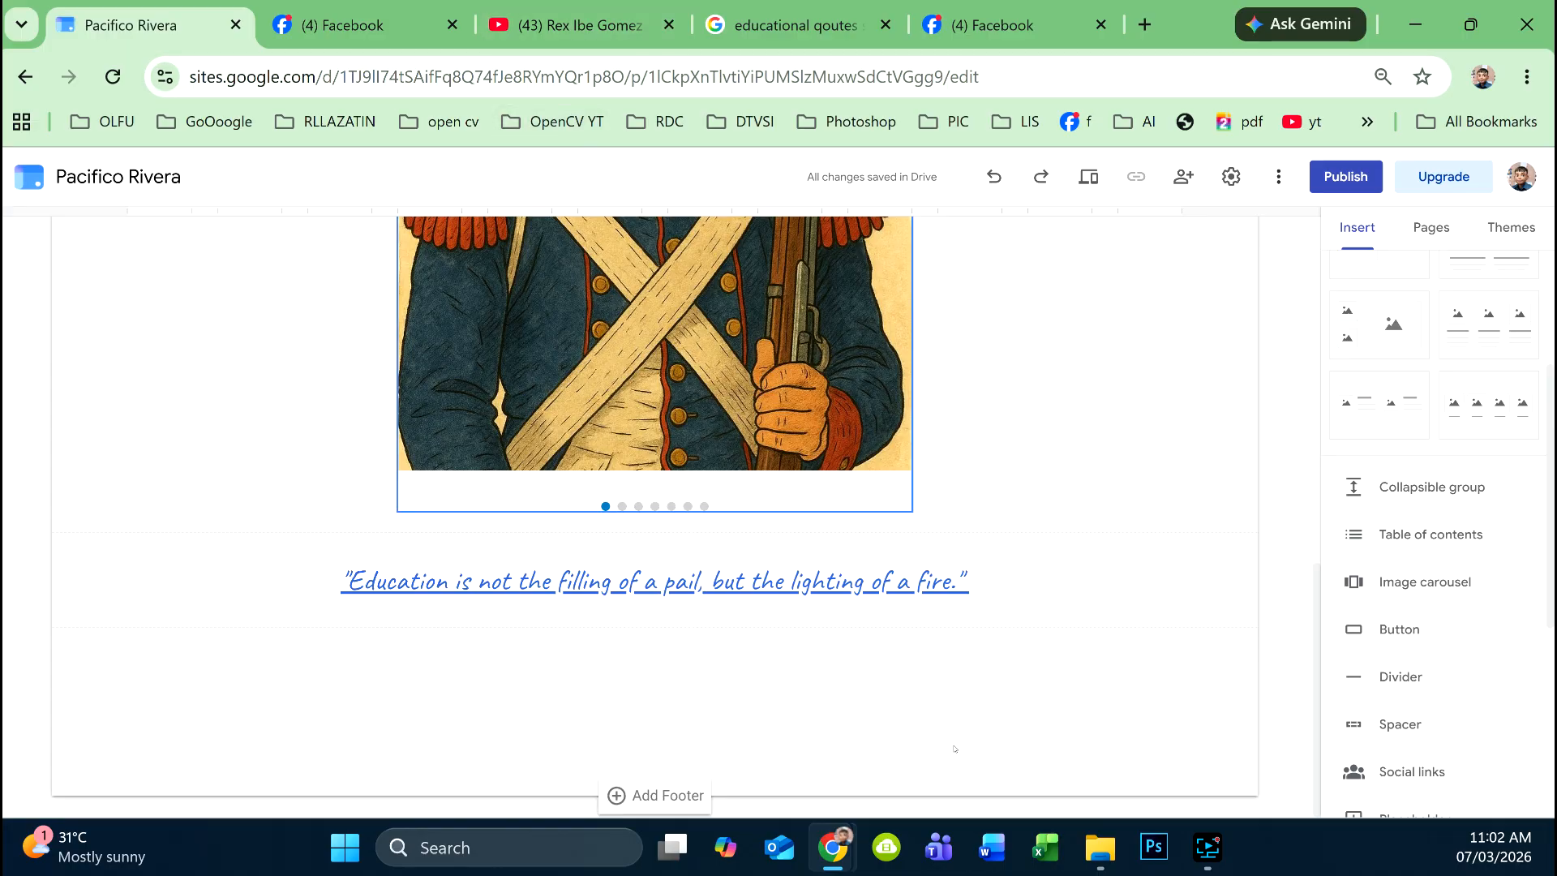
pyautogui.click(1383, 771)
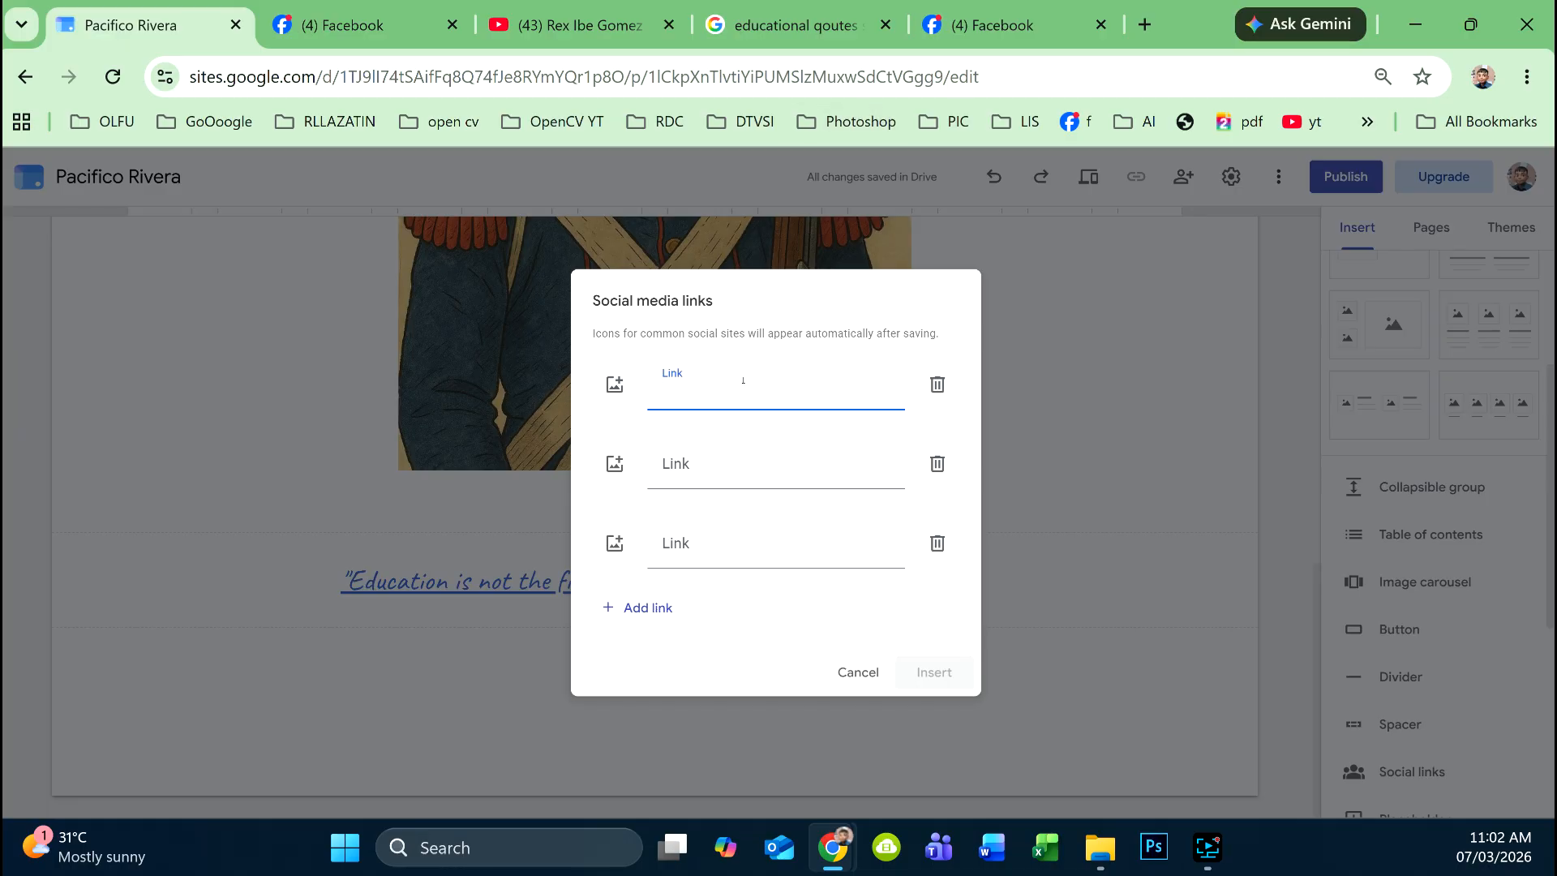
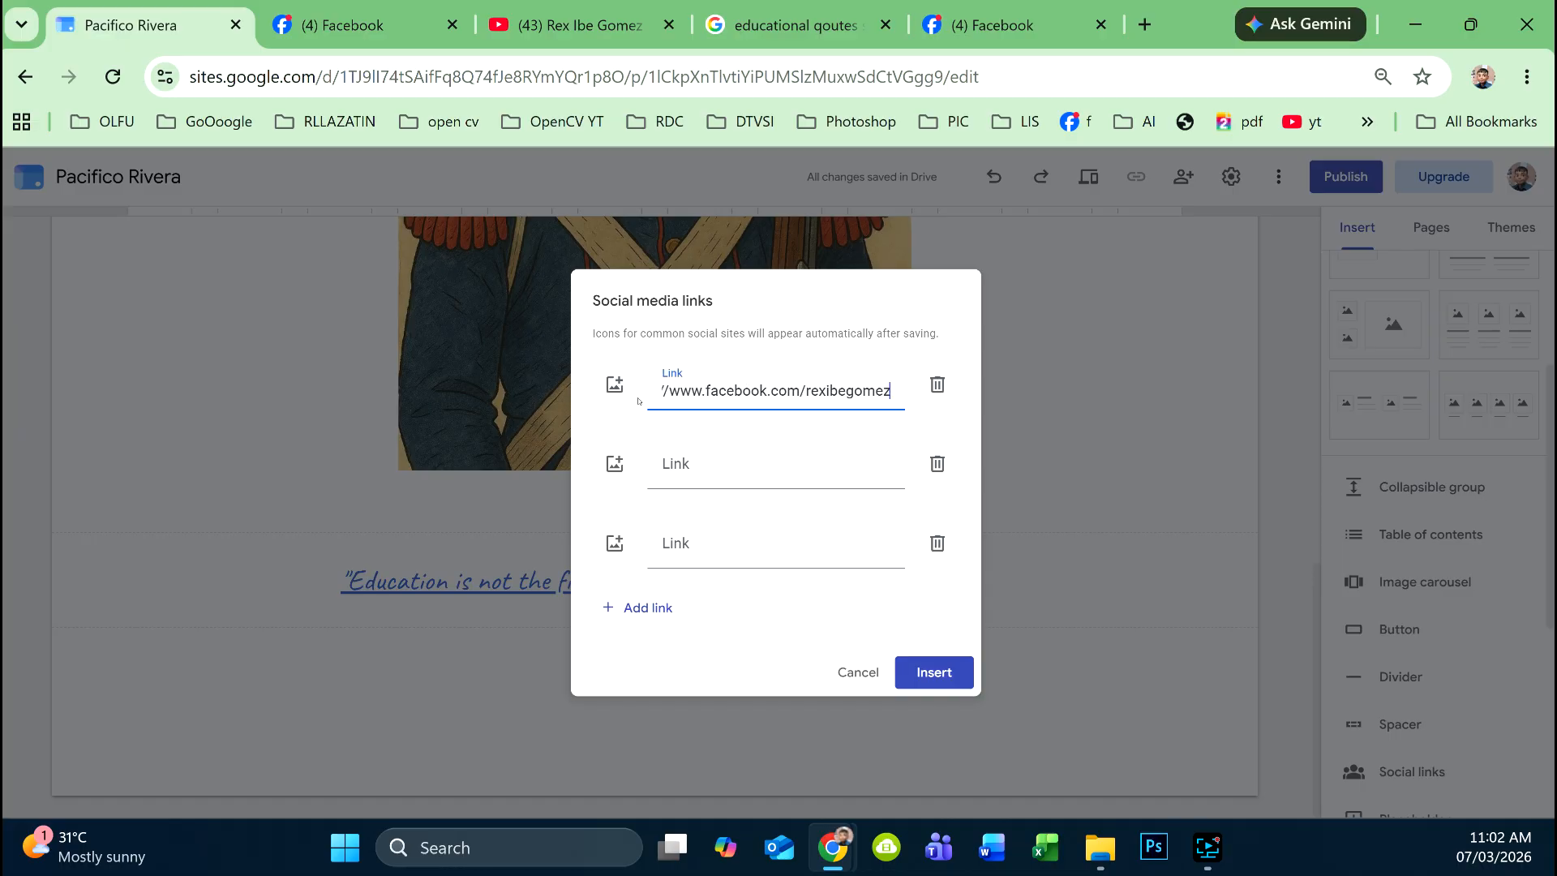
# - Set the first social link to the Facebook profile address with the uploaded fb logo icon
pyautogui.click(624, 395)
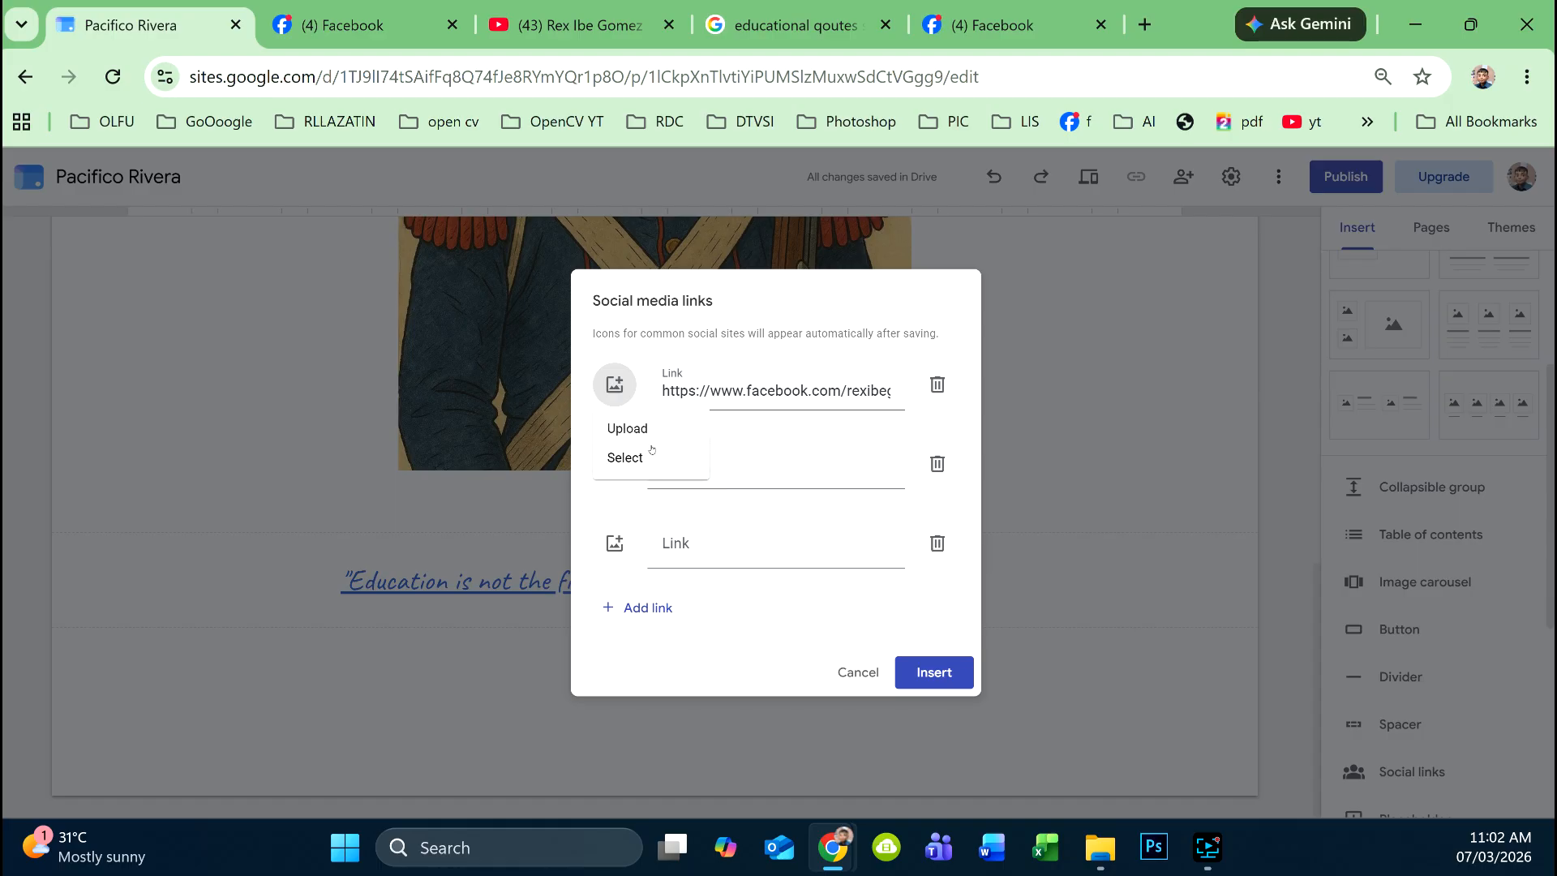
pyautogui.click(662, 432)
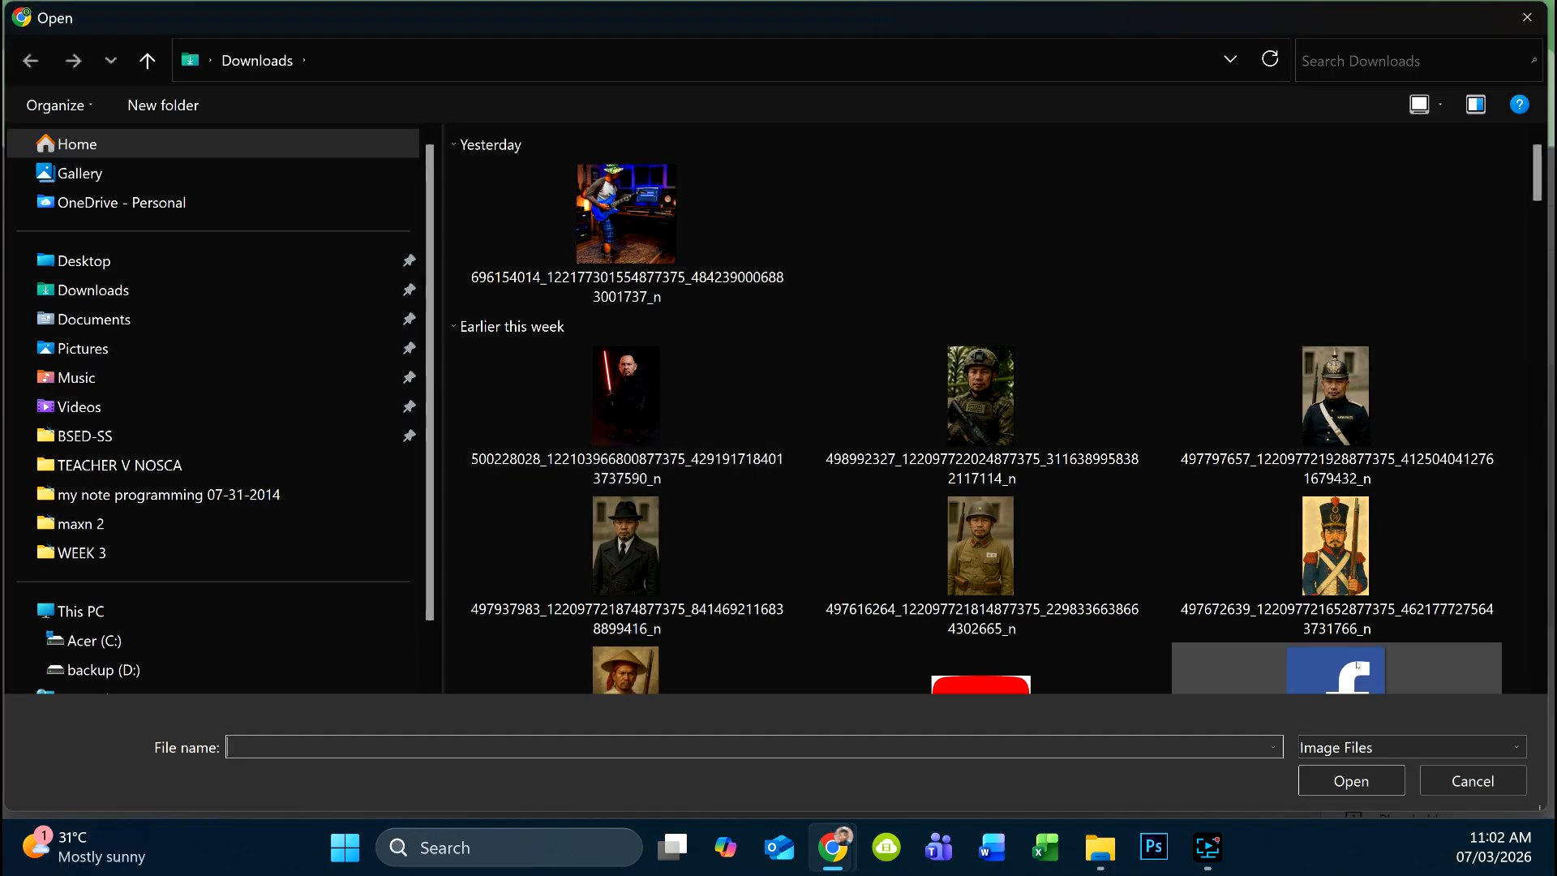
pyautogui.click(1336, 677)
pyautogui.click(1336, 780)
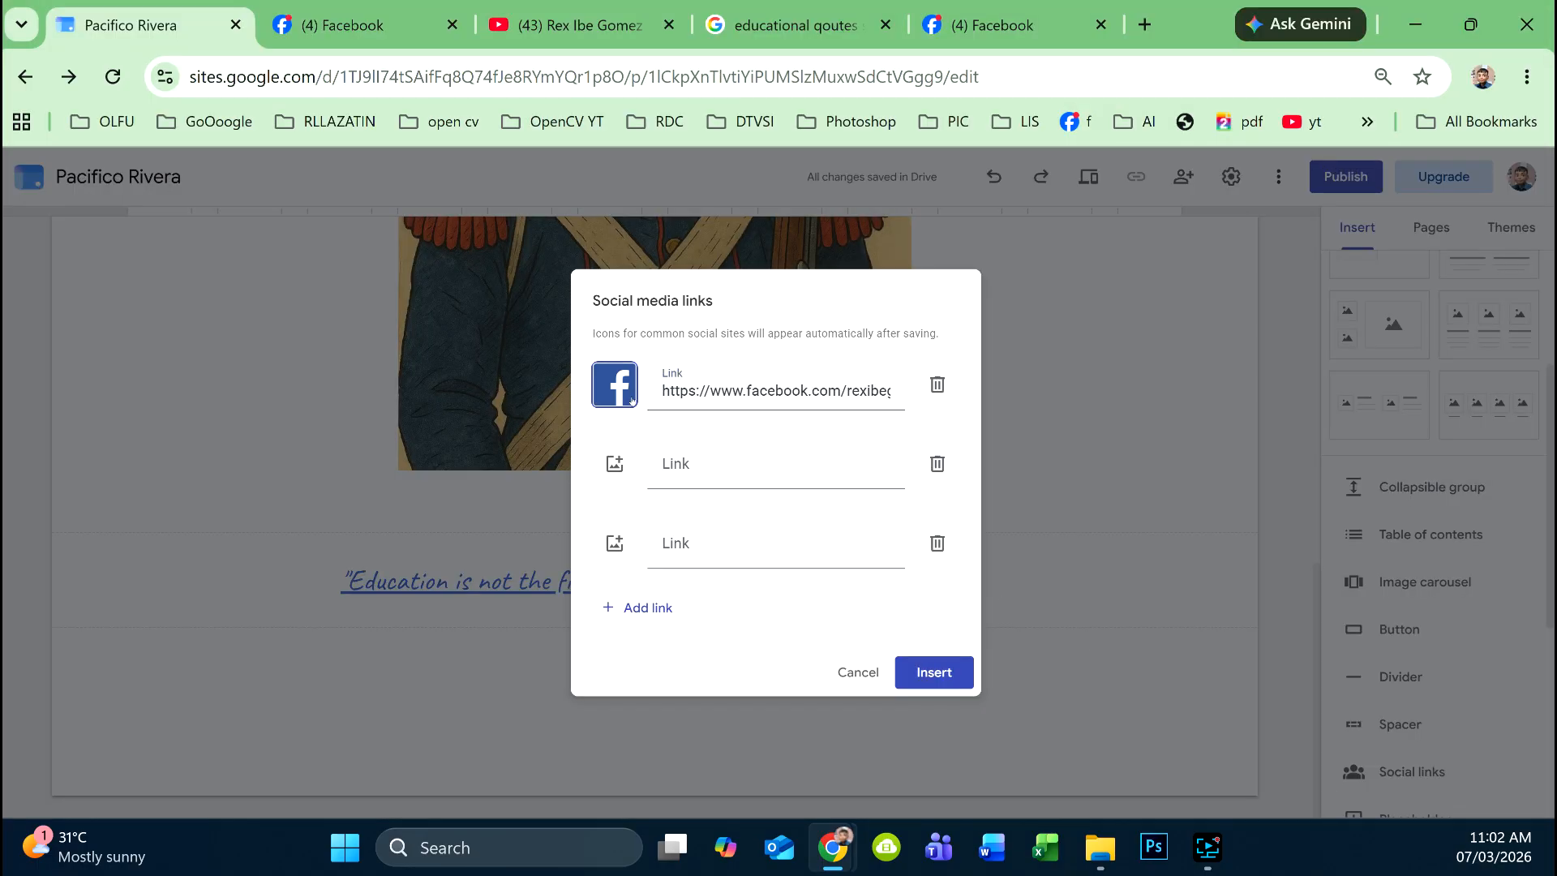
pyautogui.click(598, 39)
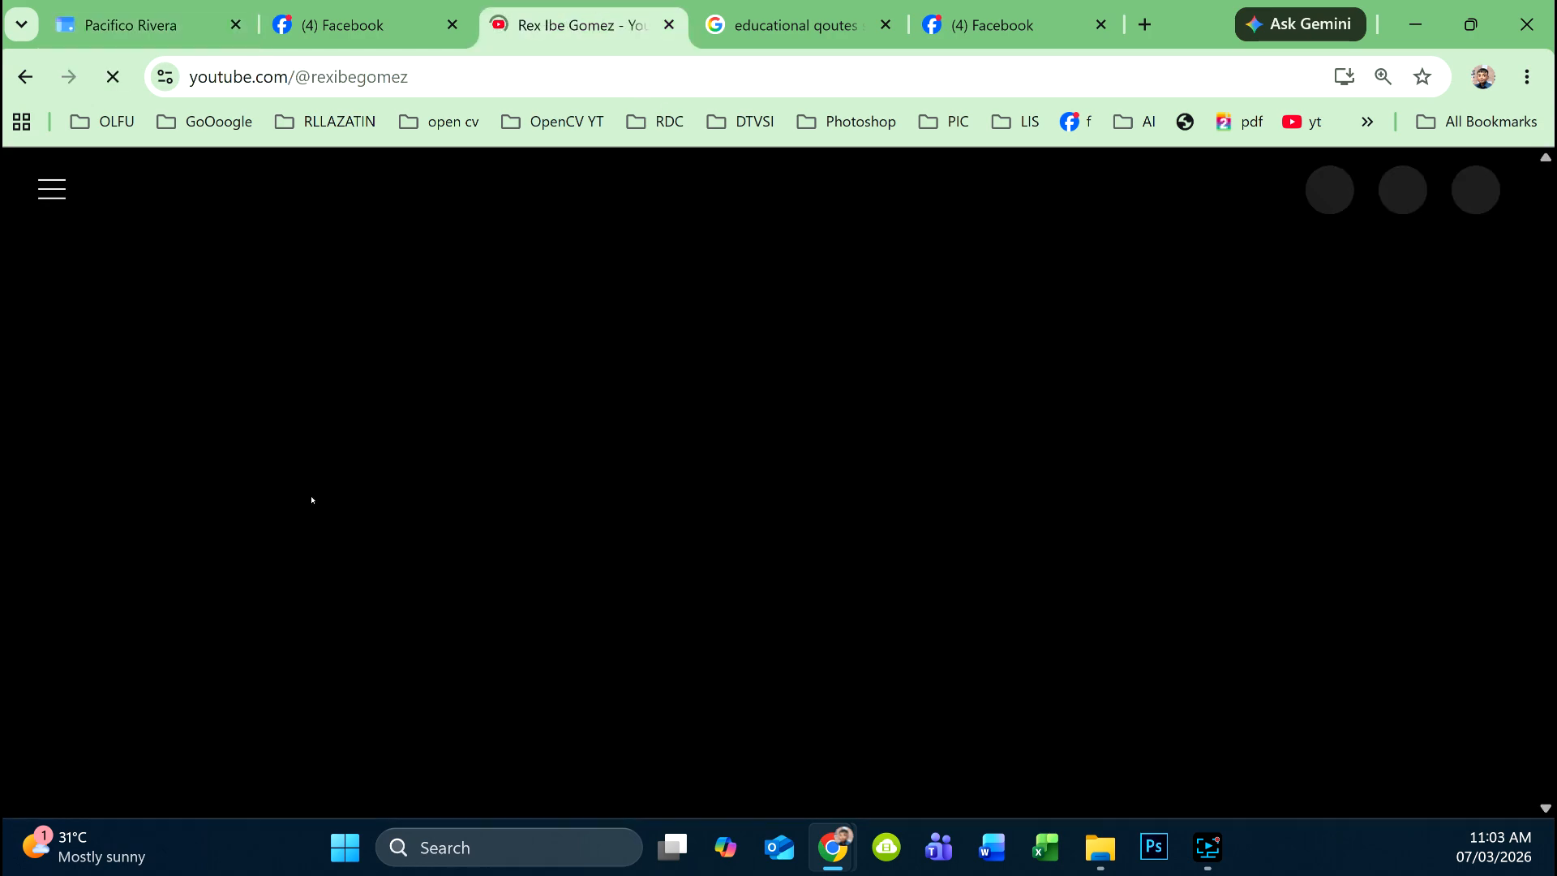
# - Copy the YouTube channel address and paste it into the second social link
pyautogui.click(424, 75)
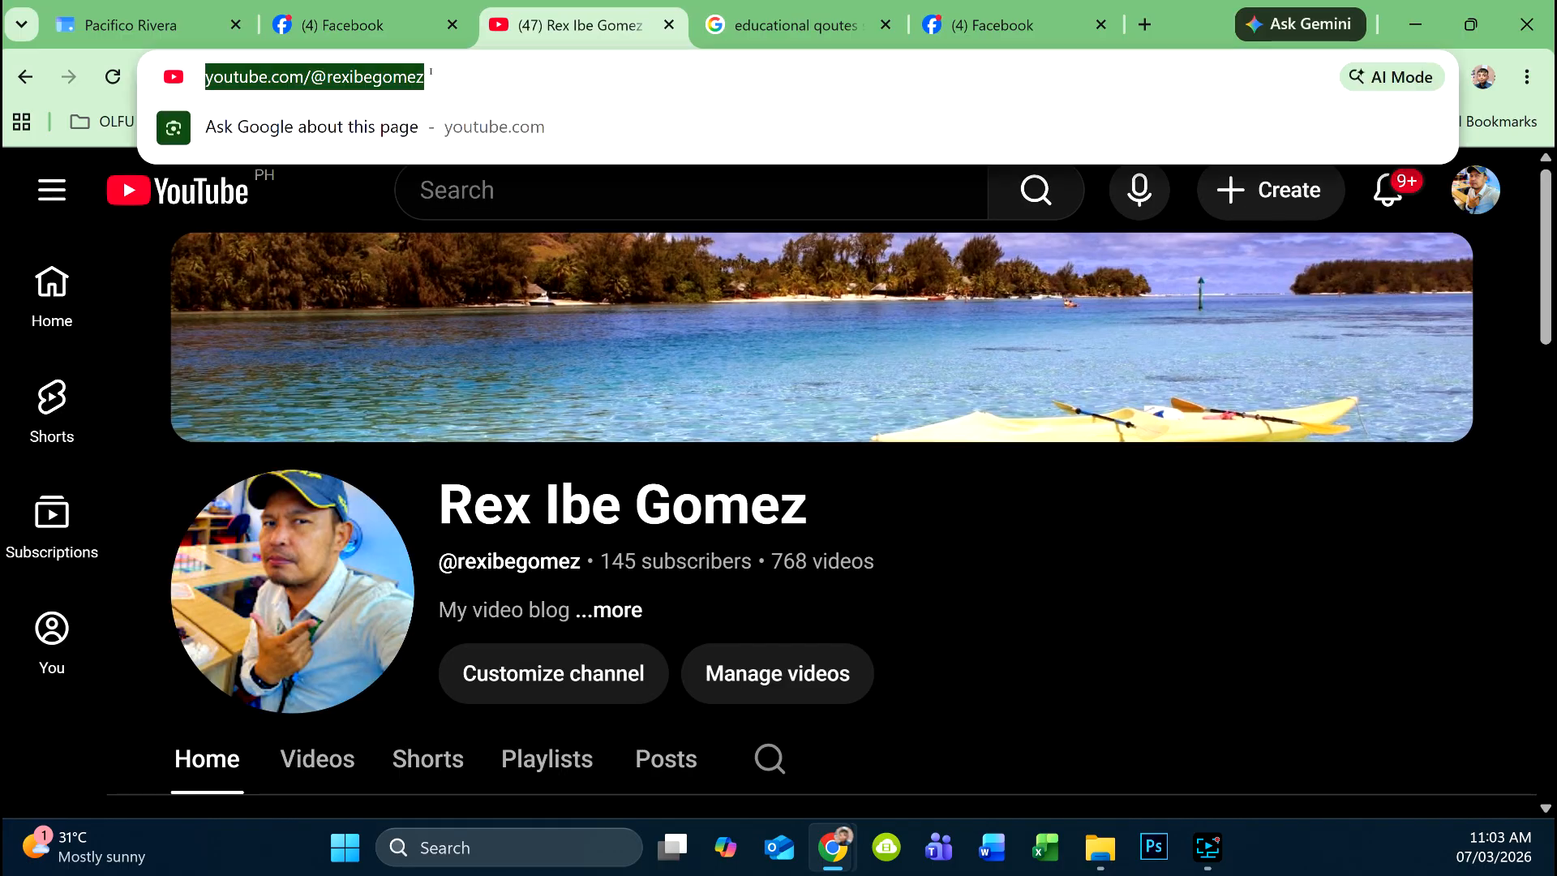
pyautogui.click(173, 26)
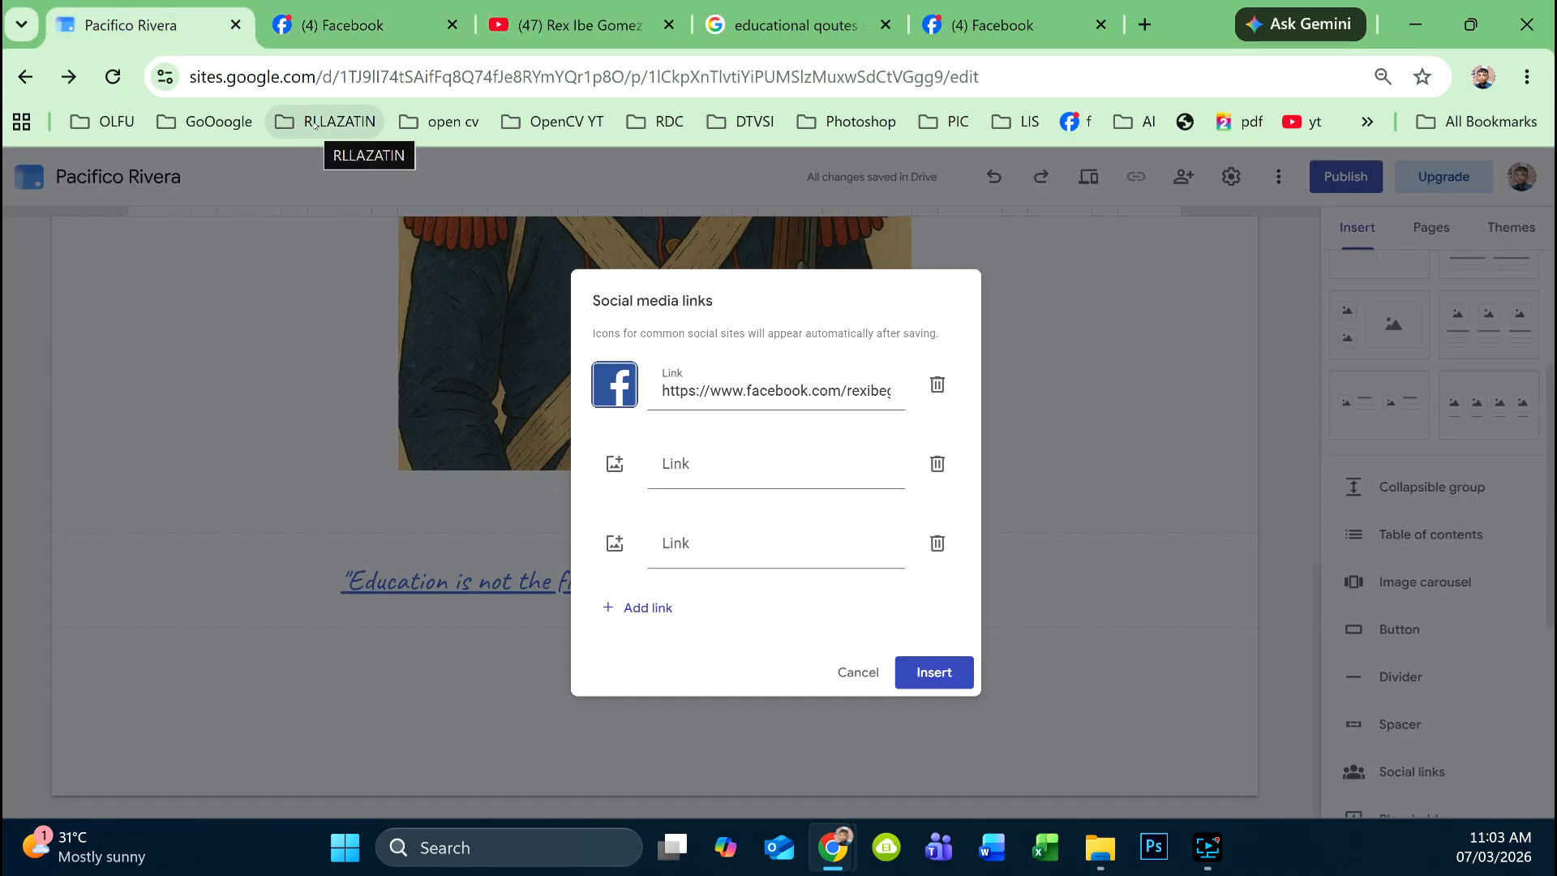
pyautogui.click(654, 470)
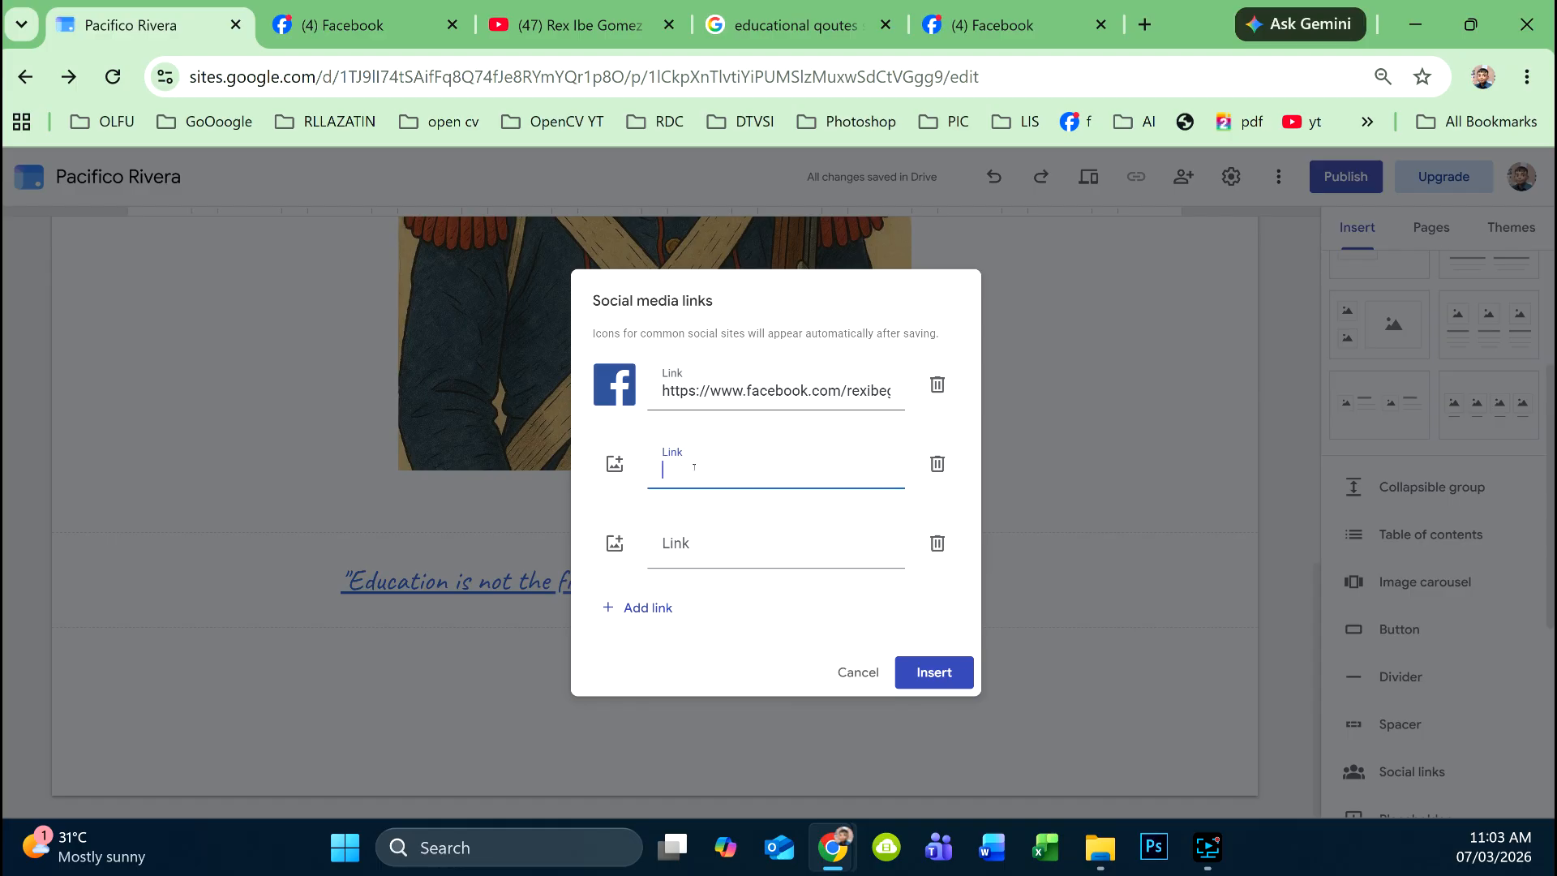
pyautogui.hotkey('ctrl', 'v')
# - Give the YouTube link the red play-button icon found by a Google Images 'youtube logo' search
pyautogui.click(615, 467)
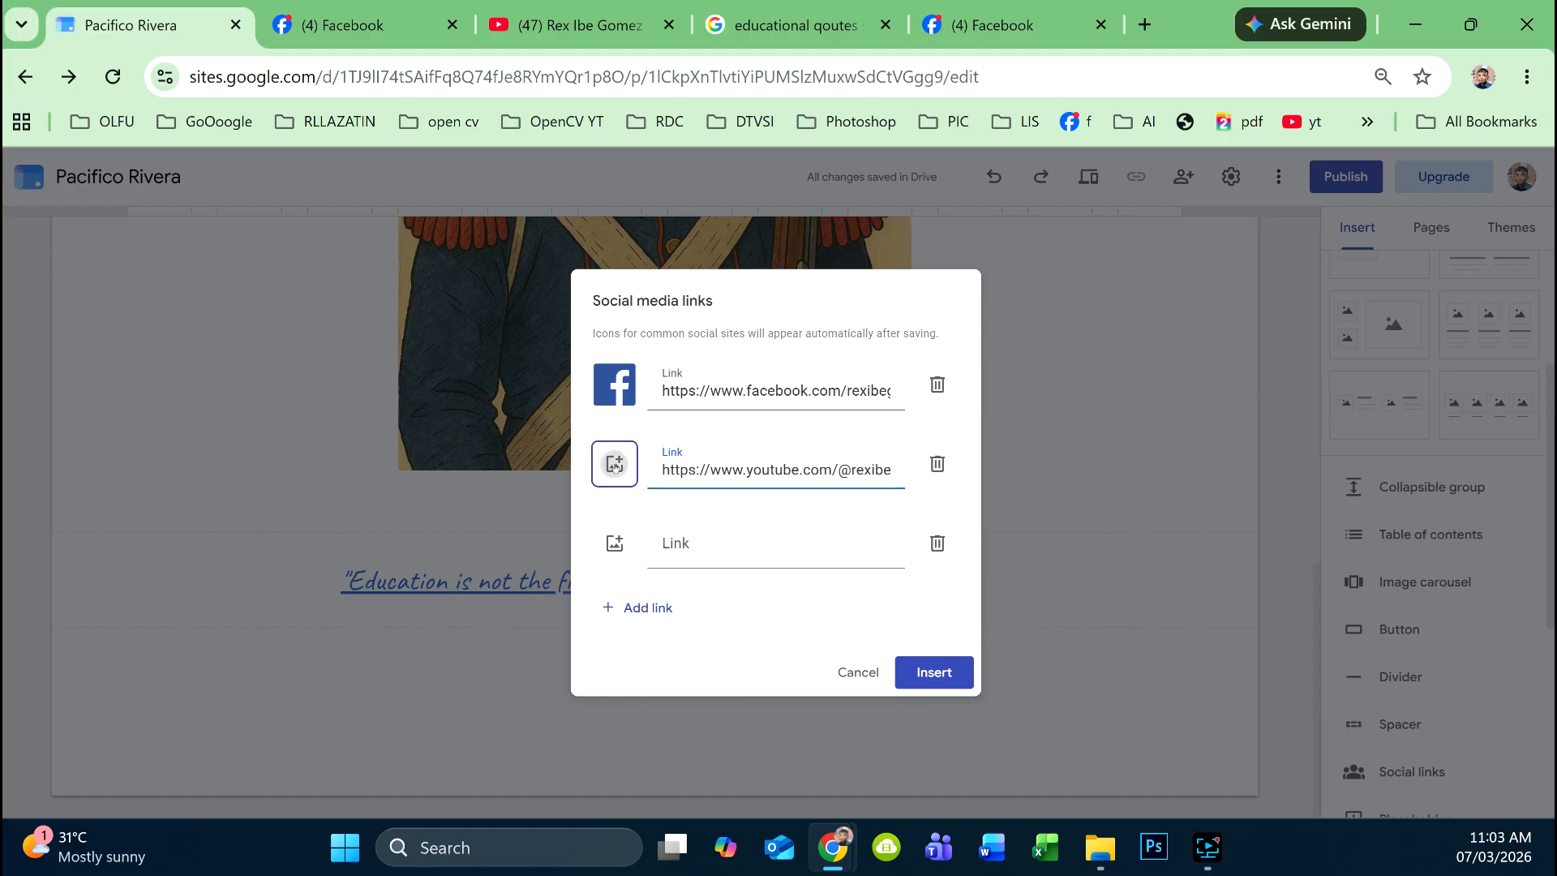
pyautogui.click(632, 537)
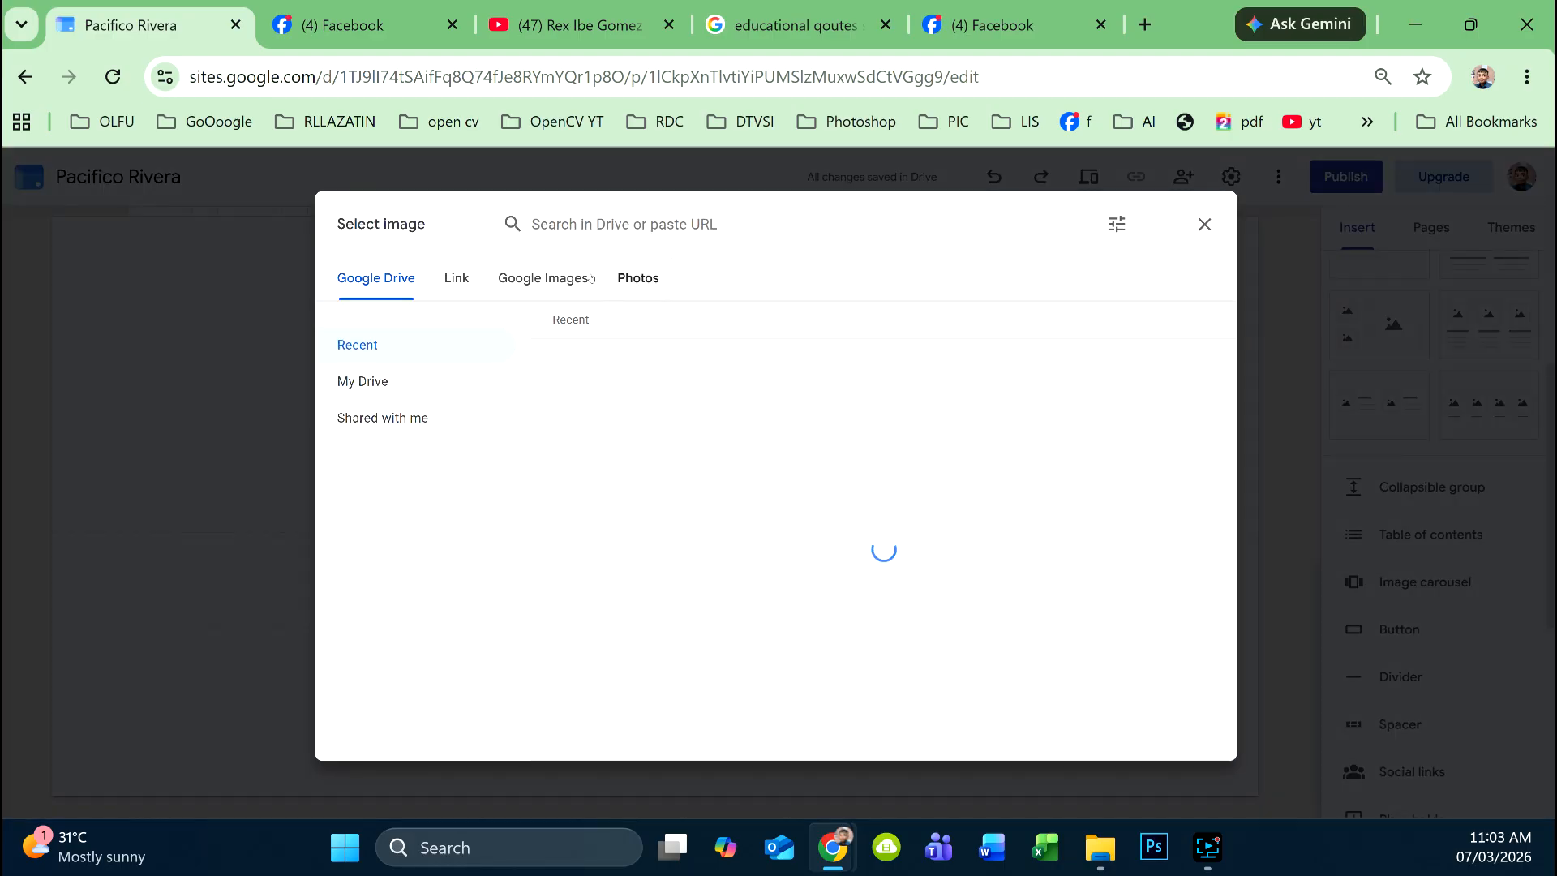
pyautogui.click(591, 278)
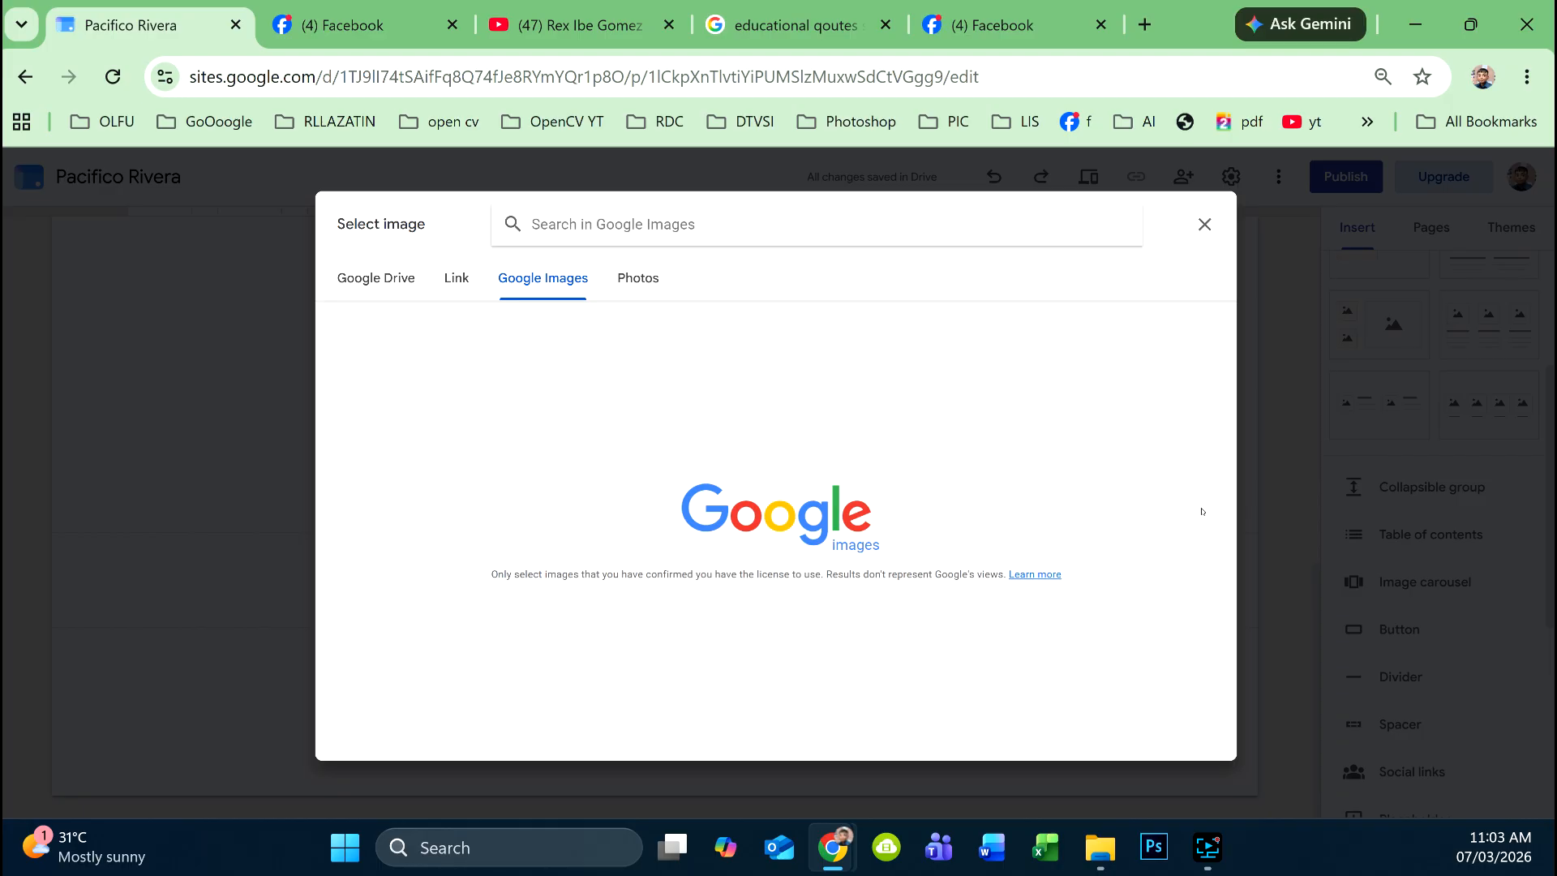
pyautogui.write('youtube ')
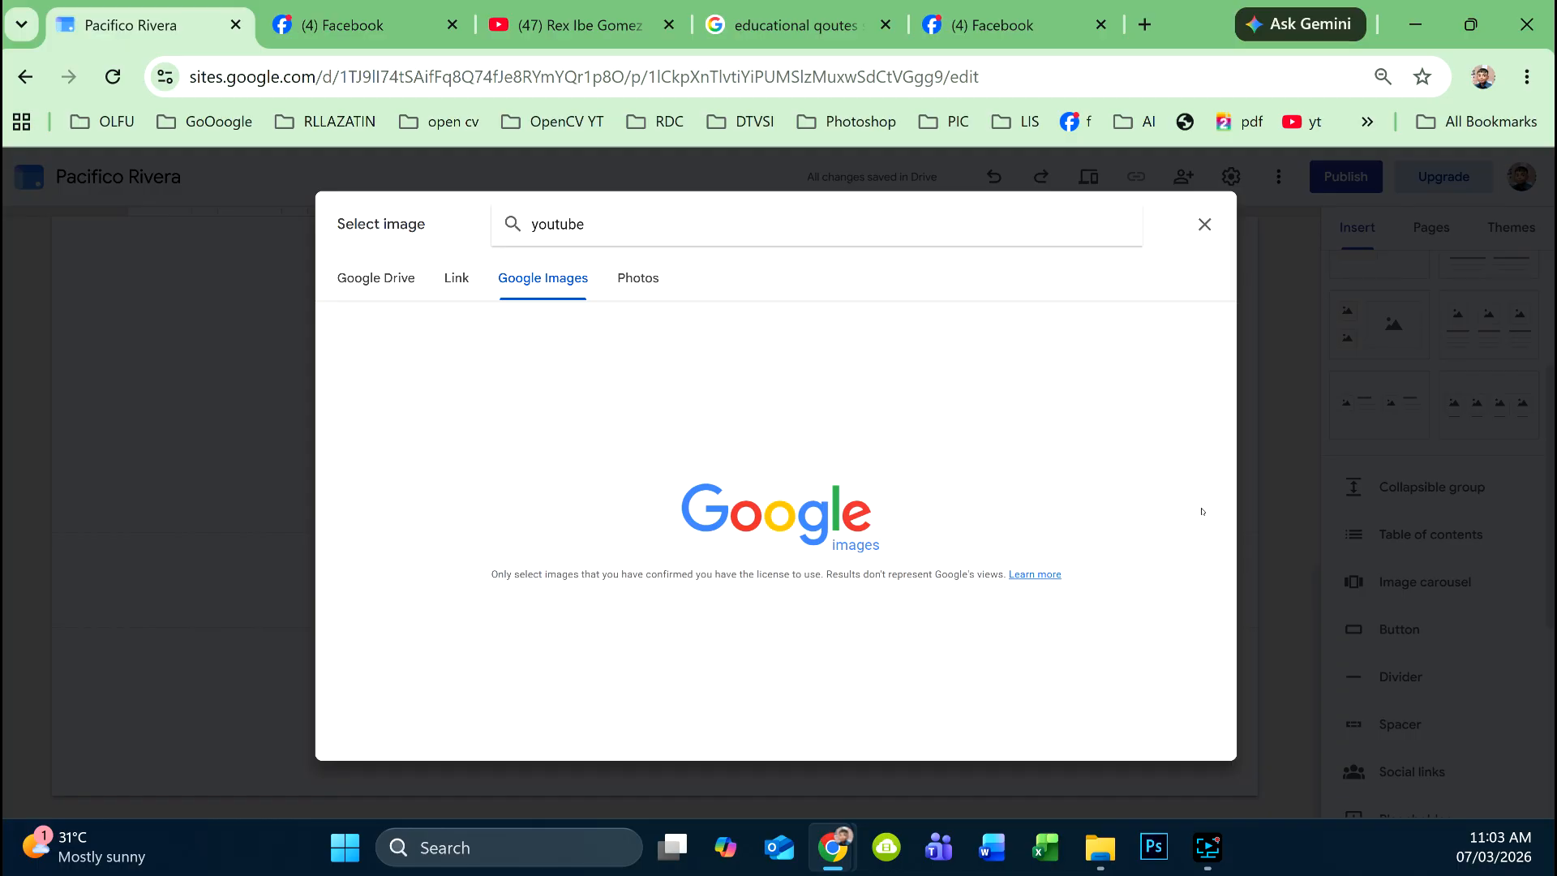
pyautogui.write('logo')
pyautogui.press('Return')
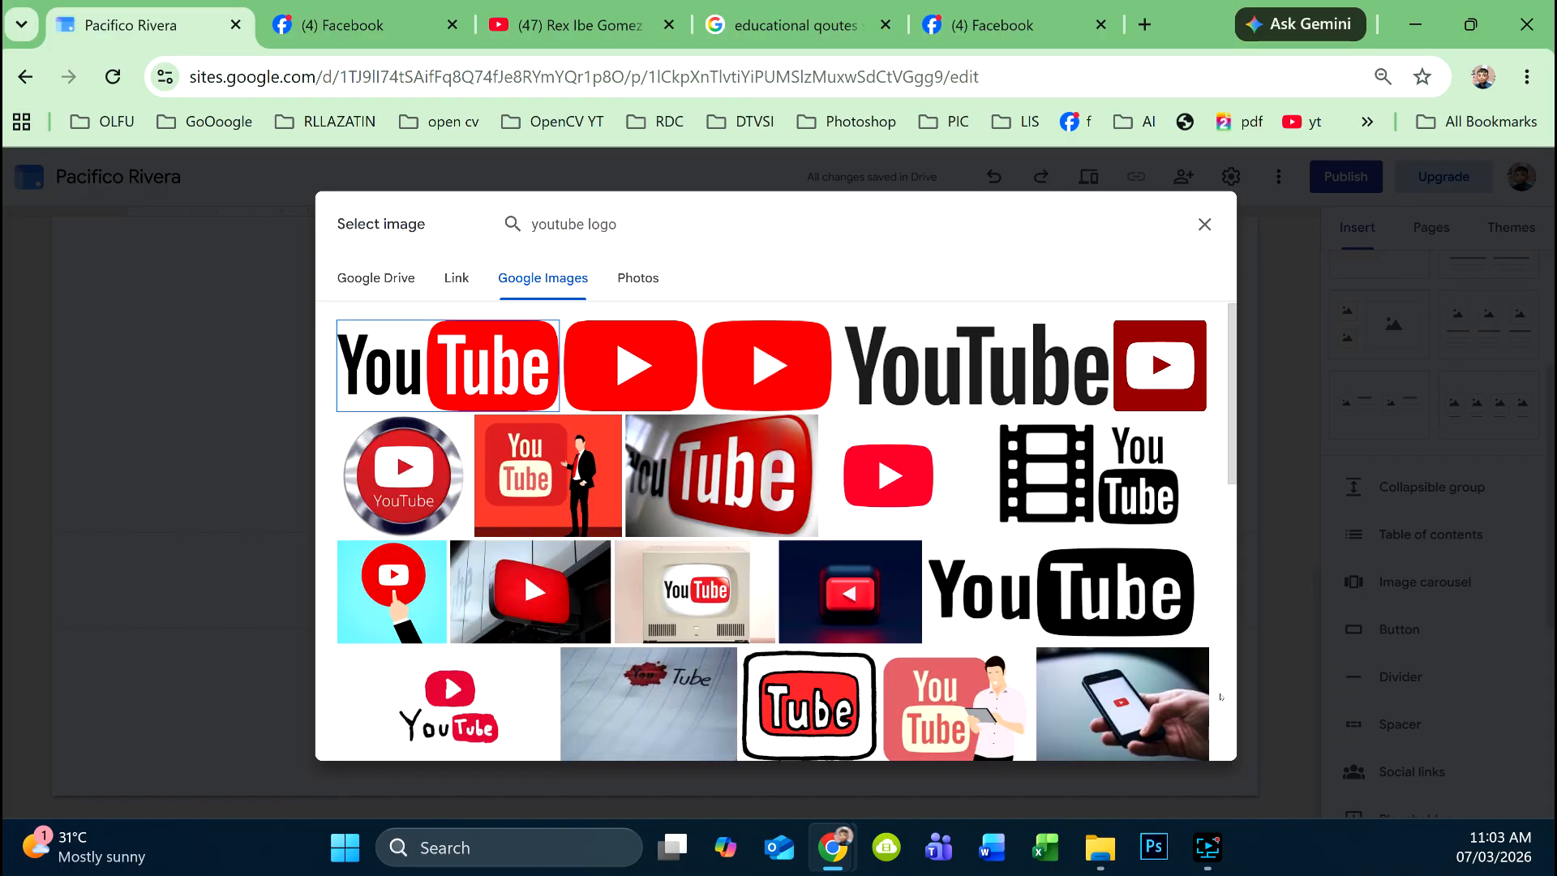
pyautogui.click(646, 365)
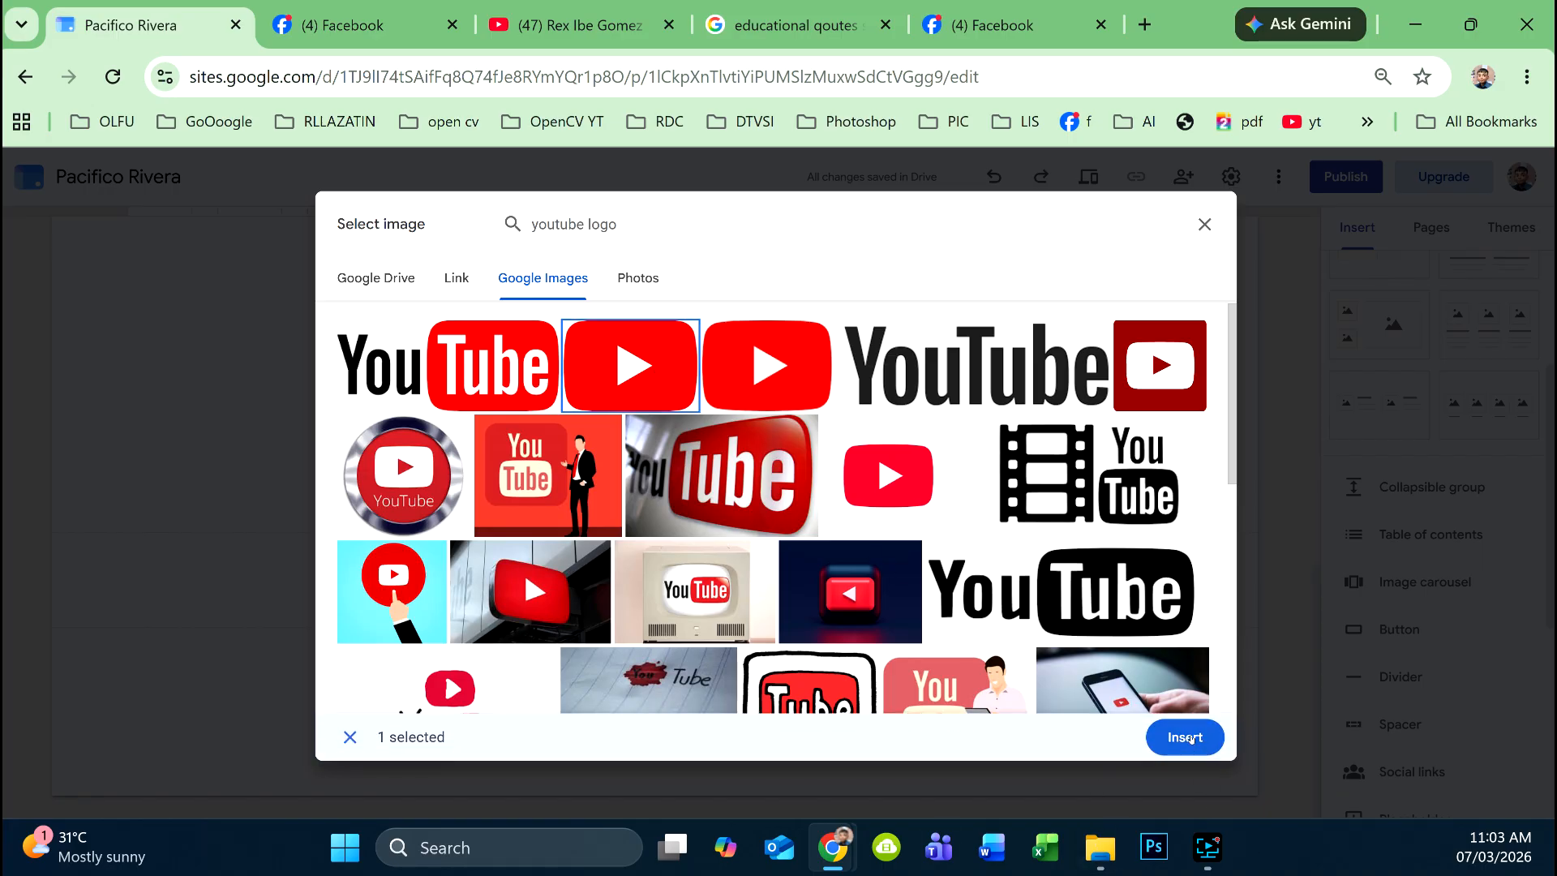
pyautogui.click(1189, 738)
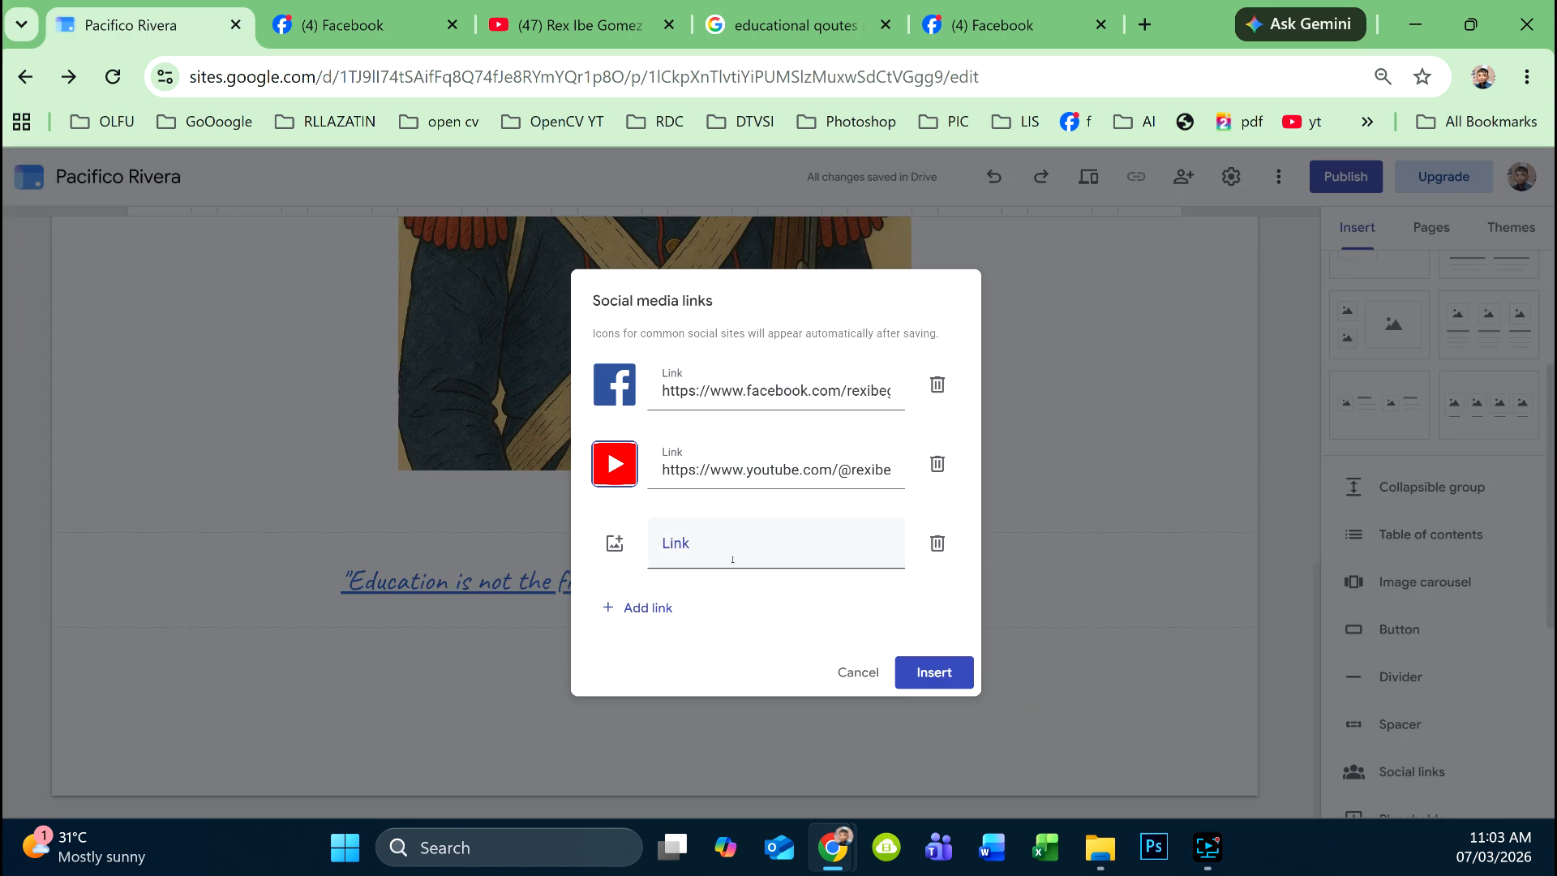
pyautogui.click(1145, 25)
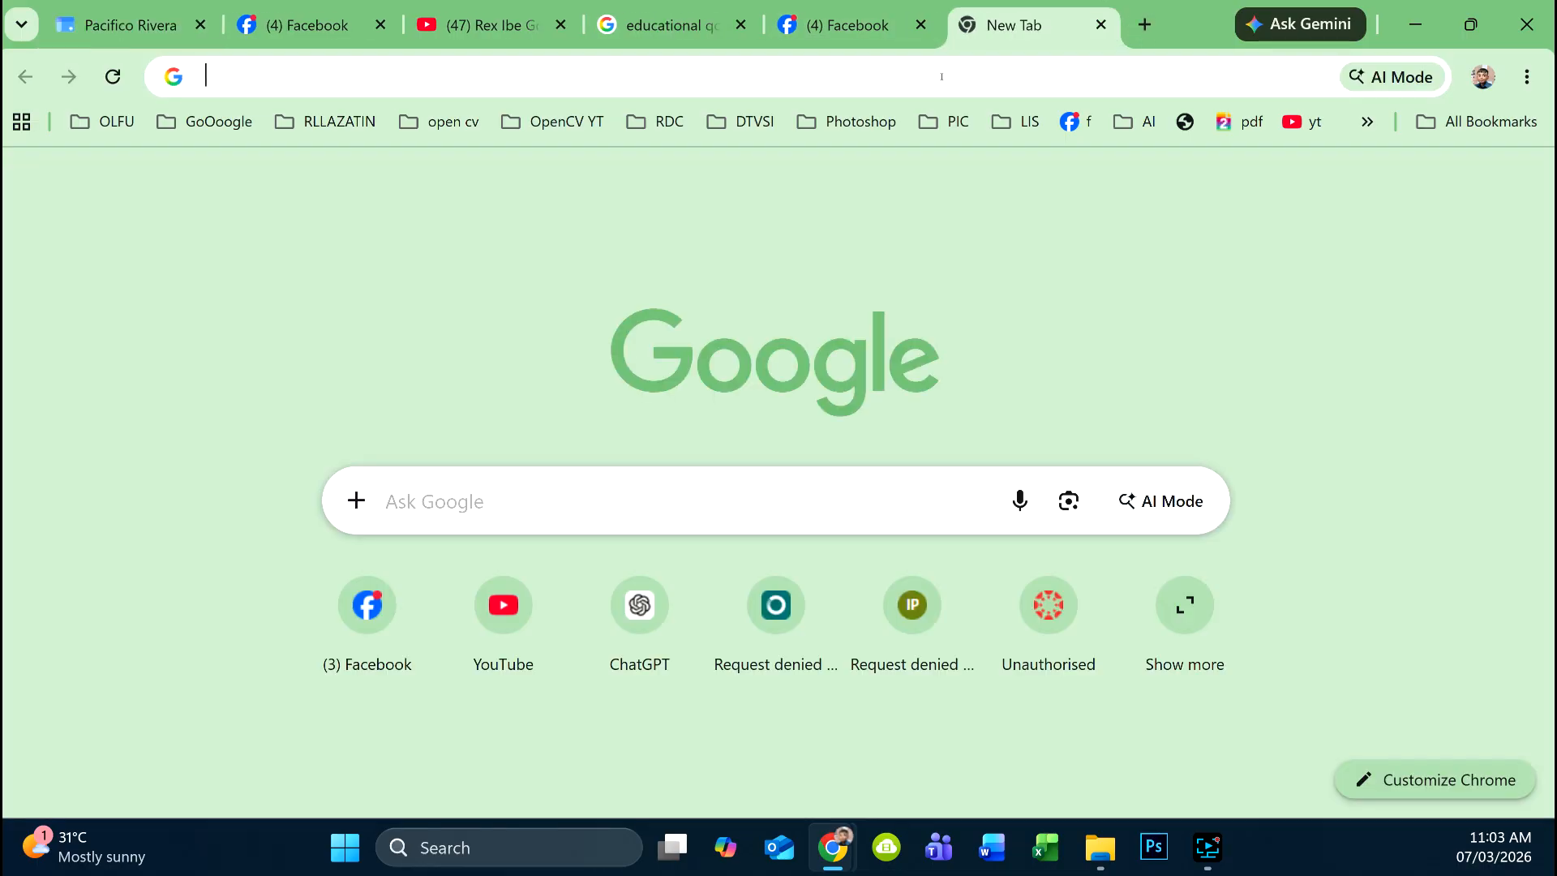
# - Search for the Instagram profile, open it, and copy its page address
pyautogui.click(941, 77)
pyautogui.write('insa')
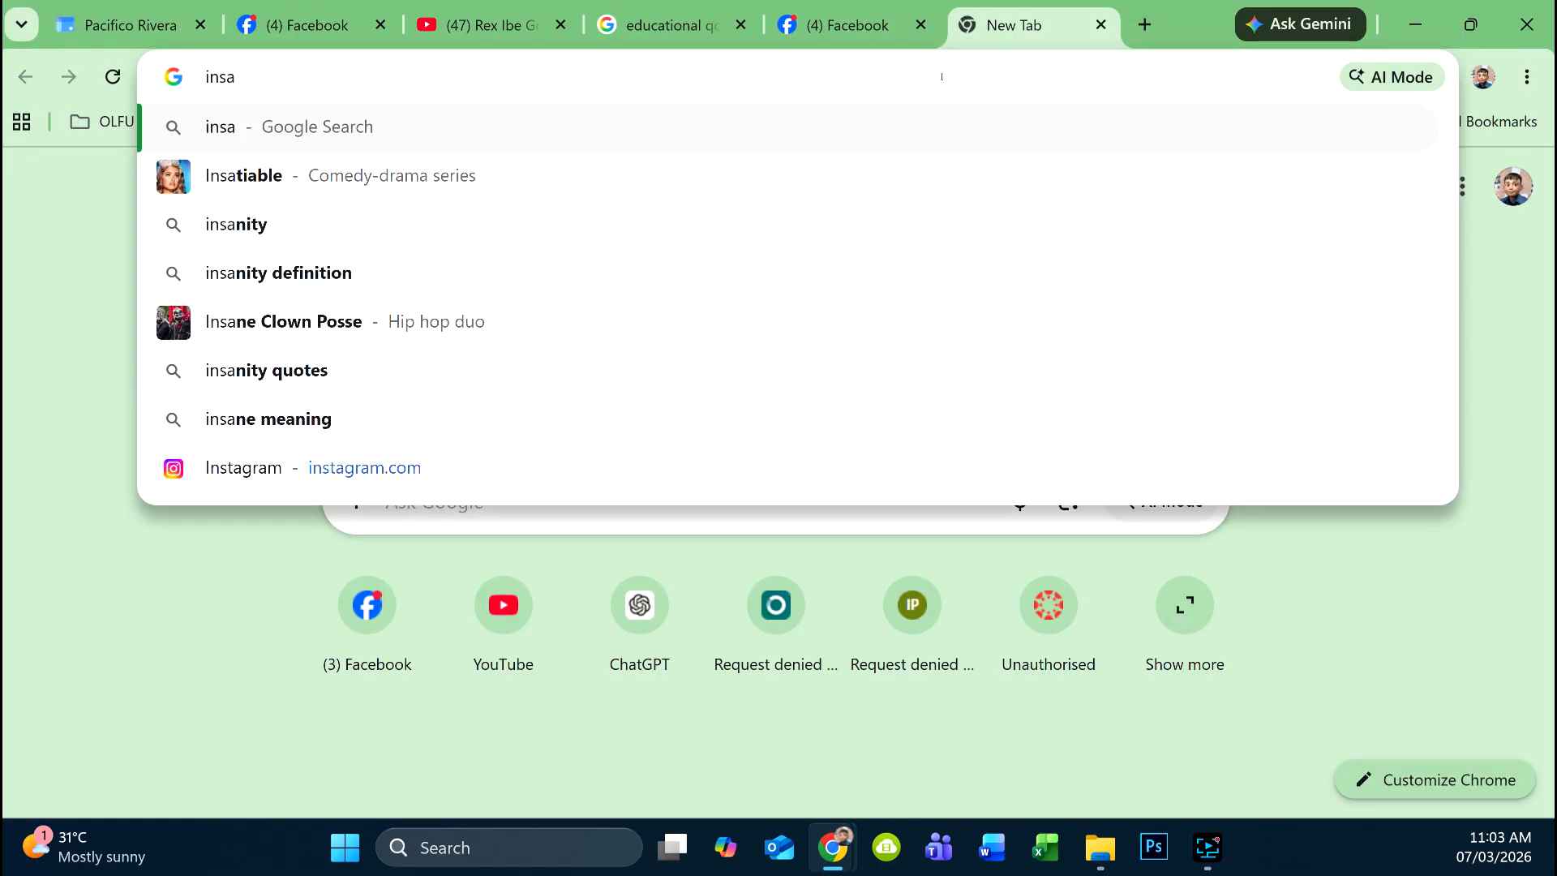
pyautogui.press('BackSpace')
pyautogui.write('t')
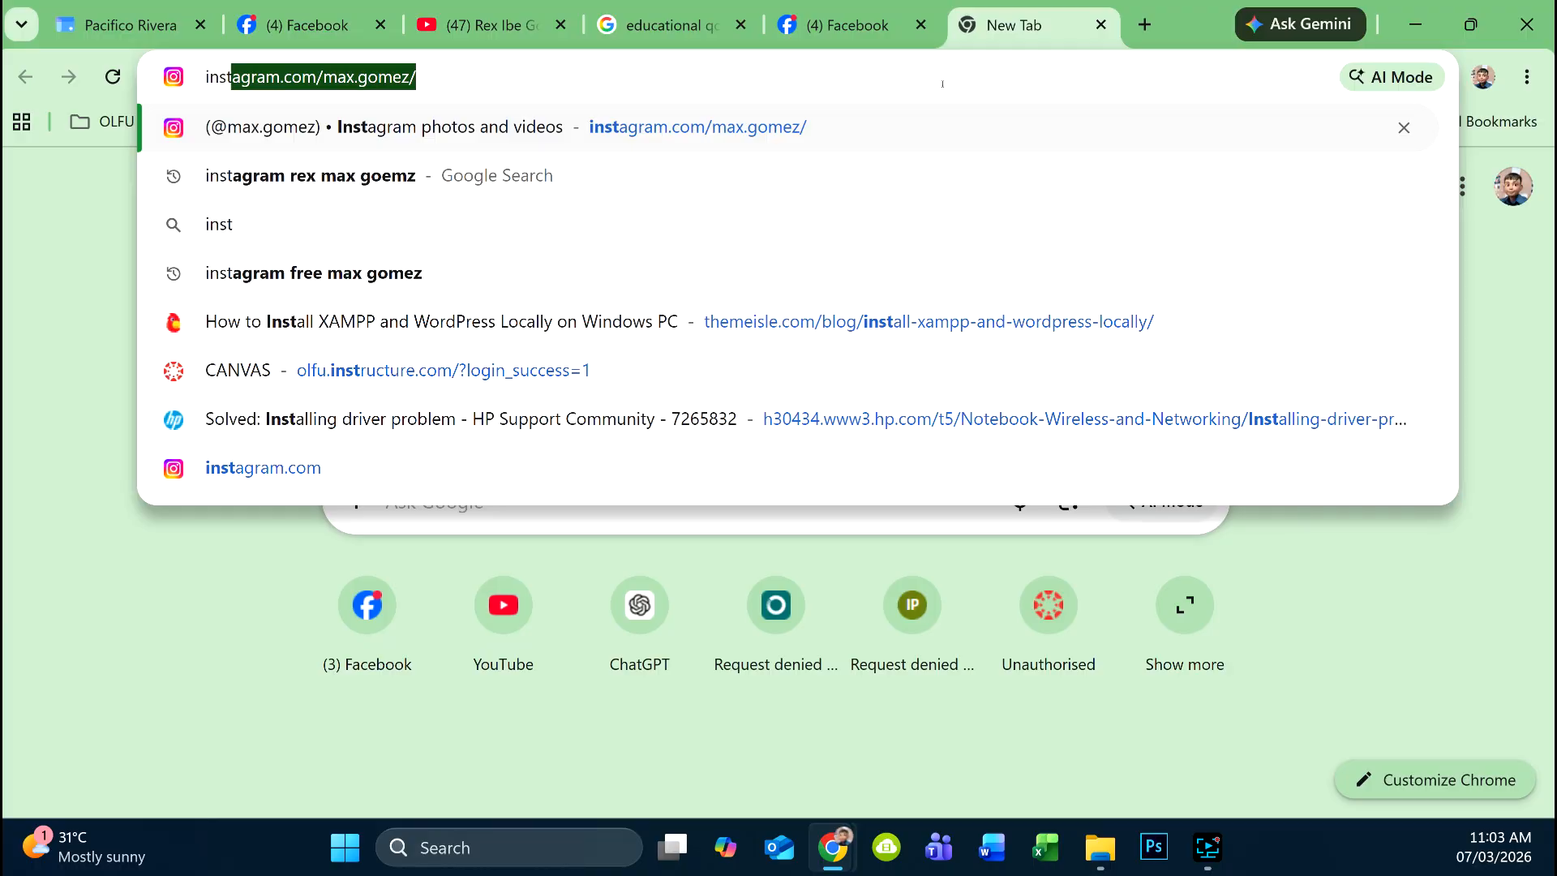
pyautogui.click(813, 190)
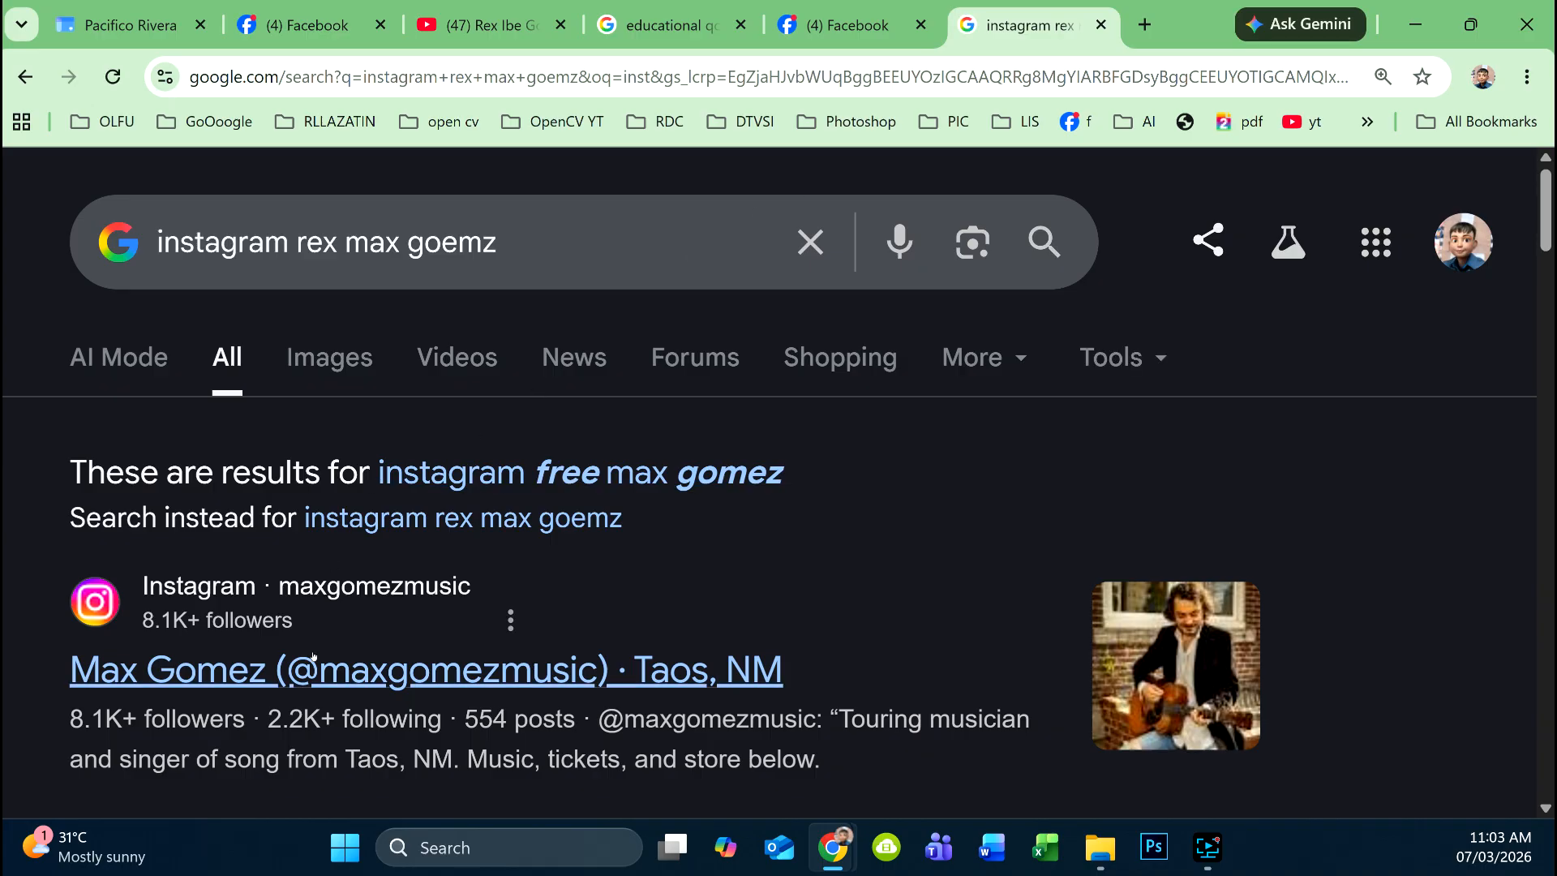
pyautogui.scroll(-3, 382, 567)
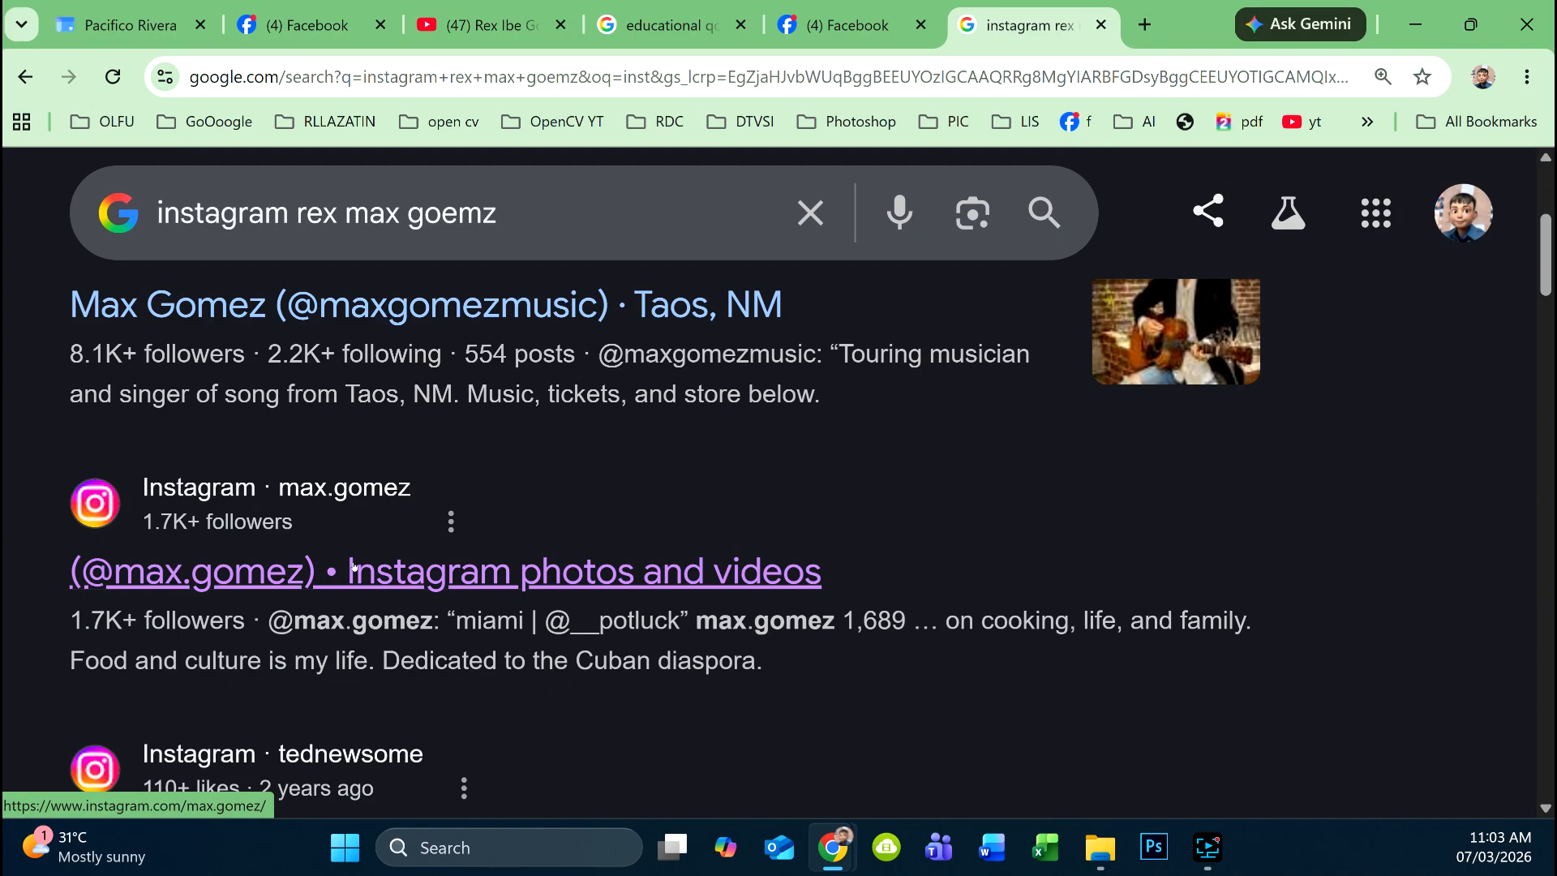
pyautogui.click(317, 323)
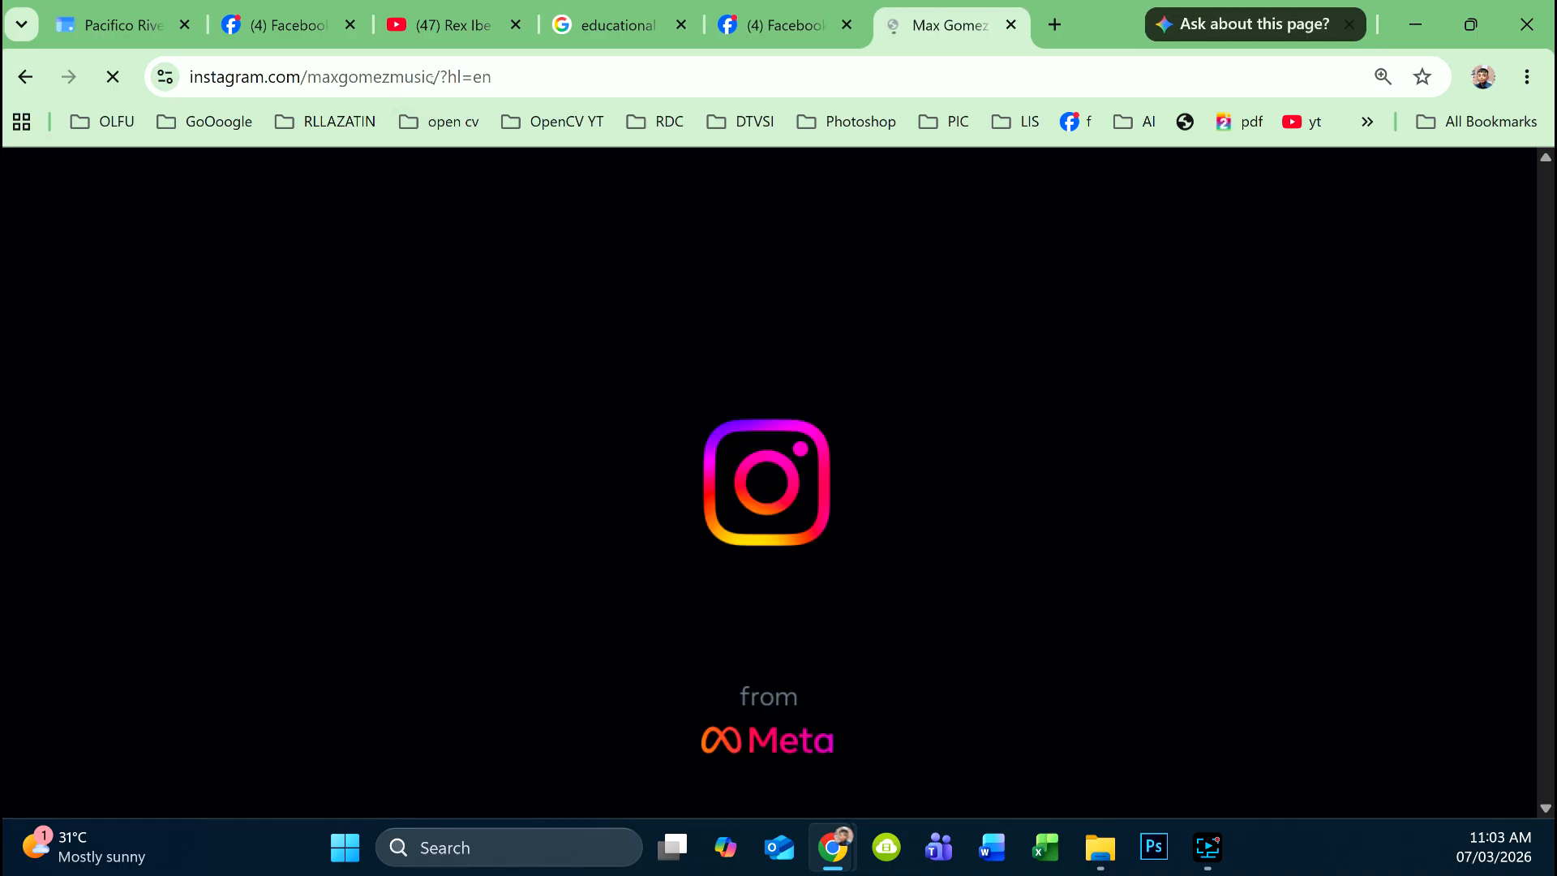
pyautogui.click(436, 79)
pyautogui.click(533, 73)
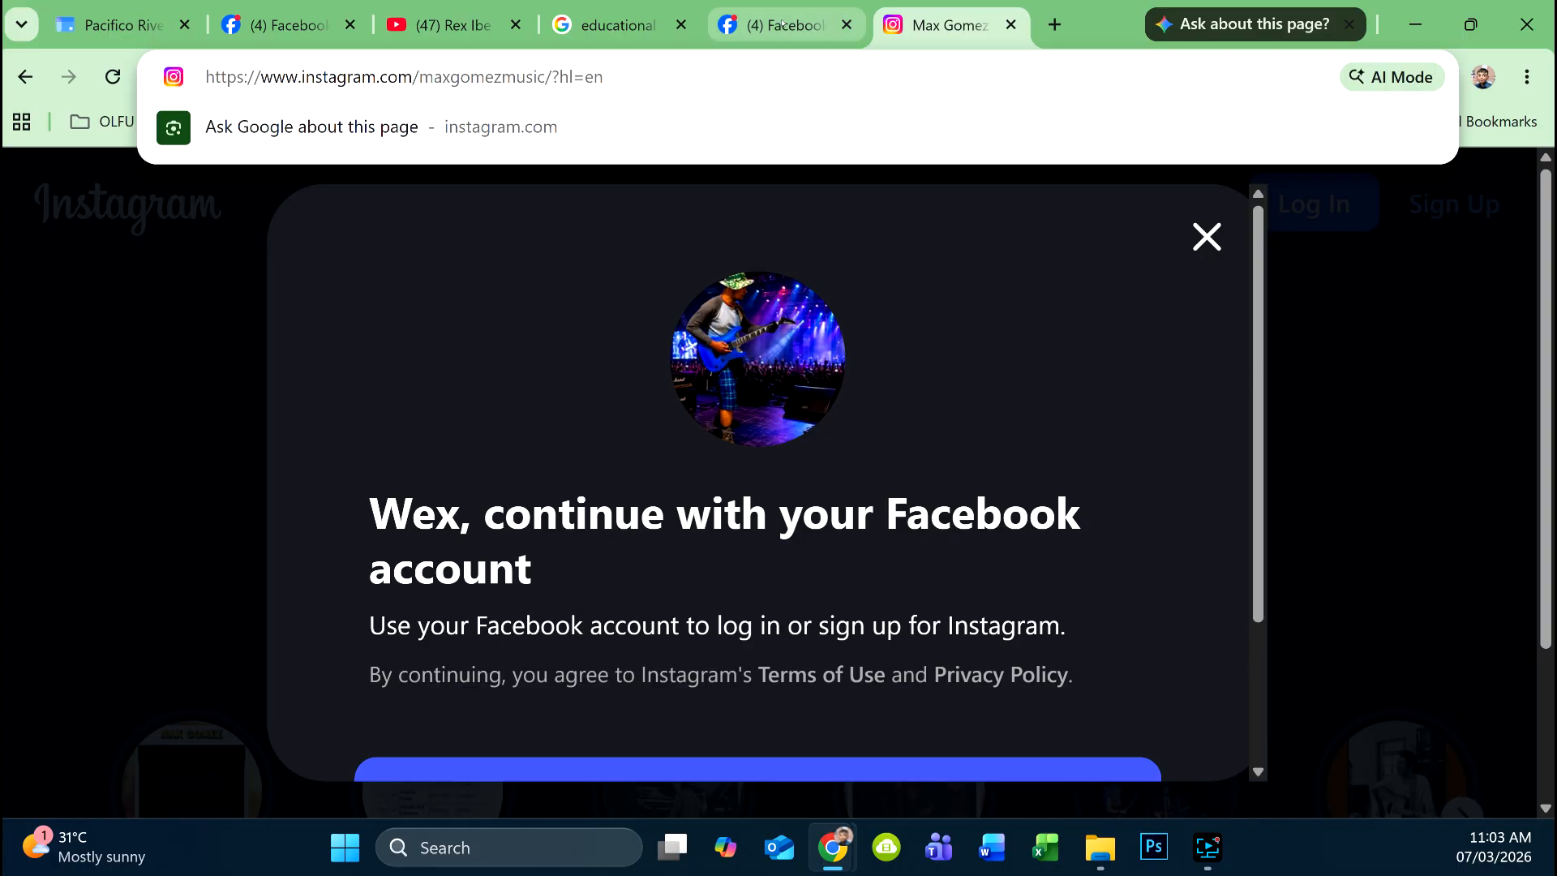
# - Close the extra Facebook tab and return to the site editor
pyautogui.click(738, 25)
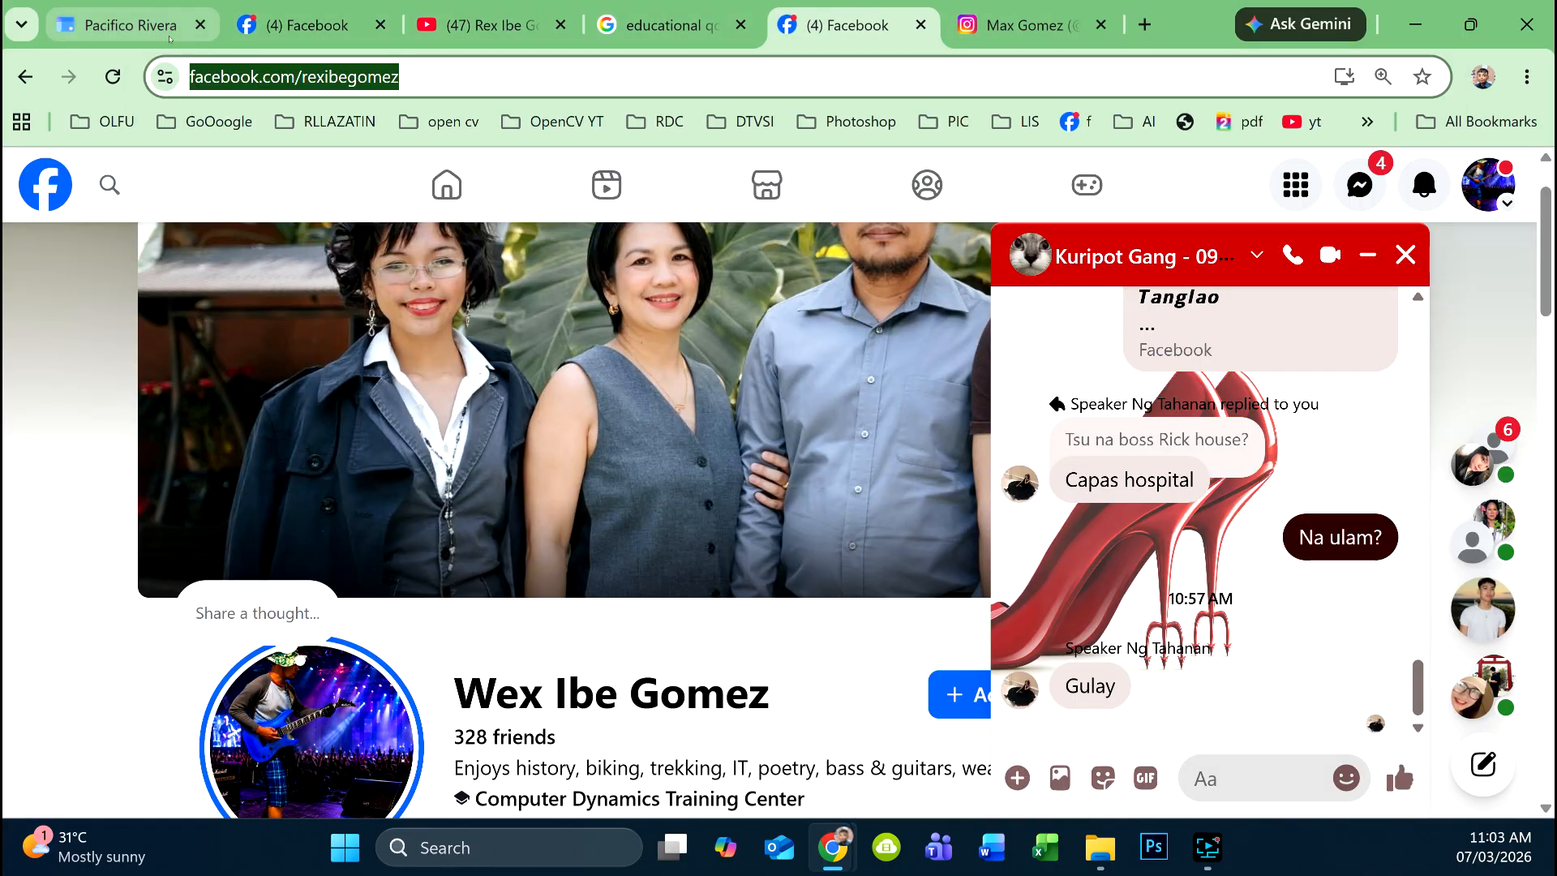
pyautogui.click(921, 25)
pyautogui.click(130, 25)
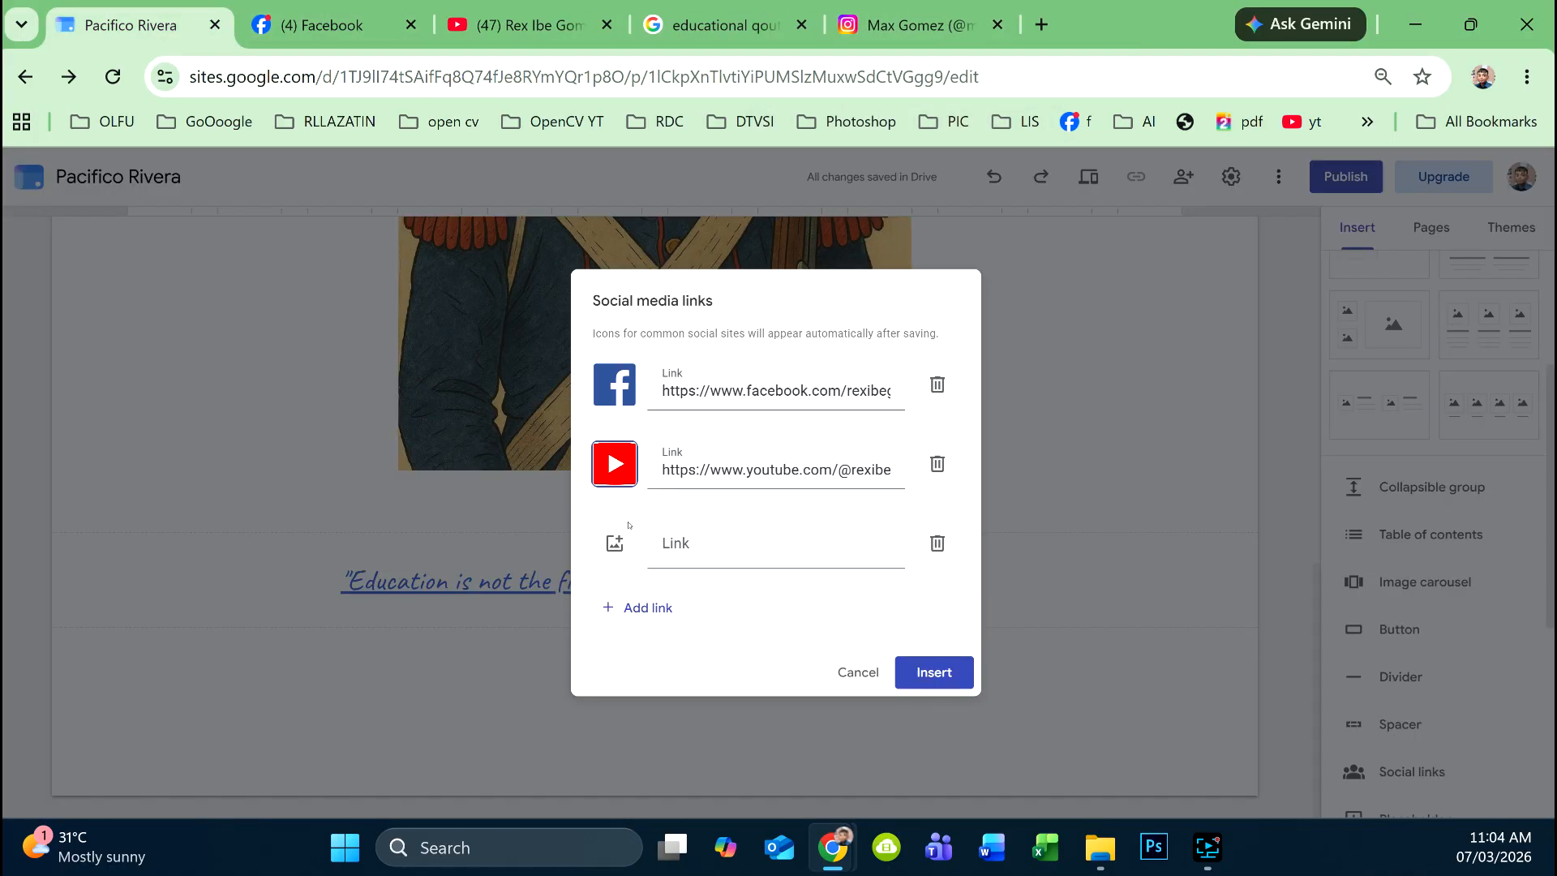
# - Add the Instagram address as the third link with the uploaded ig icon, and insert all three links
pyautogui.click(675, 542)
pyautogui.hotkey('ctrl', 'v')
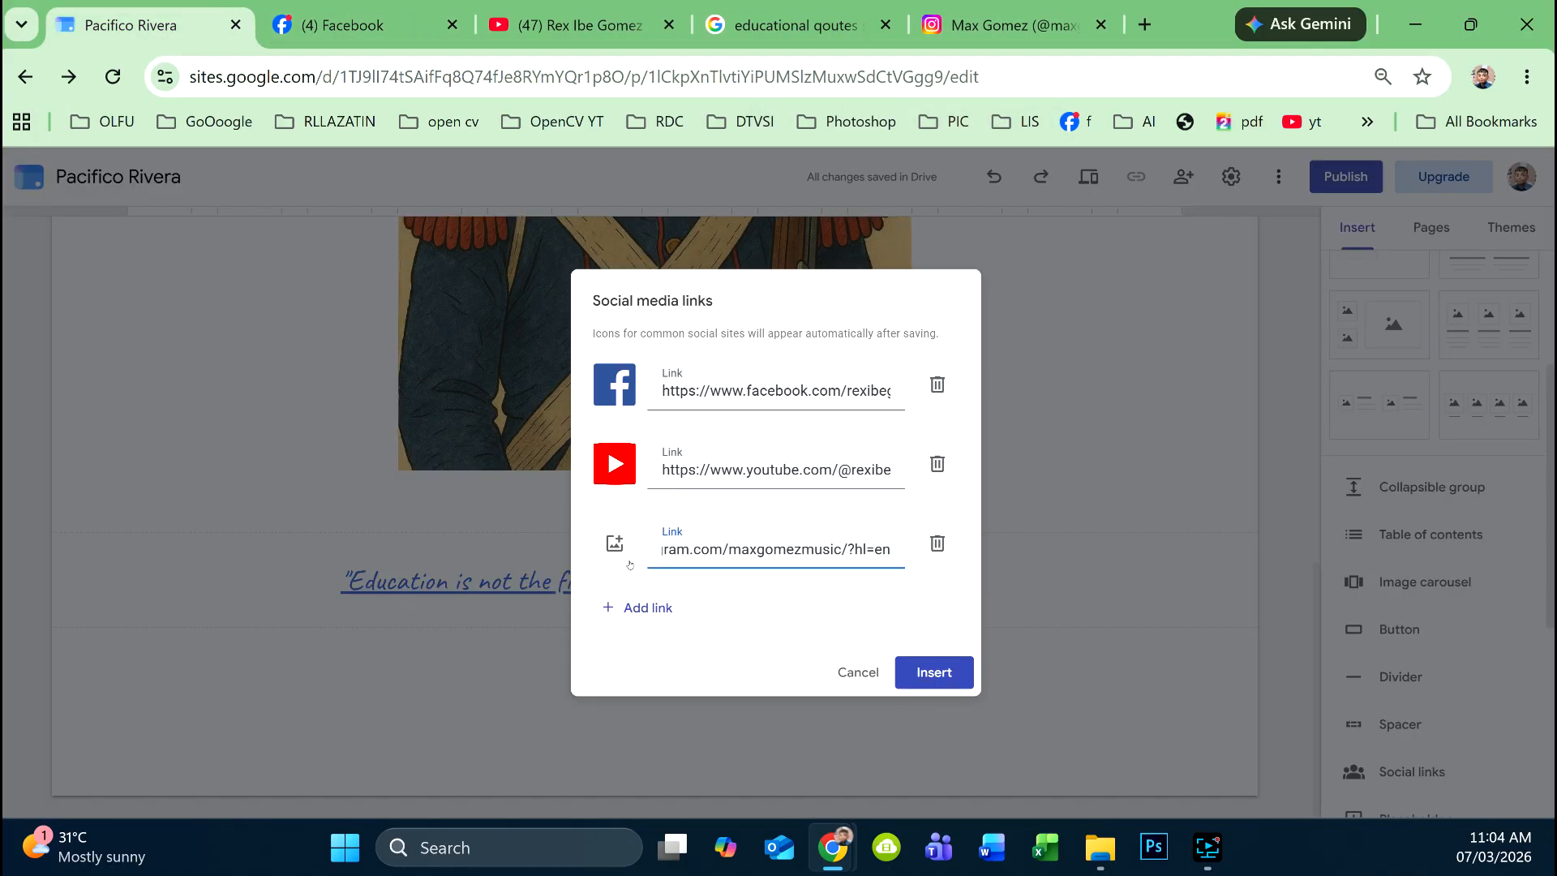
pyautogui.click(616, 548)
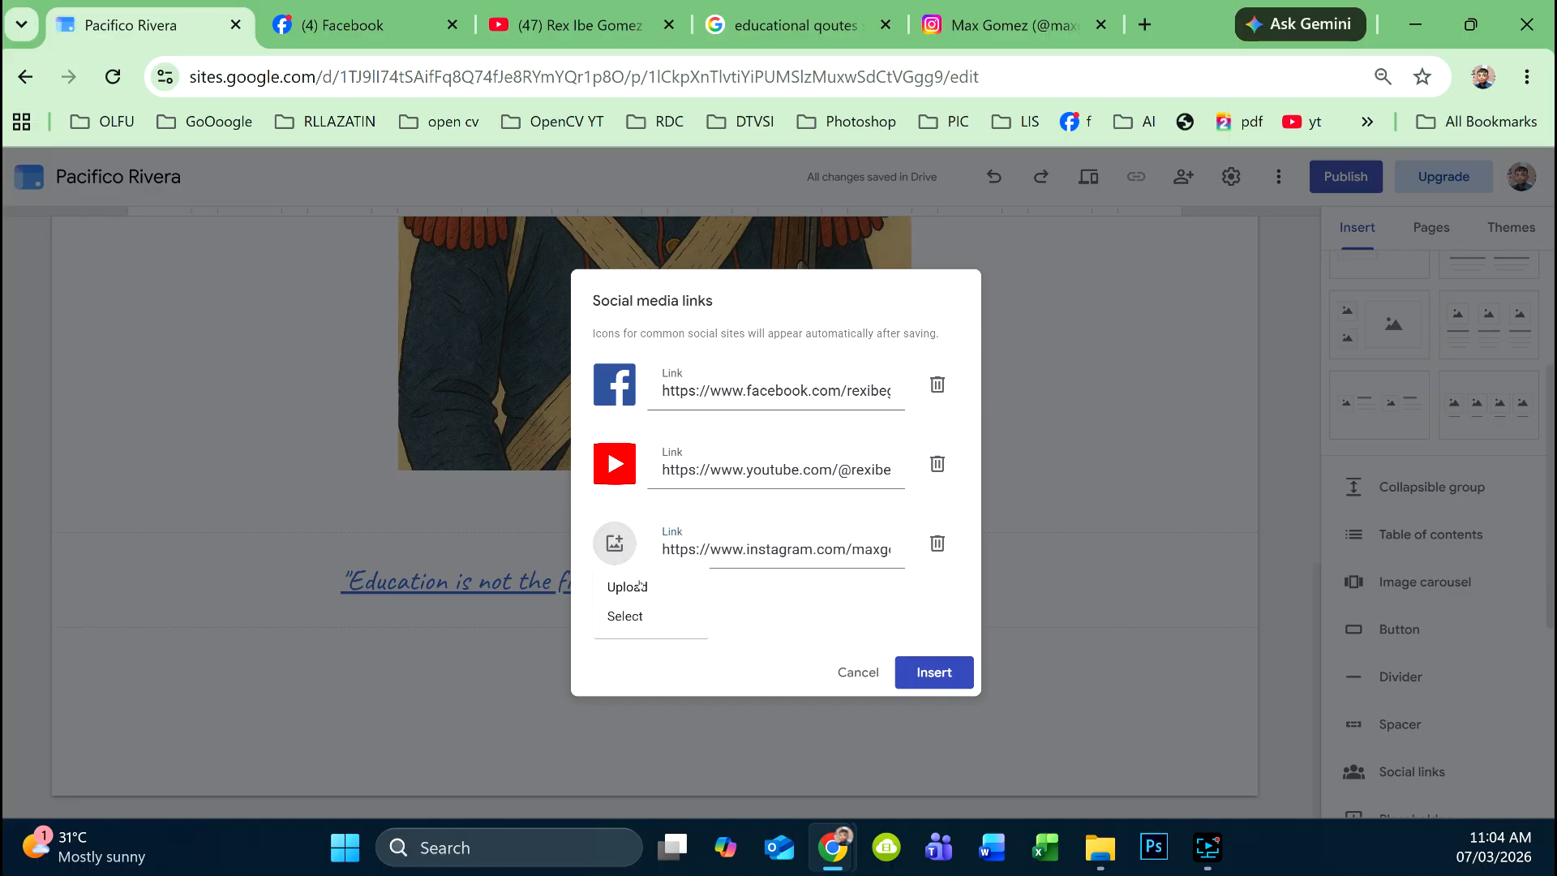
pyautogui.click(628, 587)
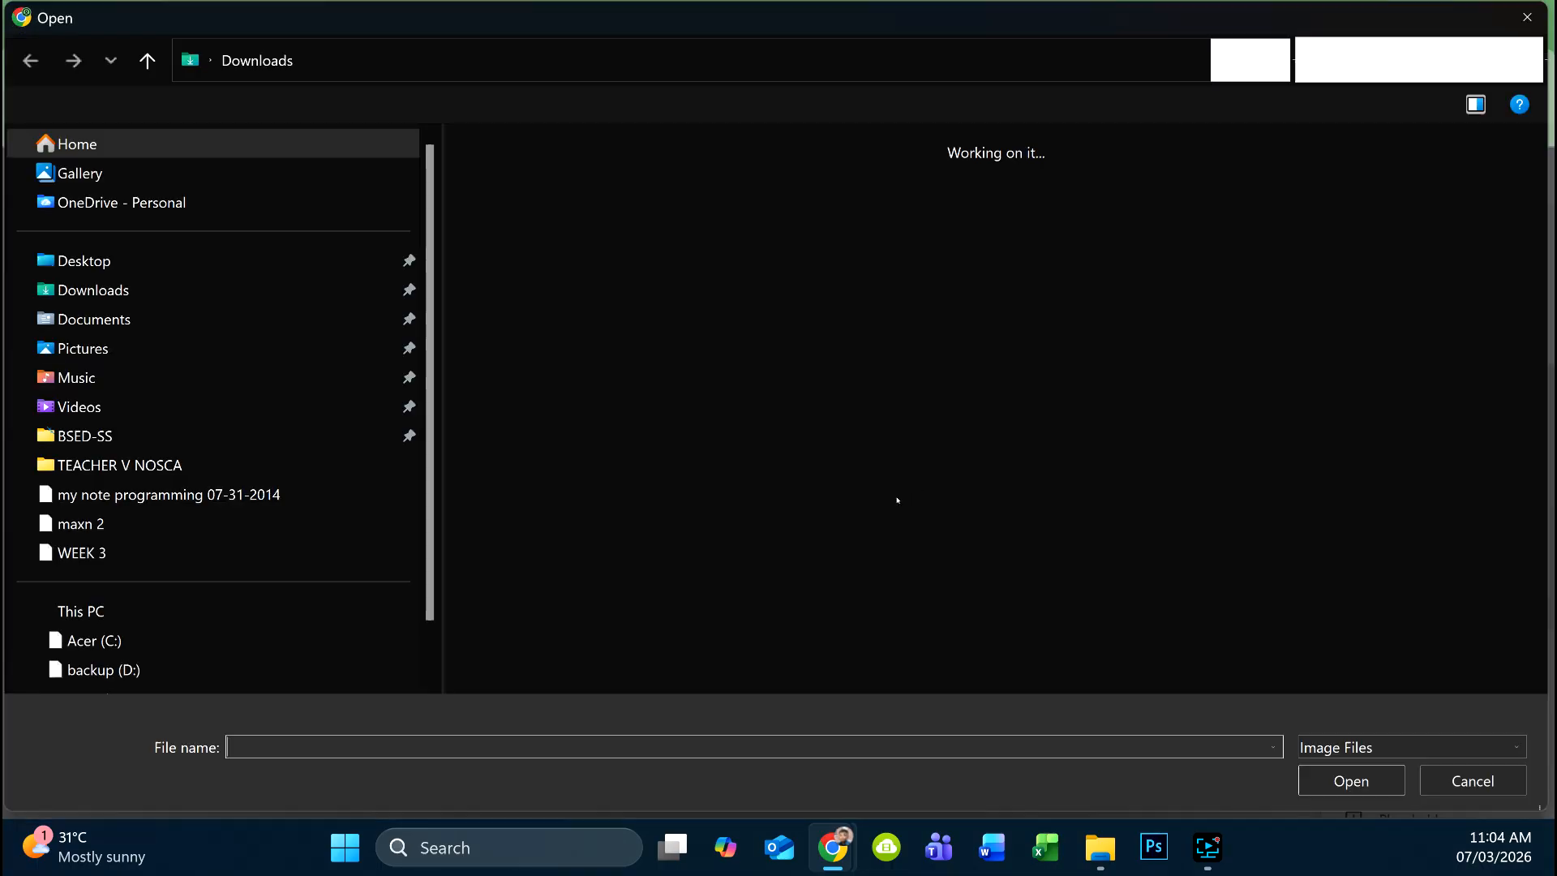
pyautogui.click(908, 424)
pyautogui.write('ig')
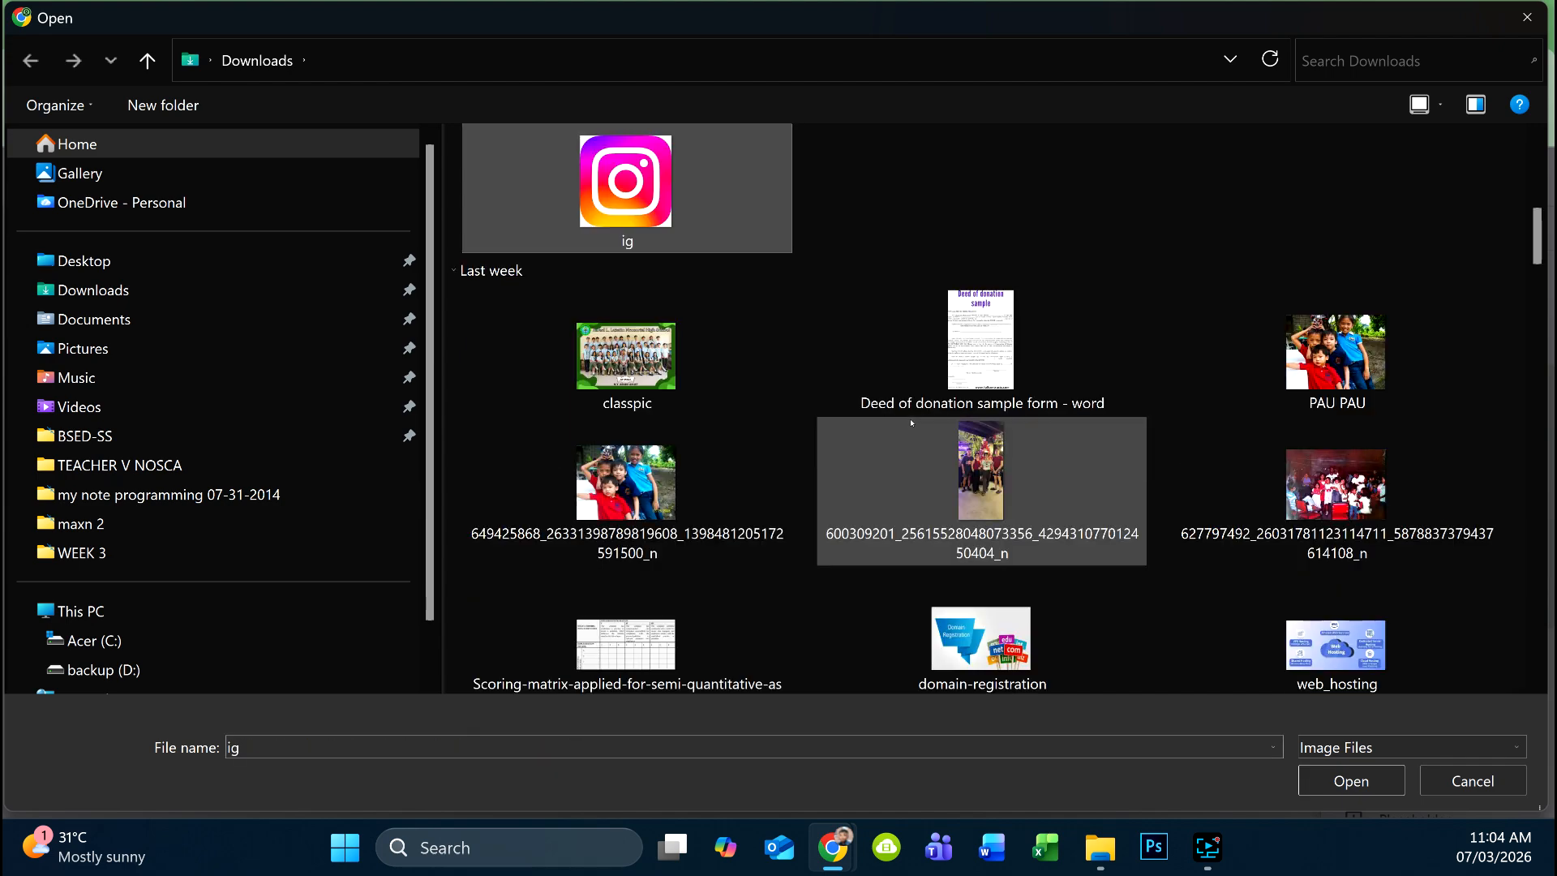
pyautogui.press('Return')
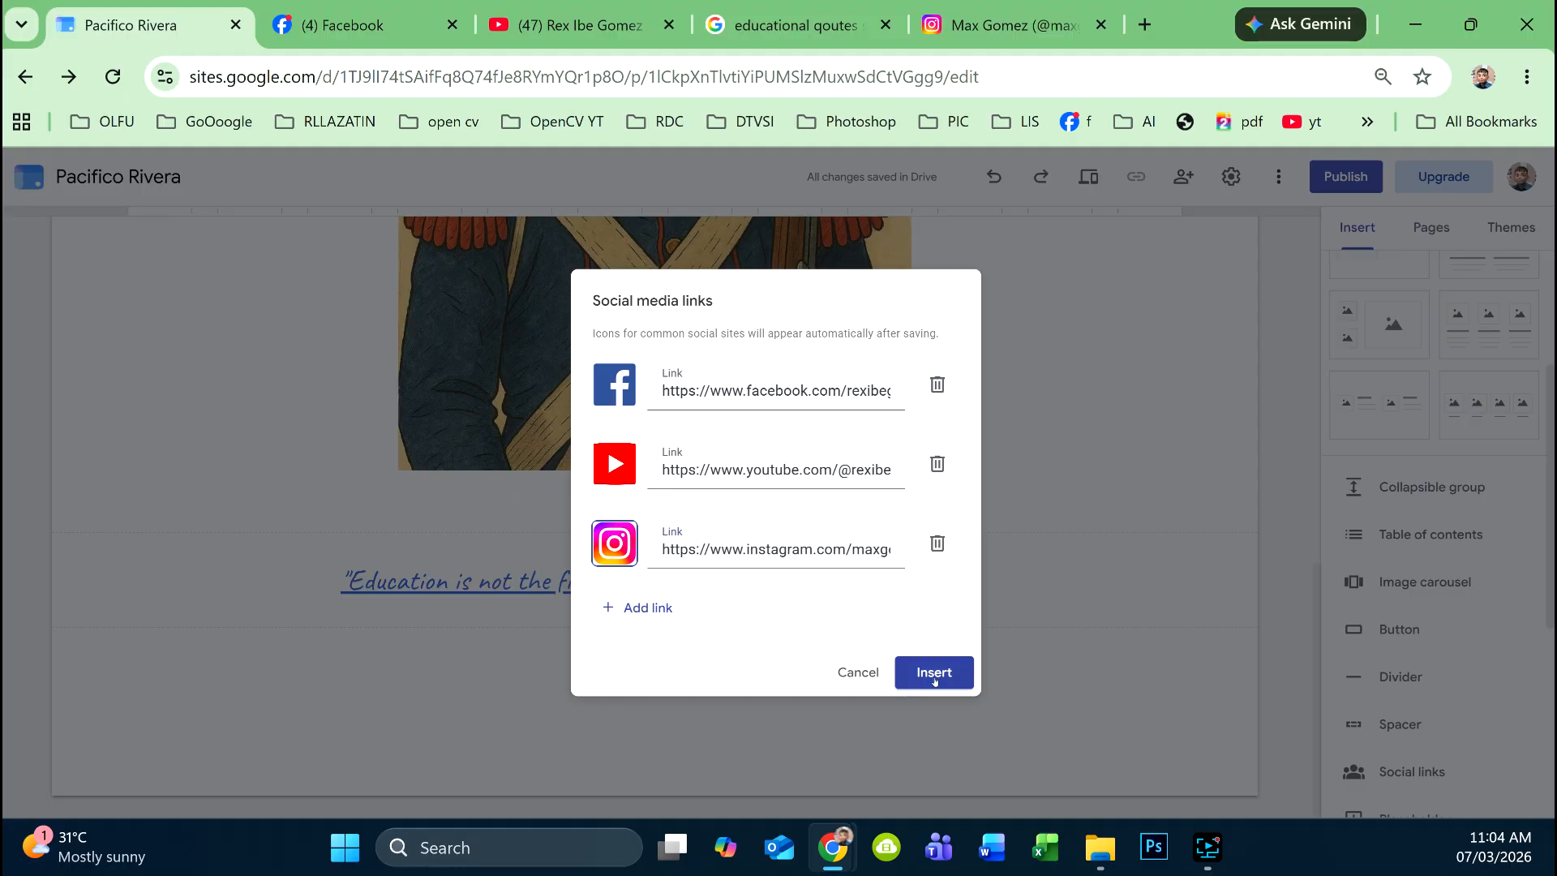
pyautogui.click(935, 679)
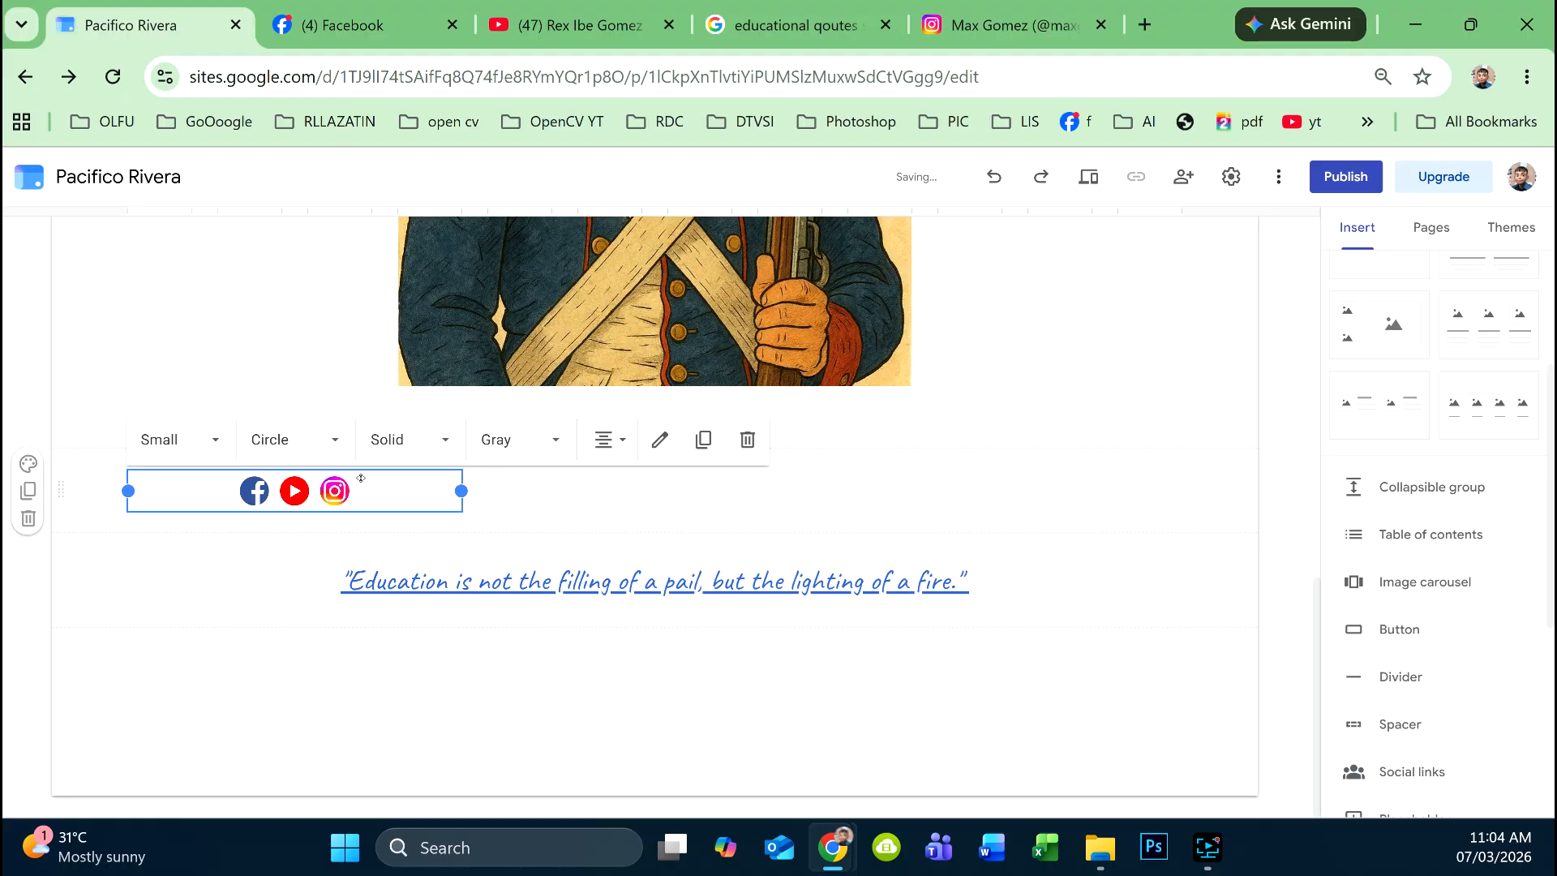
# - Move the social links below the quote, stretch them to full page width, and preview the site
pyautogui.moveTo(377, 478); pyautogui.dragTo(633, 643)
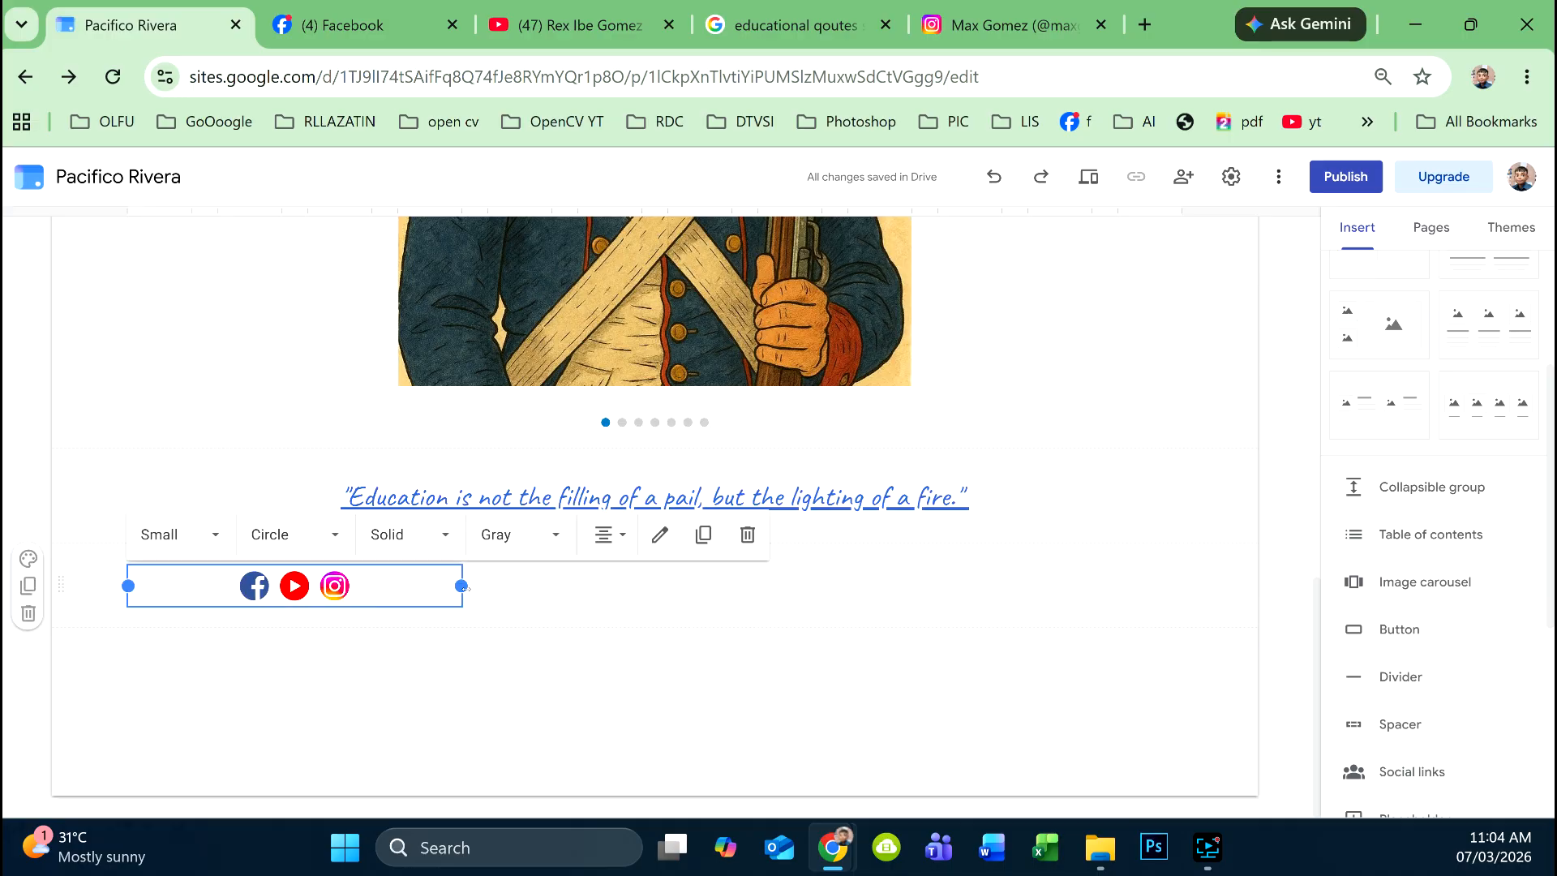
pyautogui.moveTo(461, 587); pyautogui.dragTo(1190, 615)
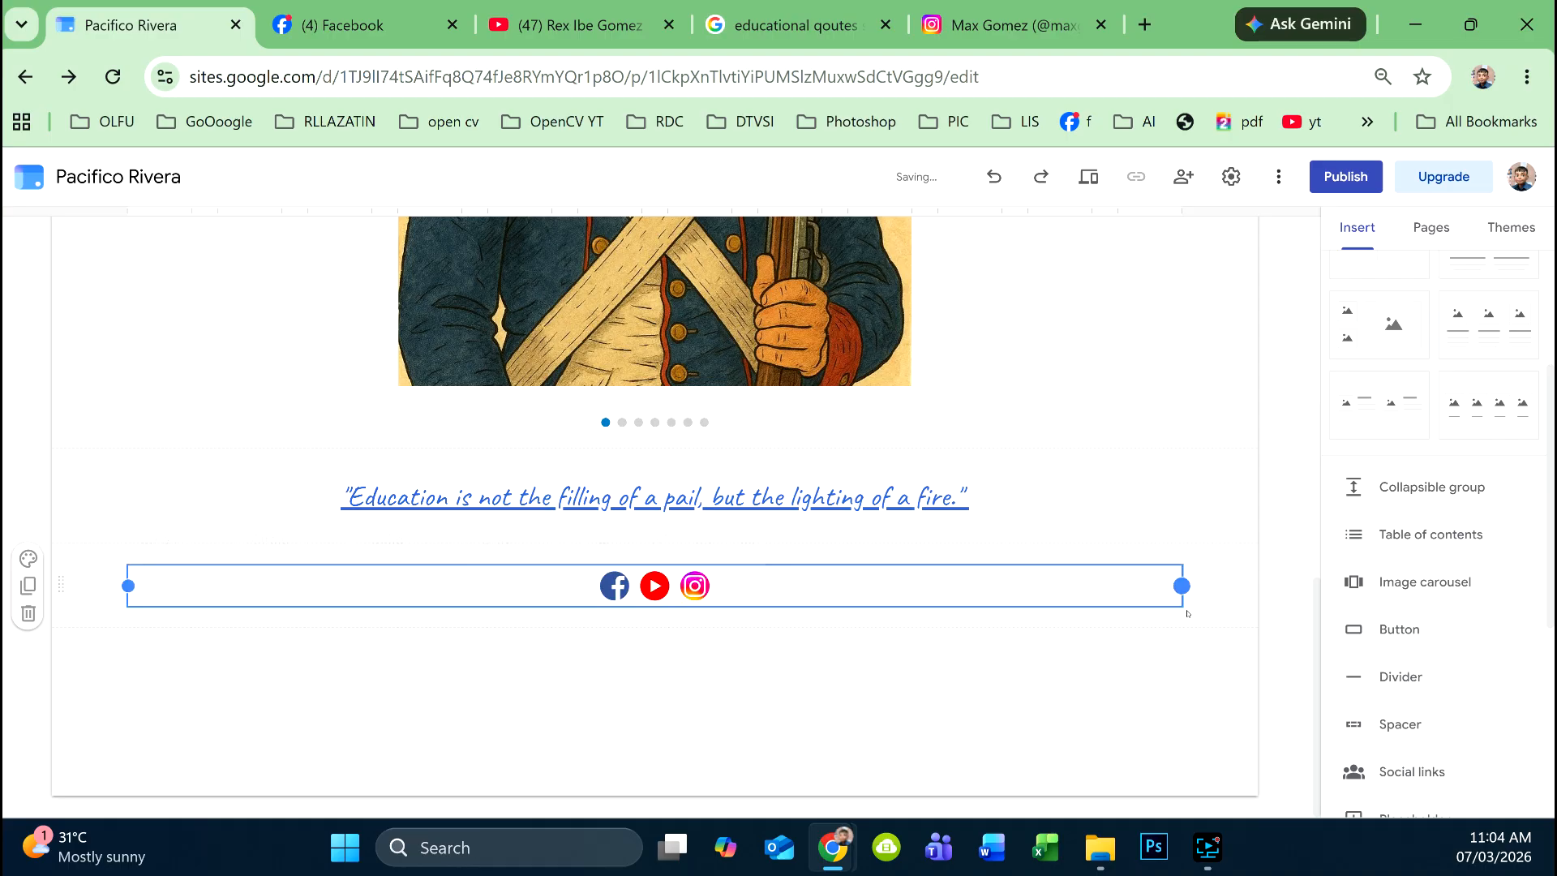
pyautogui.click(837, 720)
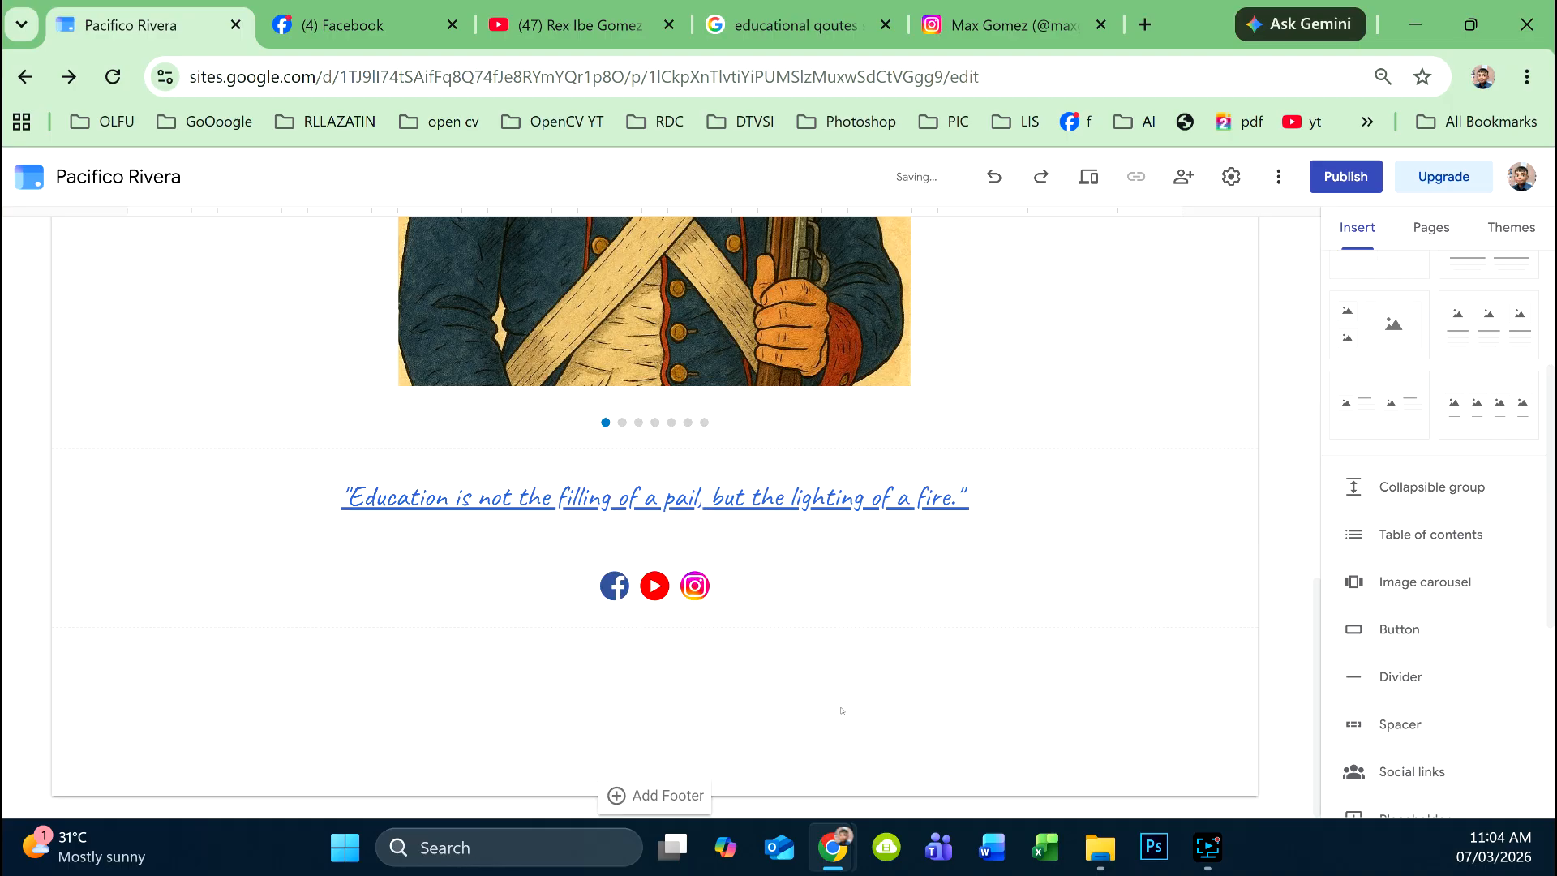
pyautogui.click(1092, 180)
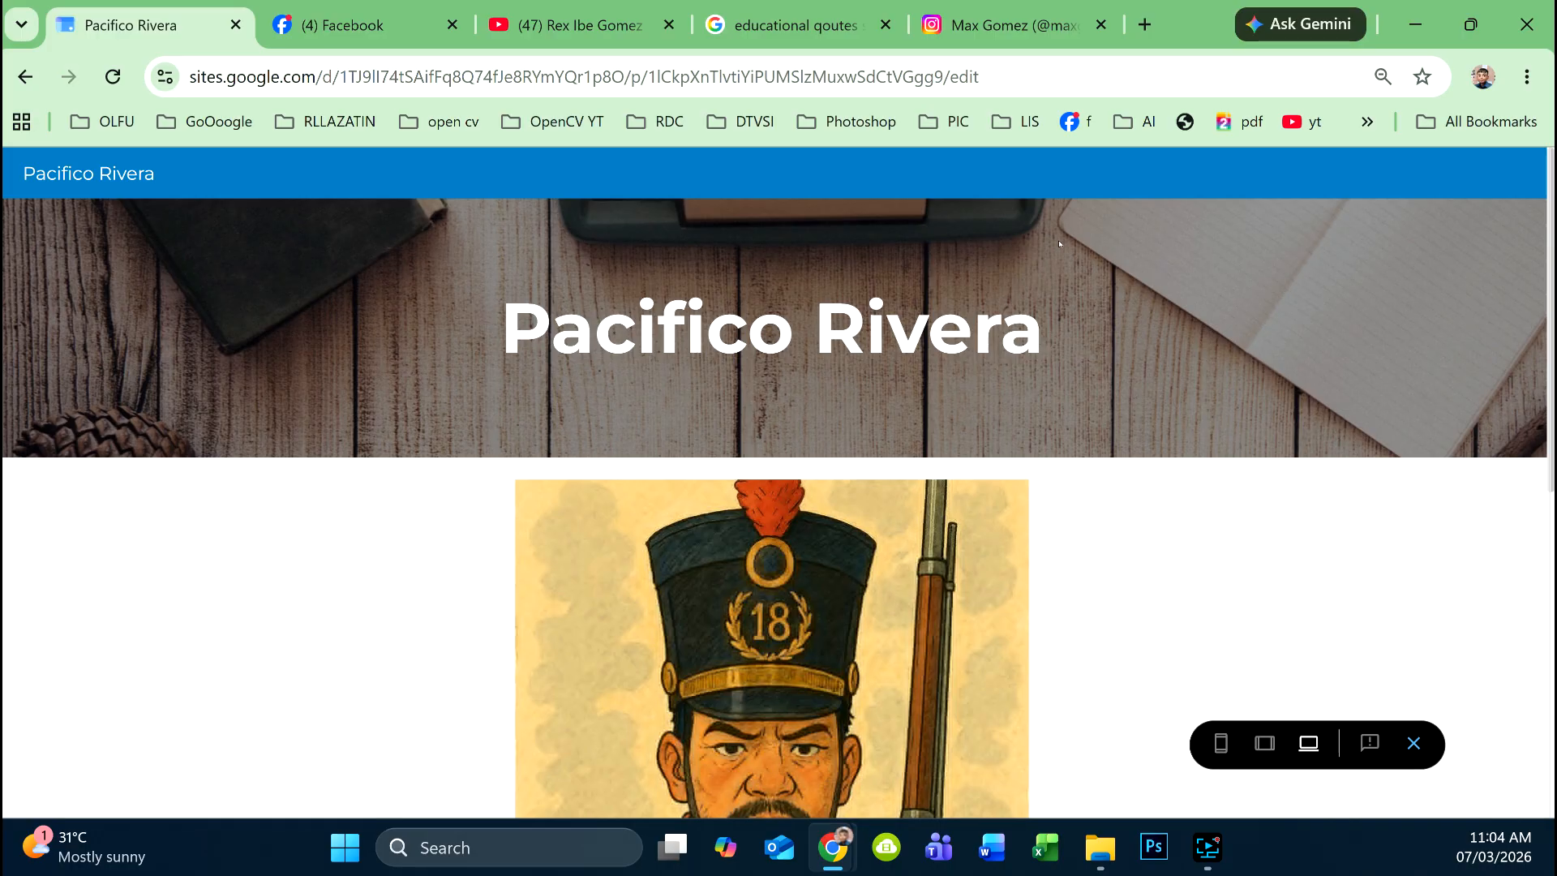
# - Advance the soldier carousel through two photos in preview
pyautogui.scroll(-3, 847, 513)
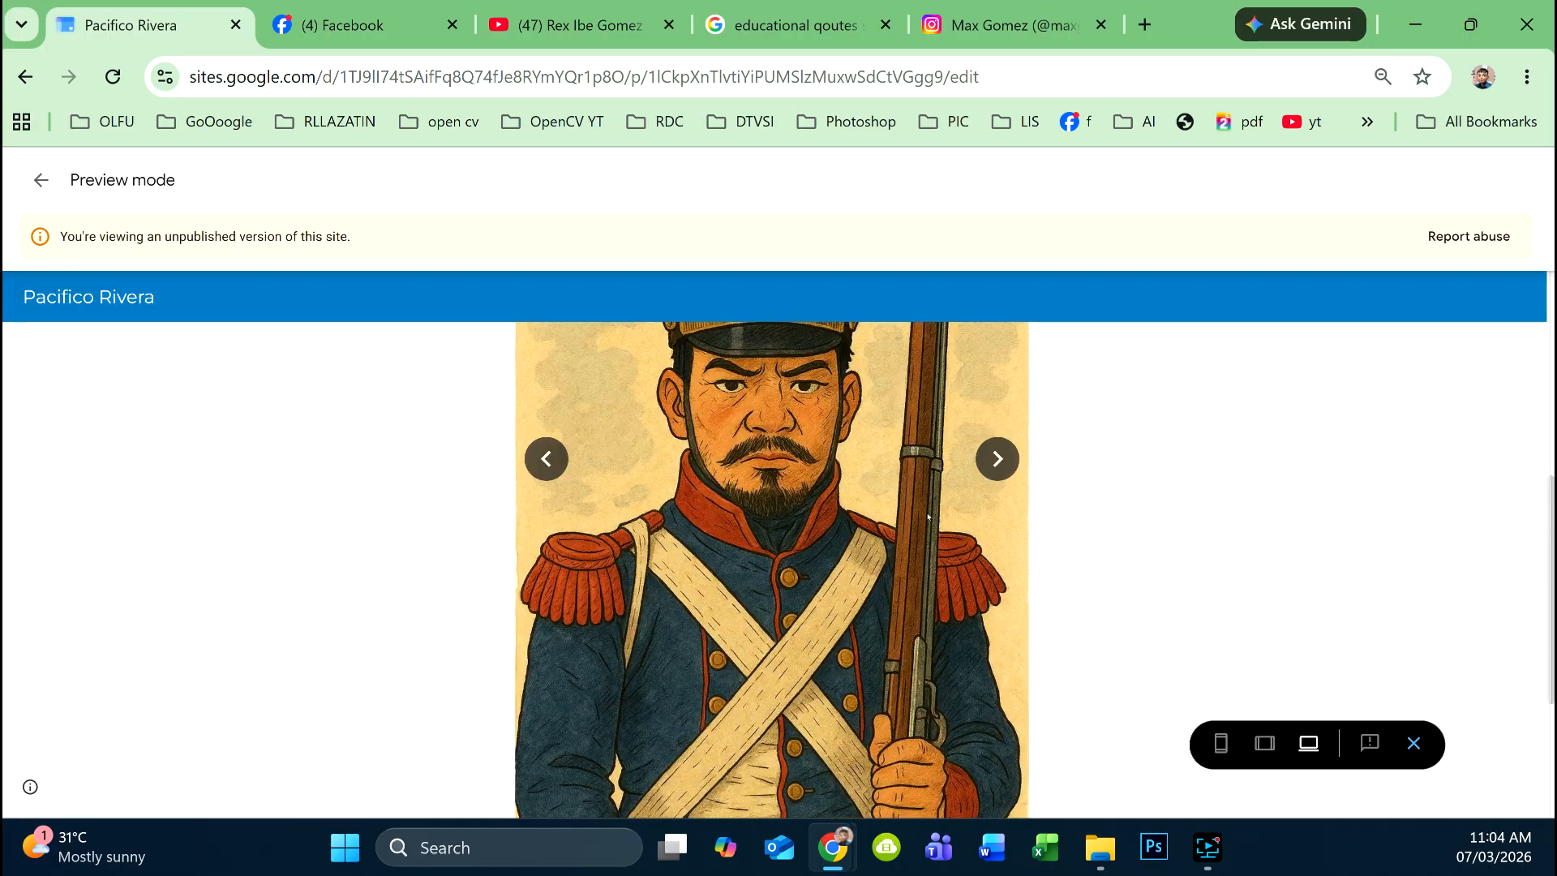
pyautogui.click(998, 458)
pyautogui.click(997, 459)
# - Test the Instagram icon link, check the Facebook tab, then exit preview
pyautogui.scroll(-3, 1012, 459)
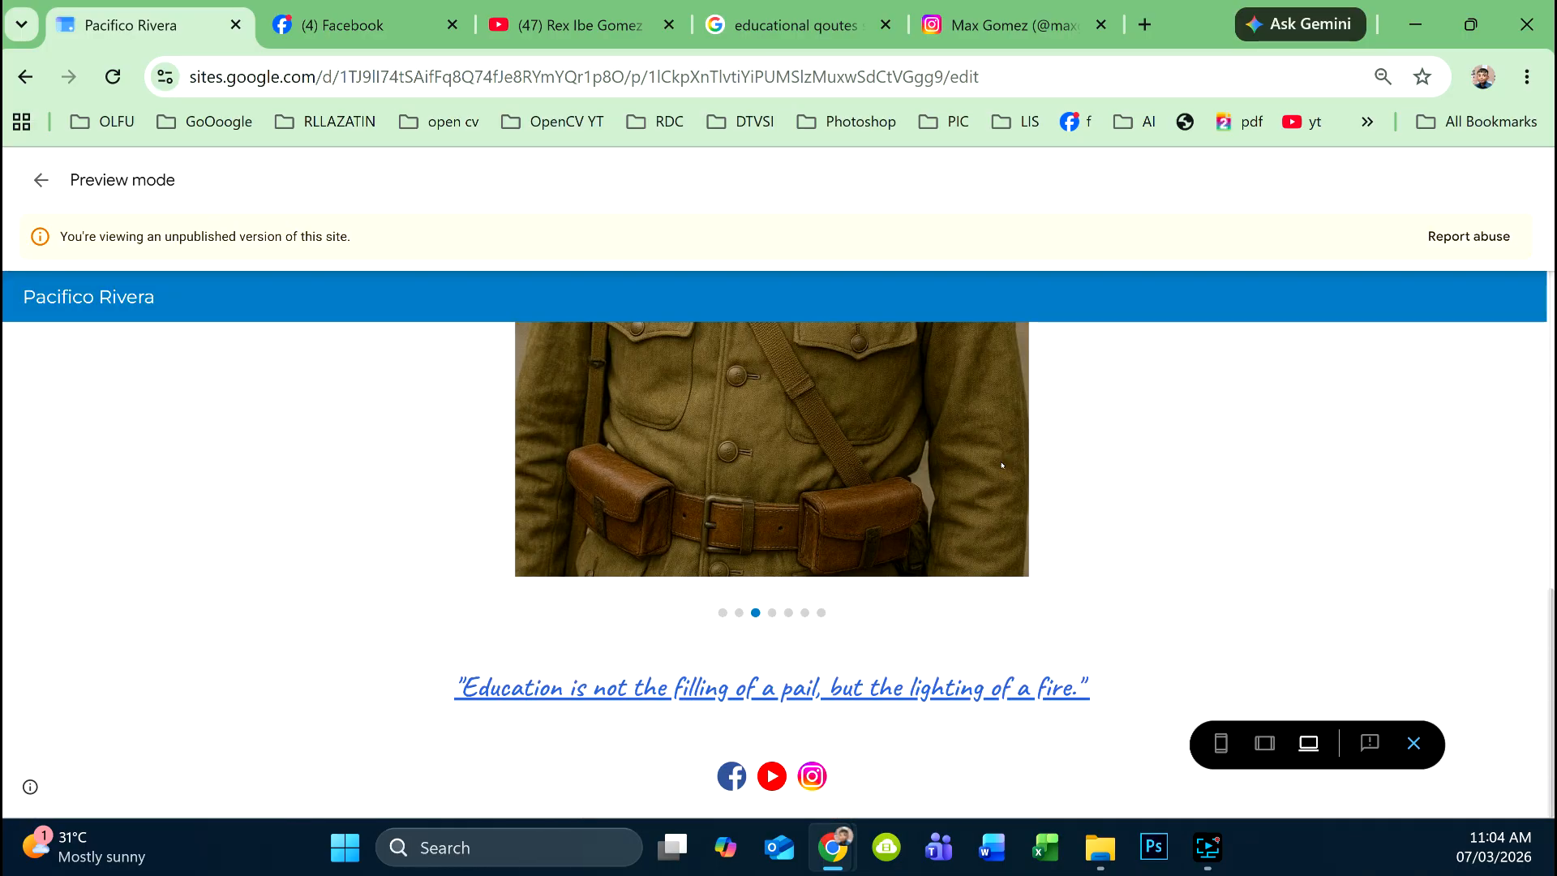
pyautogui.click(796, 783)
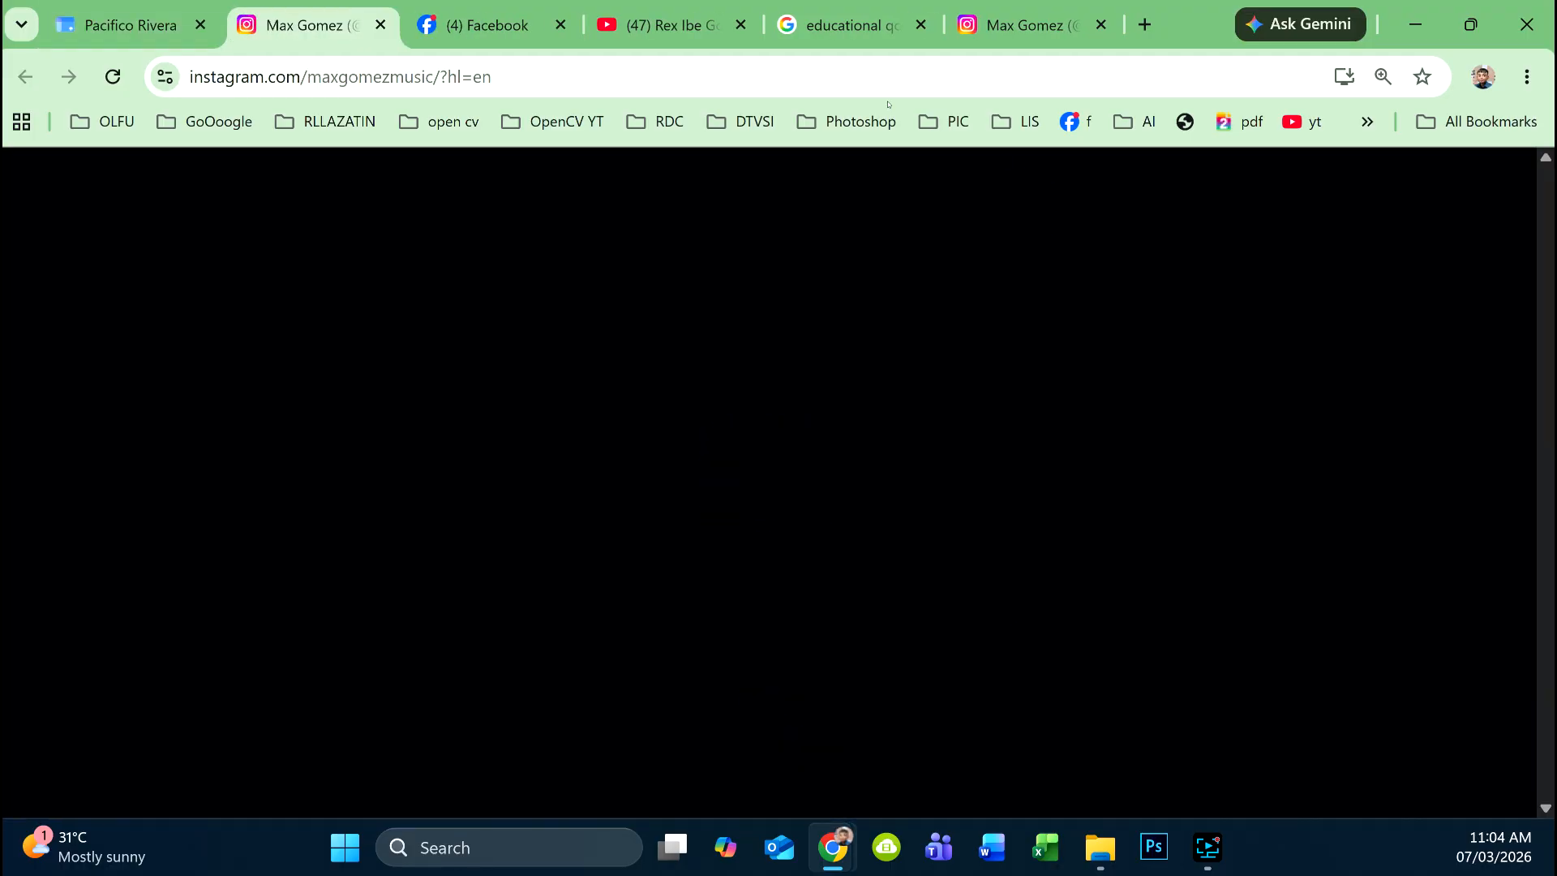
pyautogui.click(494, 17)
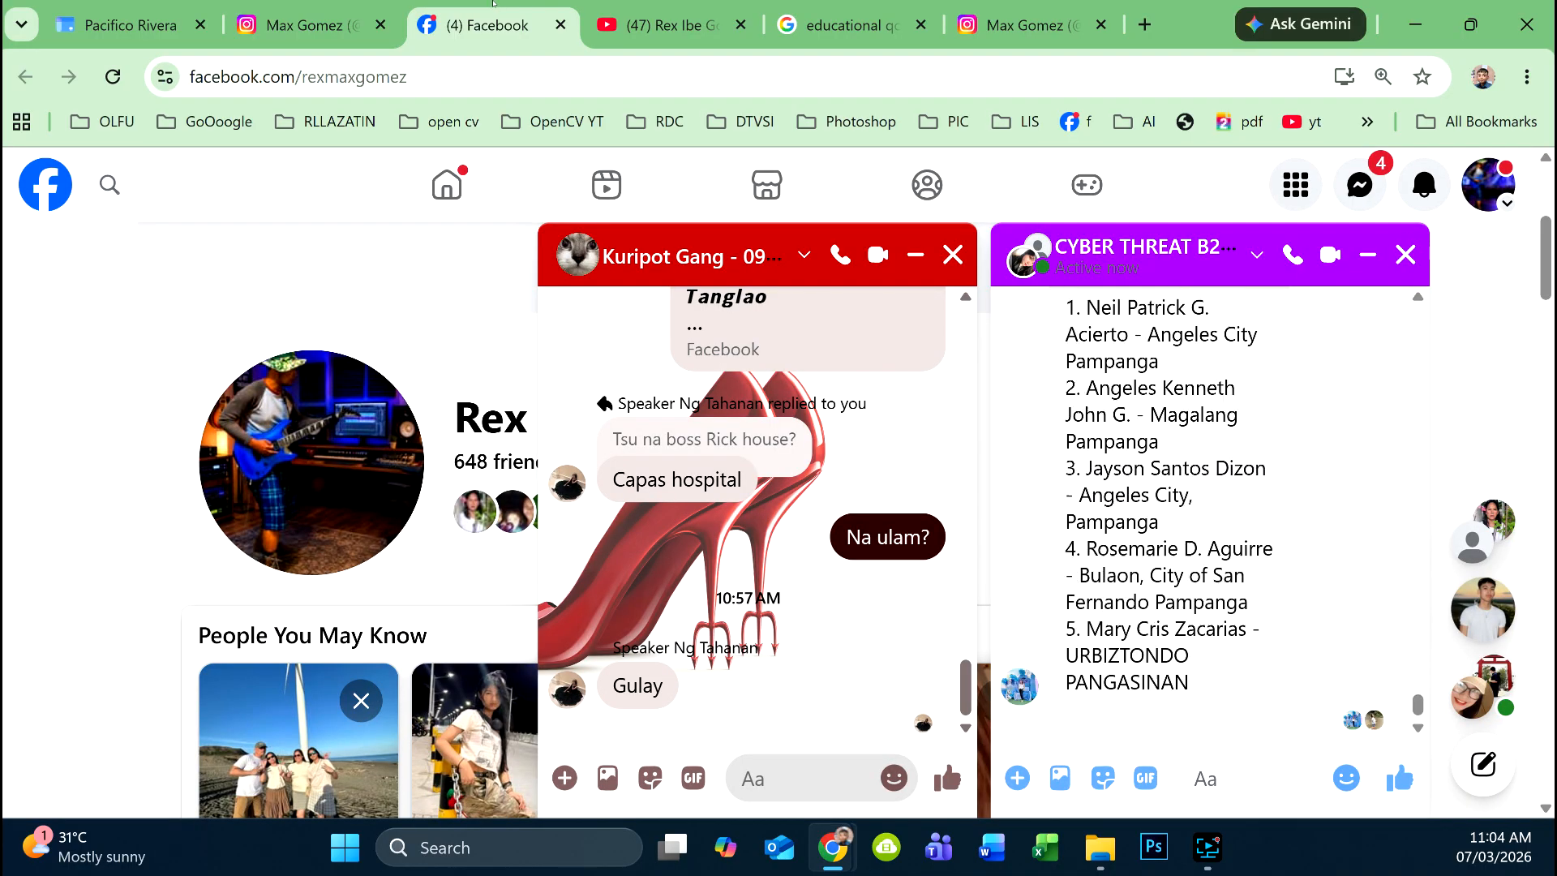
pyautogui.click(105, 22)
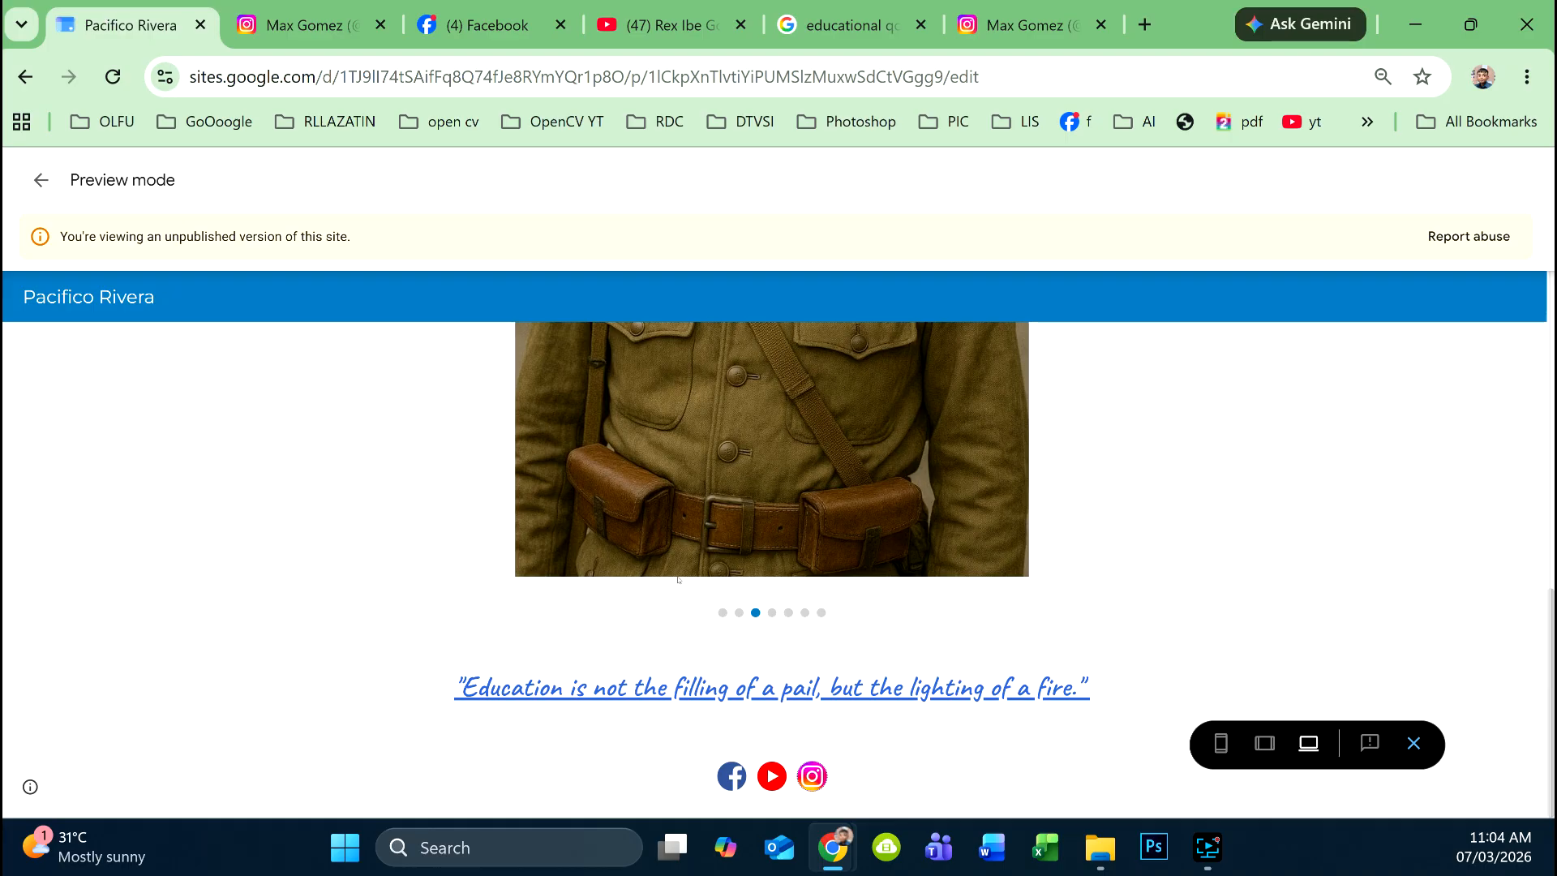
pyautogui.scroll(3, 678, 579)
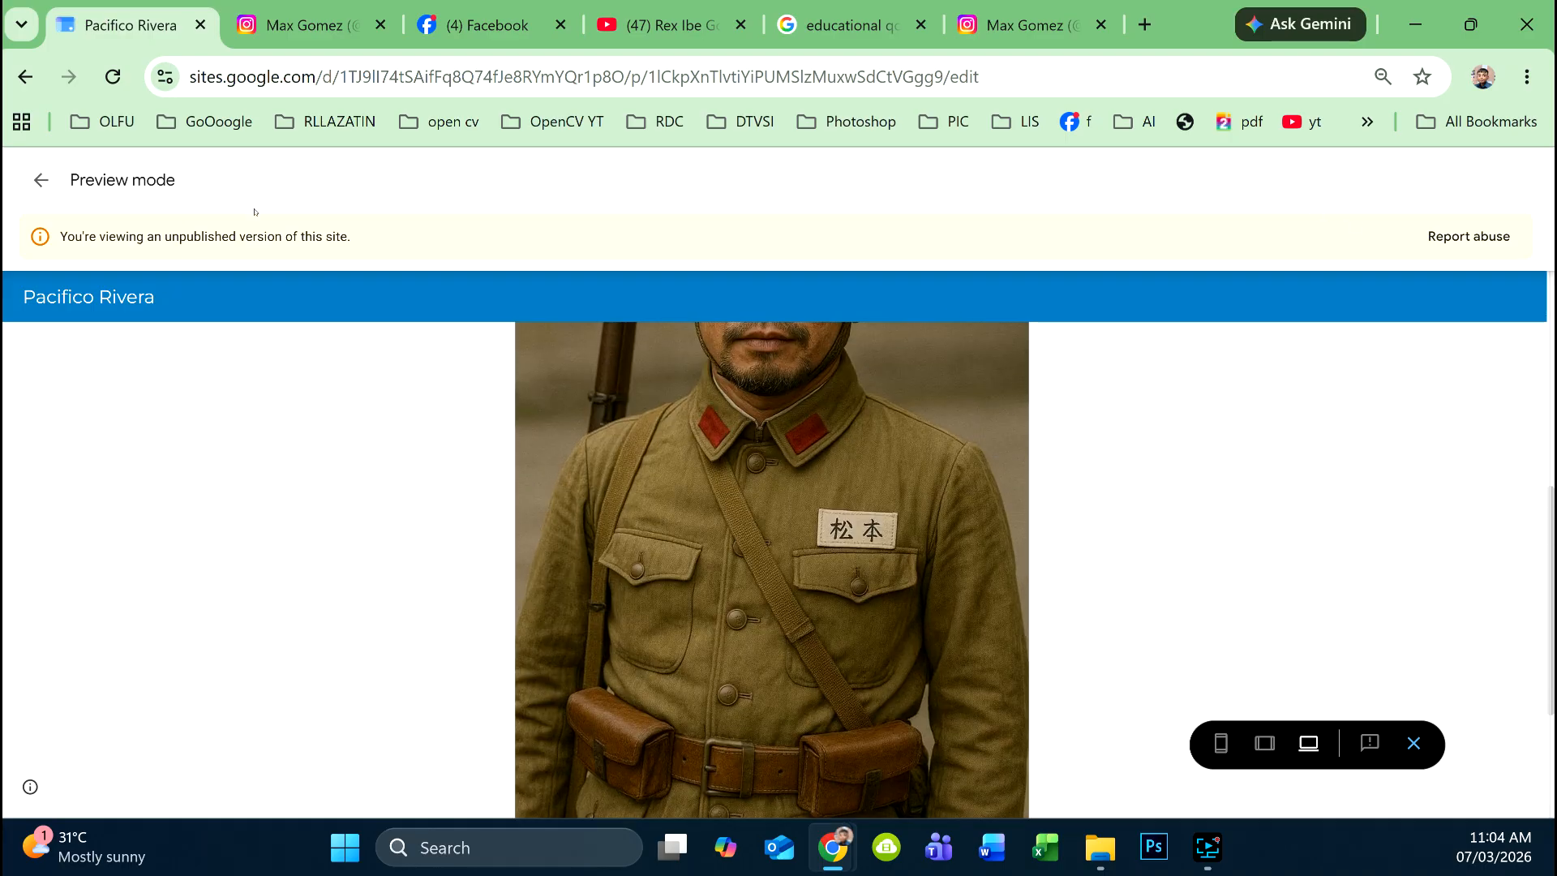
pyautogui.click(48, 183)
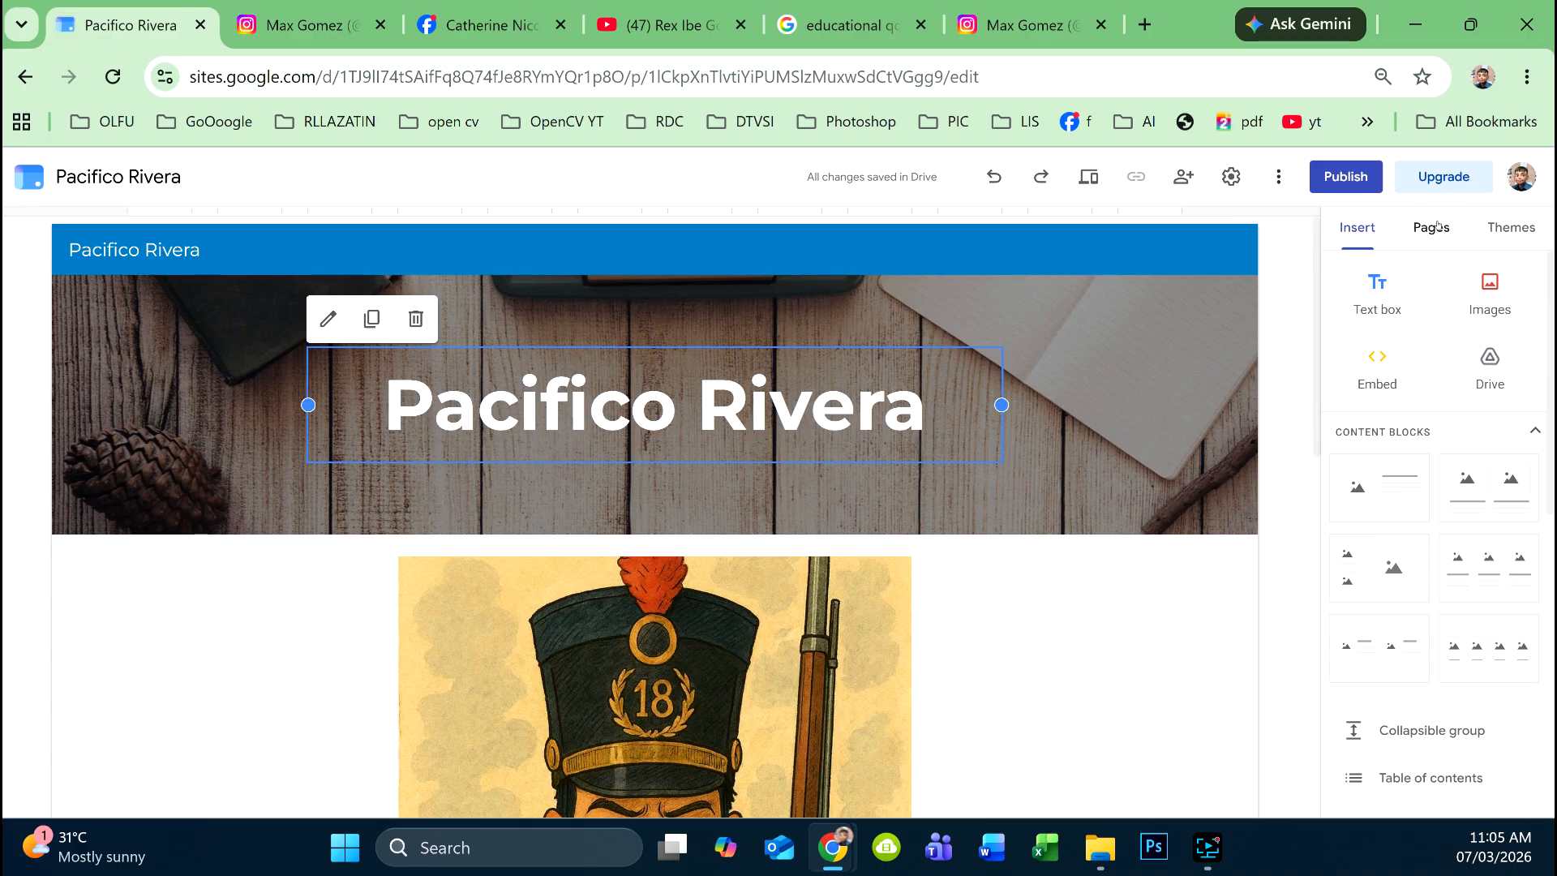
# - Create a new page named 'Resume' from the Pages panel
pyautogui.click(1434, 228)
pyautogui.moveTo(1448, 759)
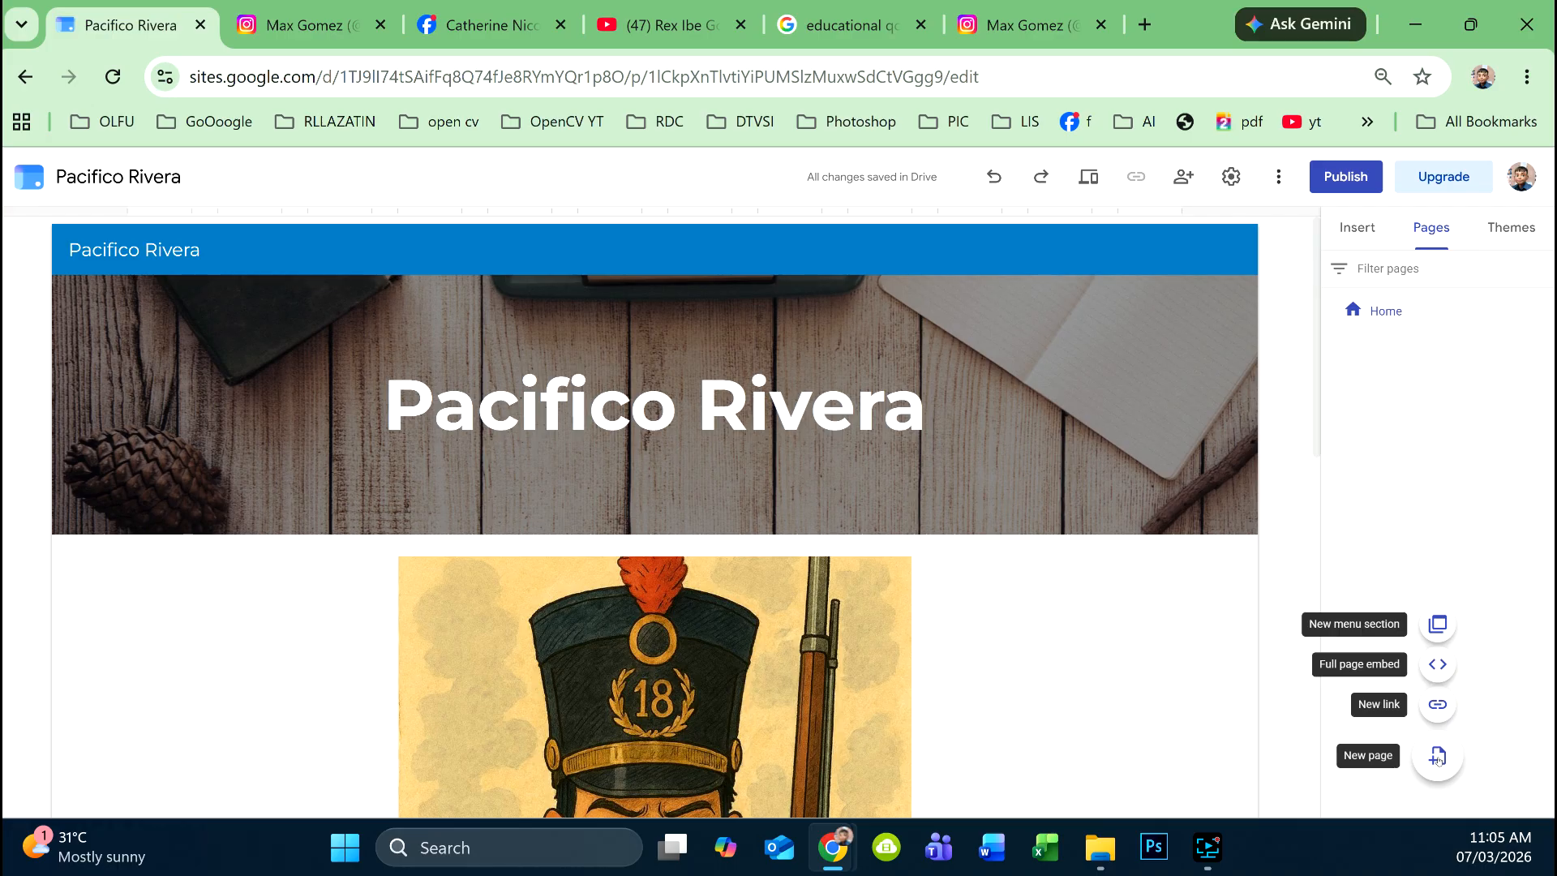
pyautogui.click(1437, 758)
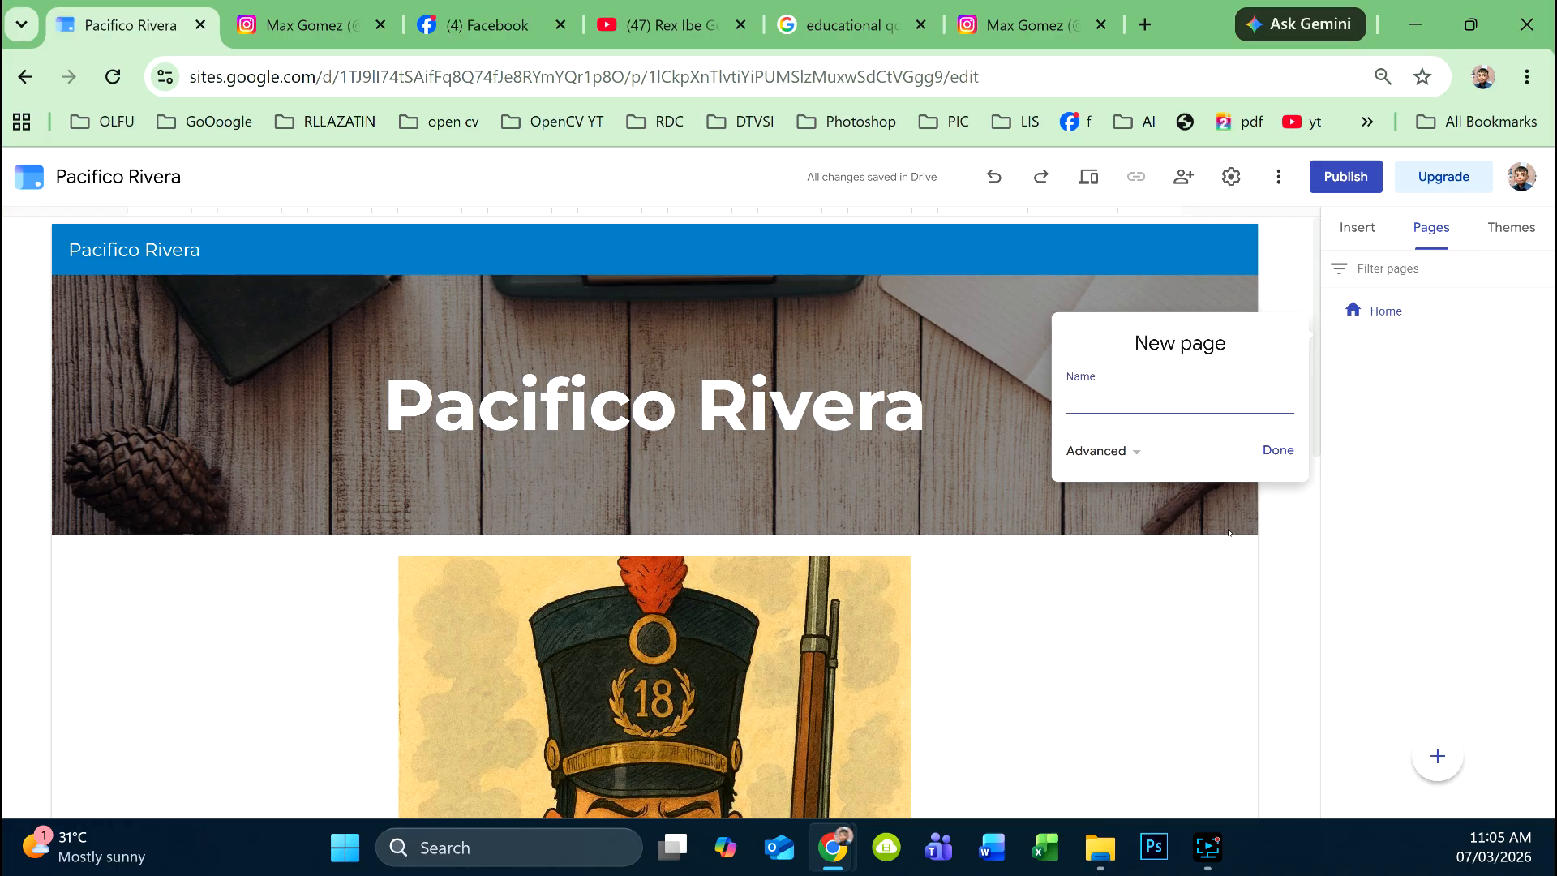
pyautogui.write('Resume')
pyautogui.click(1278, 450)
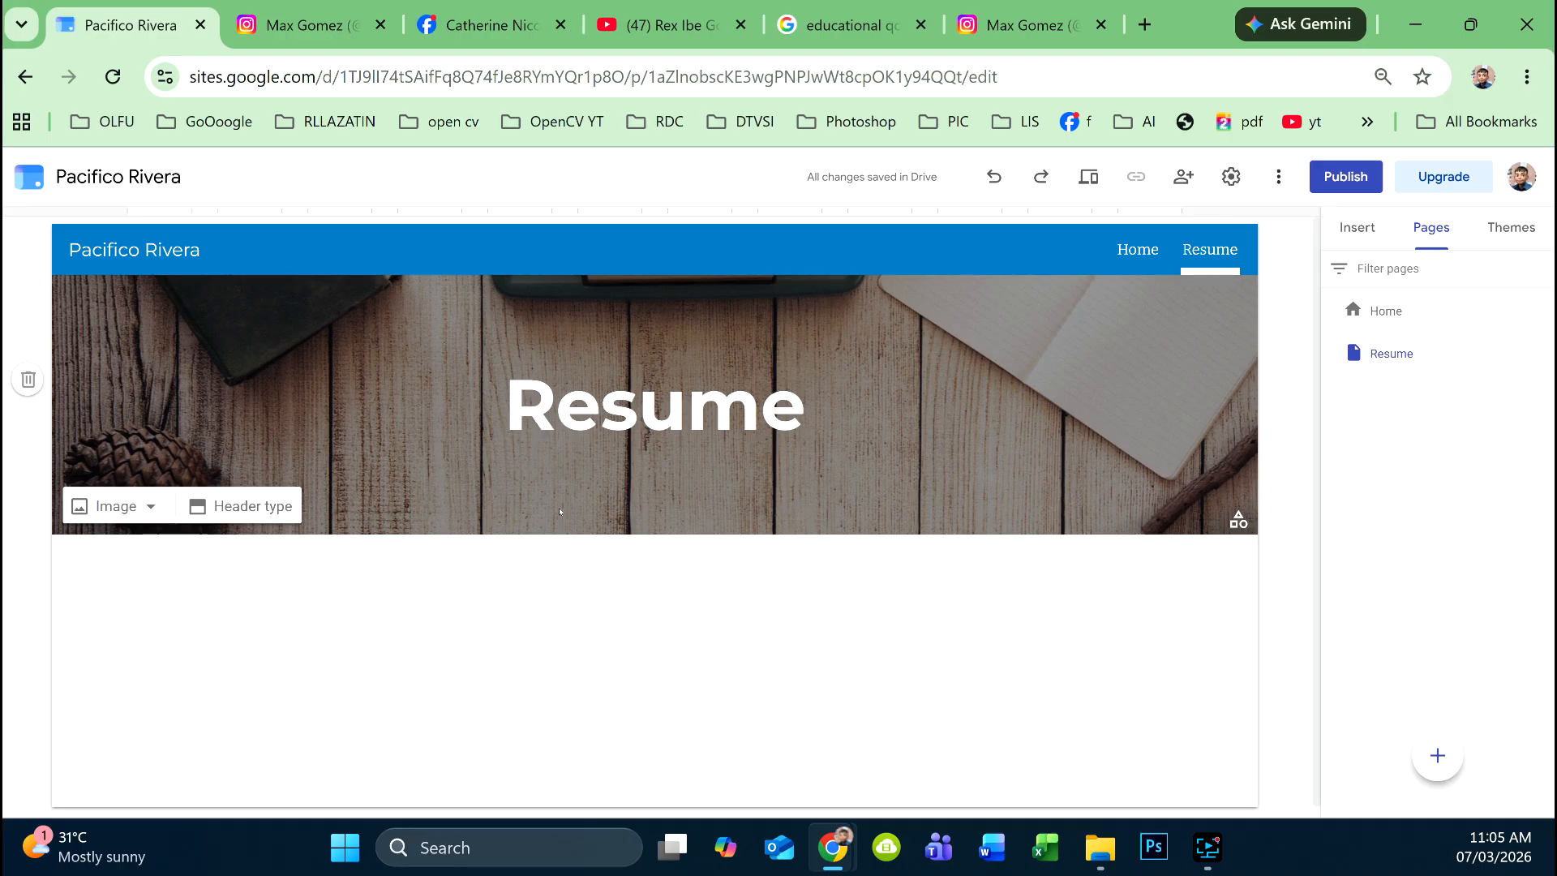
pyautogui.click(1344, 232)
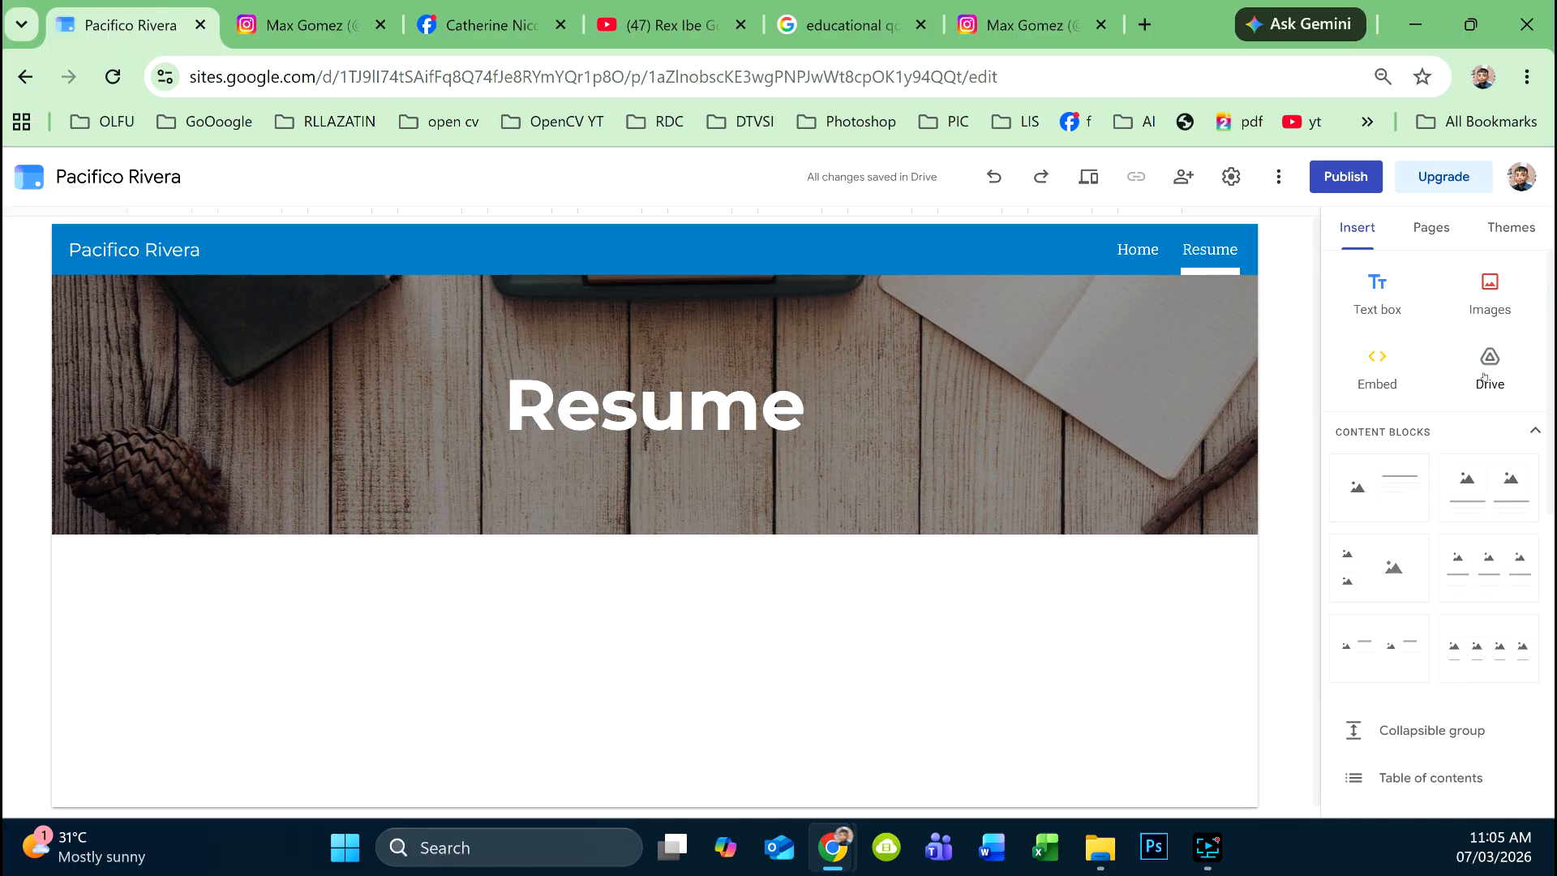
# - Open the Google Drive file picker from the Insert panel
pyautogui.scroll(-6, 1485, 382)
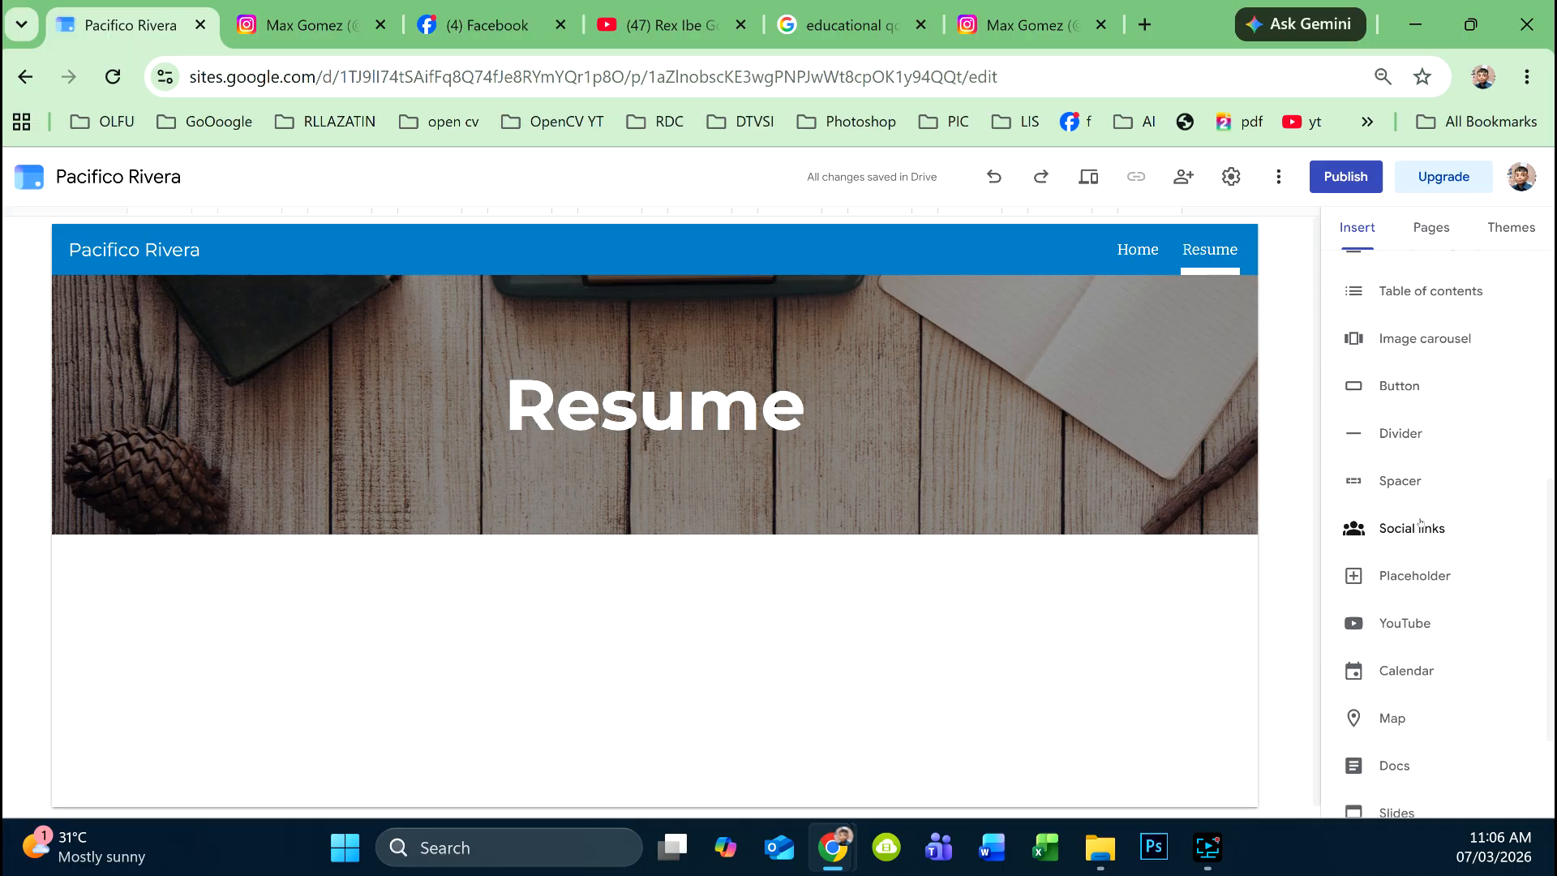
pyautogui.scroll(-2, 1419, 527)
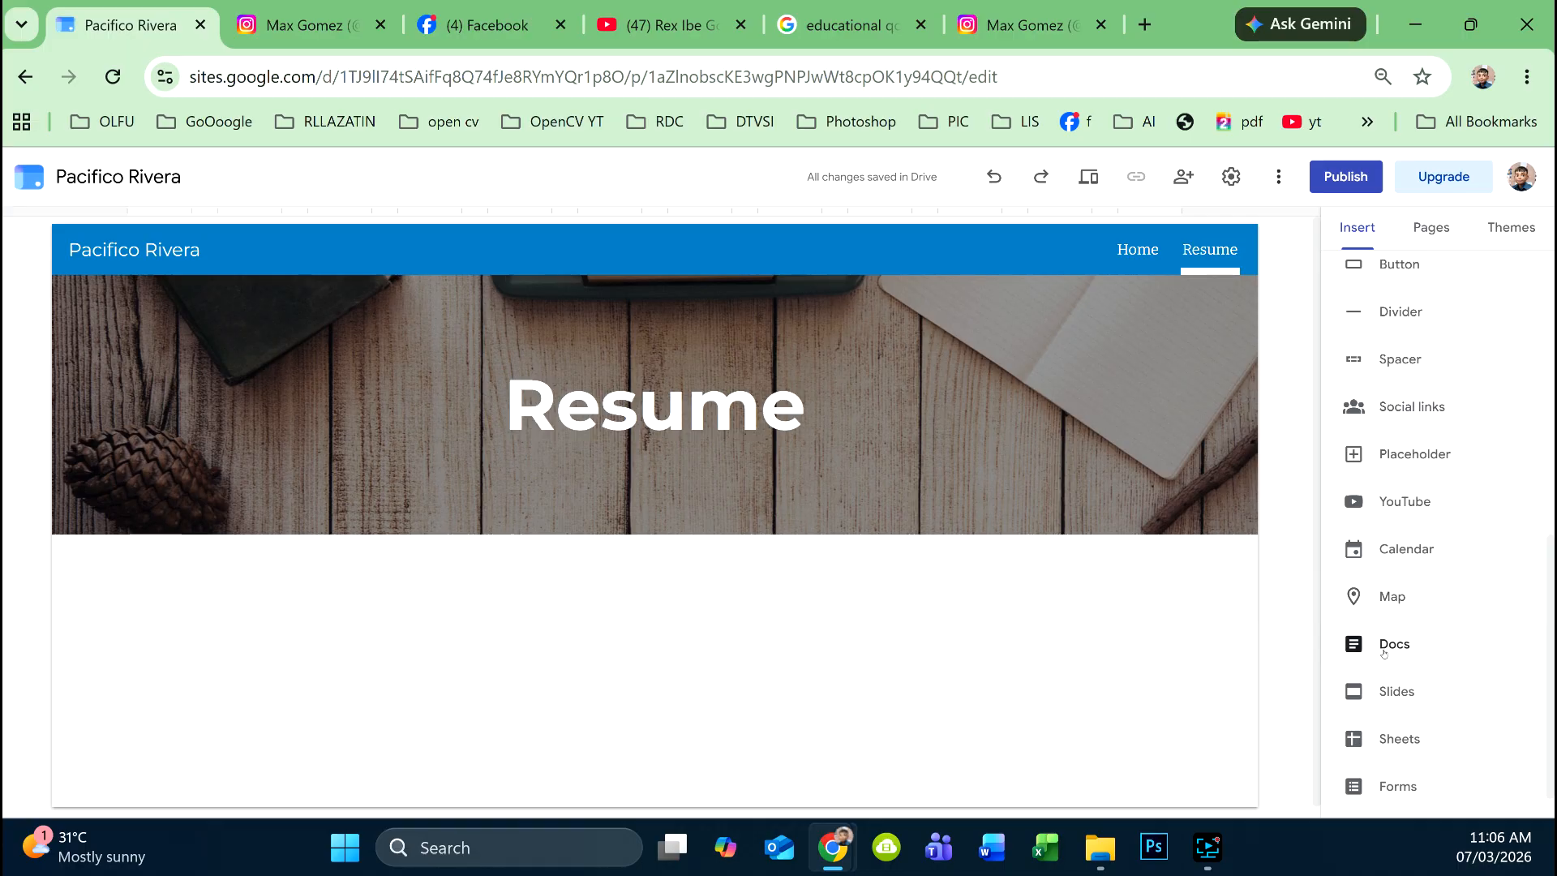
pyautogui.scroll(6, 1427, 372)
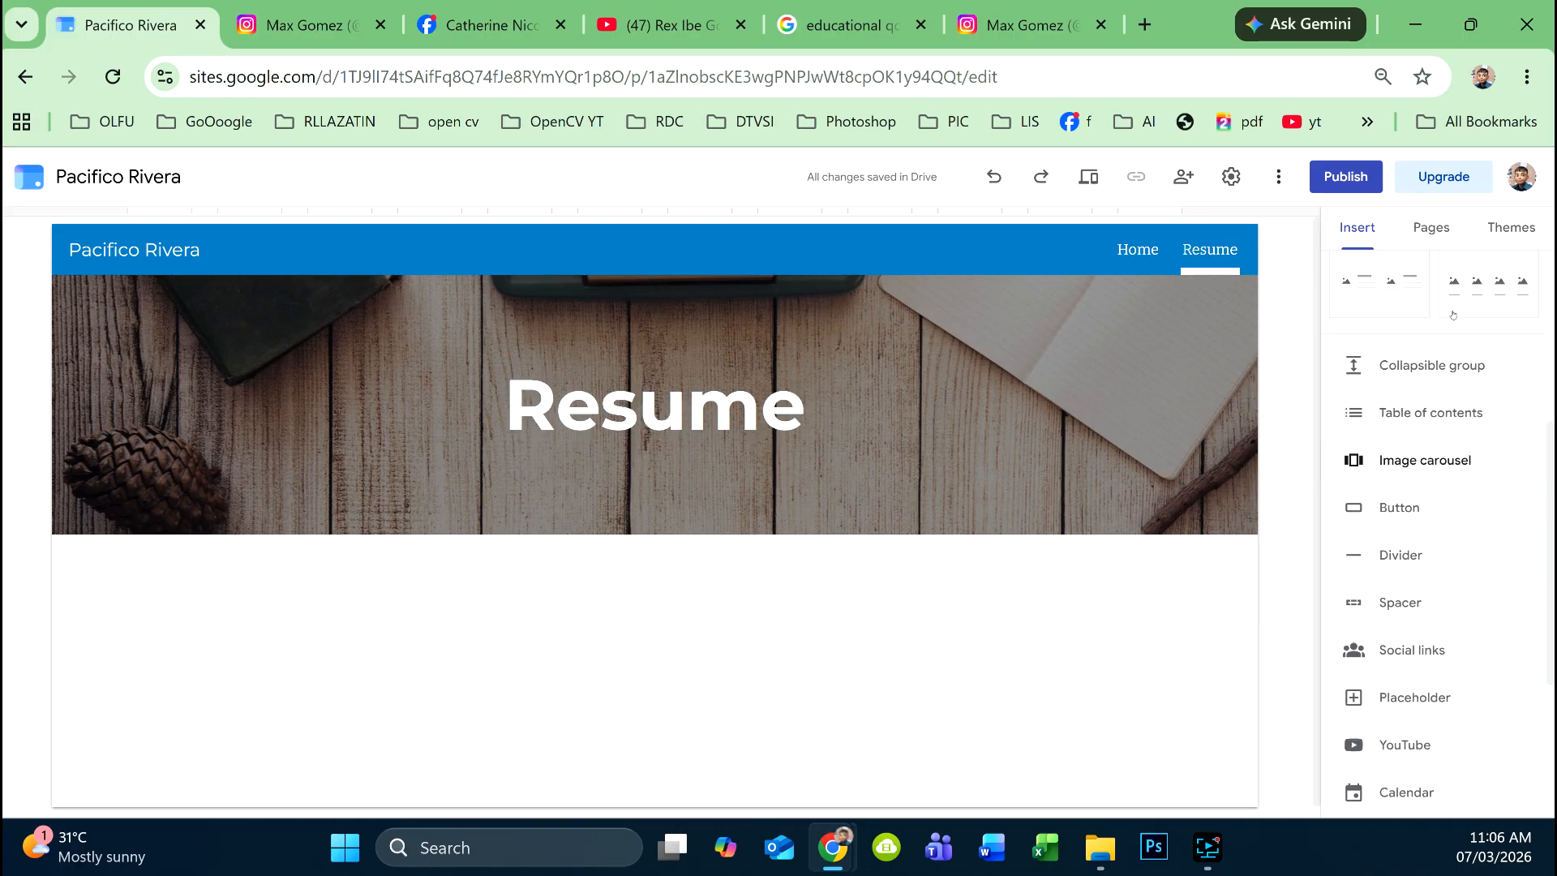
pyautogui.scroll(2, 1434, 322)
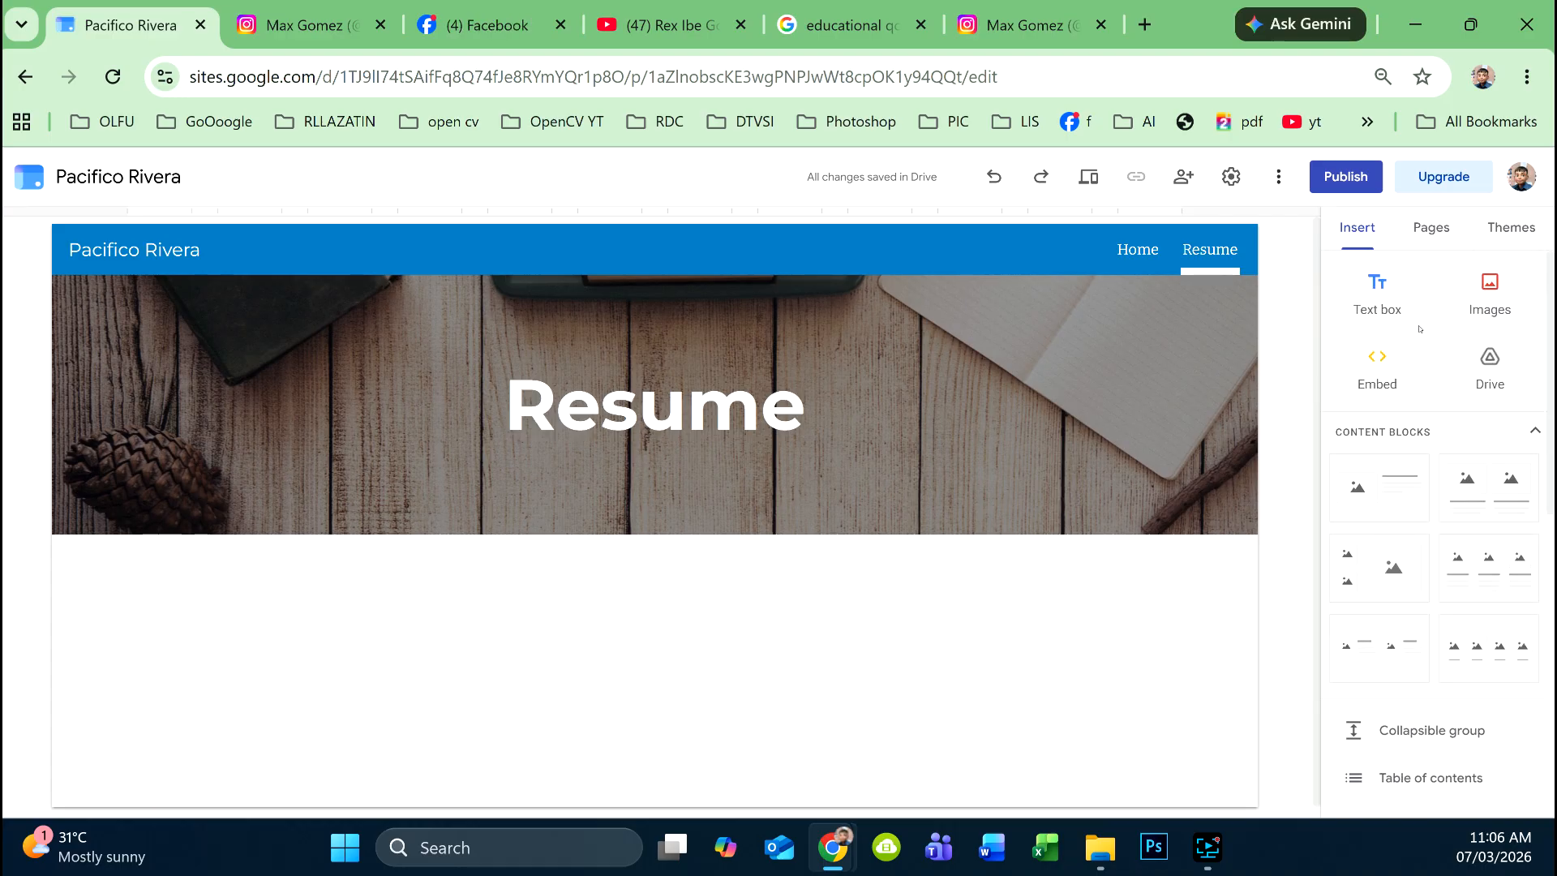
pyautogui.click(1485, 376)
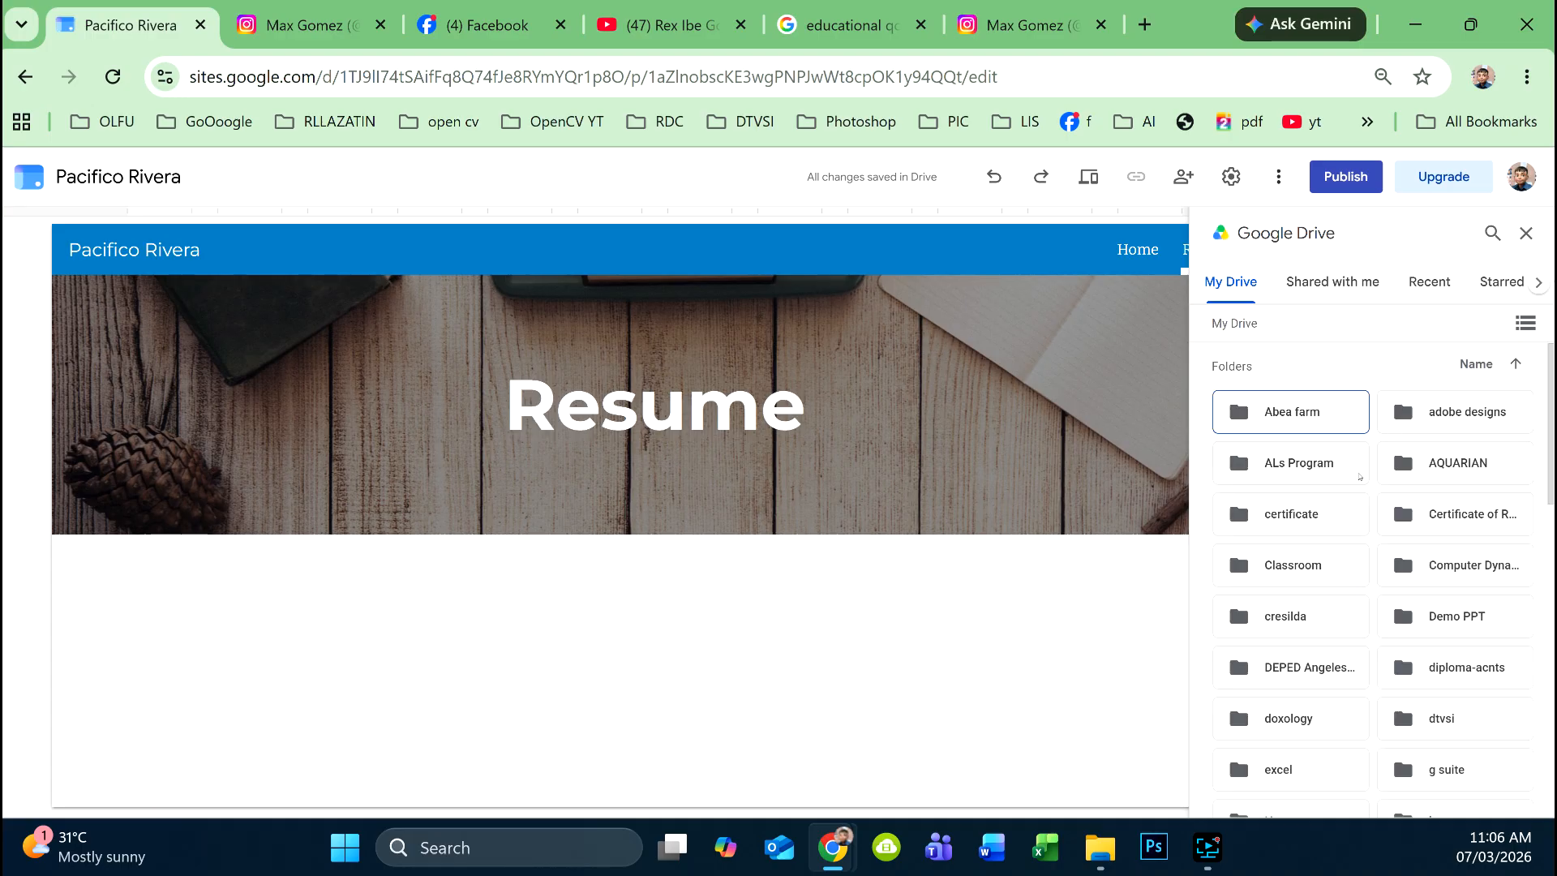
# - Open the RESUME folder in Drive and embed the PDF resume on the page
pyautogui.scroll(-10, 1360, 477)
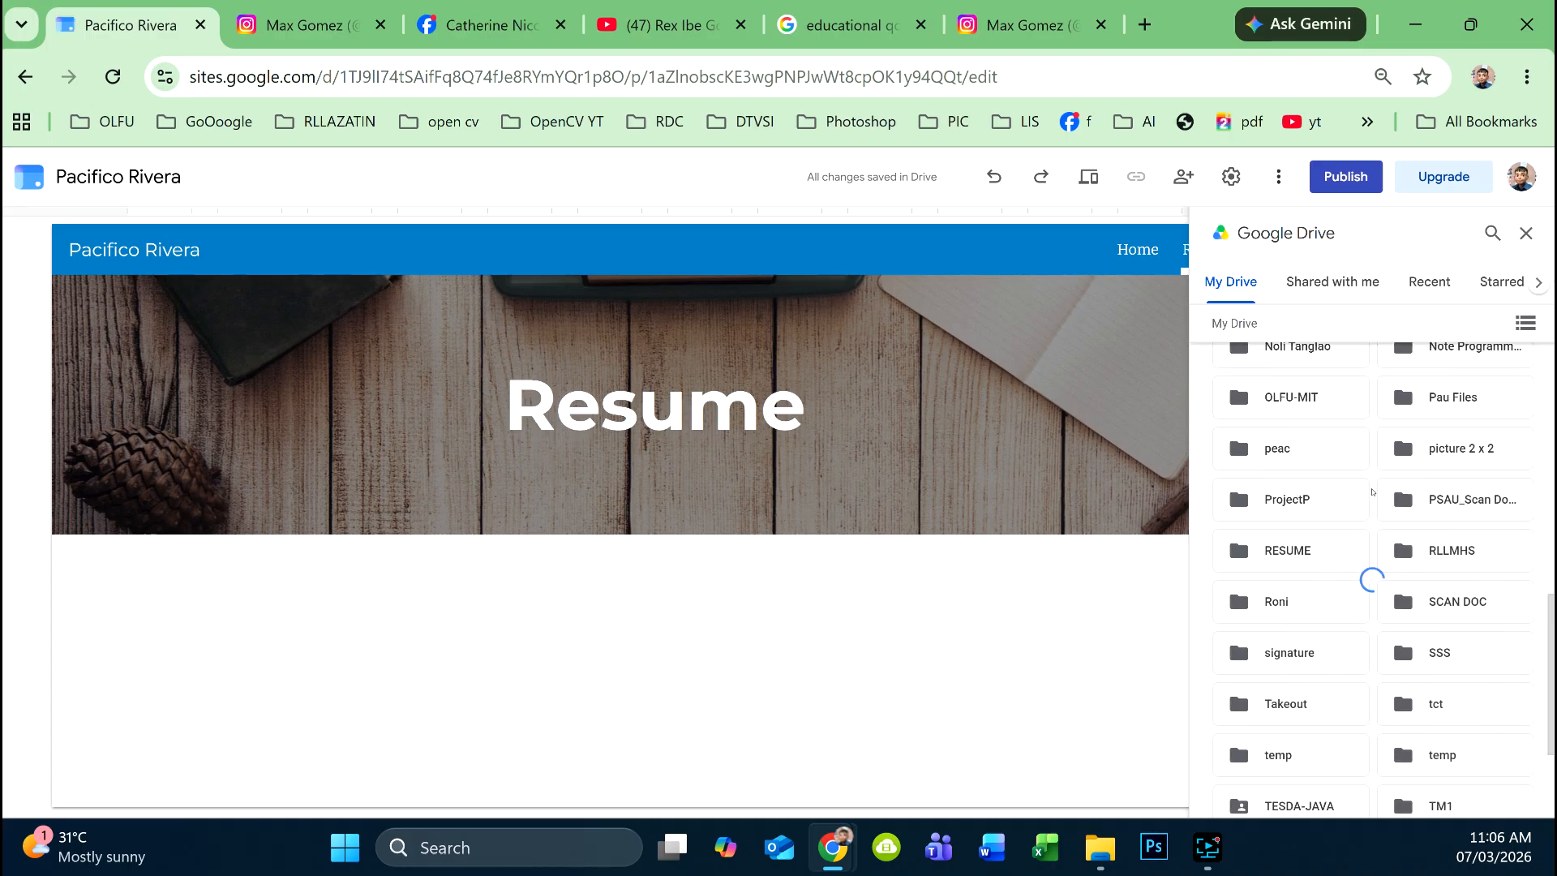
pyautogui.scroll(-8, 1372, 491)
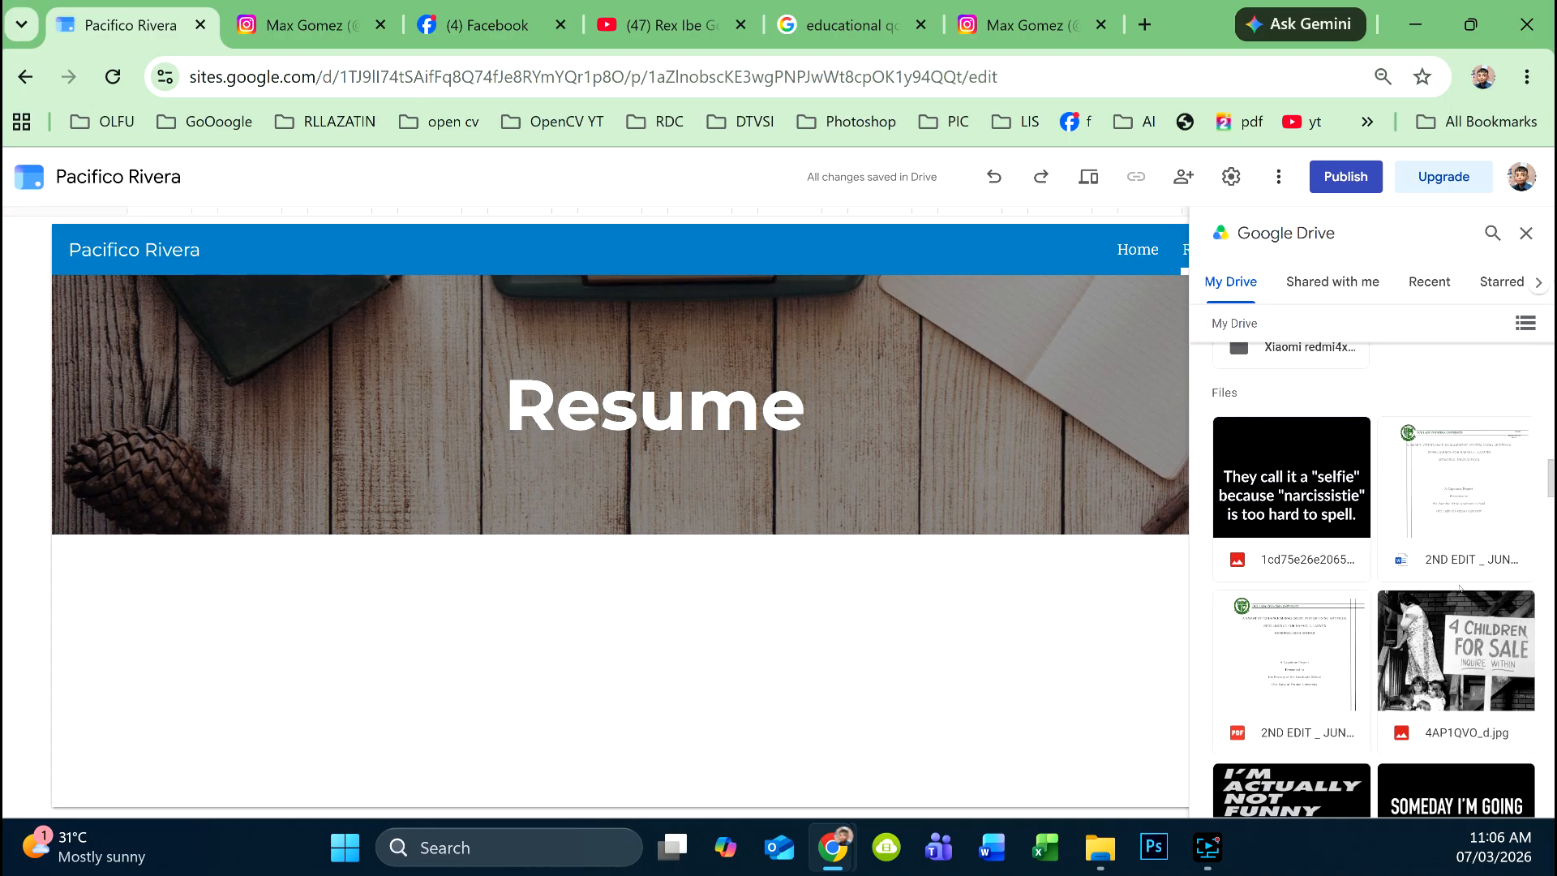
pyautogui.scroll(-3, 1435, 604)
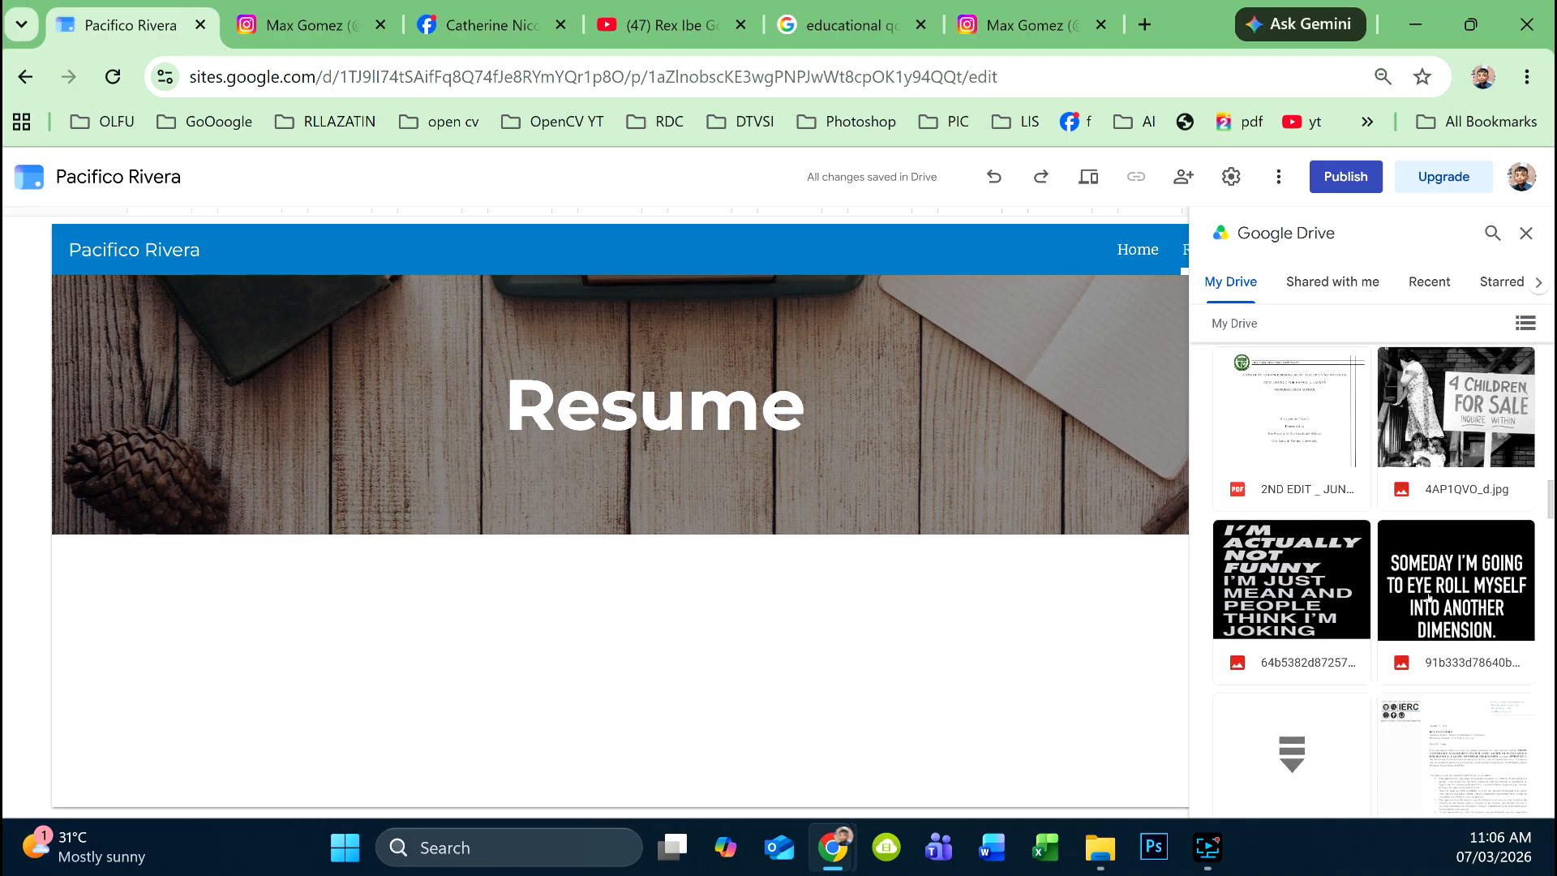
pyautogui.scroll(-4, 1429, 598)
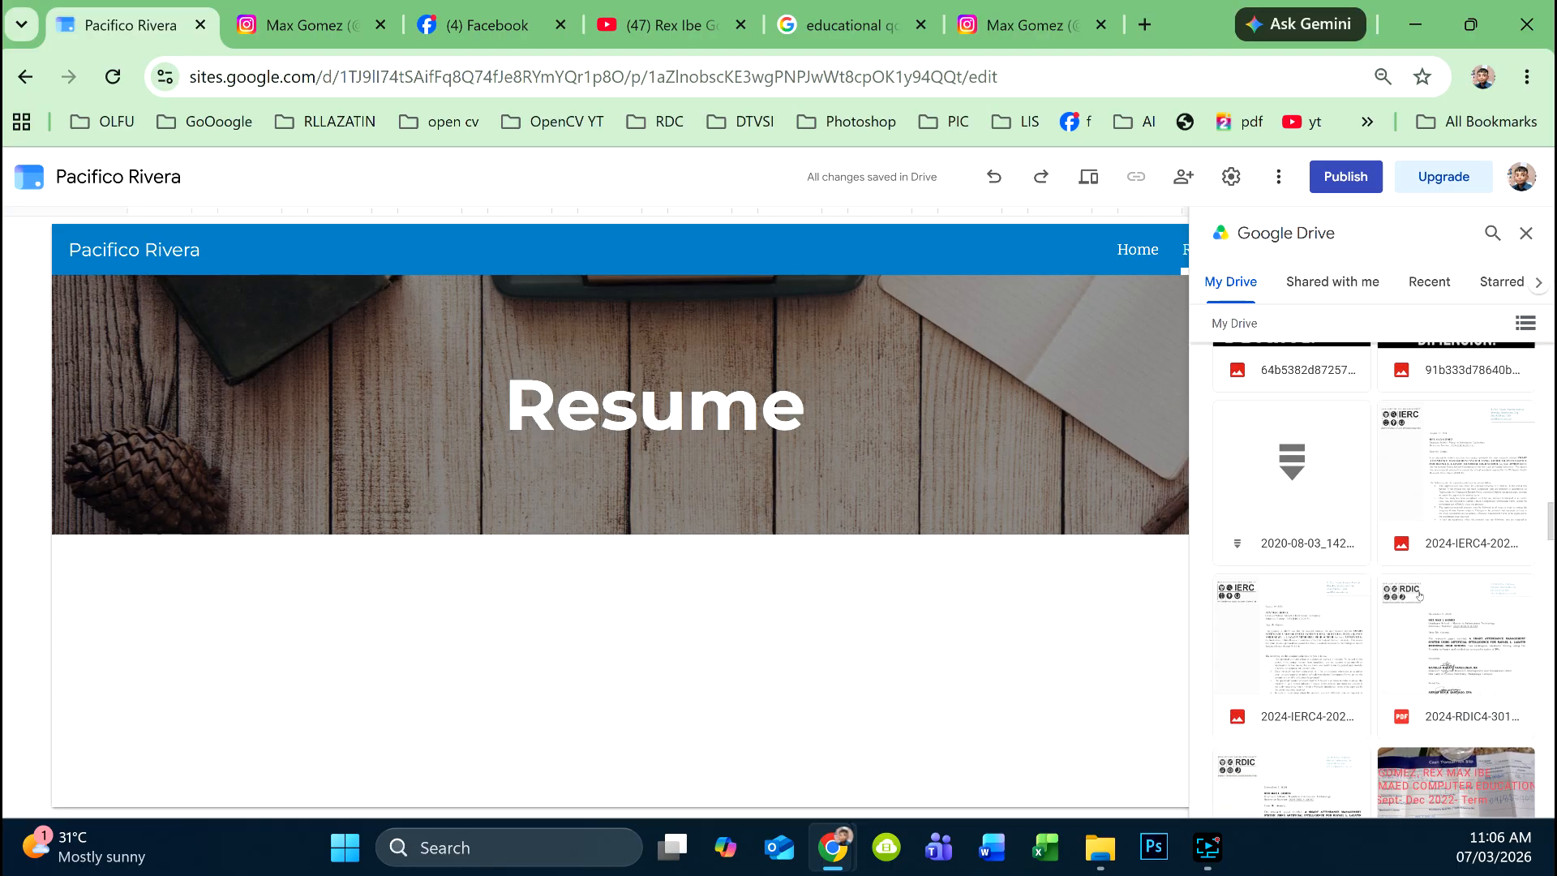
pyautogui.scroll(-3, 1419, 596)
pyautogui.scroll(4, 1325, 599)
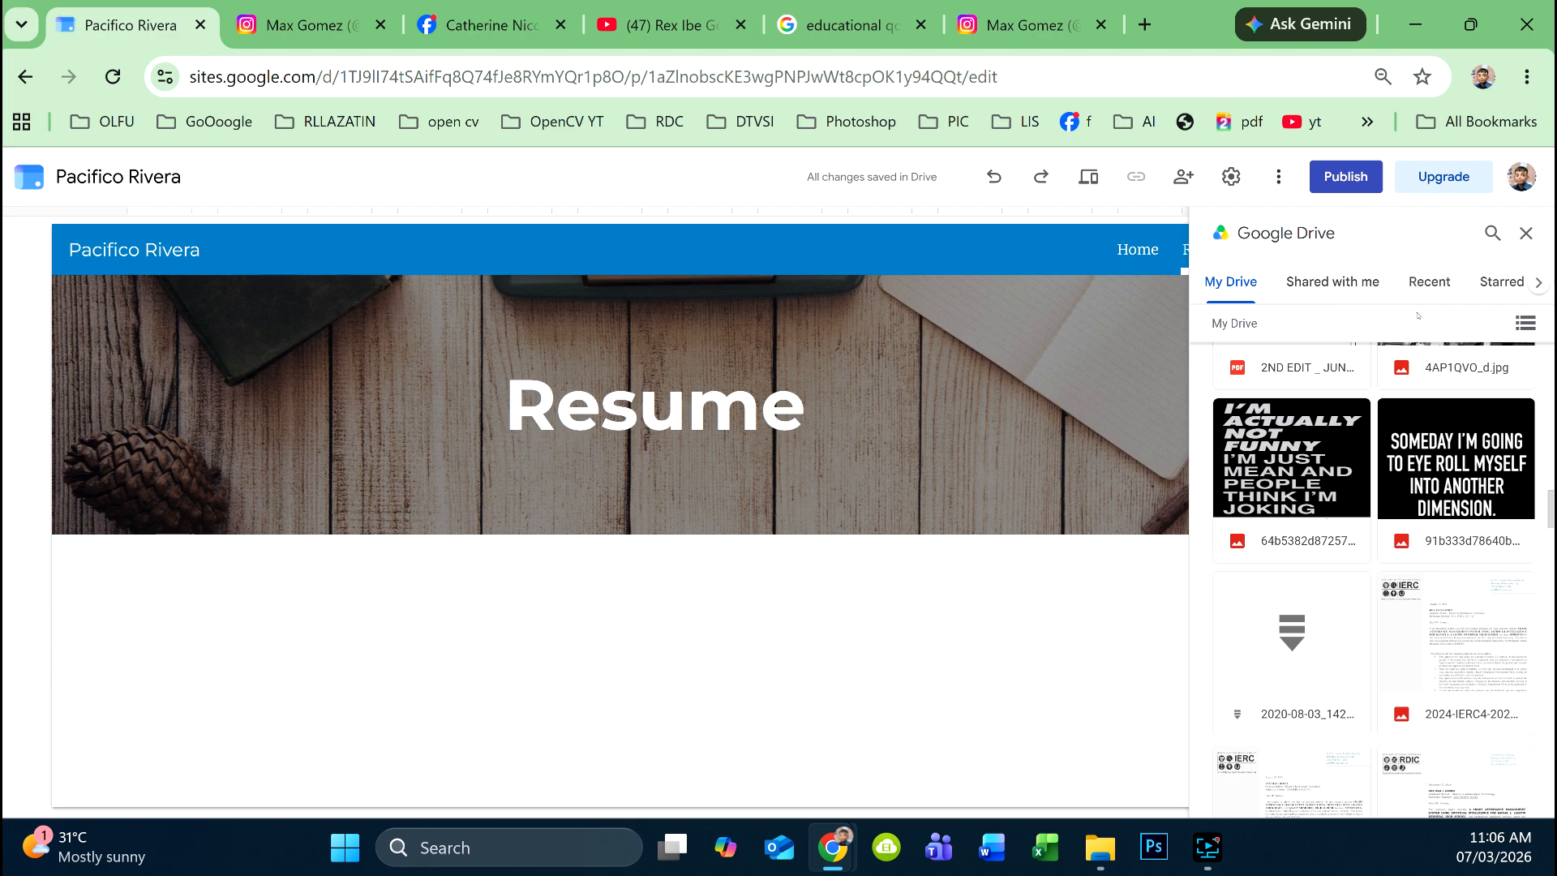
pyautogui.scroll(1, 1383, 370)
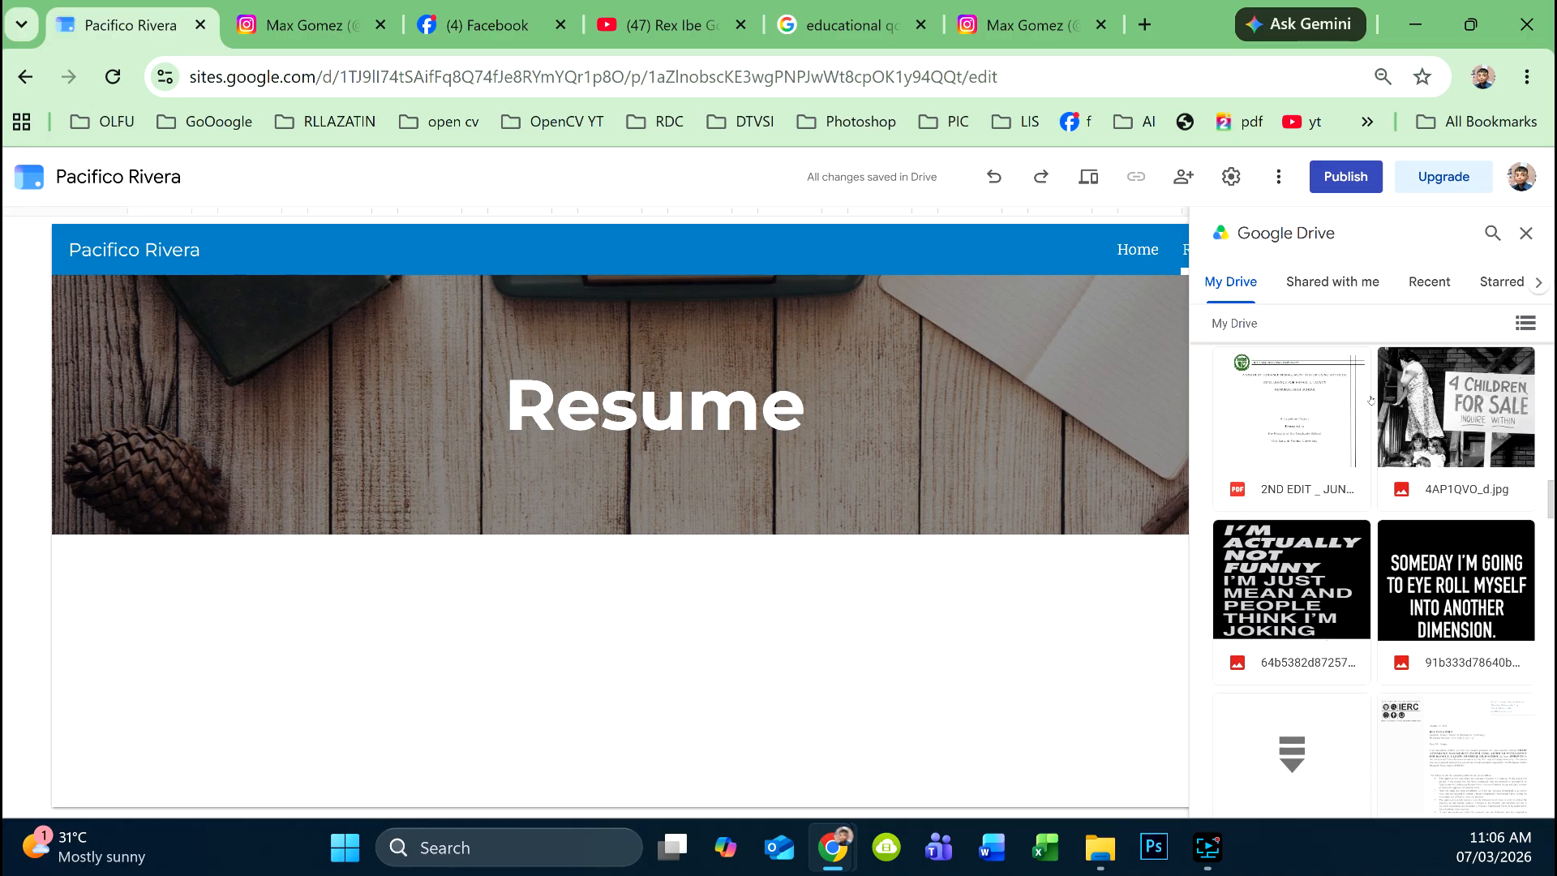
pyautogui.scroll(3, 1352, 388)
pyautogui.scroll(1, 1352, 389)
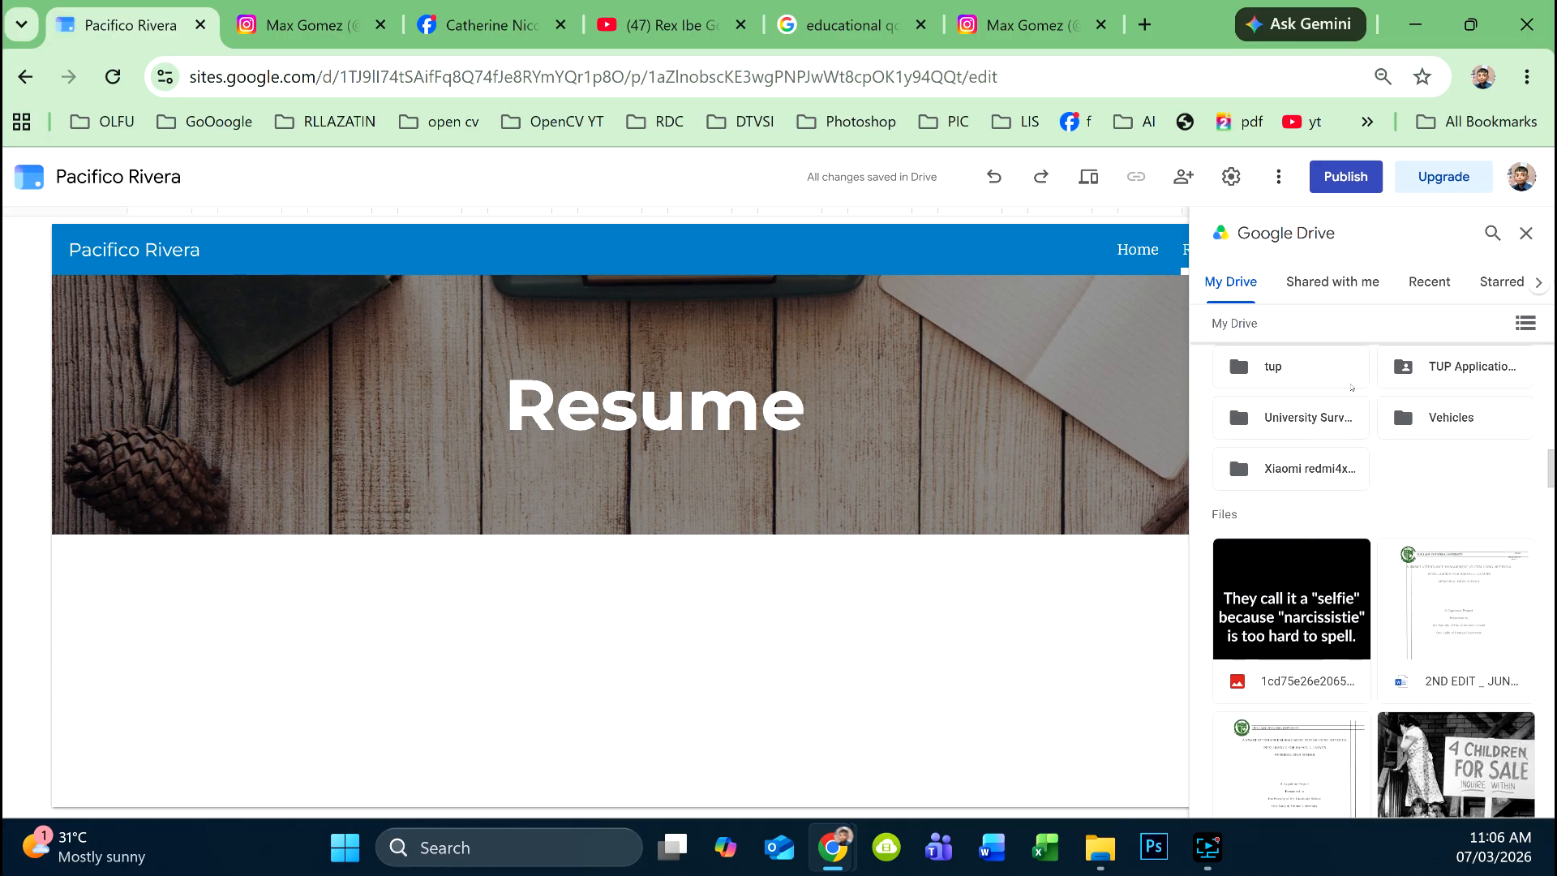
pyautogui.scroll(3, 1351, 387)
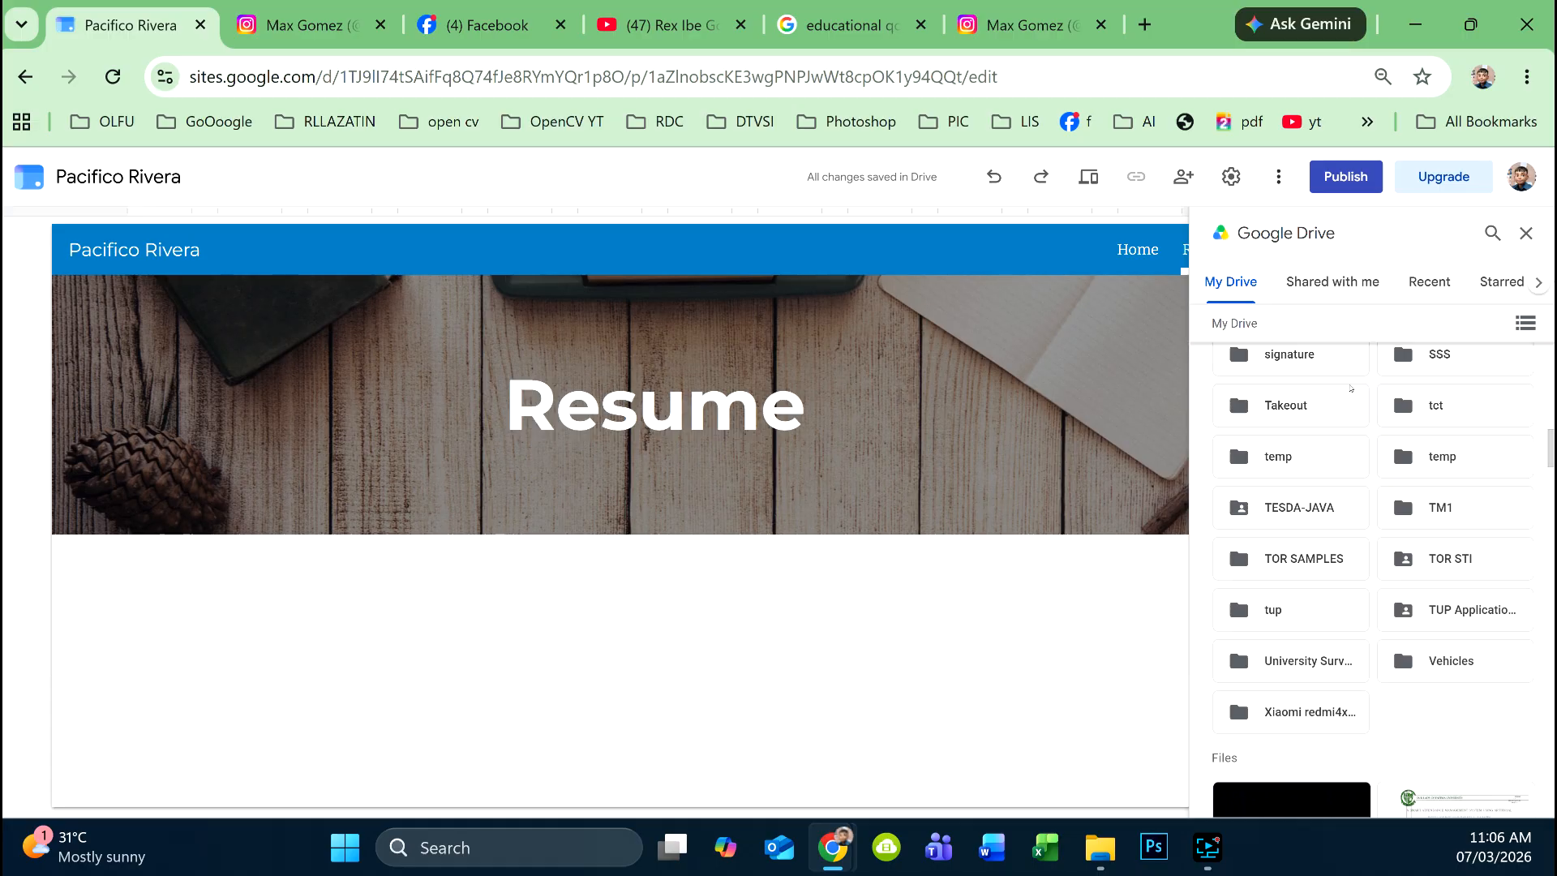
pyautogui.scroll(1, 1350, 389)
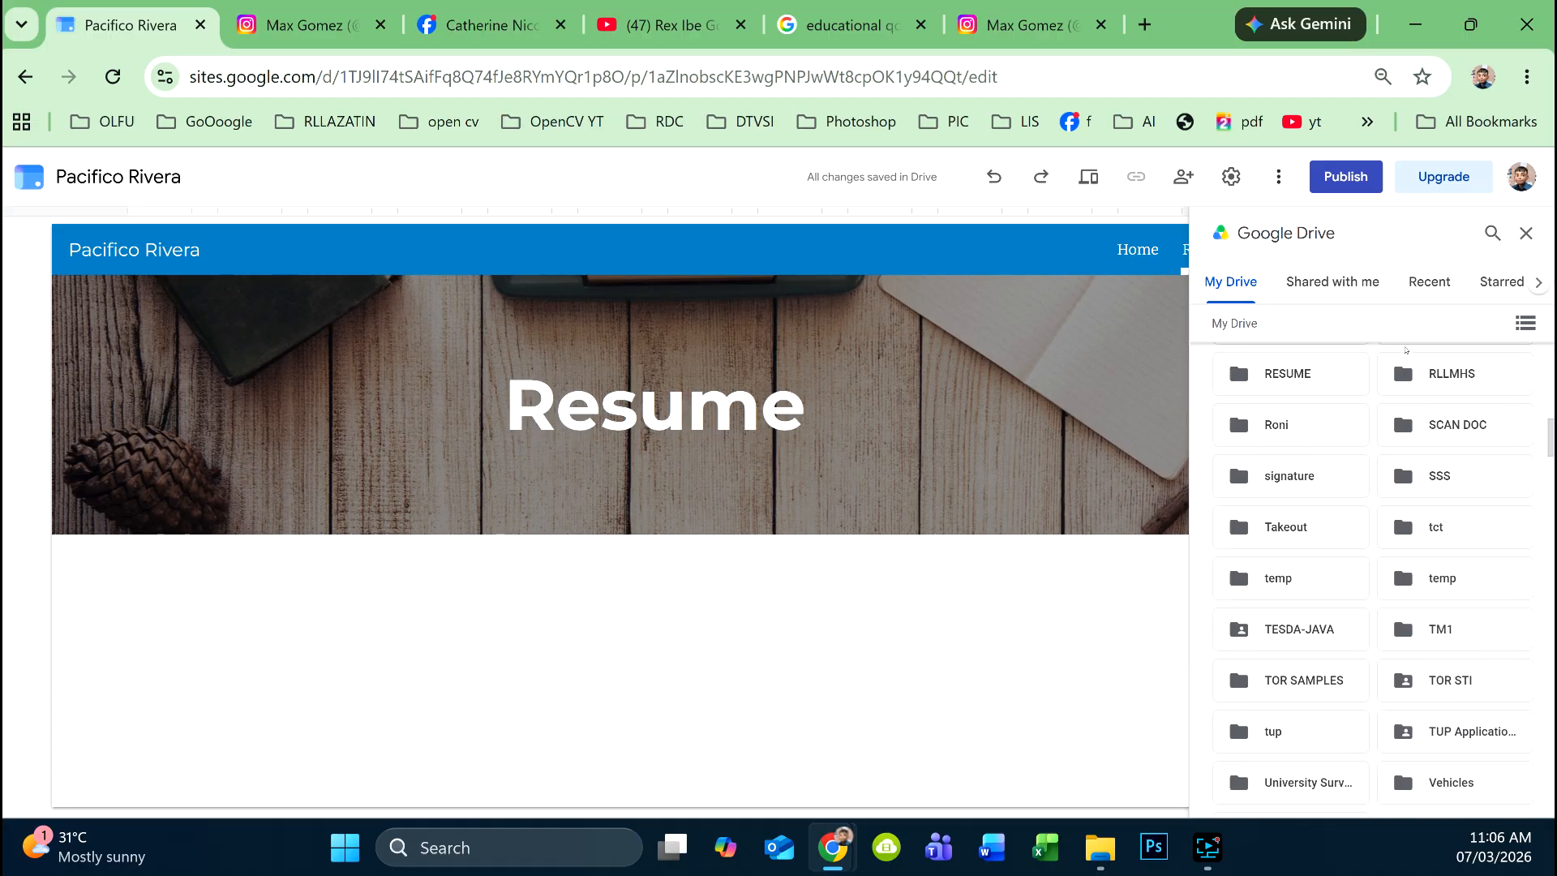
pyautogui.doubleClick(1287, 375)
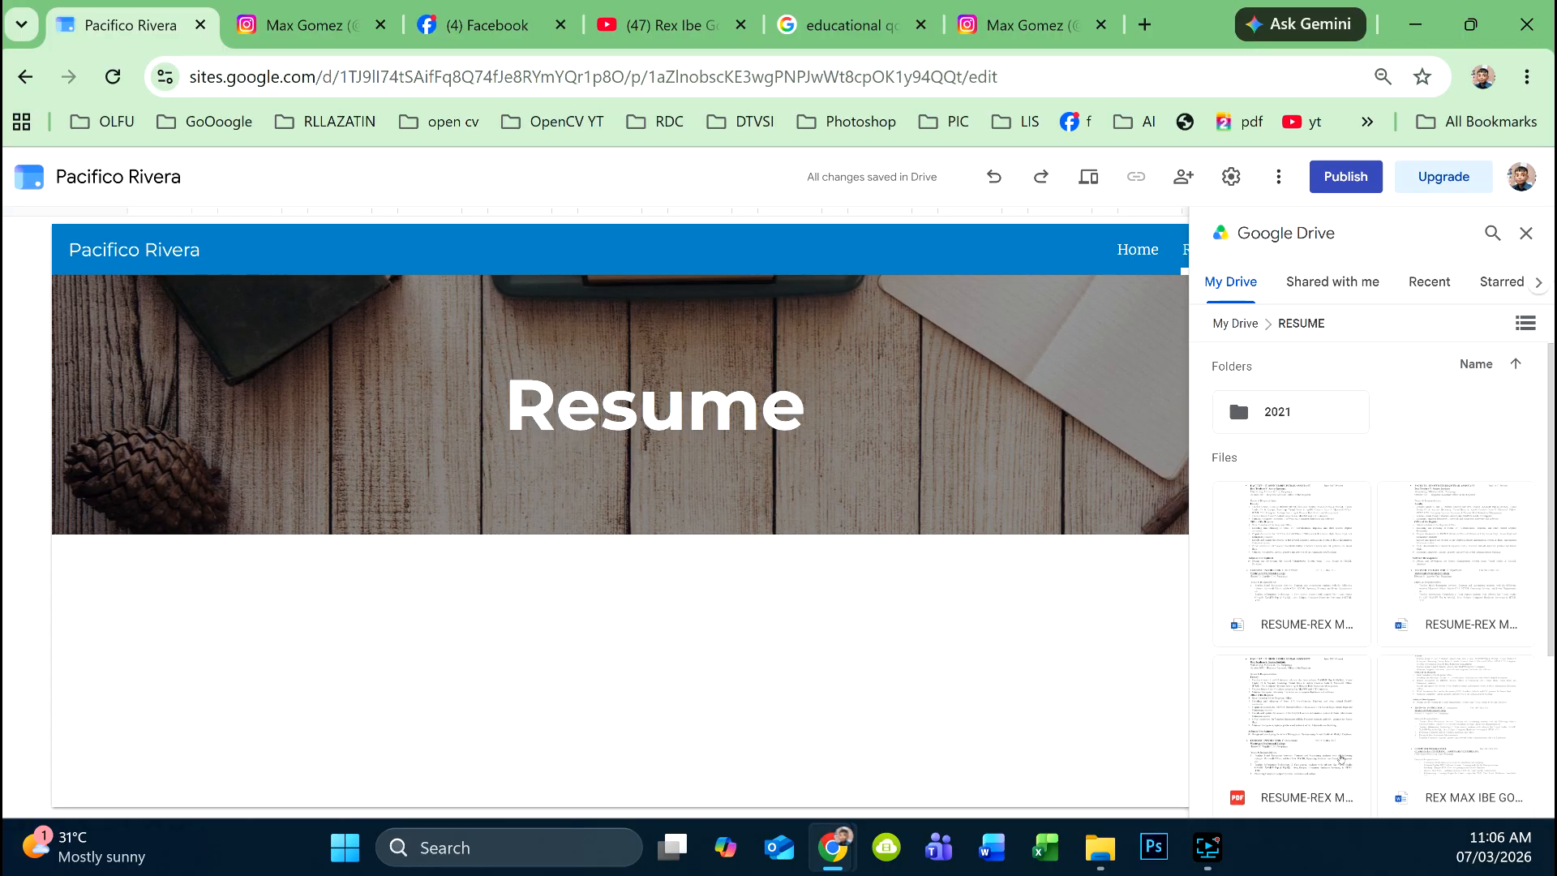
pyautogui.click(1307, 753)
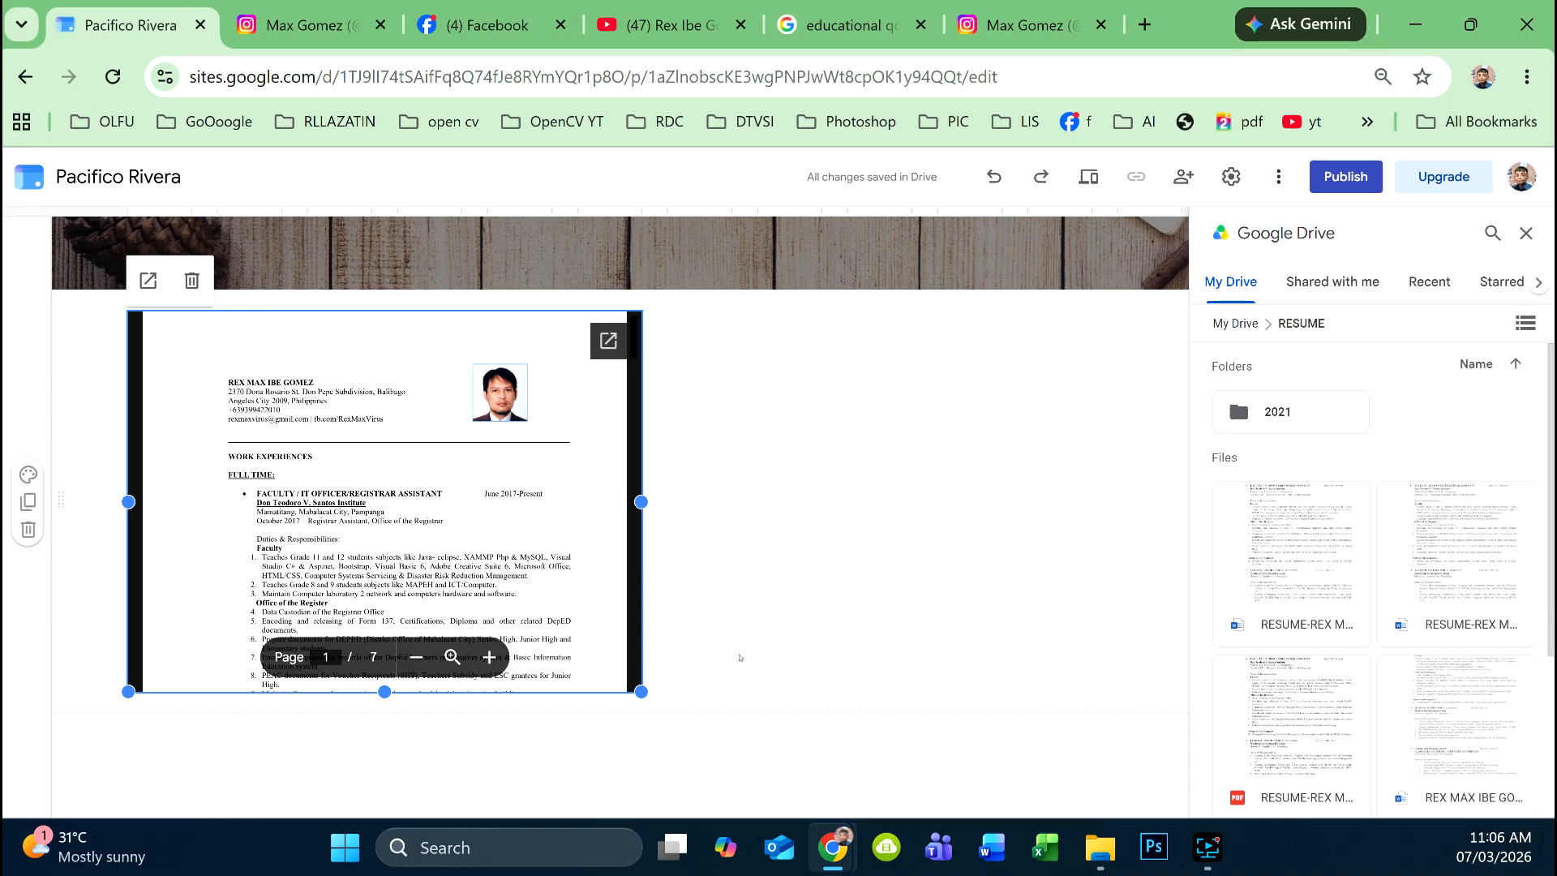
# - Enlarge the embedded resume to nearly full page width and taller, close the Drive panel, and preview
pyautogui.scroll(-1, 740, 653)
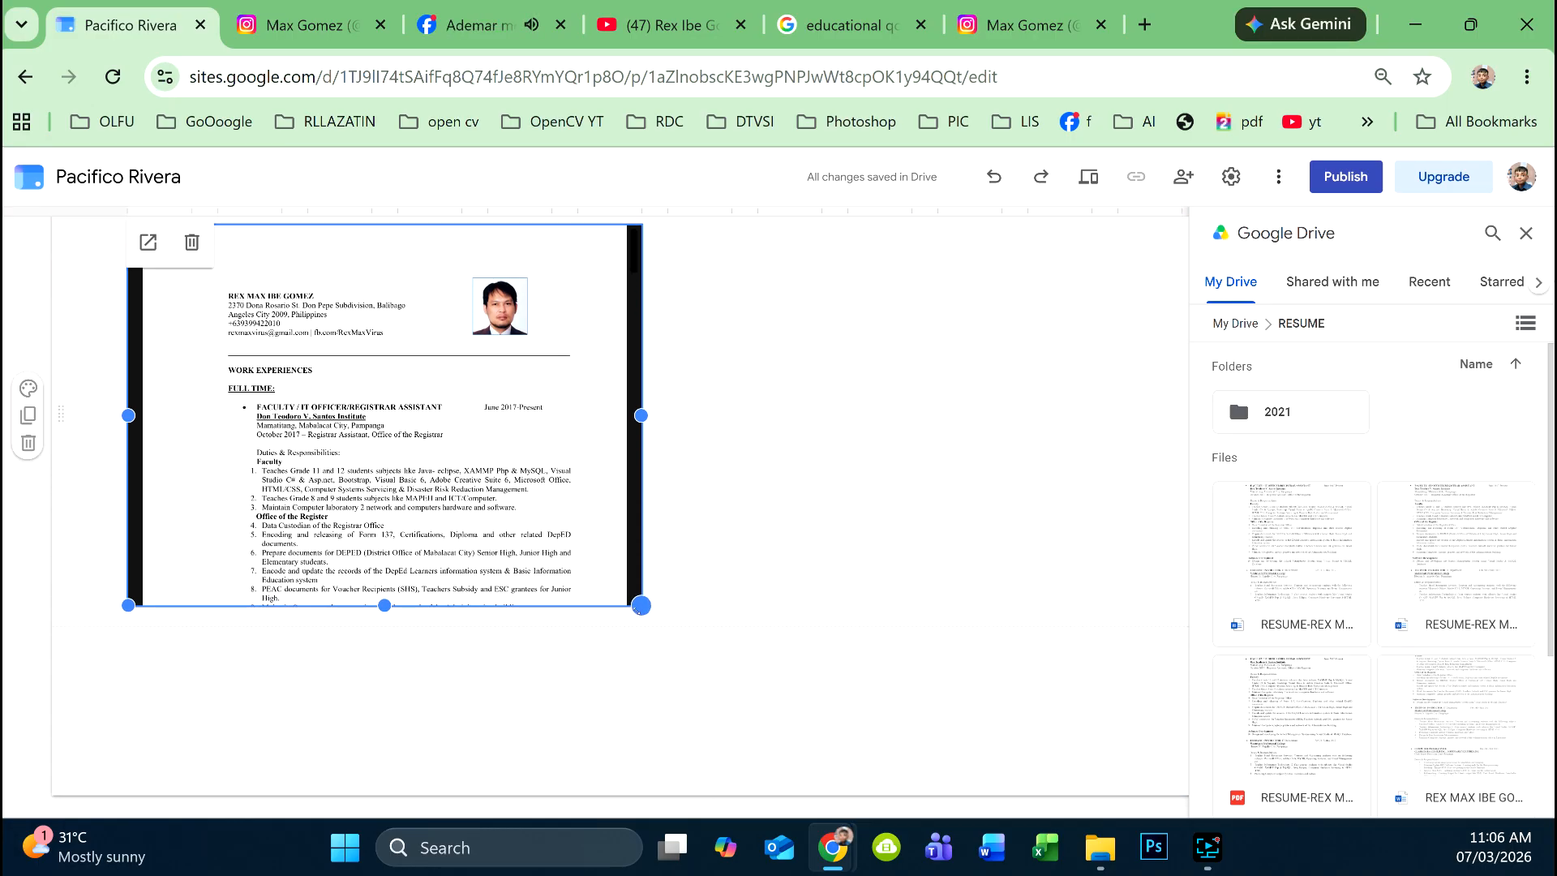
pyautogui.moveTo(640, 605); pyautogui.dragTo(1120, 626)
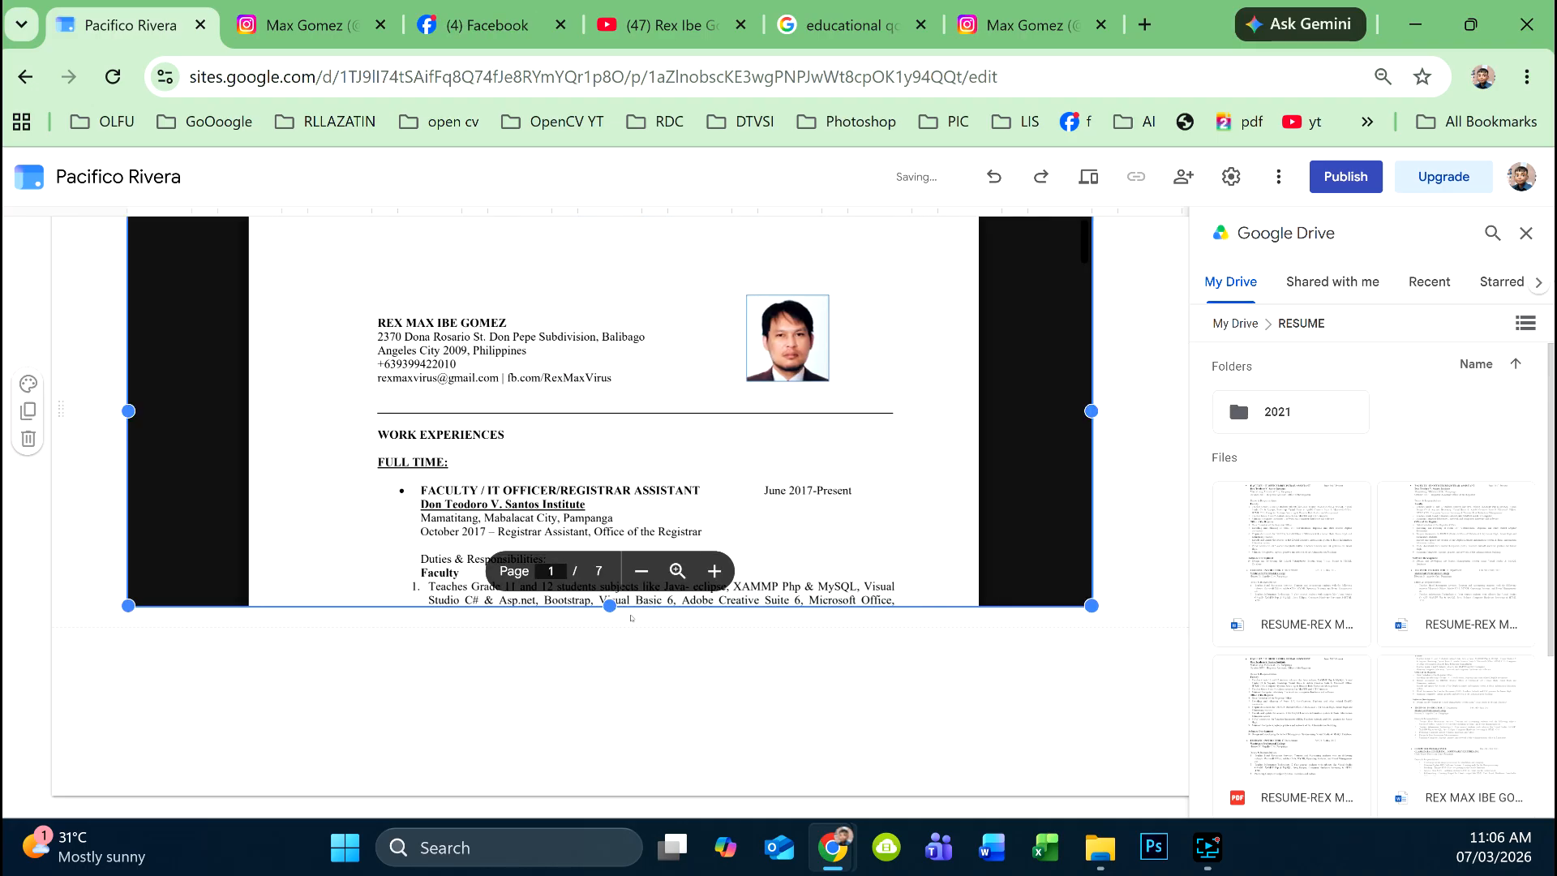
pyautogui.moveTo(609, 606); pyautogui.dragTo(585, 750)
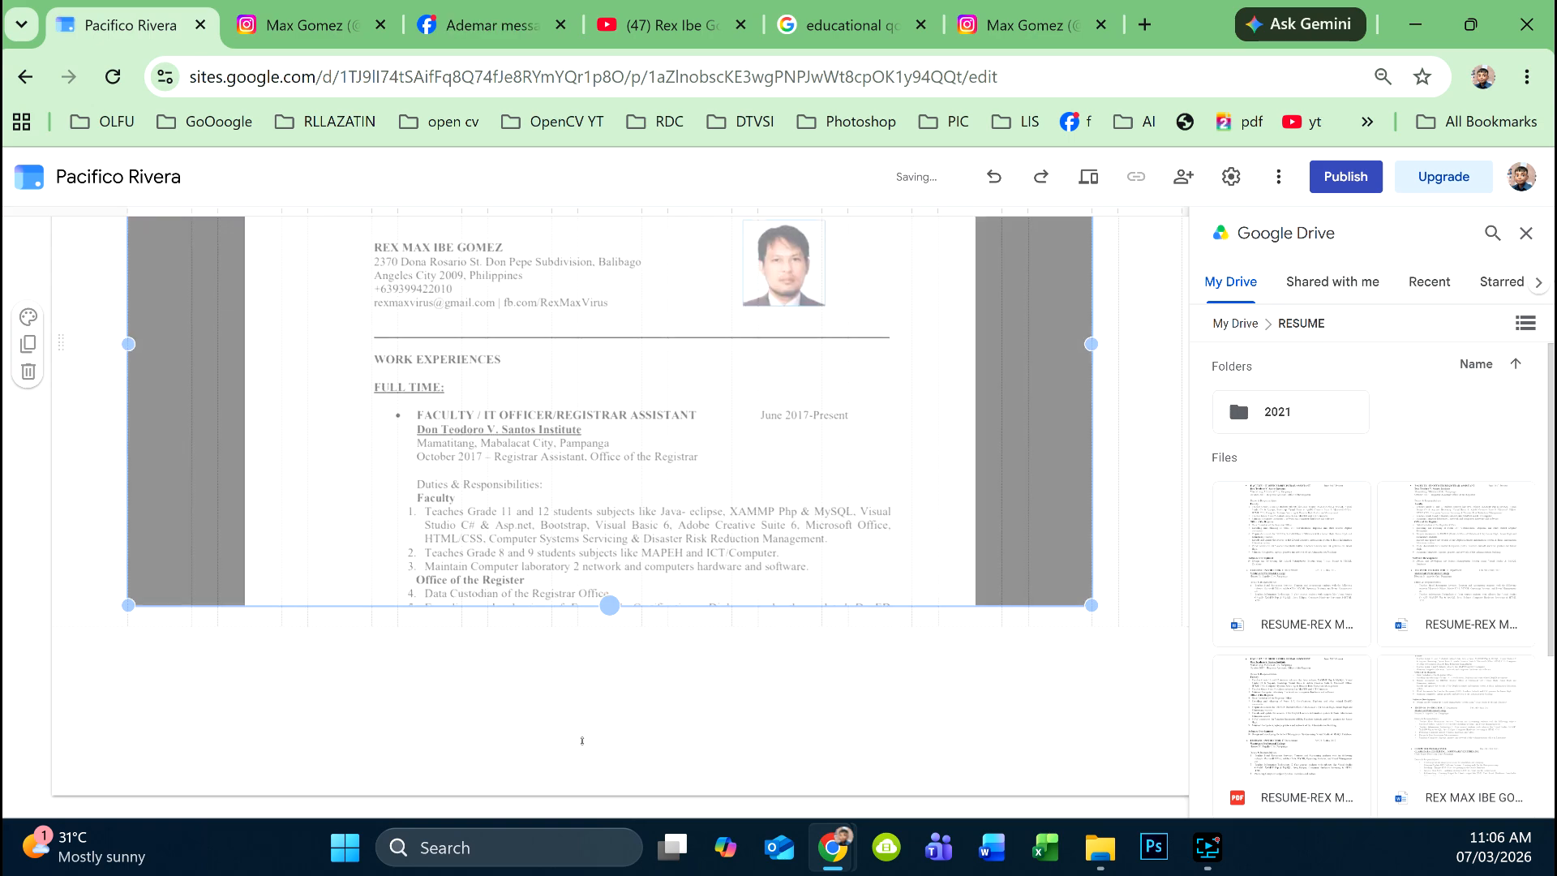
pyautogui.click(1526, 233)
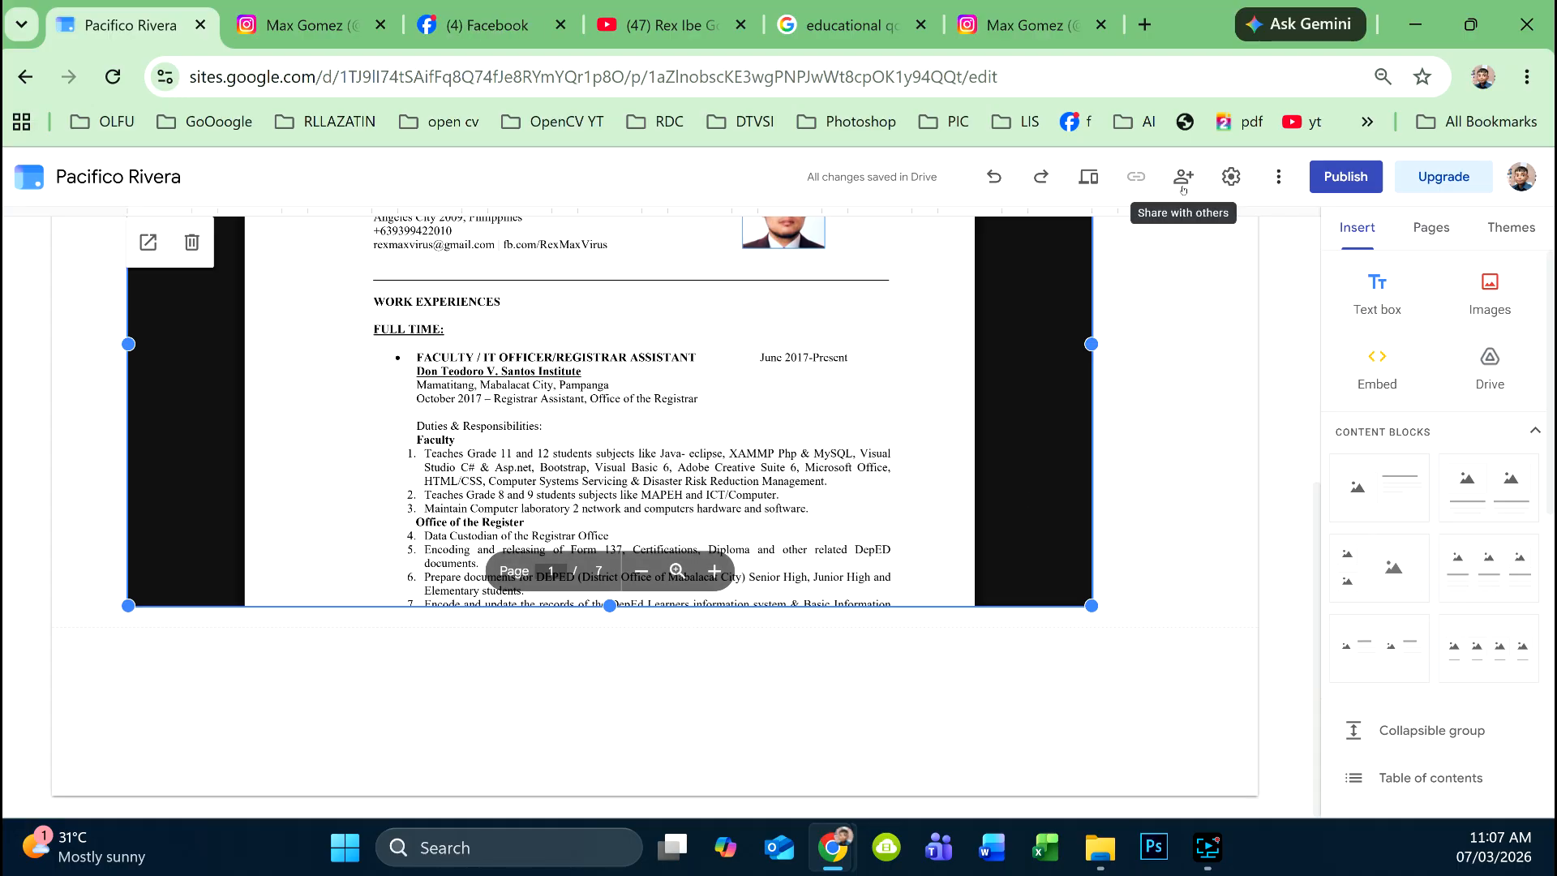
pyautogui.click(1100, 176)
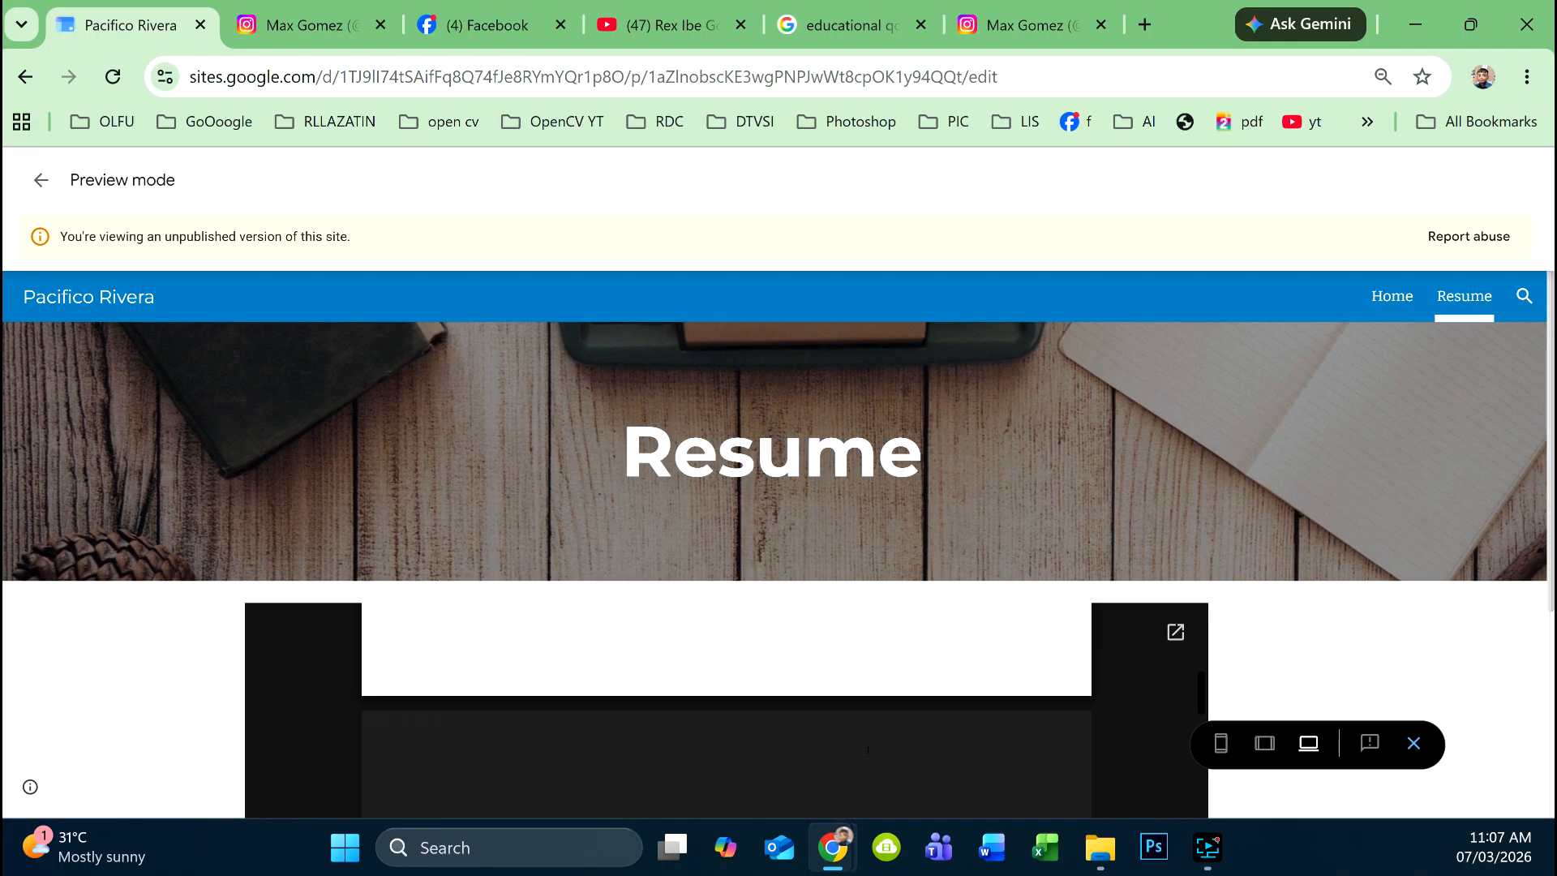
pyautogui.click(1373, 297)
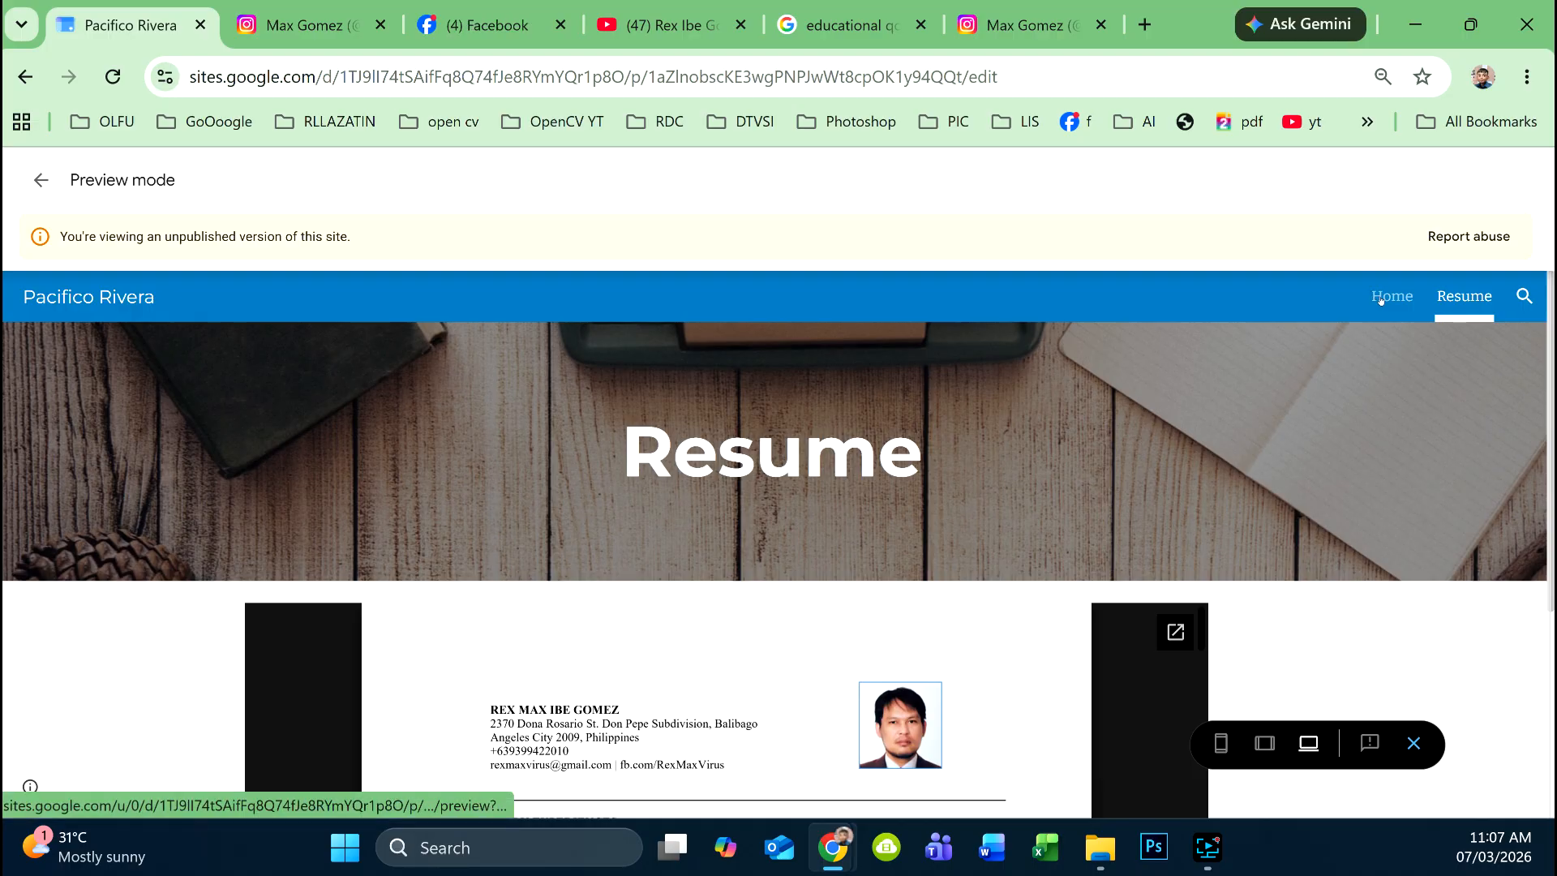
pyautogui.scroll(-5, 1023, 522)
pyautogui.scroll(-5, 1023, 521)
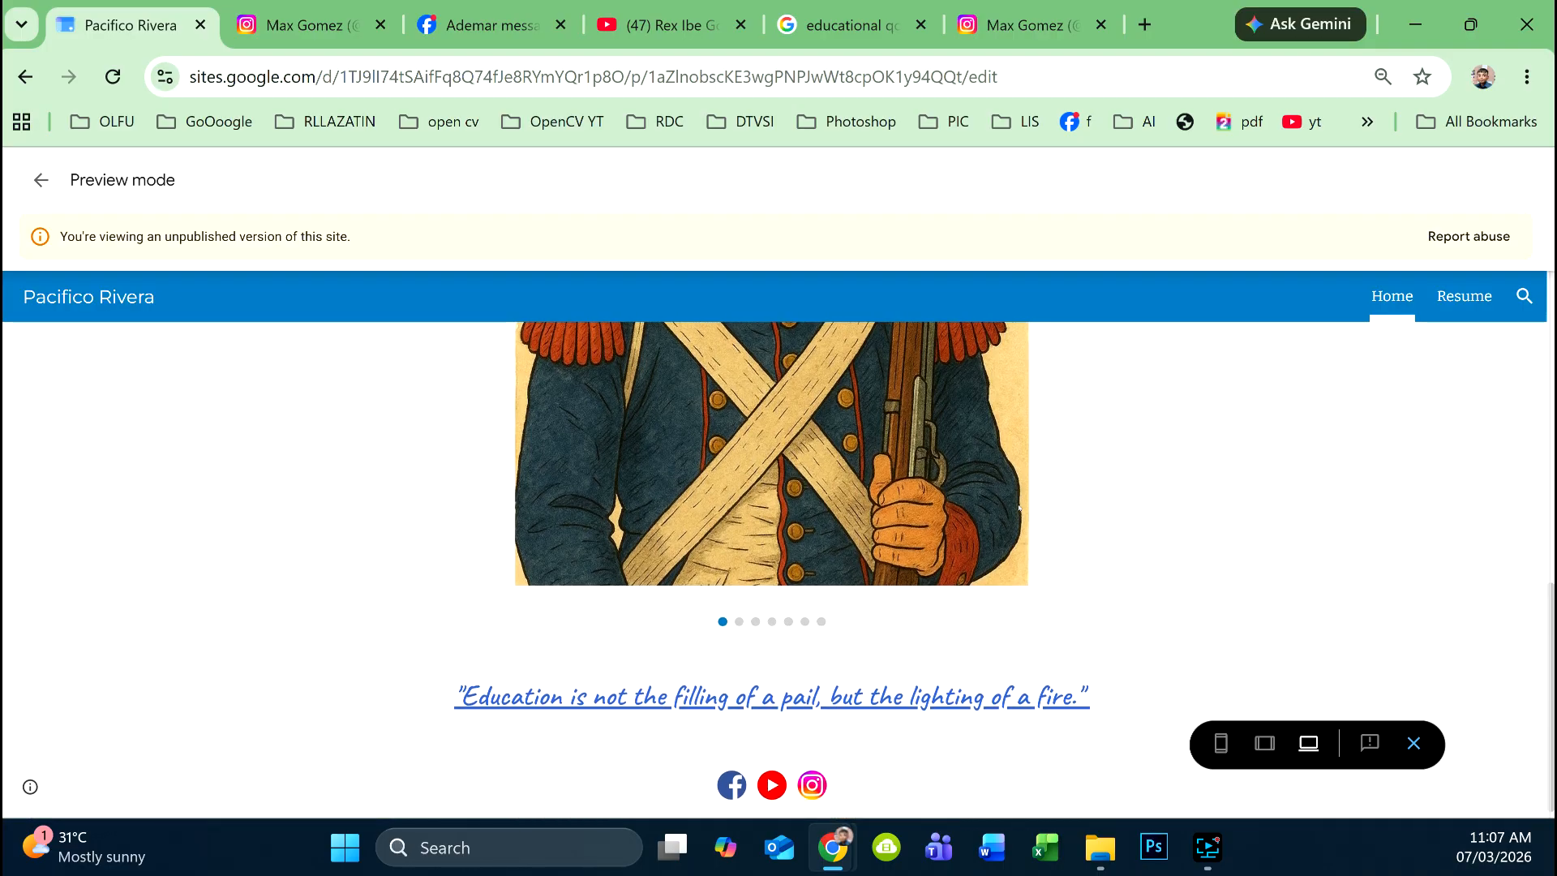
pyautogui.scroll(4, 1023, 521)
pyautogui.click(43, 183)
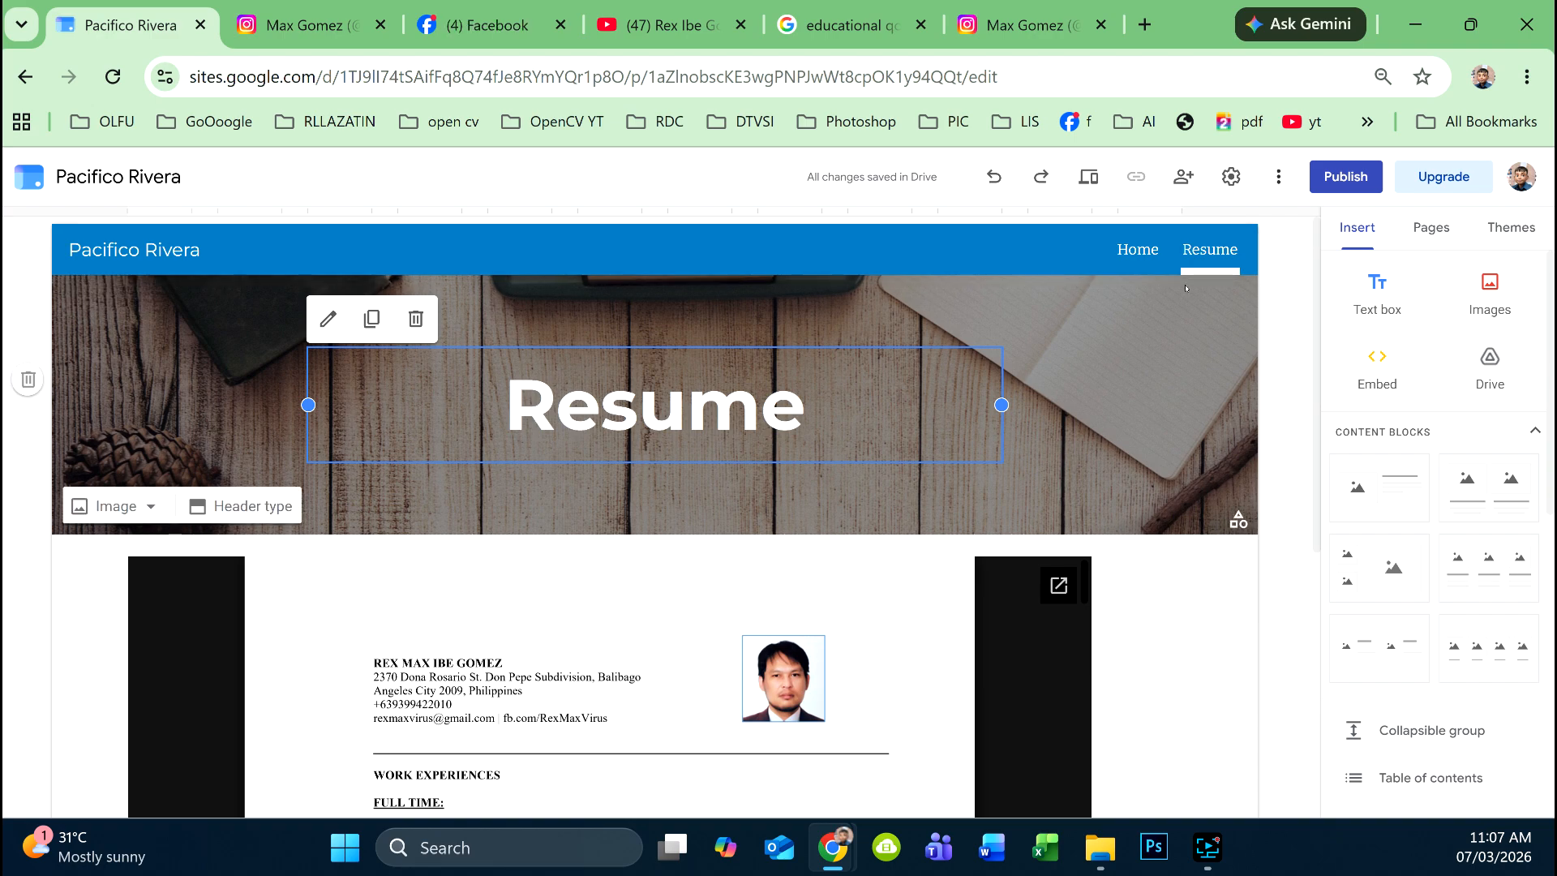
pyautogui.click(1346, 177)
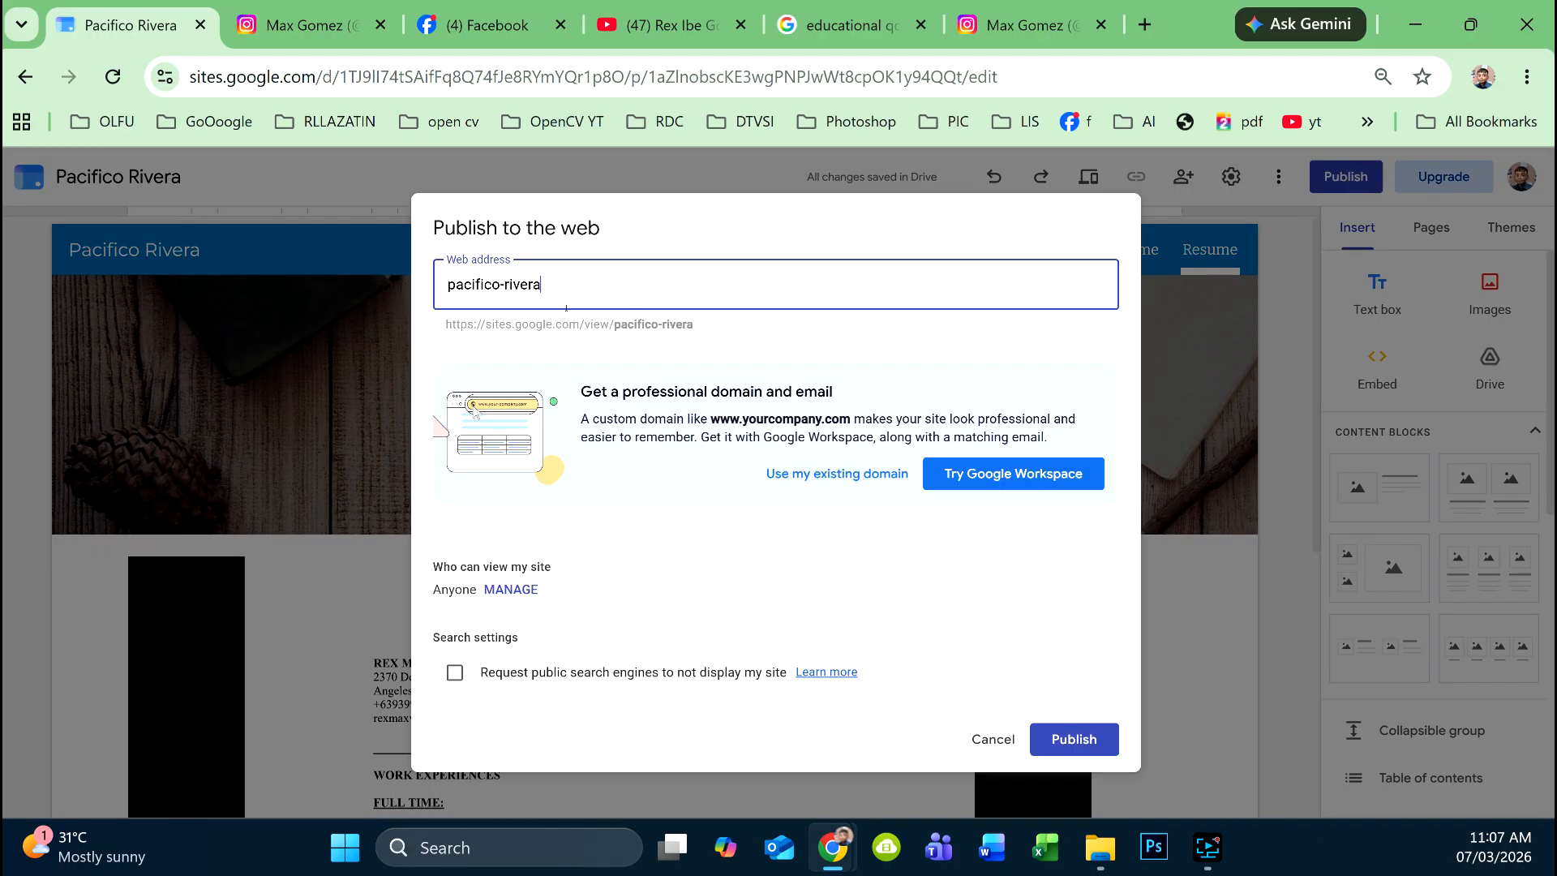
pyautogui.moveTo(566, 308); pyautogui.dragTo(388, 271)
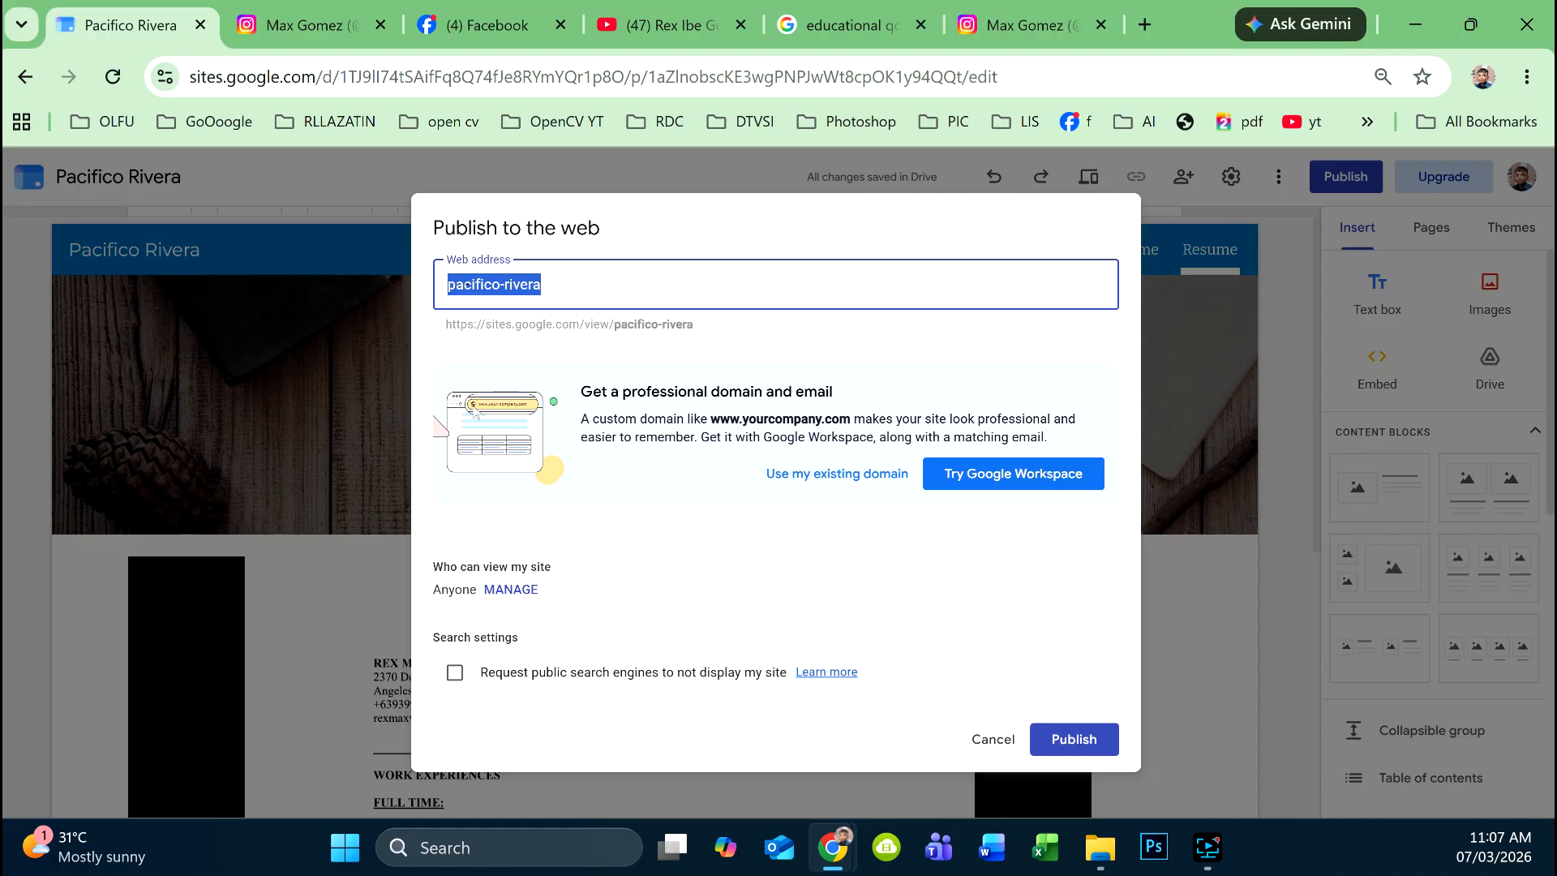
pyautogui.click(570, 291)
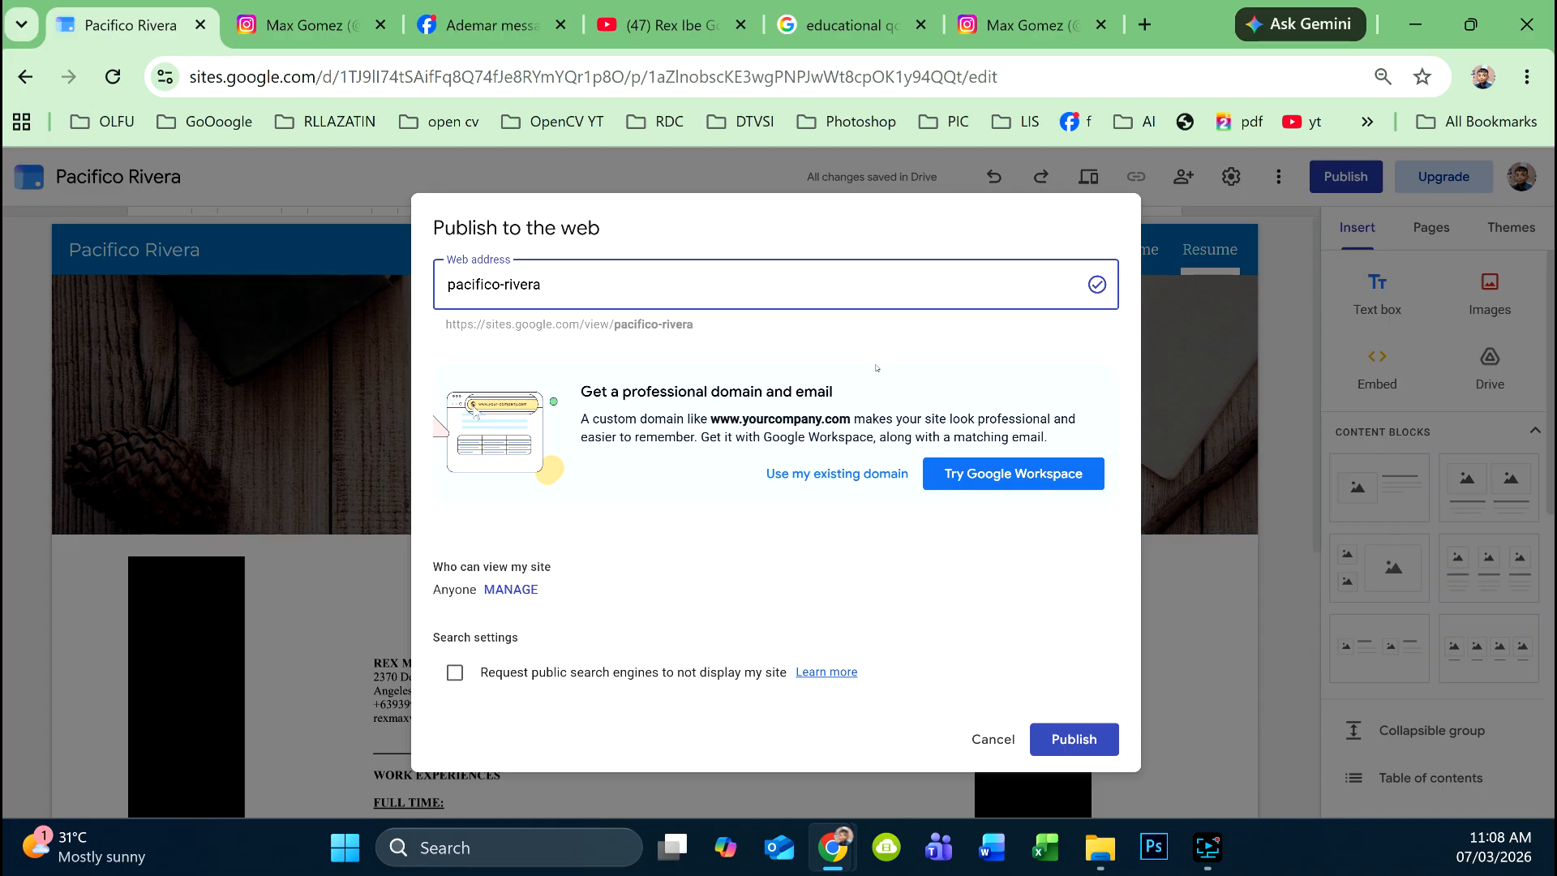
pyautogui.click(1054, 736)
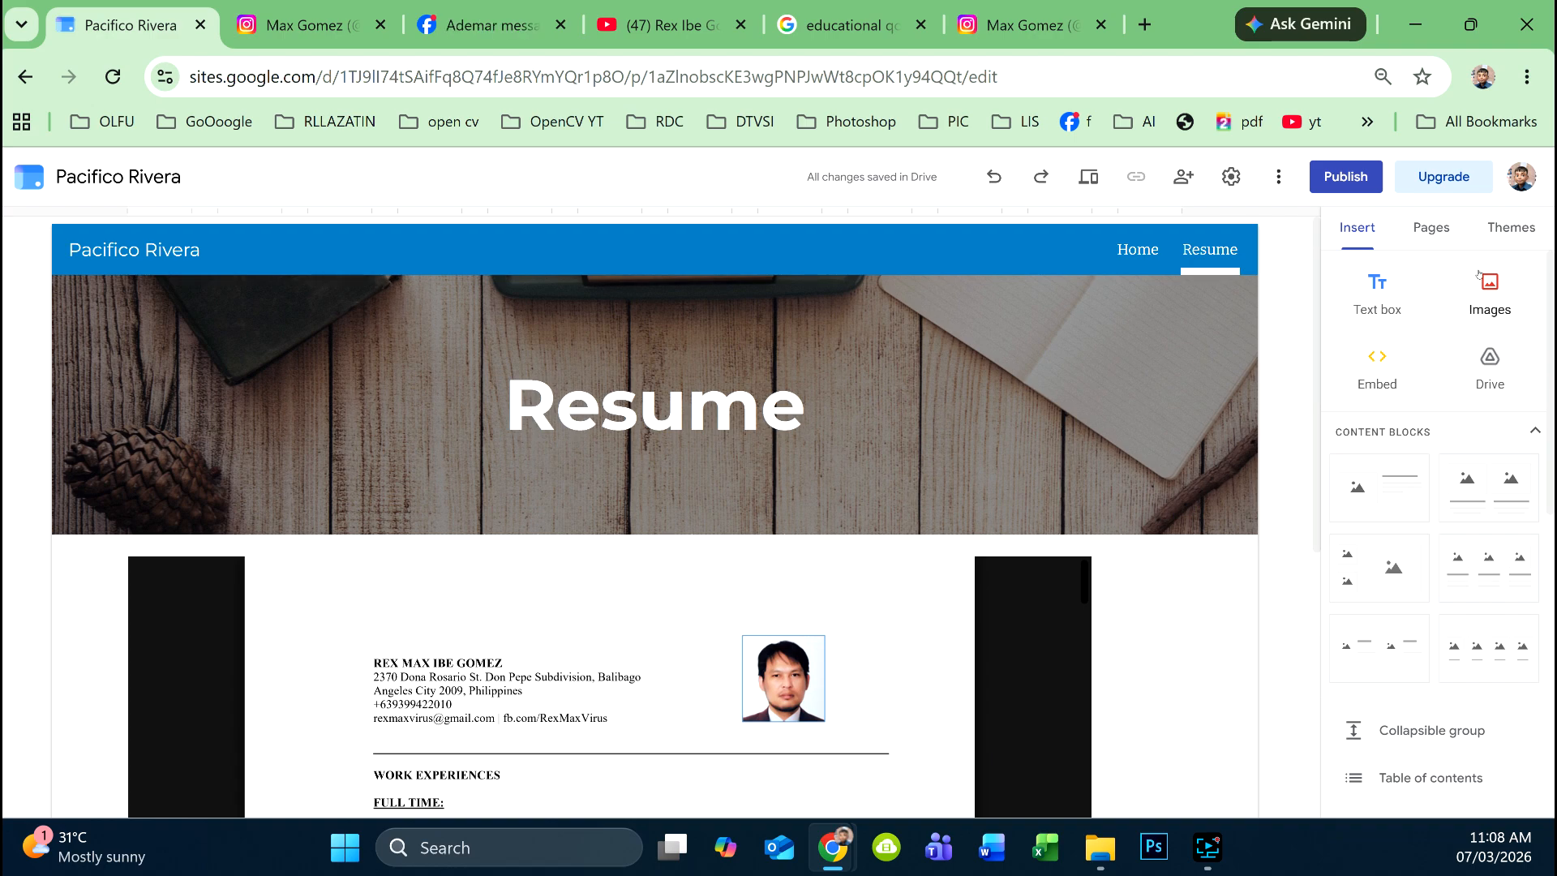
# - Go from the Resume page to the Home page and select the education quote box
pyautogui.moveTo(1161, 419)
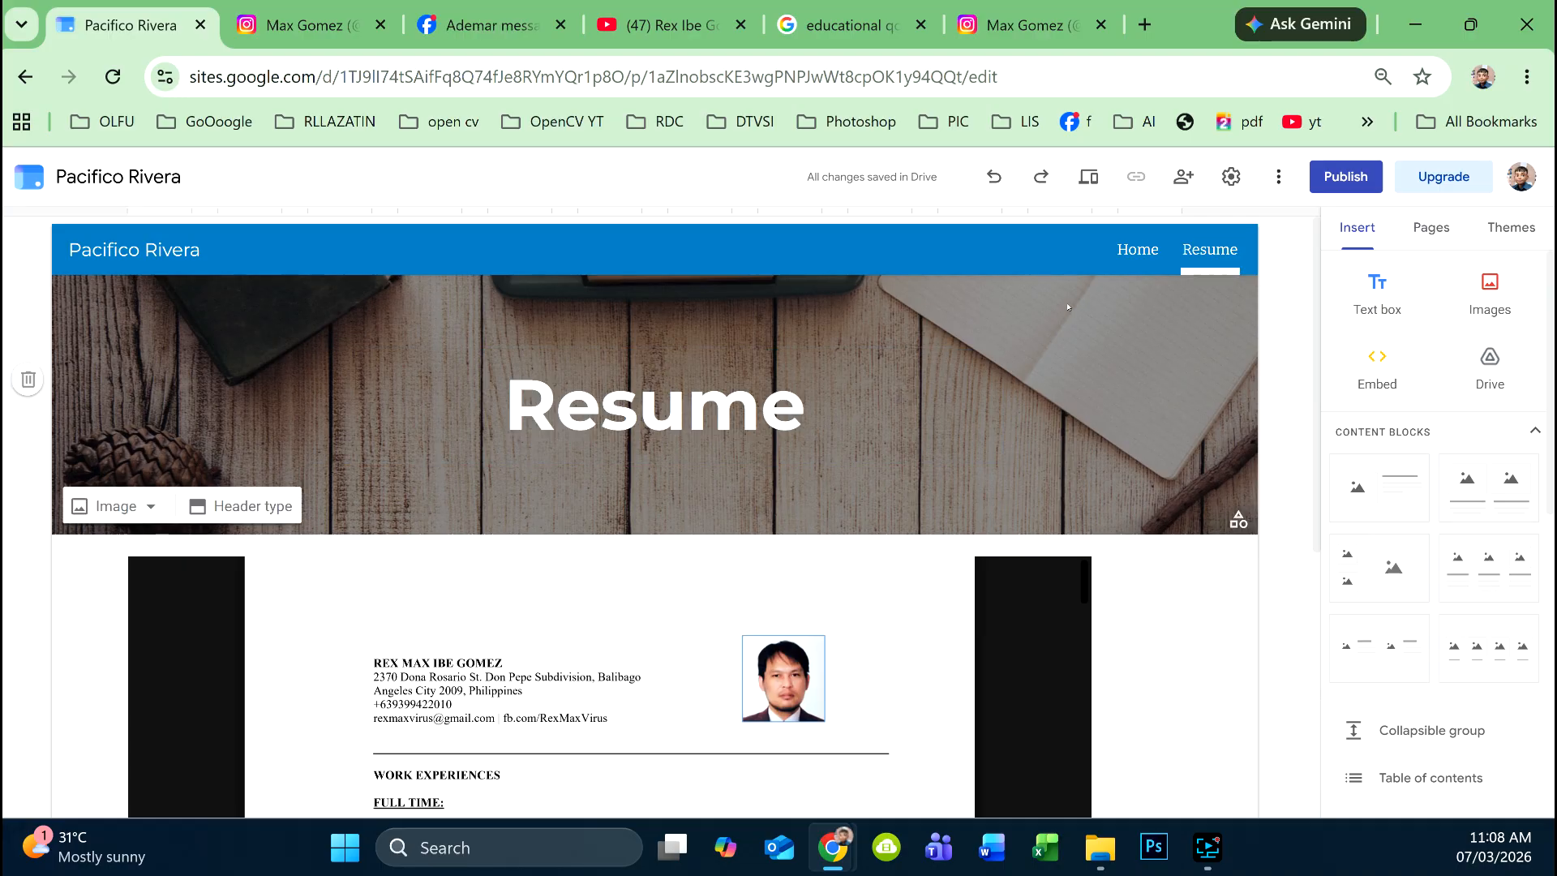
pyautogui.scroll(-5, 1168, 337)
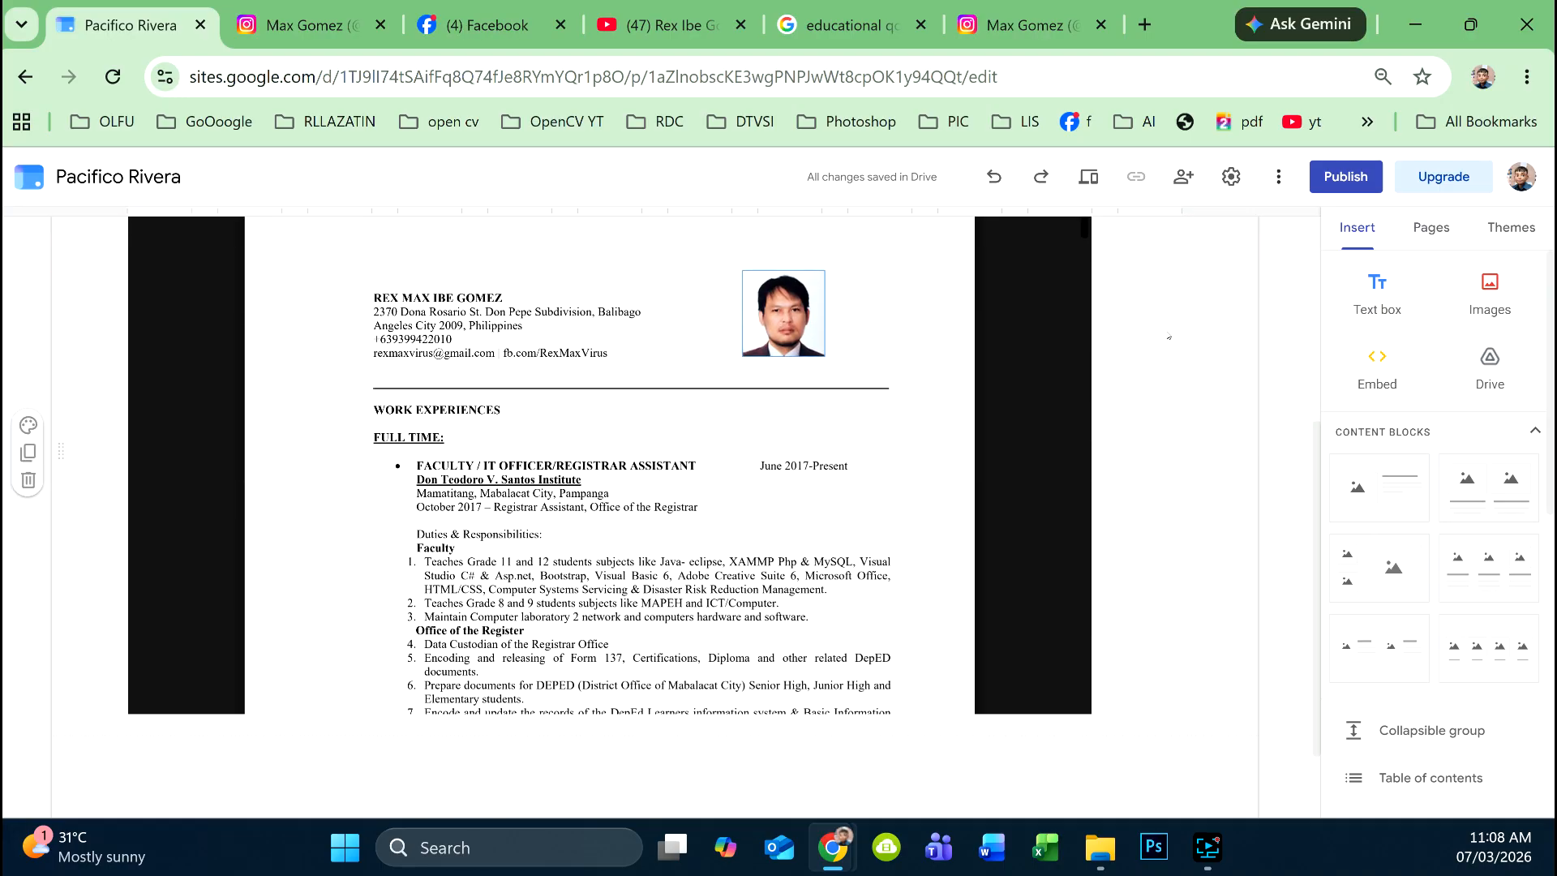
pyautogui.scroll(-2, 1200, 418)
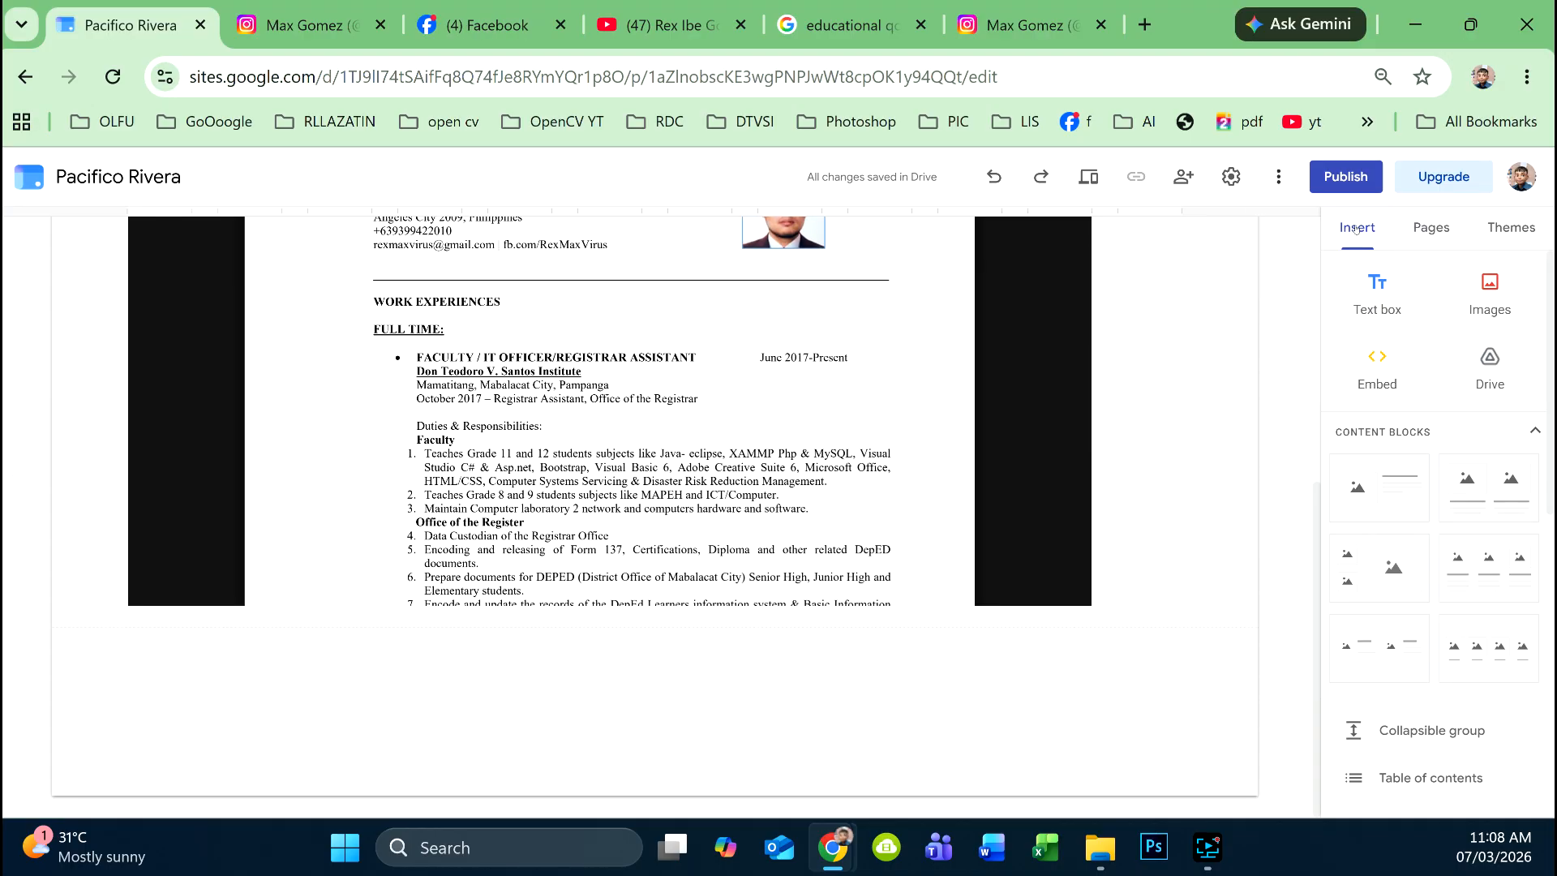
pyautogui.scroll(5, 427, 365)
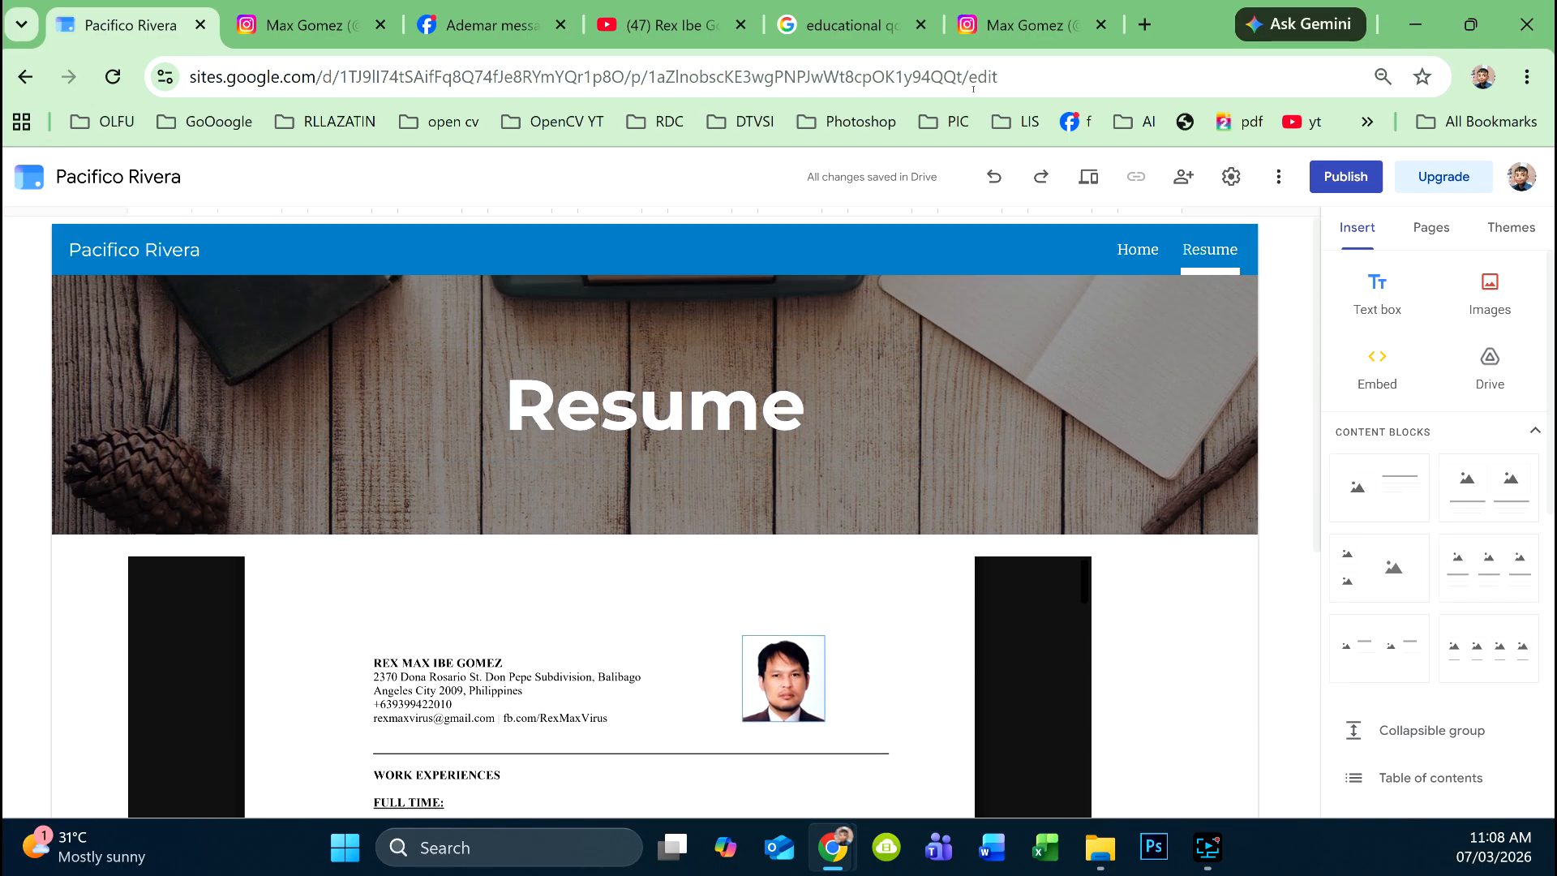
pyautogui.click(1139, 249)
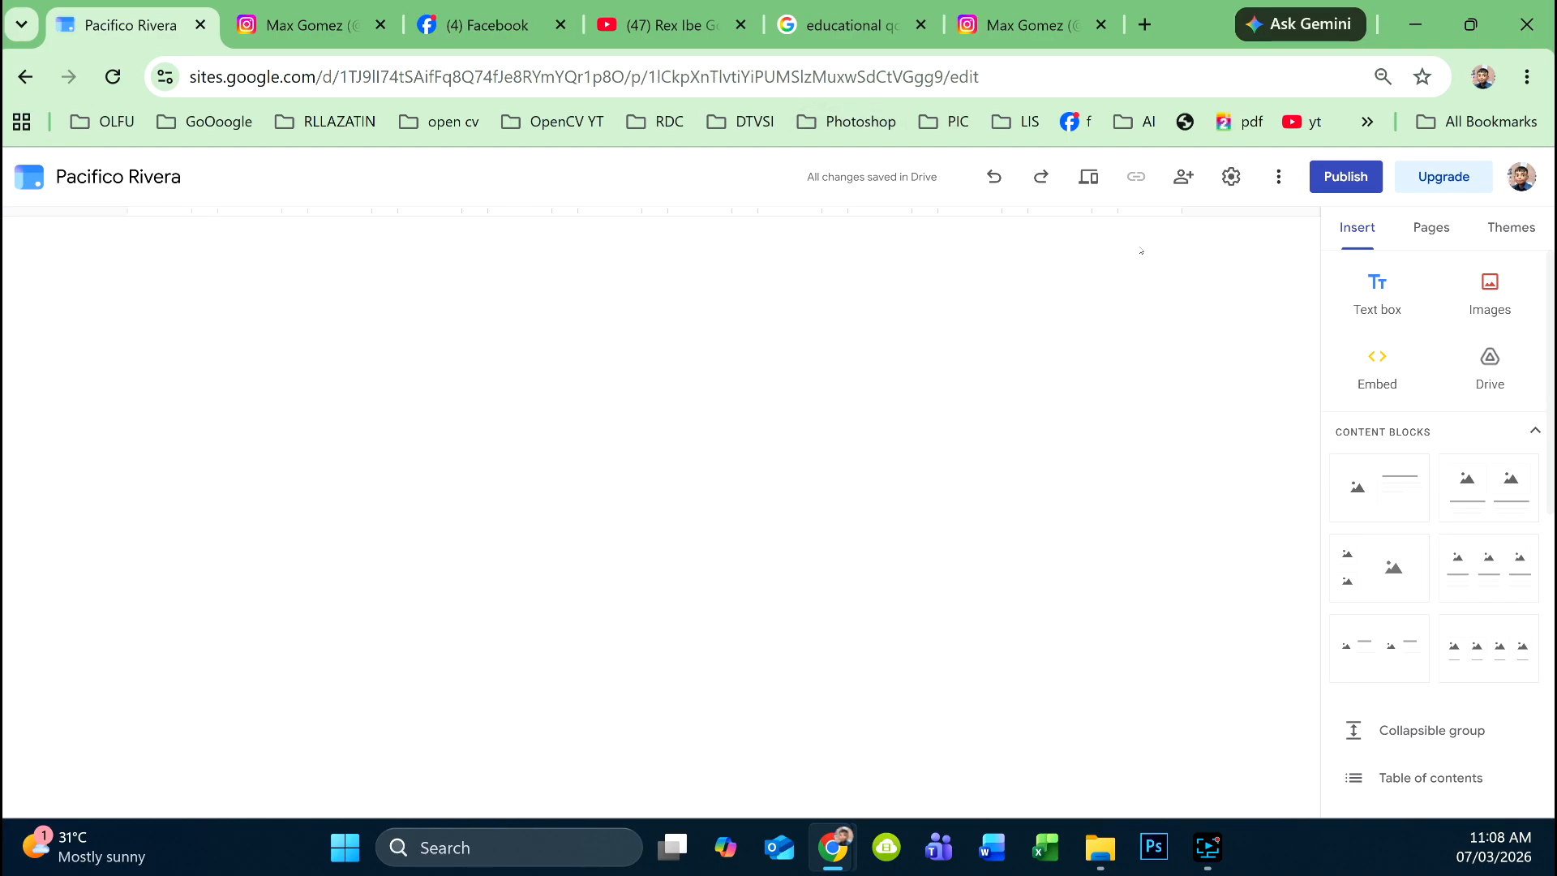
pyautogui.scroll(-6, 777, 461)
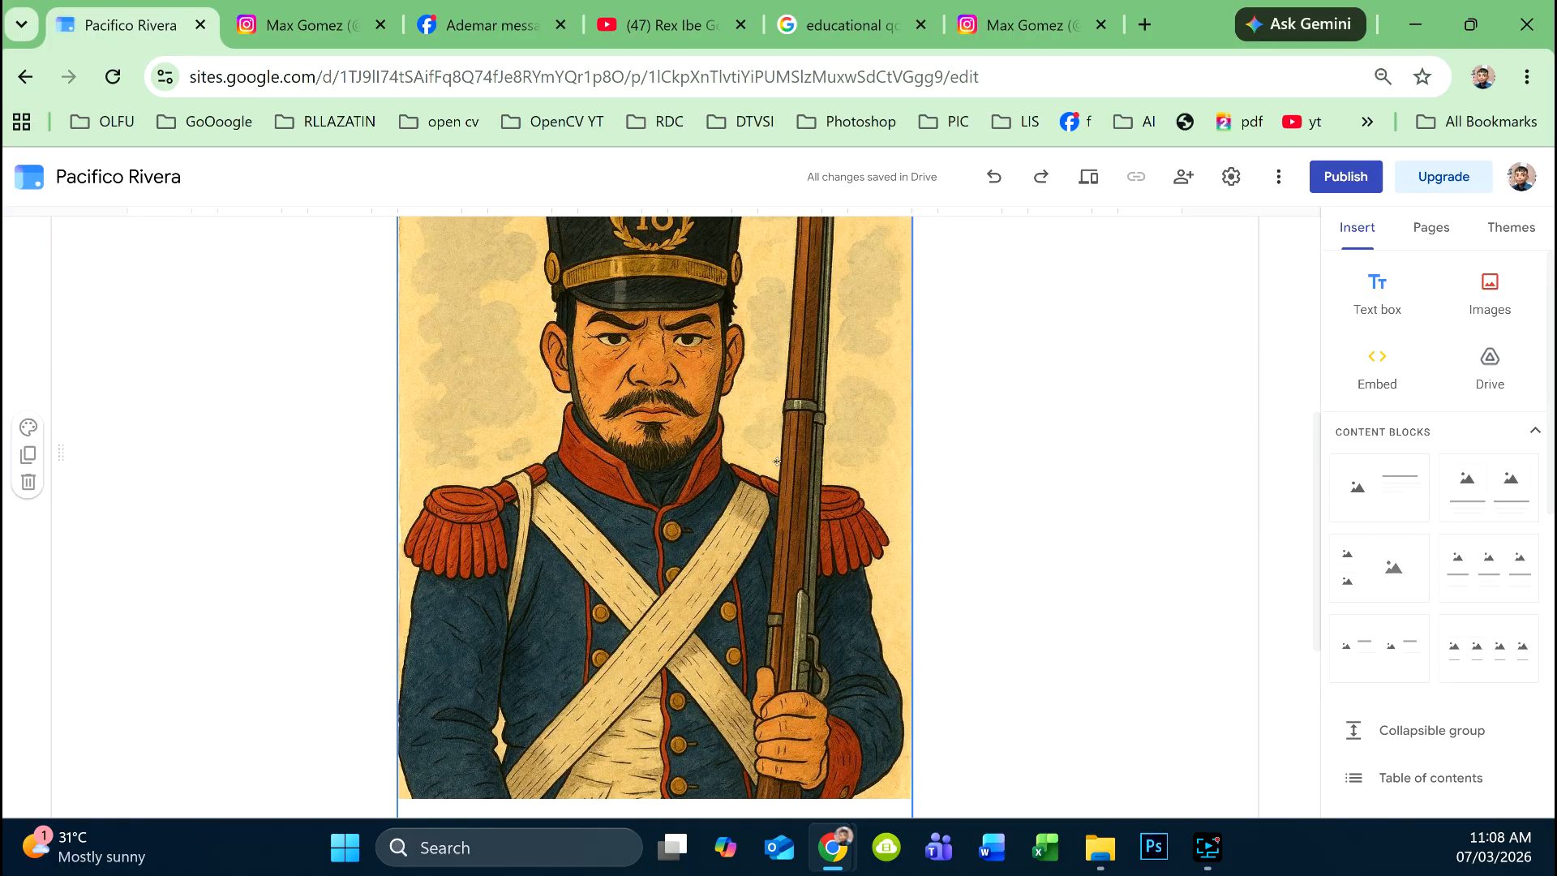
pyautogui.scroll(-5, 777, 460)
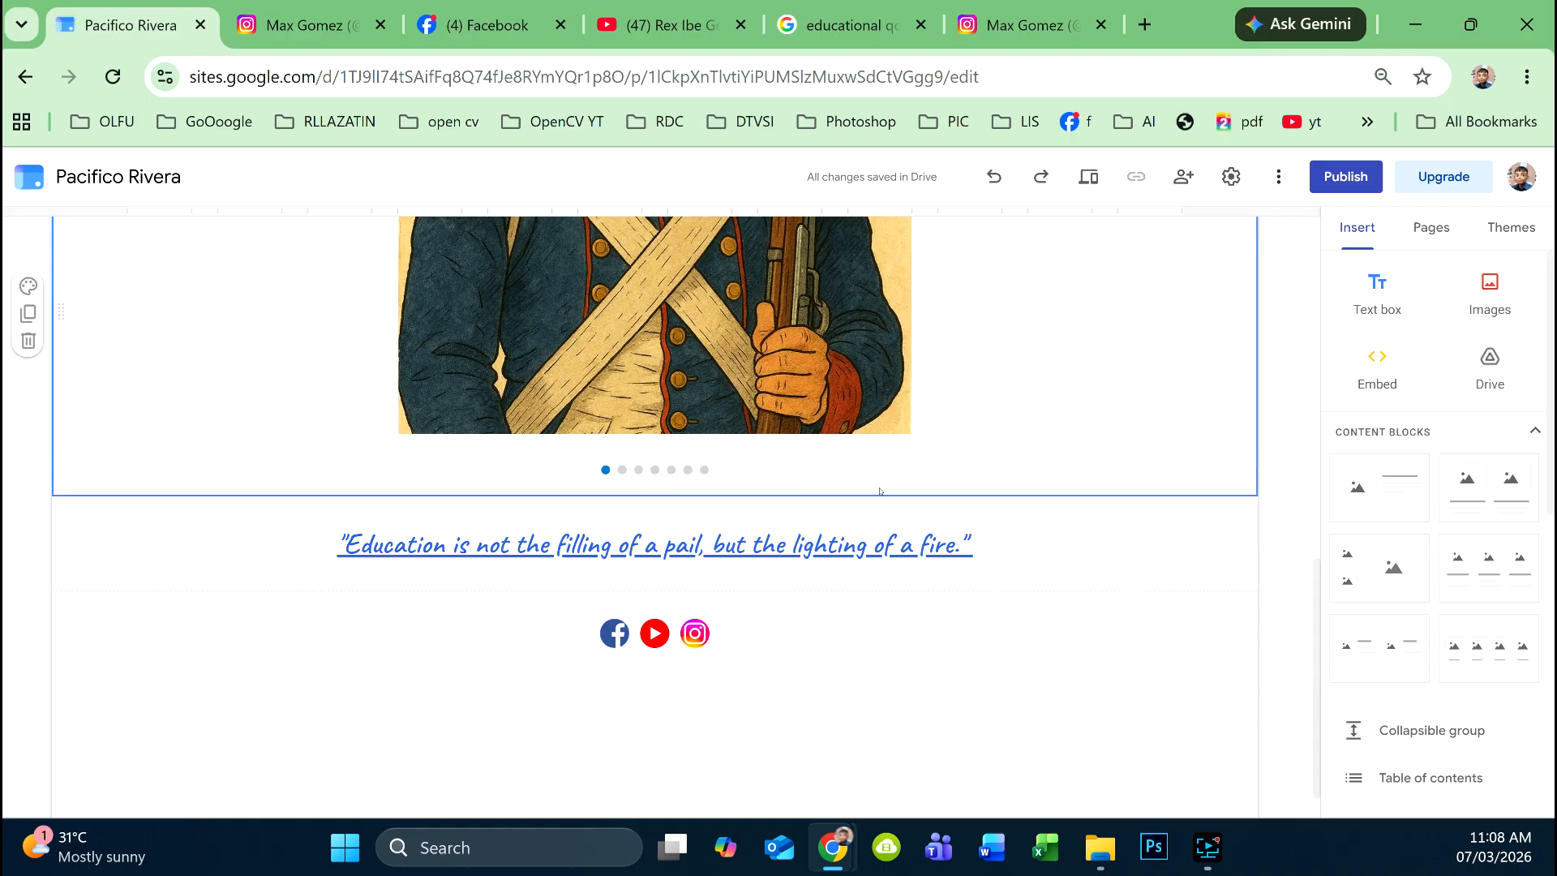
pyautogui.click(1081, 558)
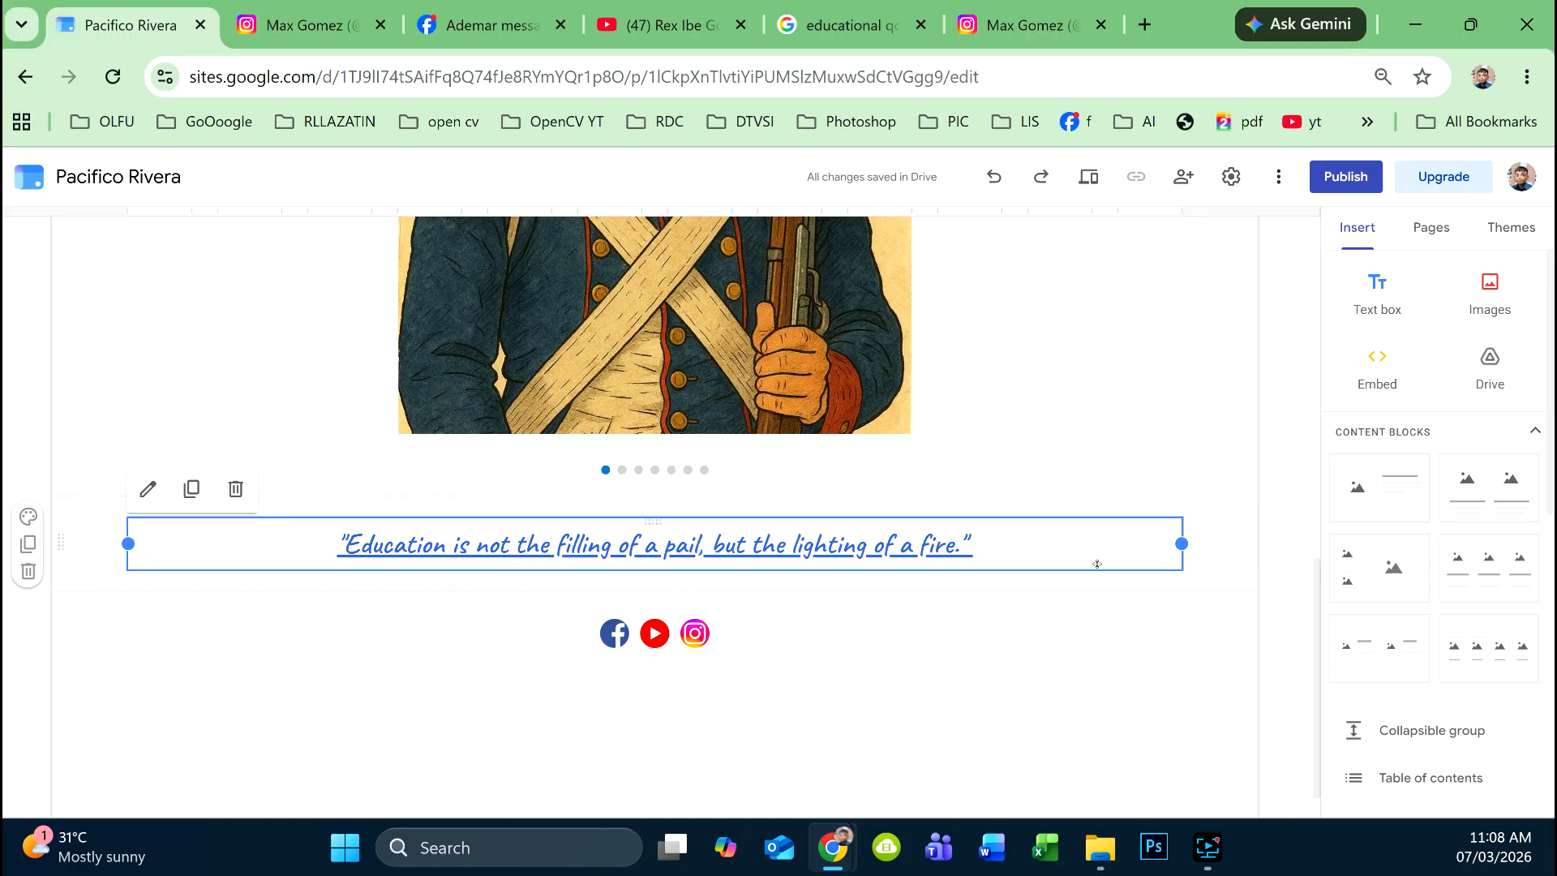
# - Move the education quote box down beneath the Facebook, YouTube and Instagram icons row
pyautogui.moveTo(1093, 555); pyautogui.dragTo(1051, 702)
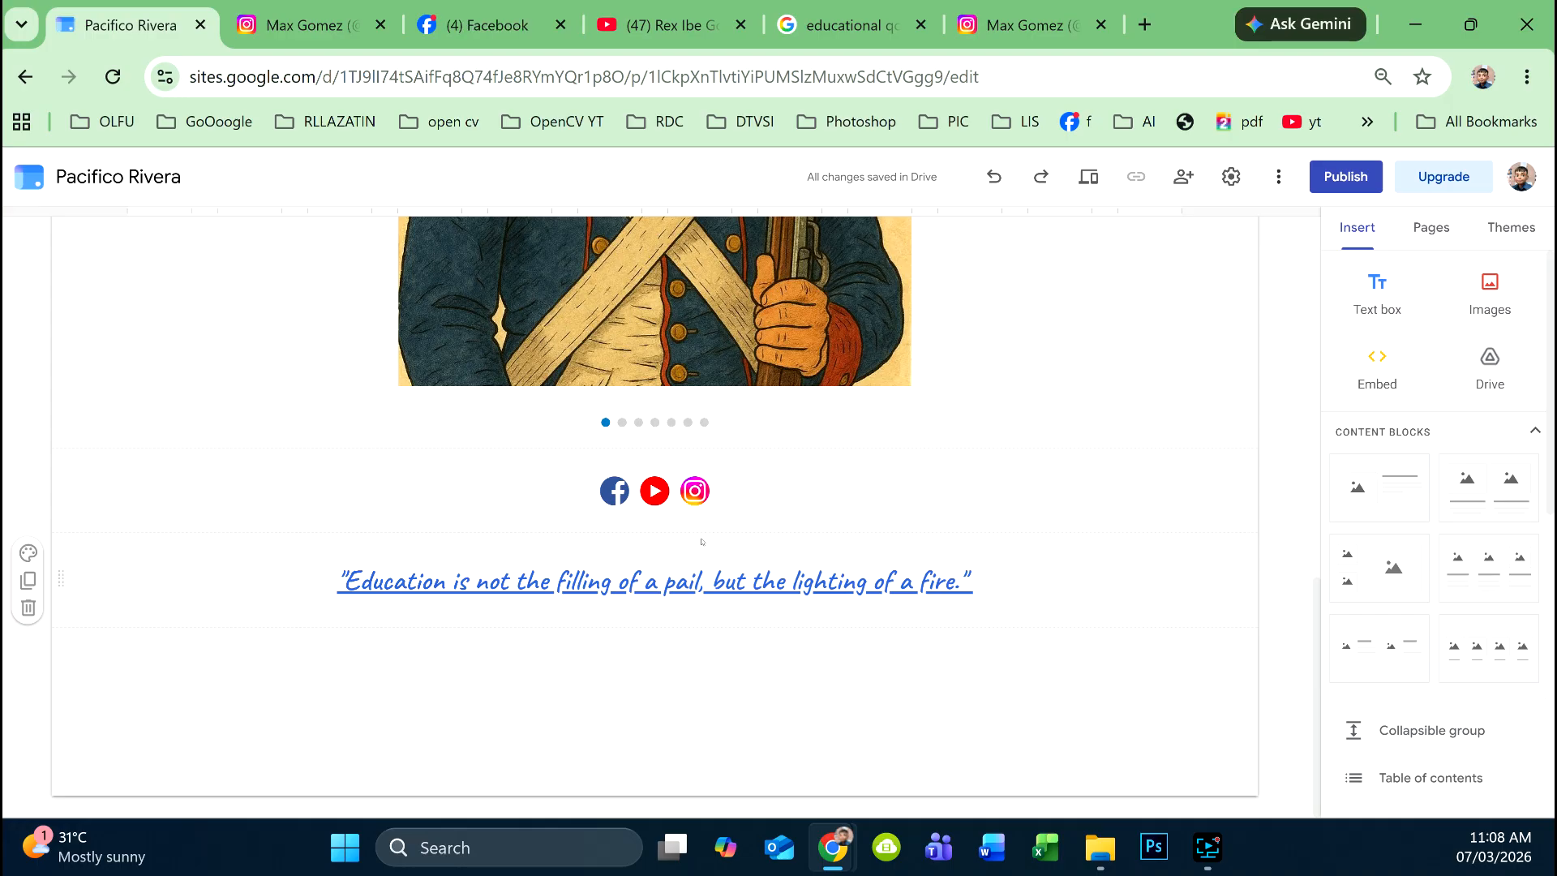
pyautogui.scroll(5, 702, 542)
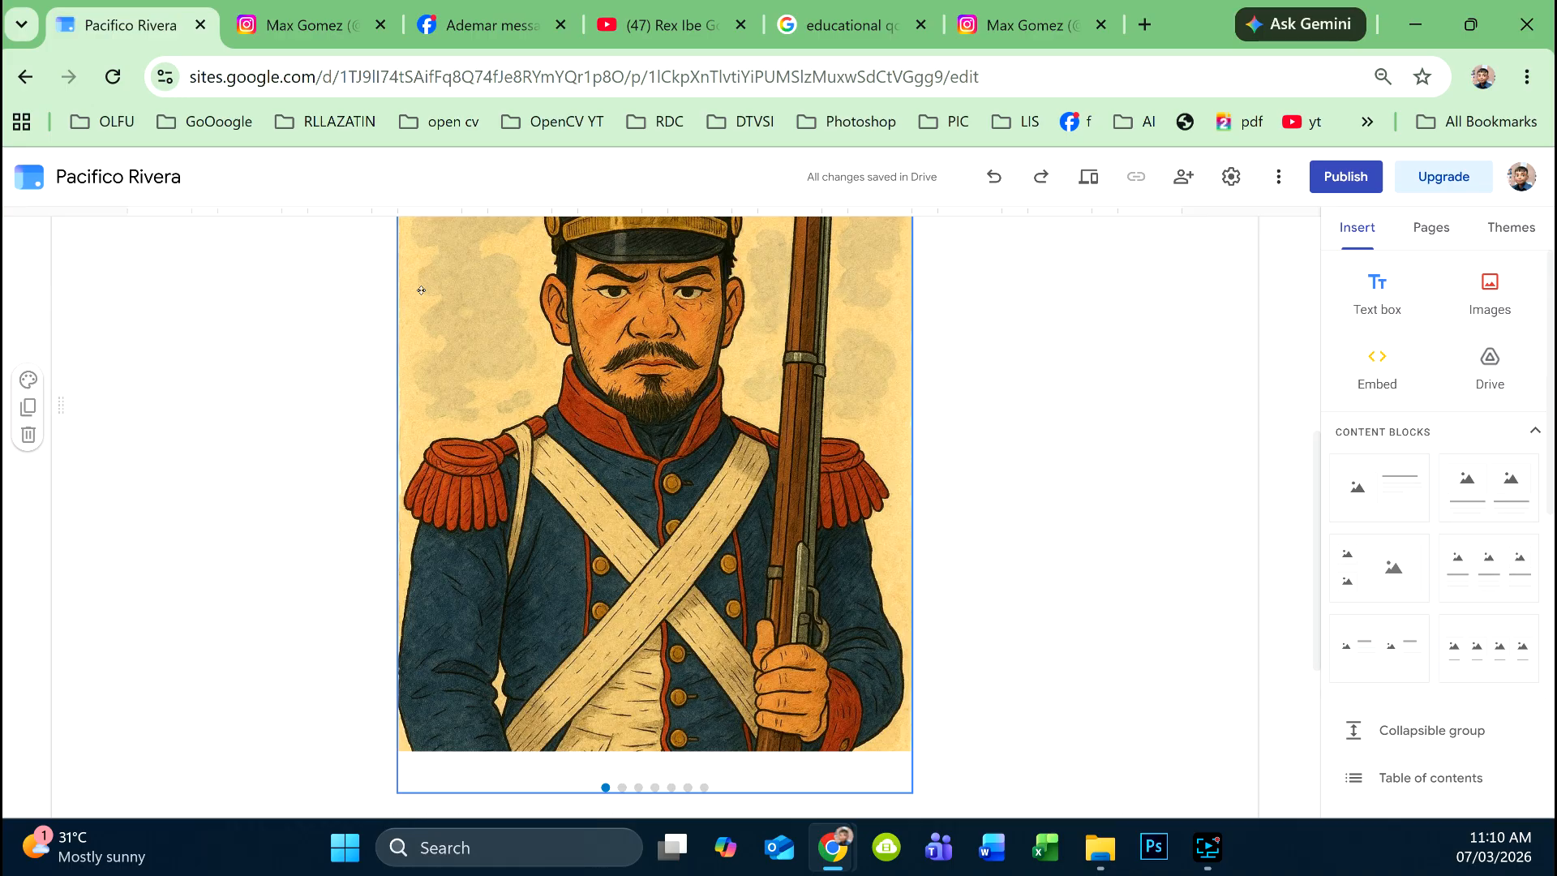
pyautogui.scroll(-5, 647, 520)
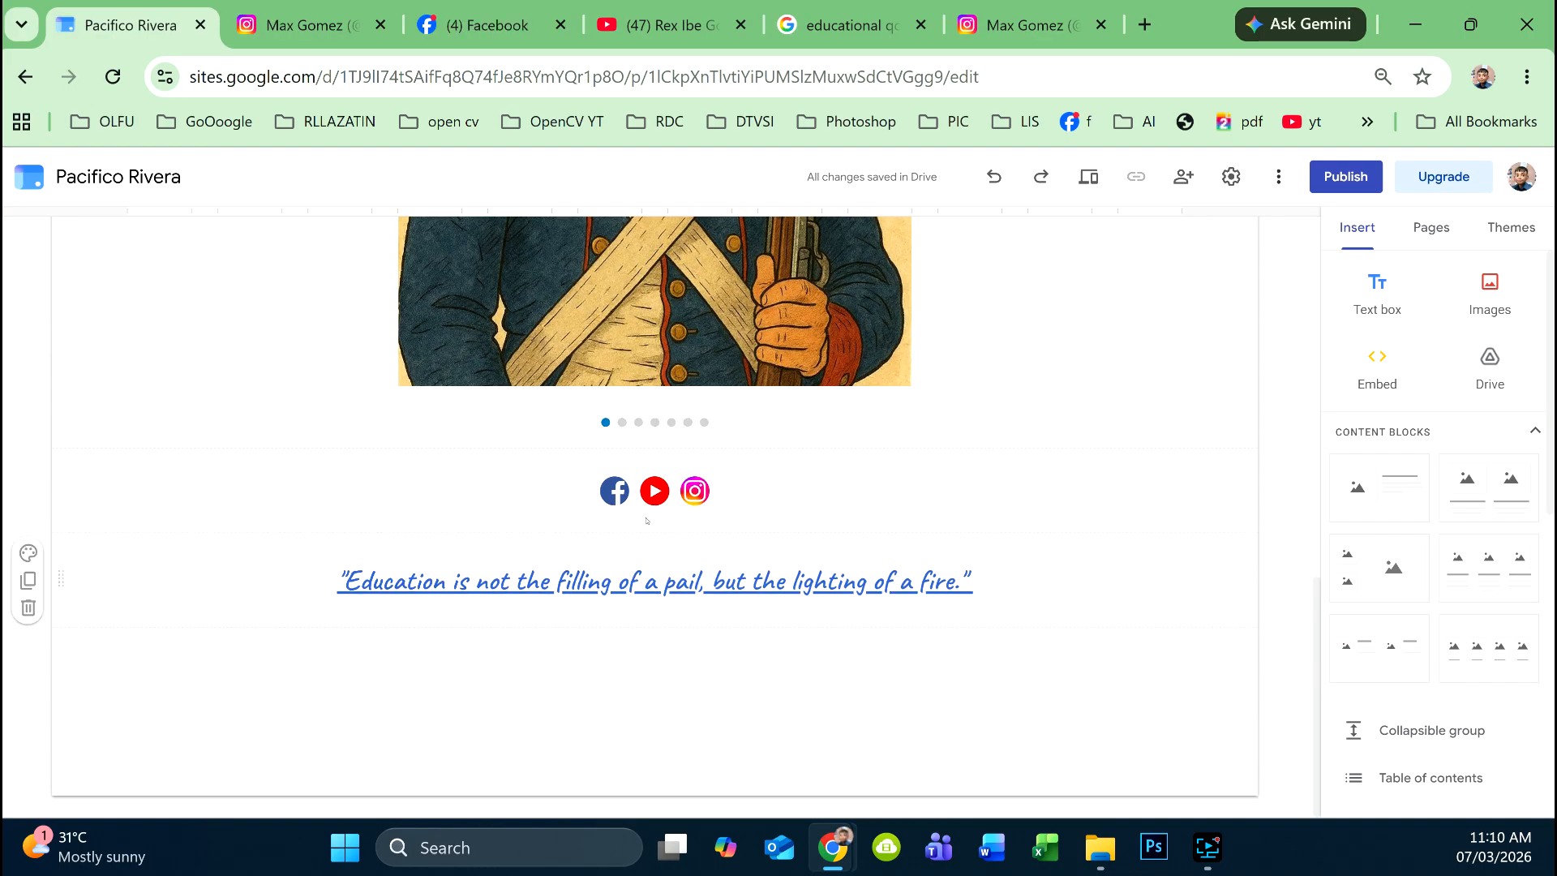